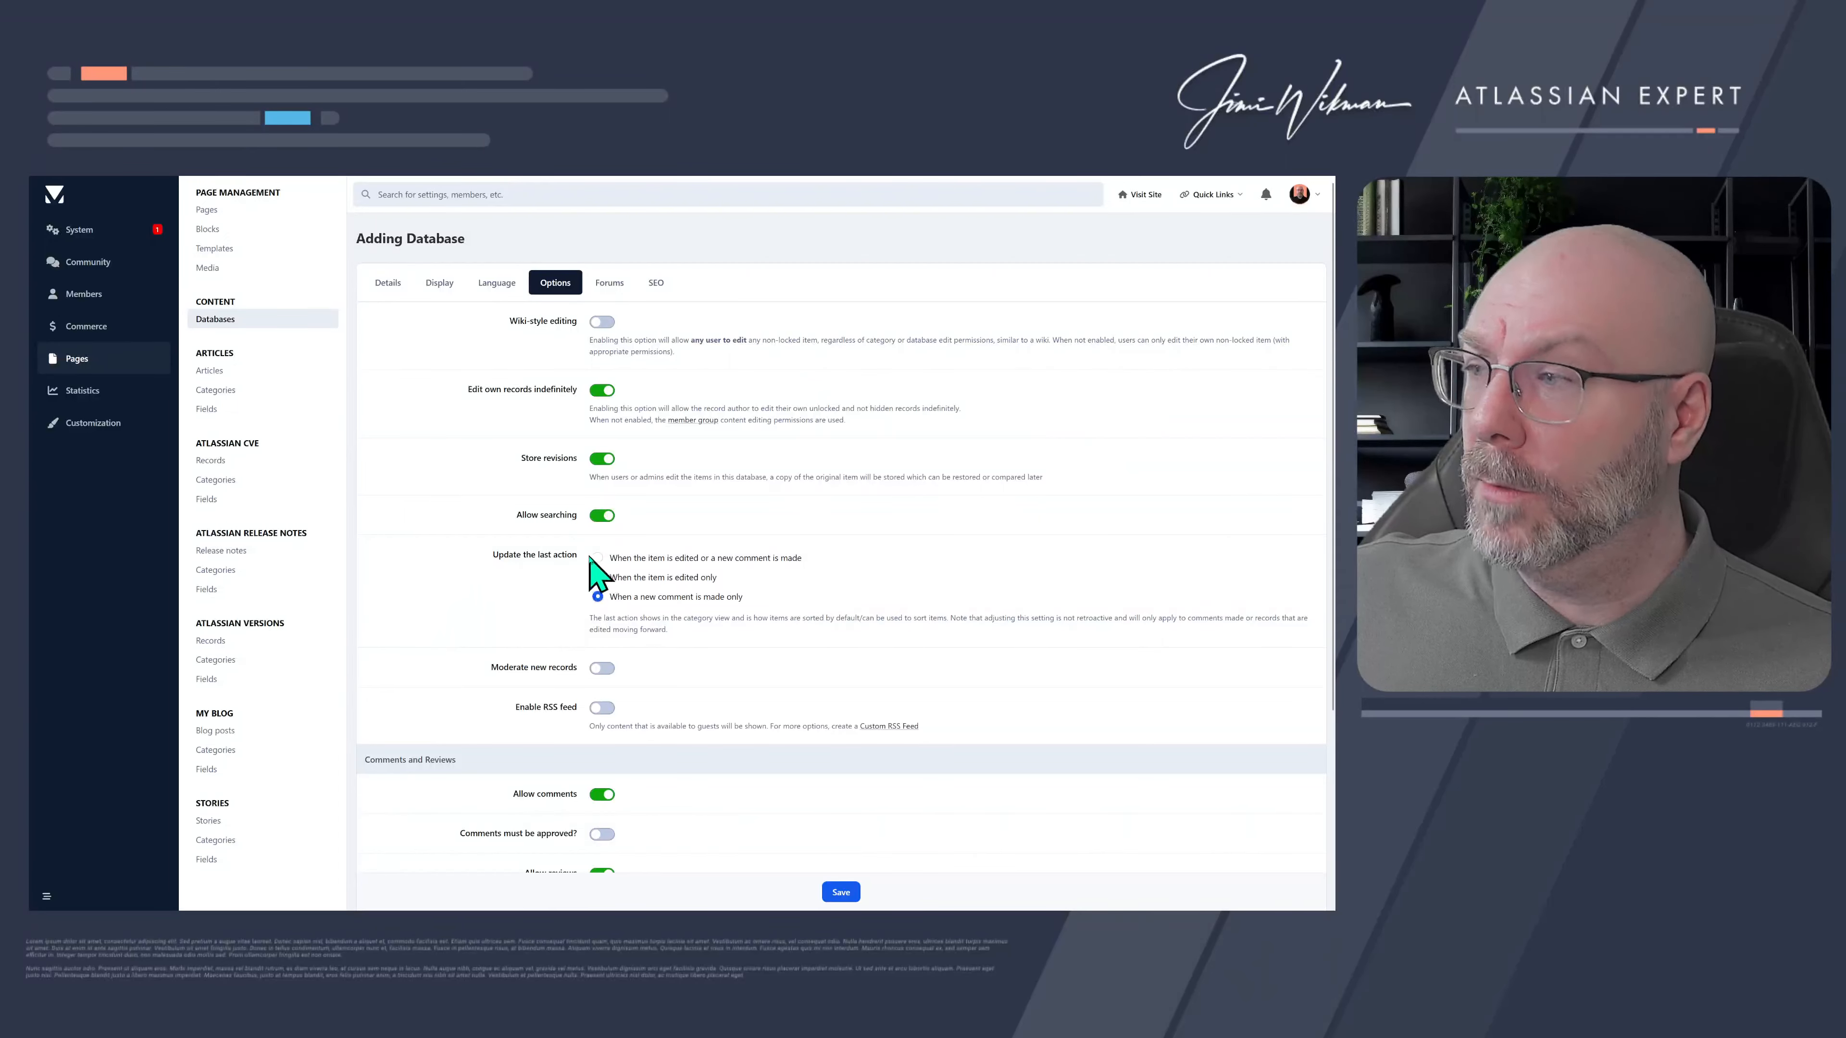
- Set the last action to update when the item is edited or a new comment is made, and enable moderation of new records
{"action": "left_click", "coordinate": [598, 557]}
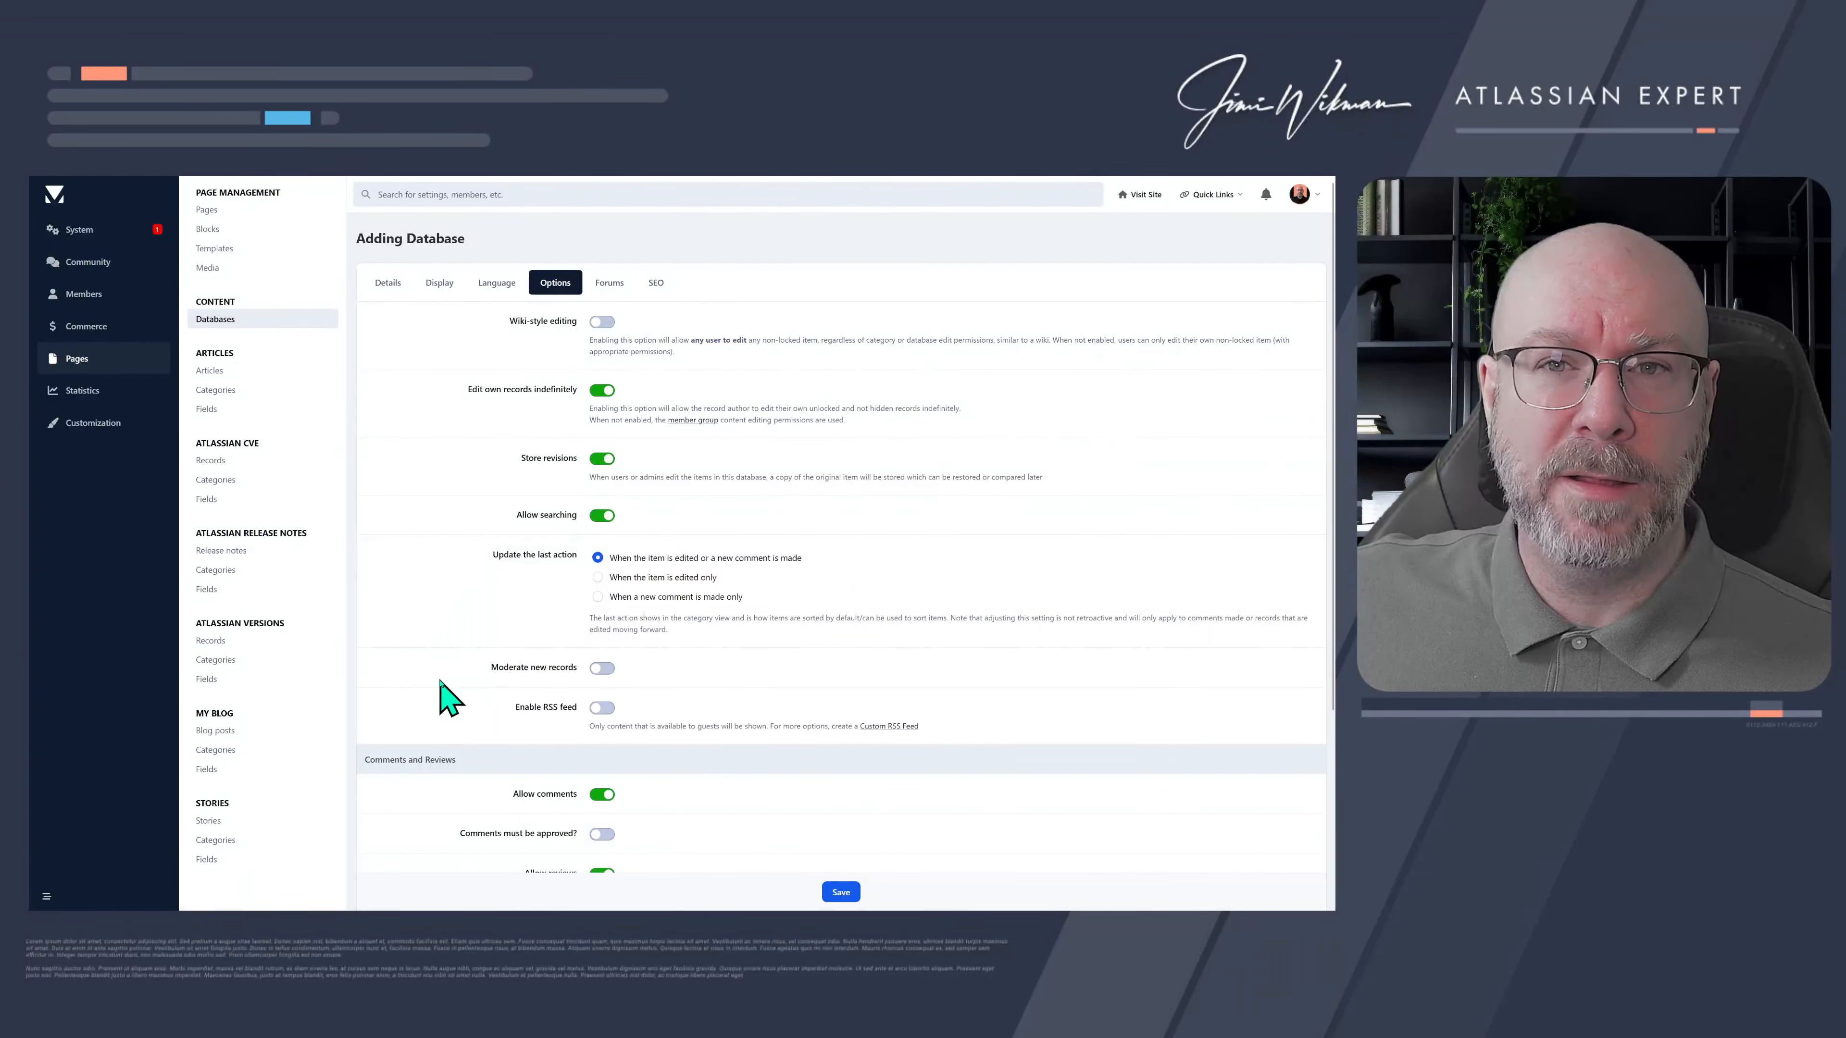
{"action": "left_click", "coordinate": [602, 668]}
- Enable the RSS feed for the database and set the number of items to show to 10
{"action": "left_click_drag", "start_coordinate": [579, 707], "coordinate": [515, 708]}
{"action": "scroll", "coordinate": [474, 560], "scroll_direction": "down", "scroll_amount": 3}
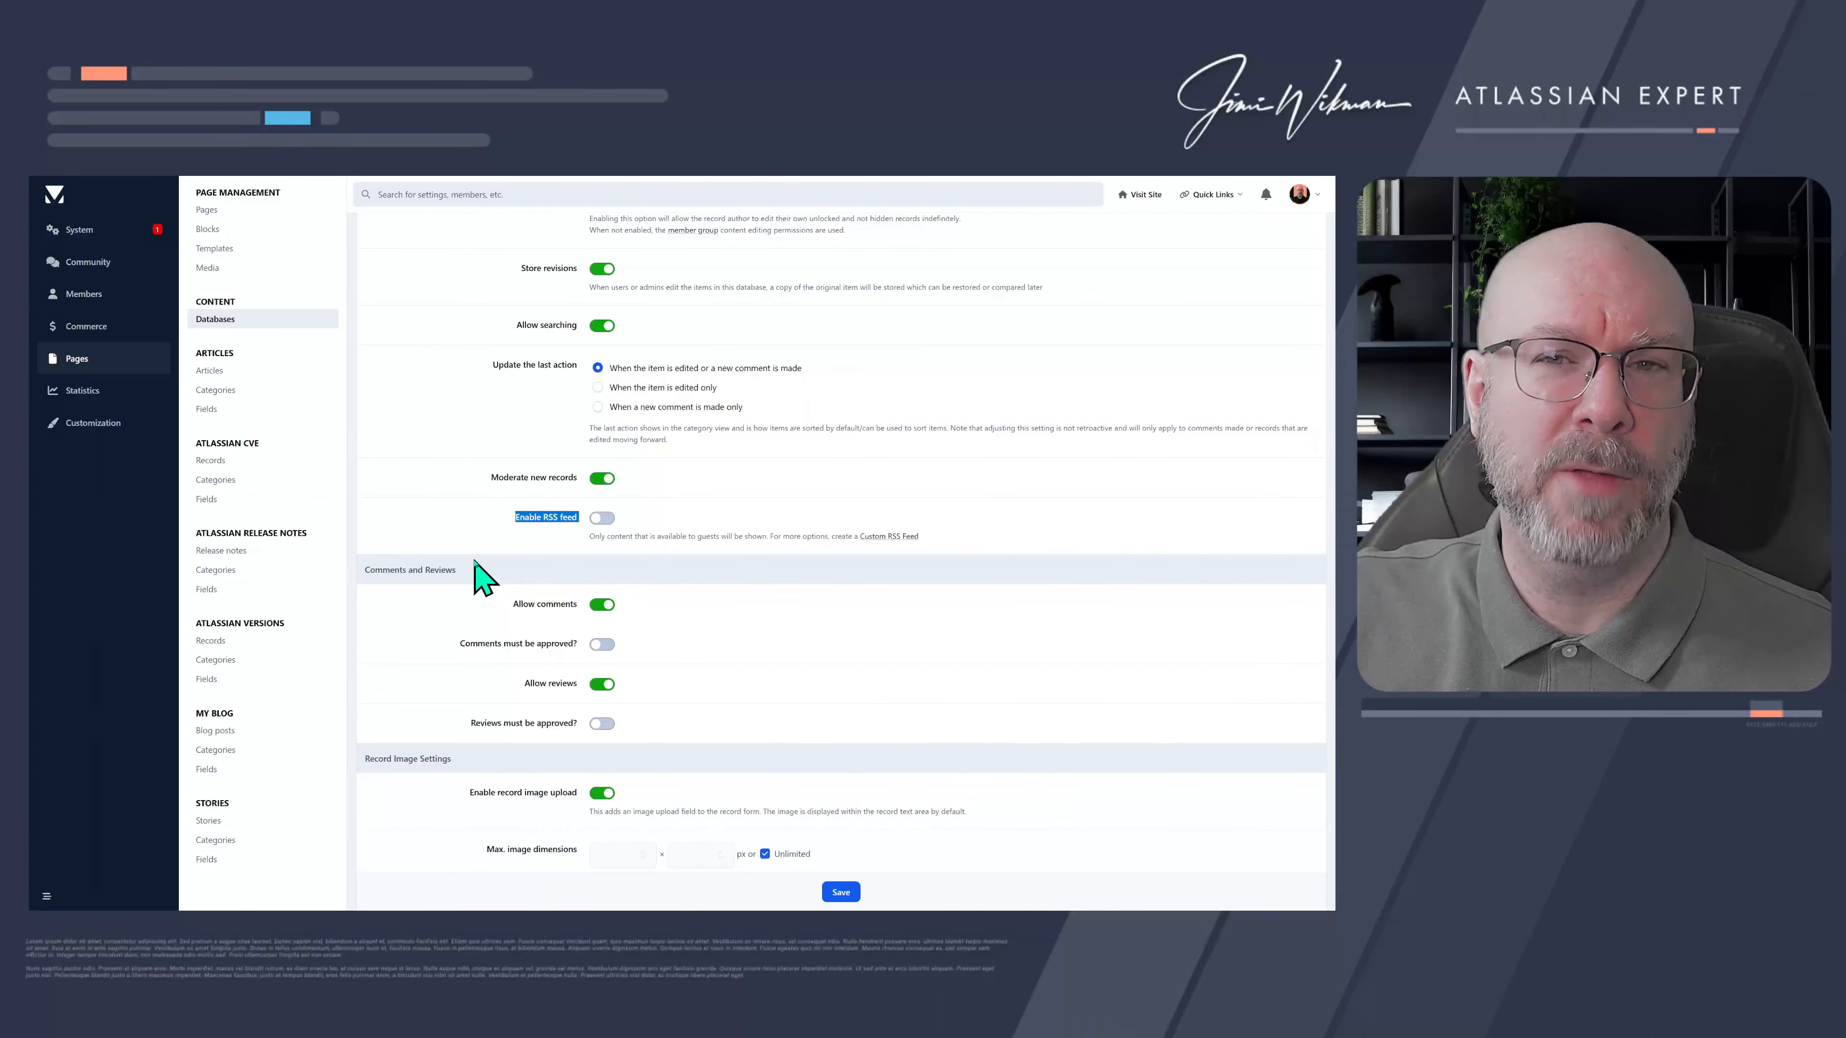
{"action": "left_click", "coordinate": [601, 518]}
{"action": "left_click_drag", "start_coordinate": [609, 580], "coordinate": [548, 584]}
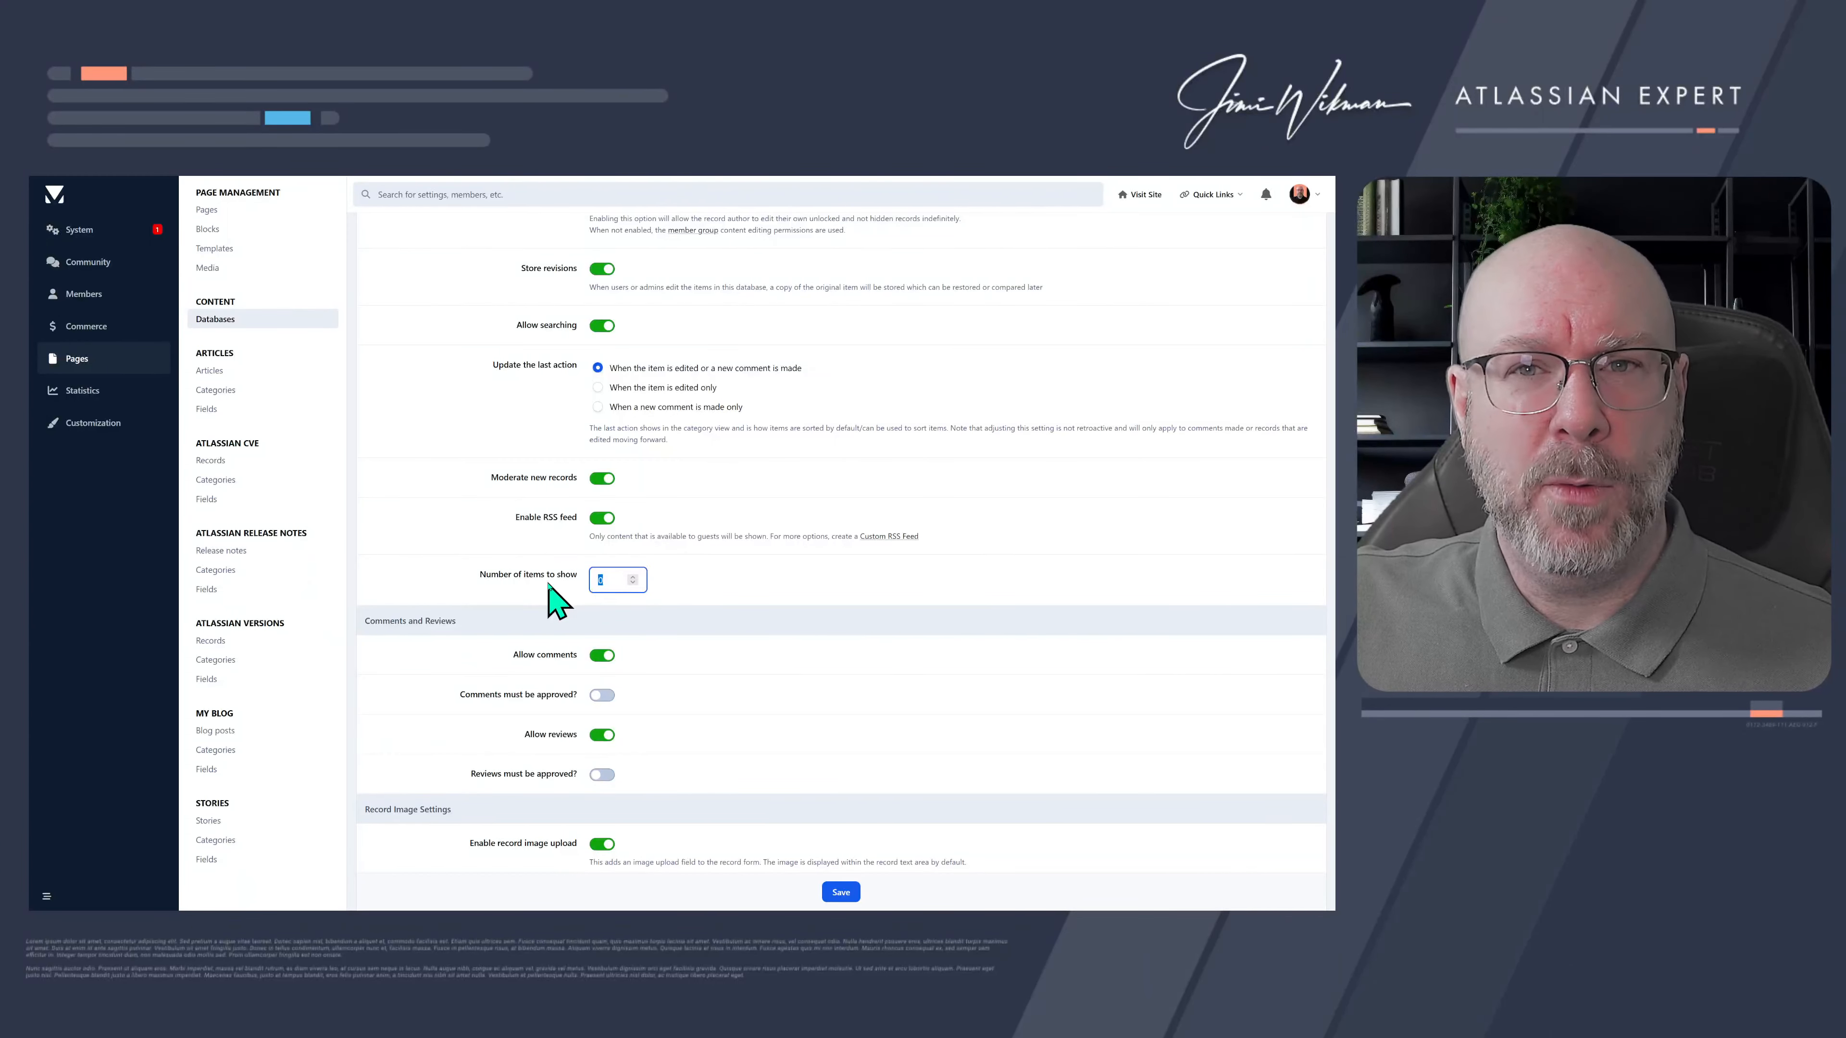
{"action": "type", "text": "10"}
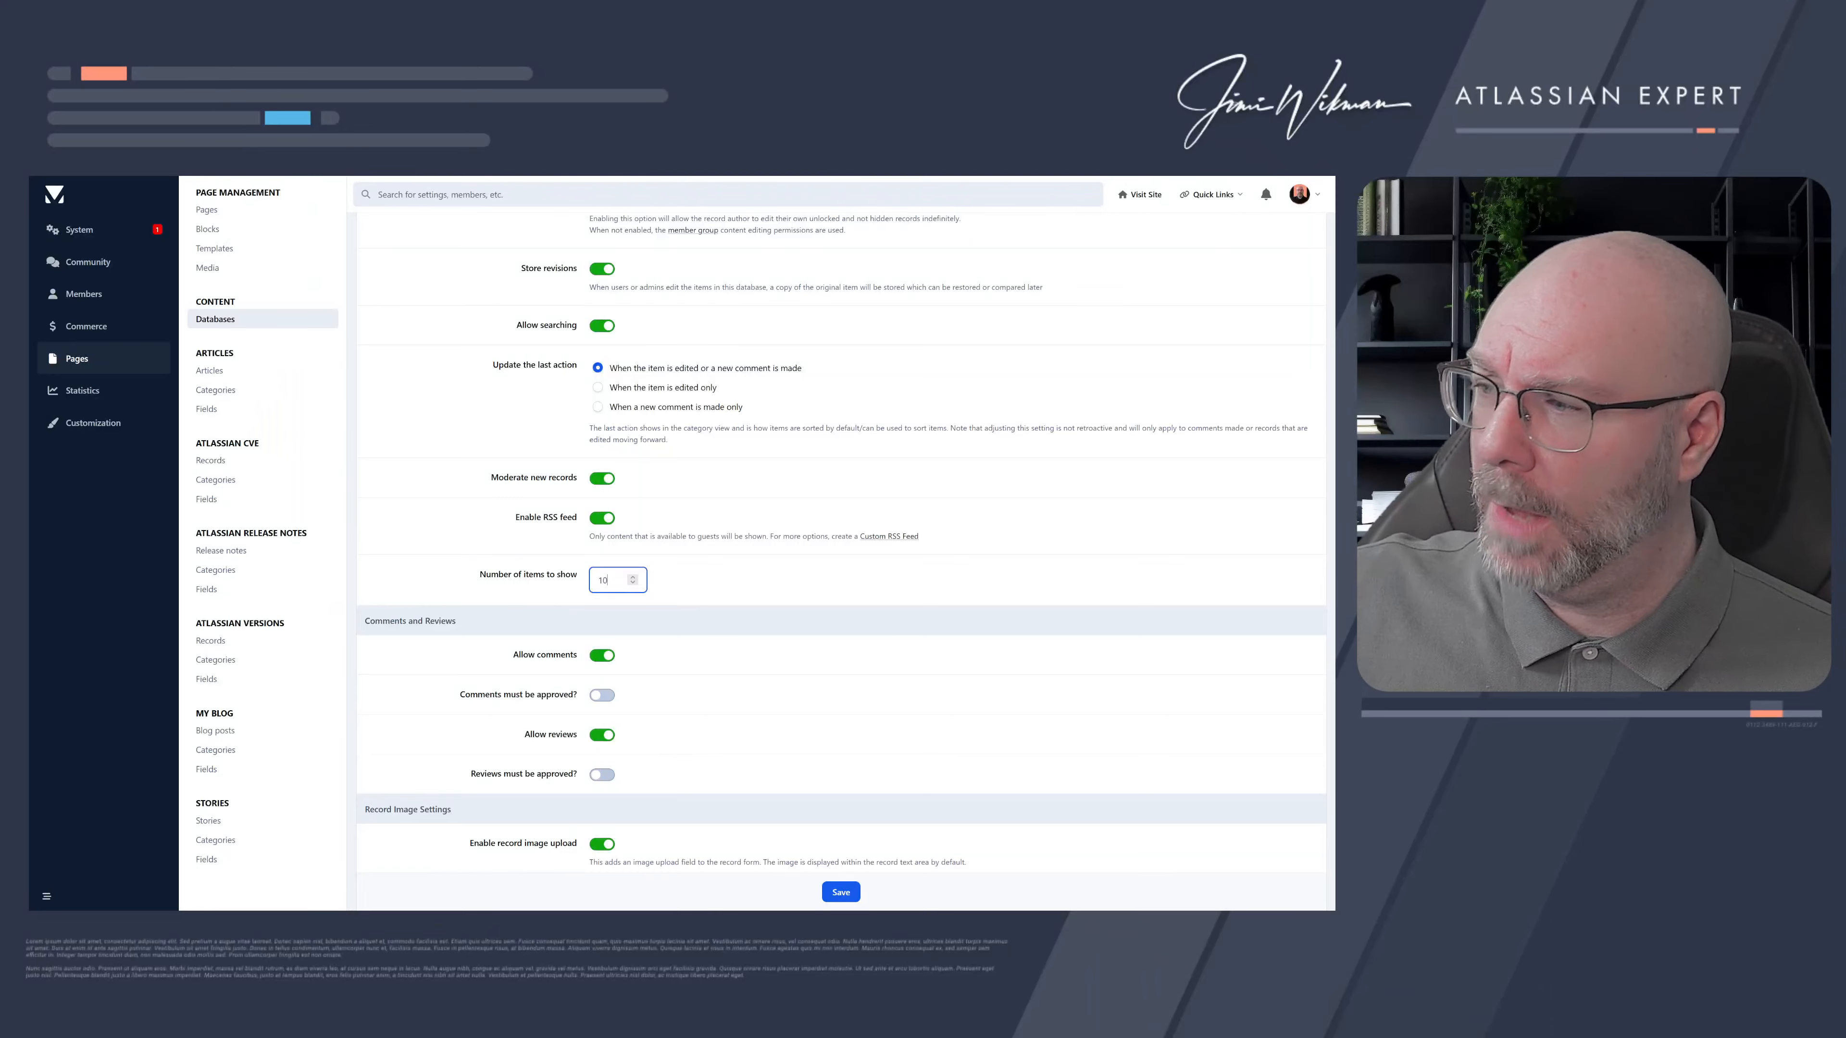
- Try disabling comments and requiring comment approval in the database's Comments and Reviews settings
{"action": "scroll", "coordinate": [488, 625], "scroll_direction": "down", "scroll_amount": 2}
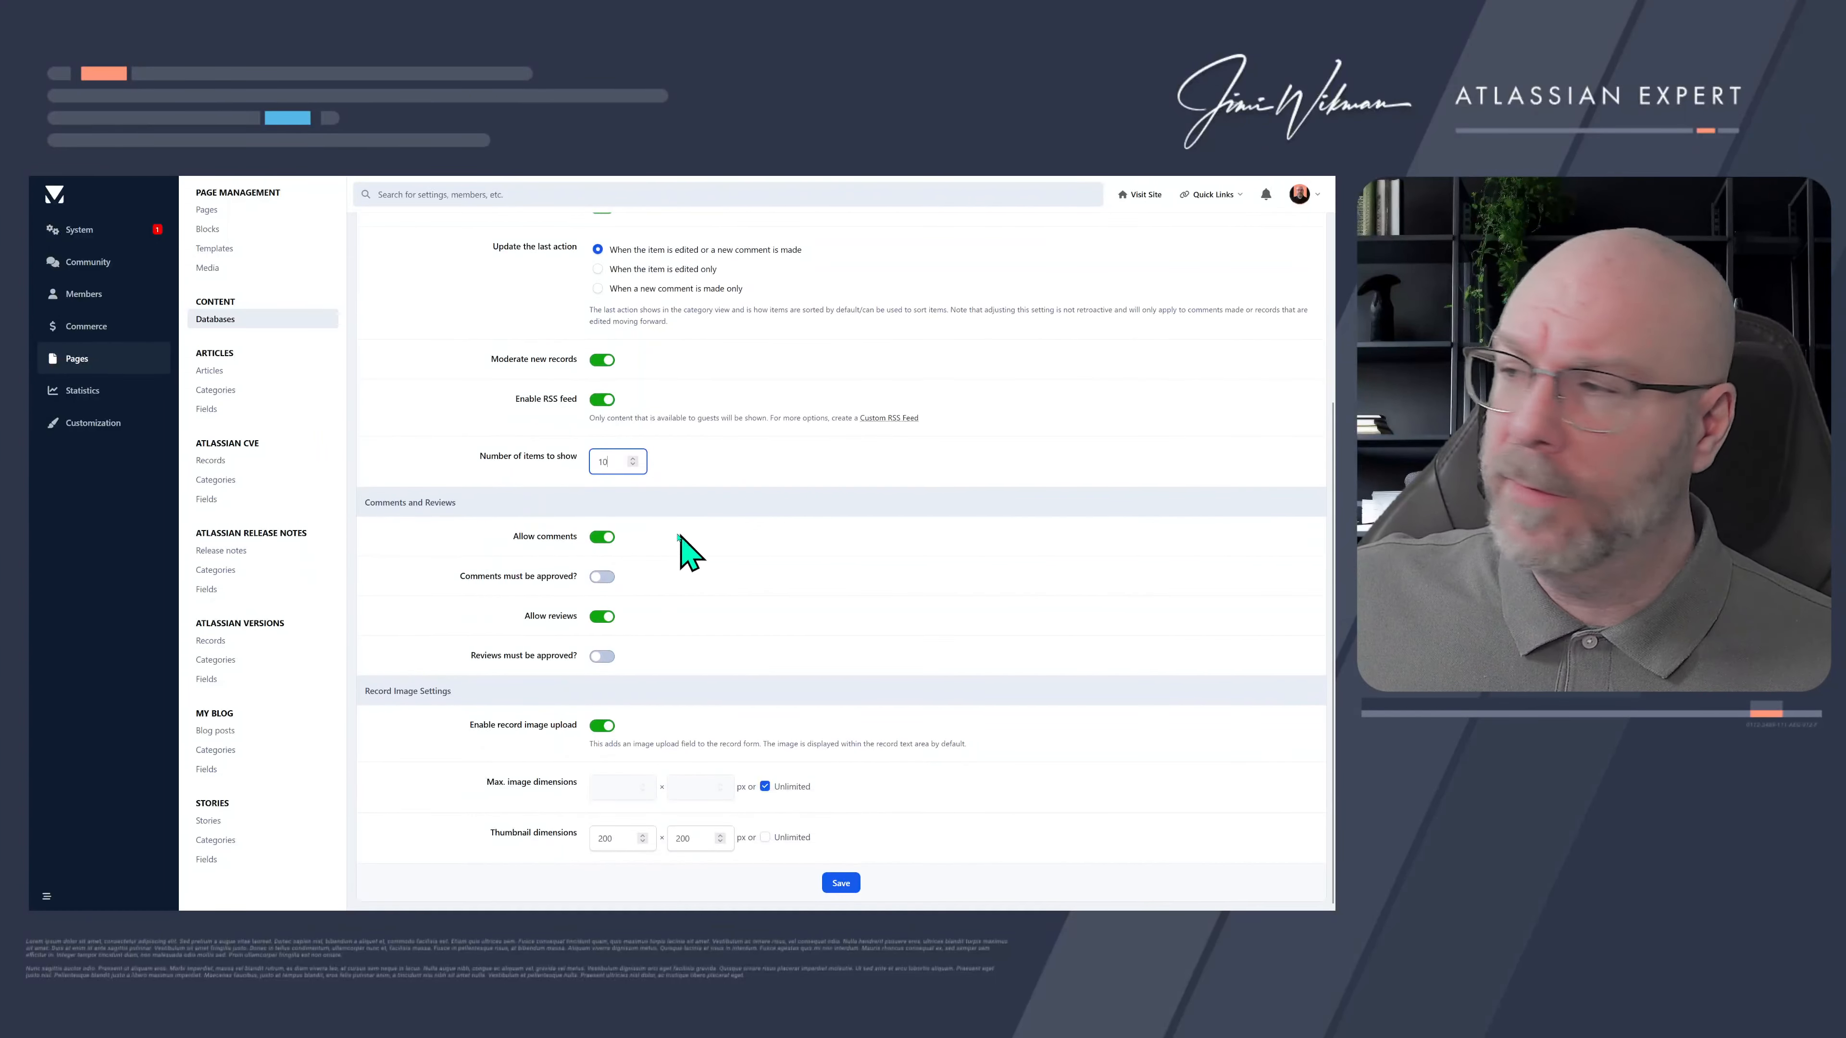
{"action": "left_click", "coordinate": [602, 538]}
{"action": "left_click", "coordinate": [601, 578]}
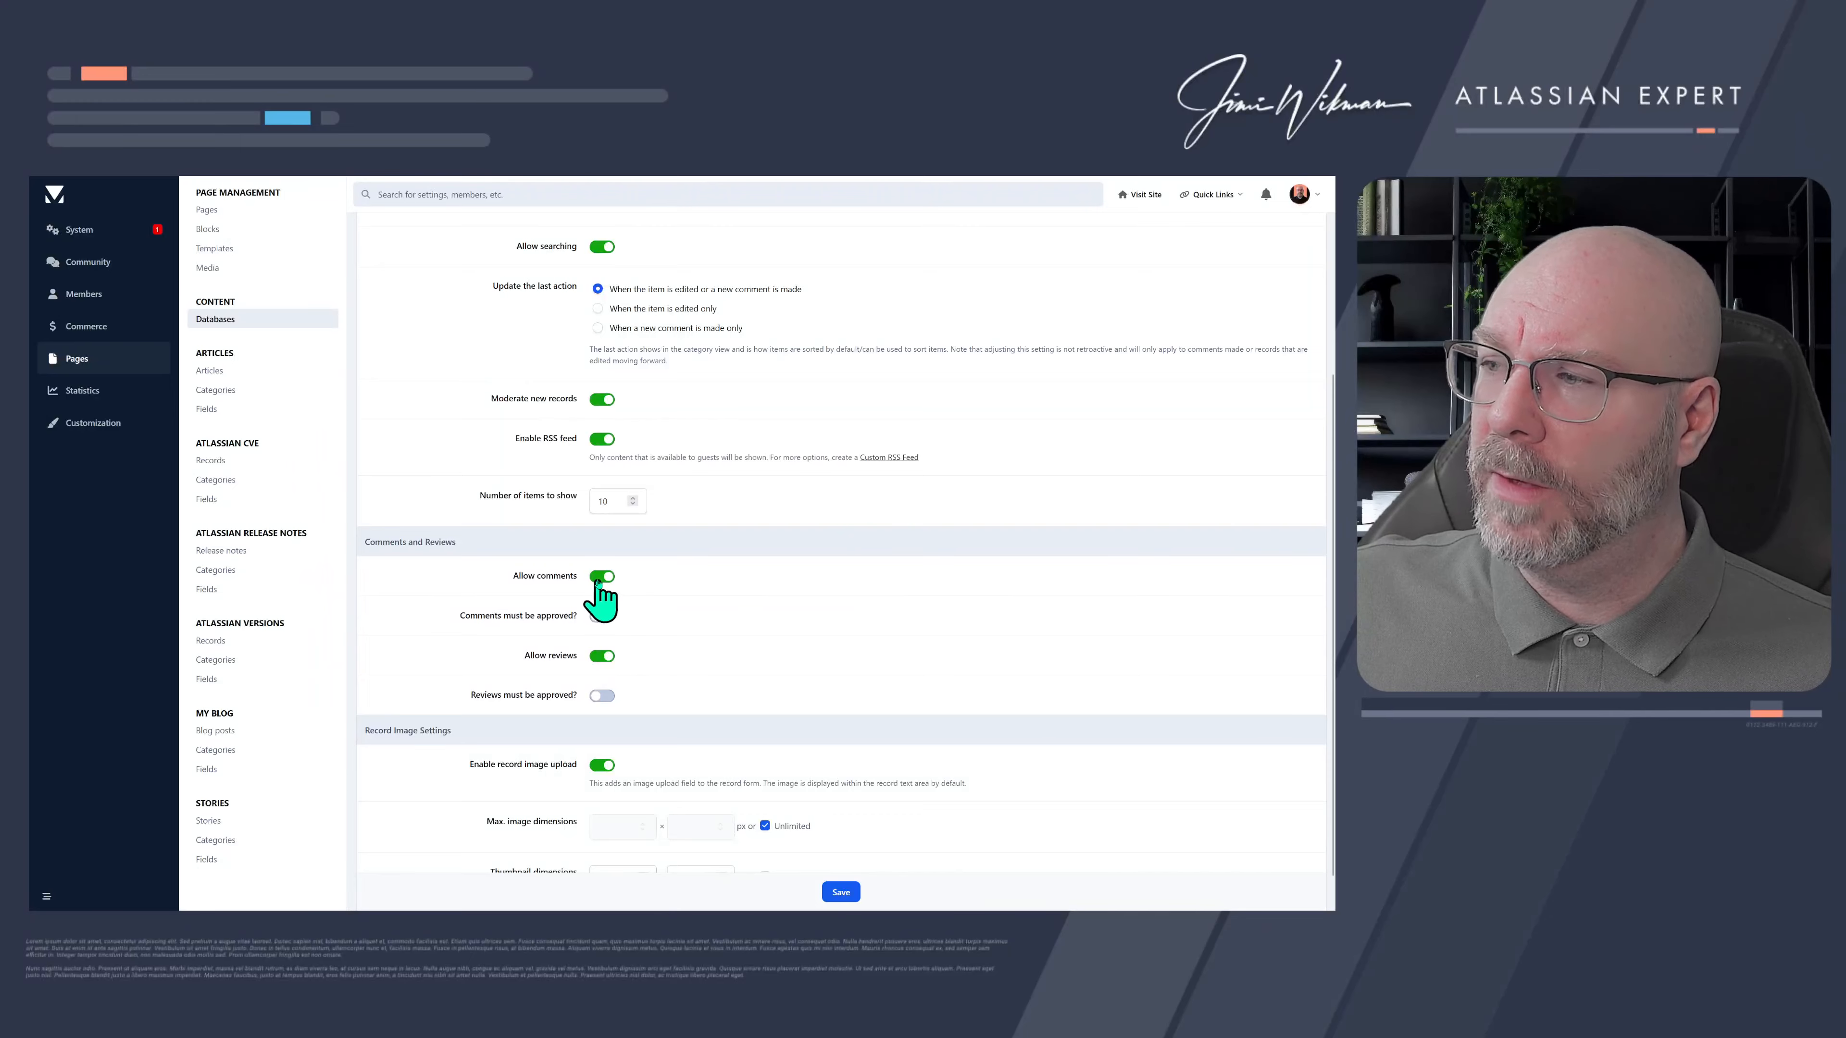
{"action": "left_click_drag", "start_coordinate": [577, 617], "coordinate": [457, 624]}
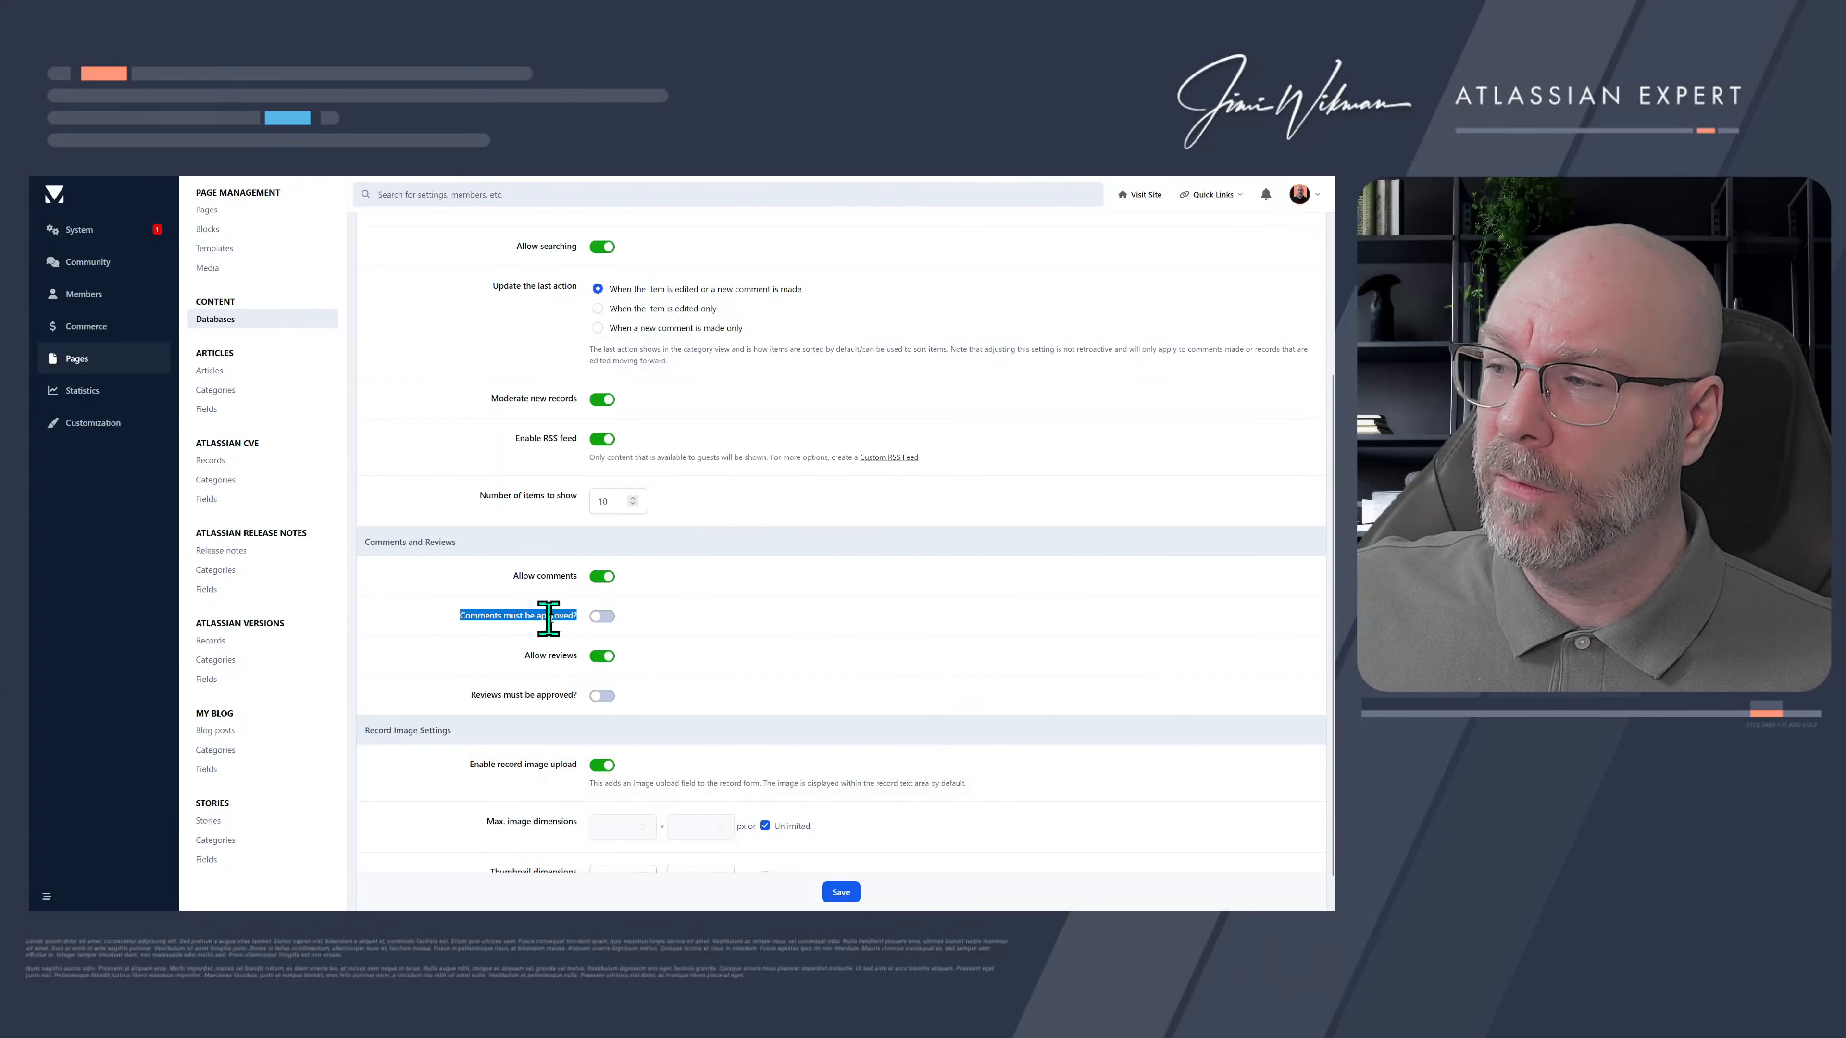
{"action": "left_click", "coordinate": [602, 620]}
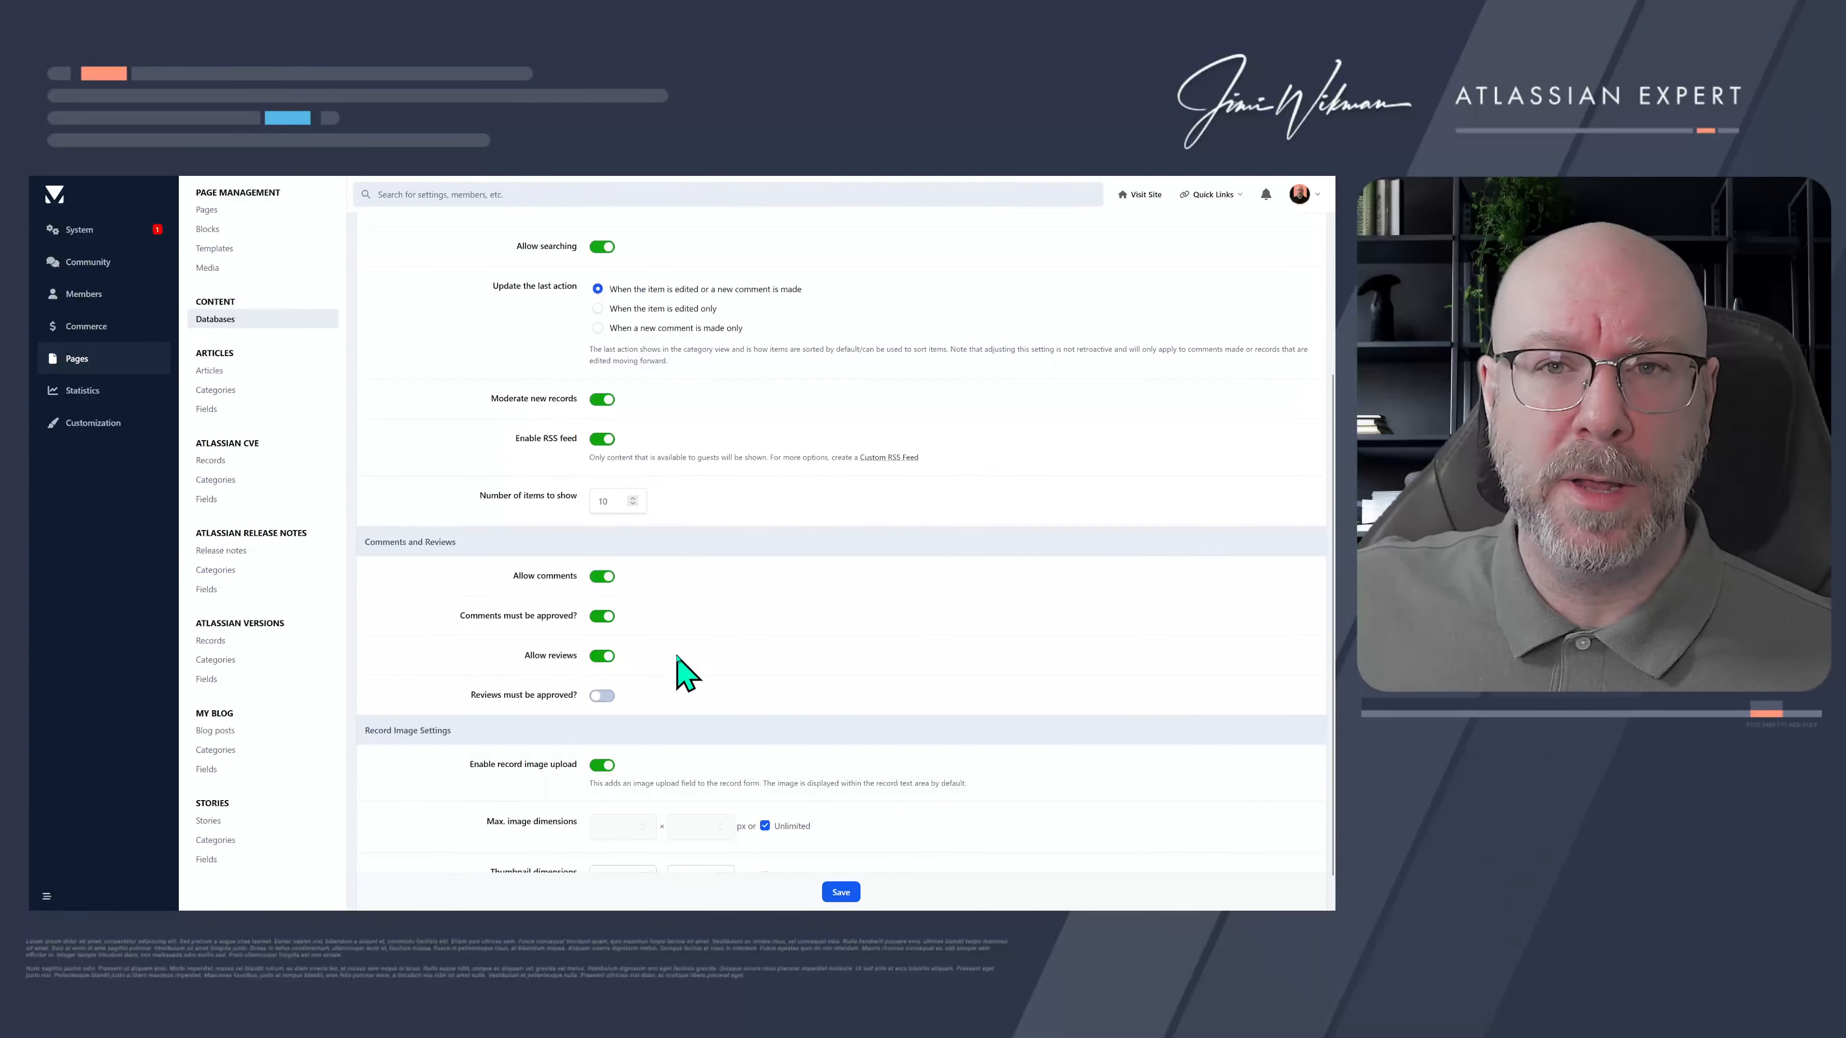
{"action": "left_click", "coordinate": [485, 614]}
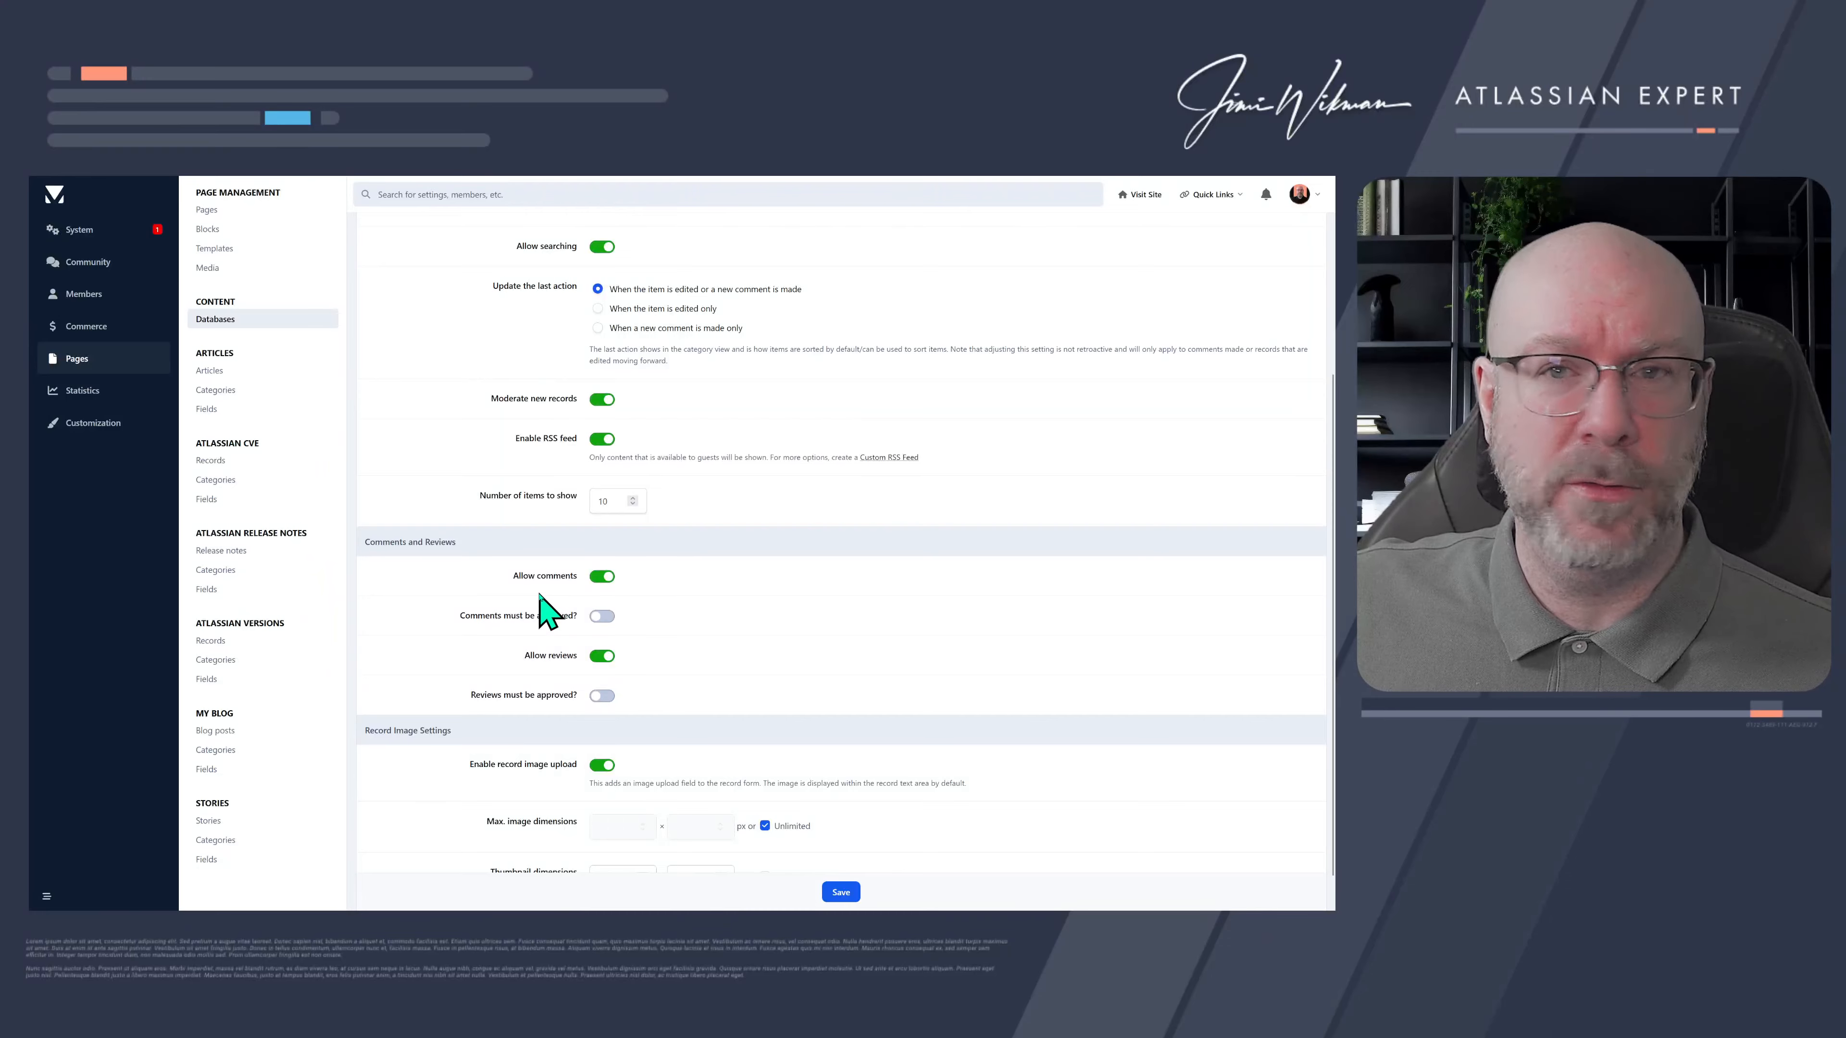
- Disable reviews for the database and keep the maximum image dimensions set to Unlimited
{"action": "left_click", "coordinate": [602, 656]}
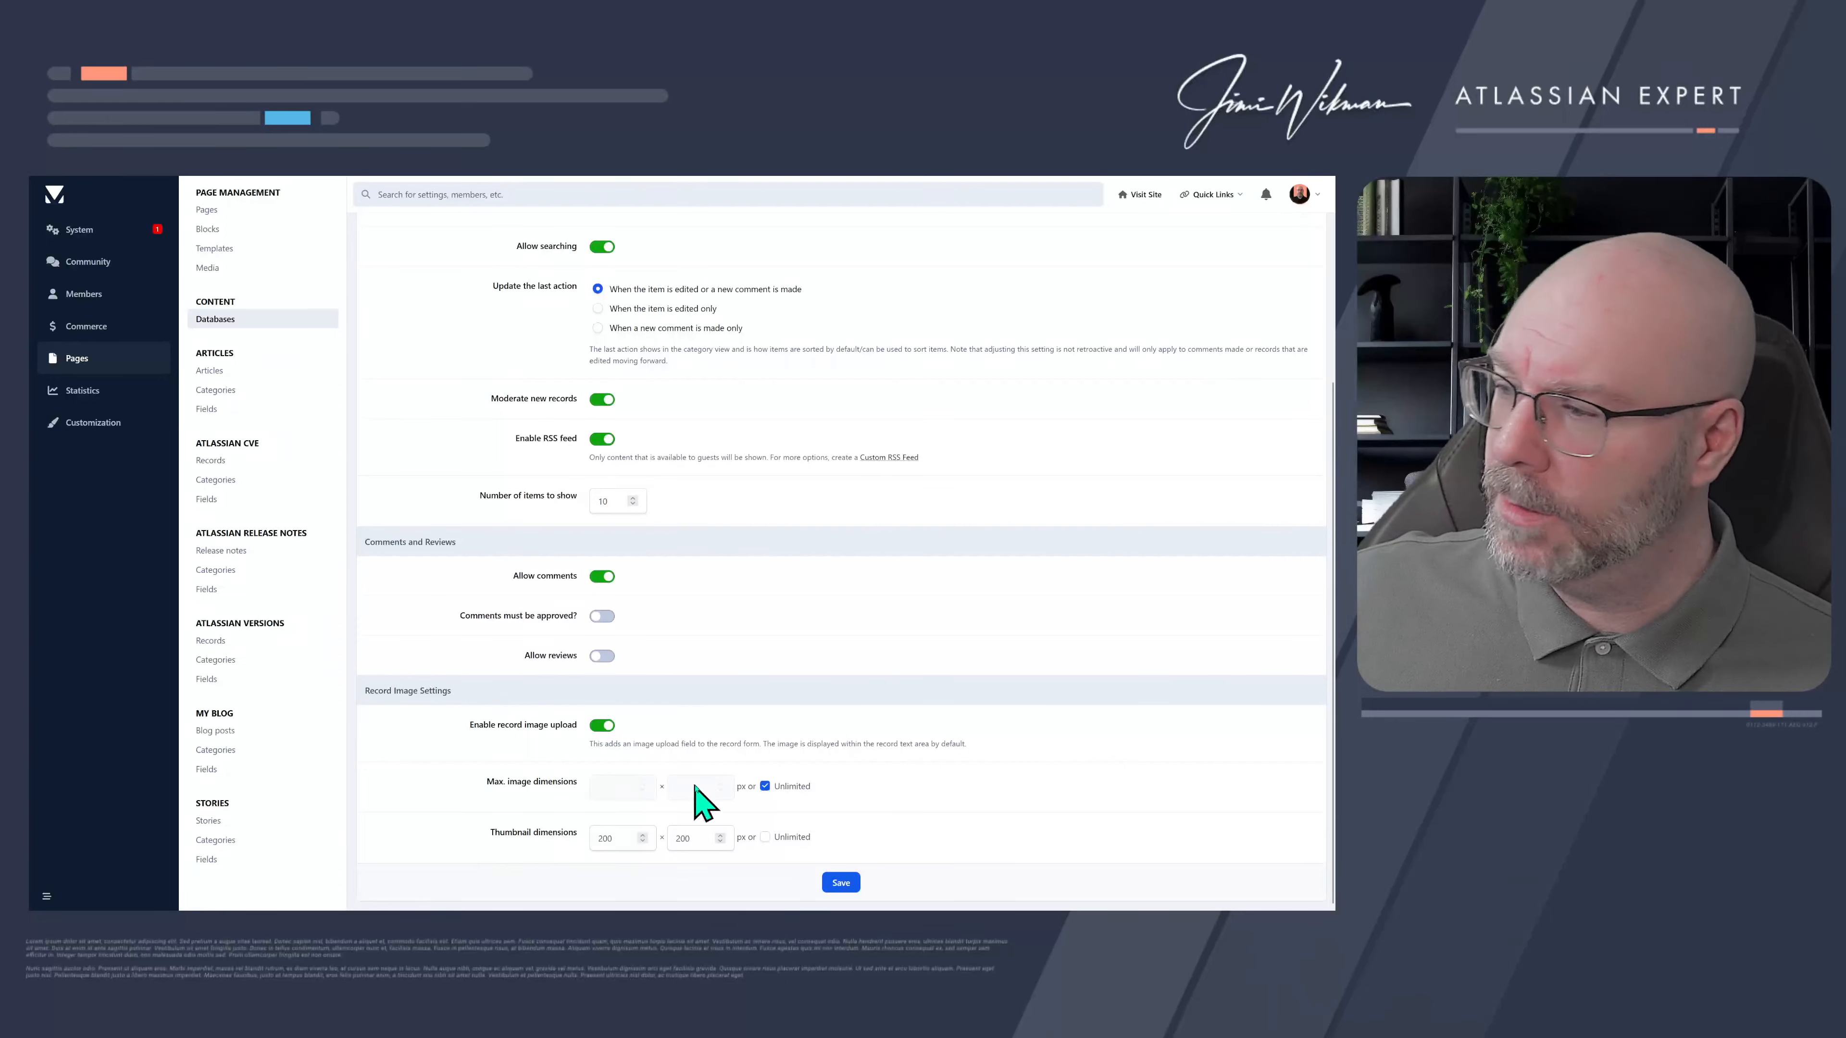
{"action": "left_click", "coordinate": [765, 787]}
{"action": "left_click", "coordinate": [765, 786]}
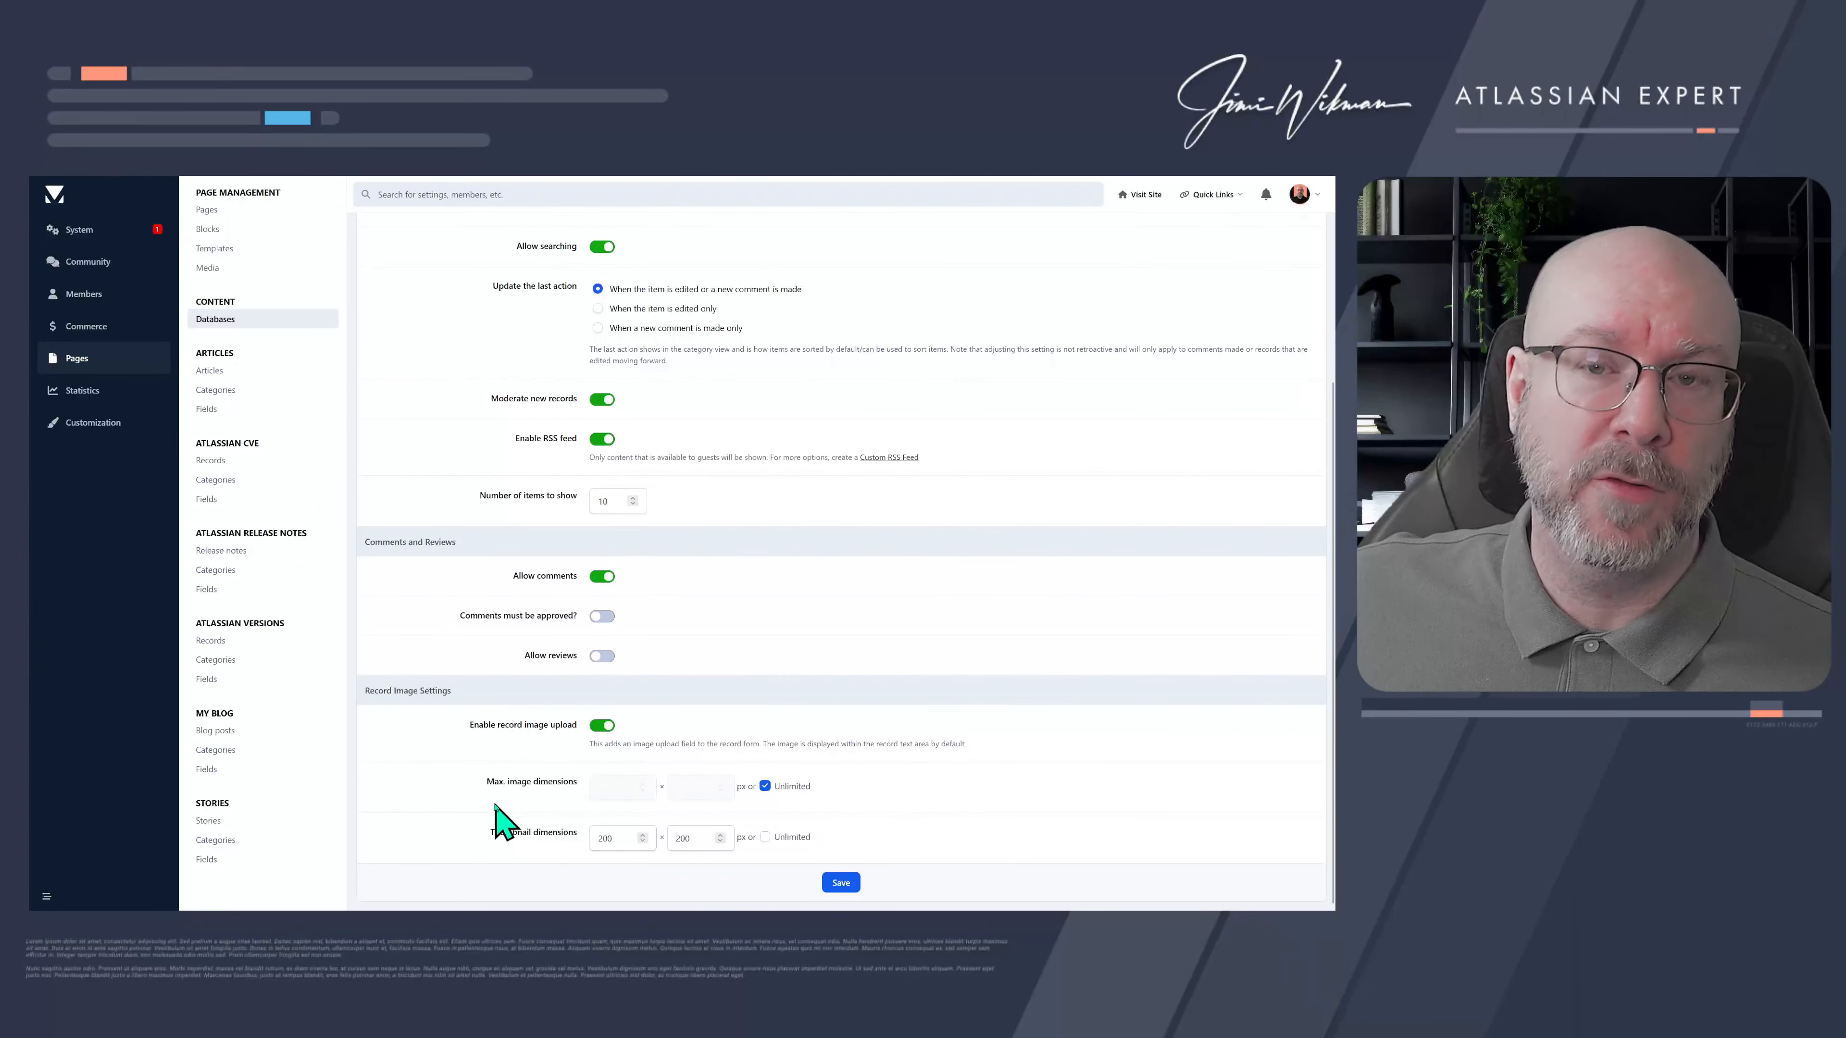
- Enable posting a forum topic for each new record and use the forum for comments
{"action": "scroll", "coordinate": [507, 759], "scroll_direction": "up", "scroll_amount": 10}
{"action": "left_click", "coordinate": [609, 283]}
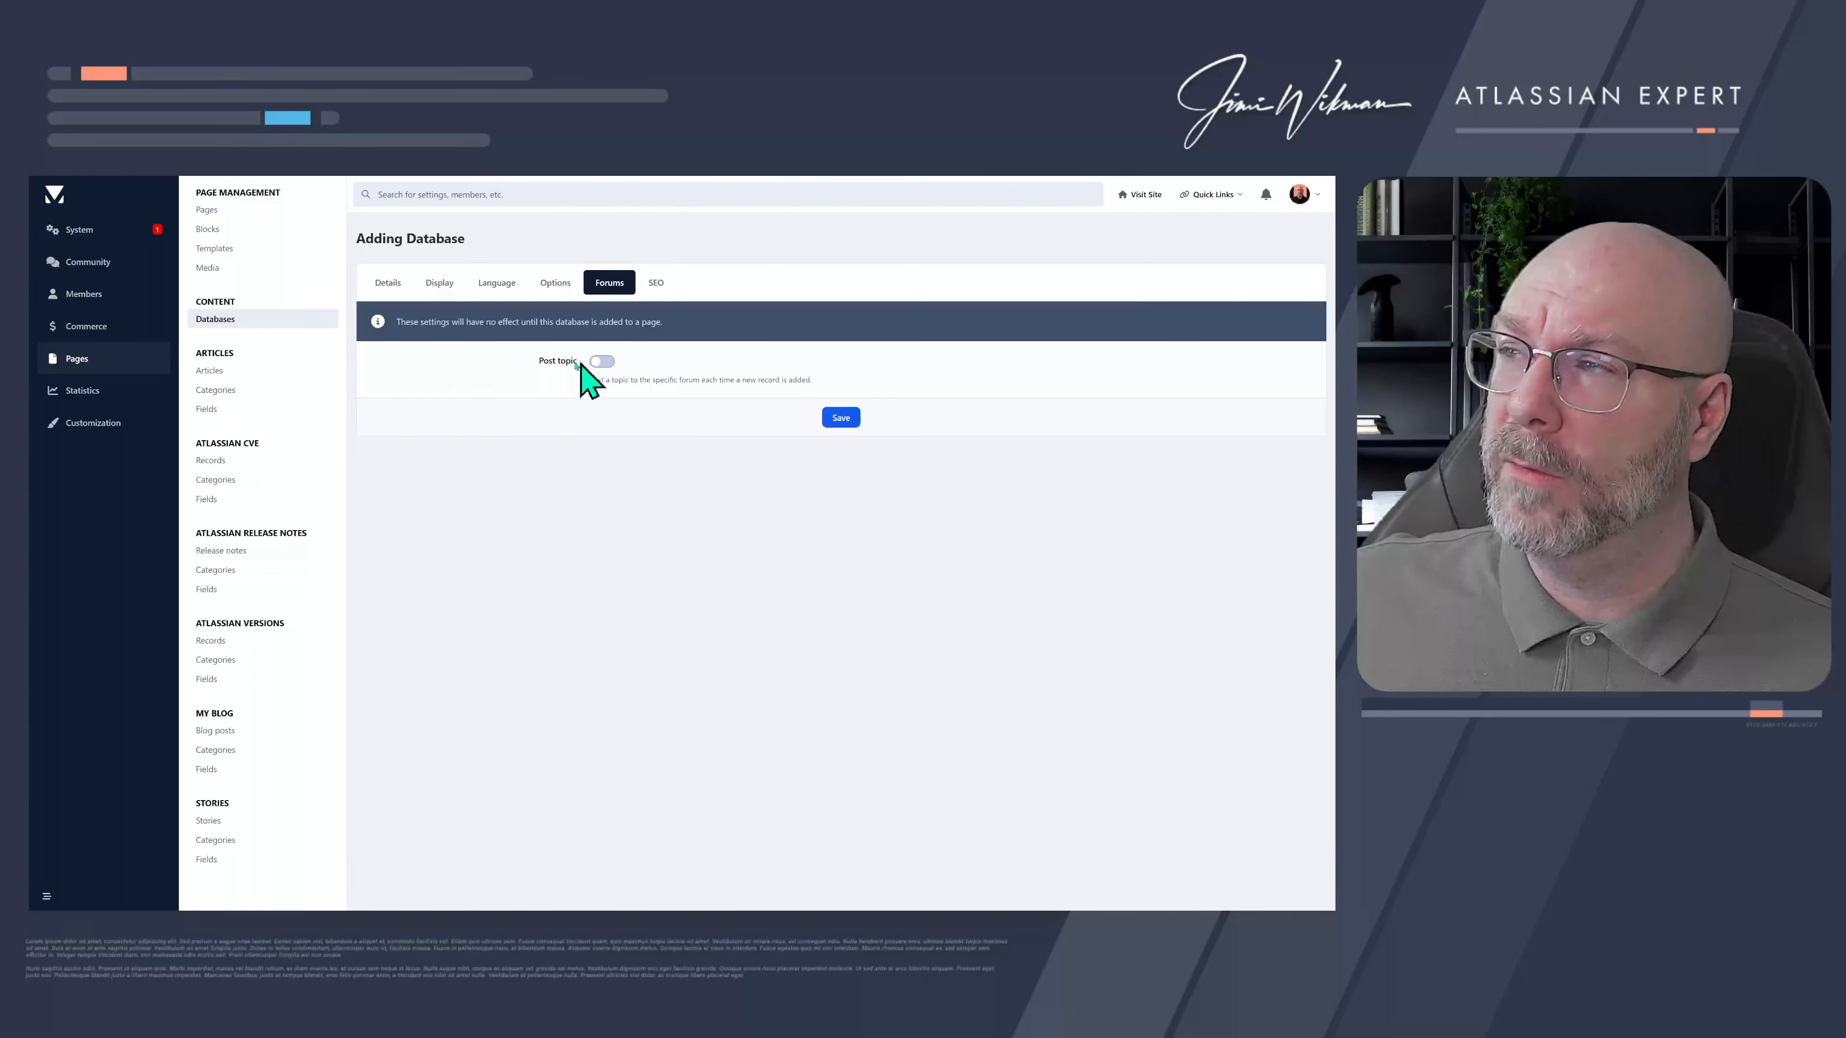
{"action": "left_click", "coordinate": [654, 284]}
{"action": "left_click", "coordinate": [609, 283]}
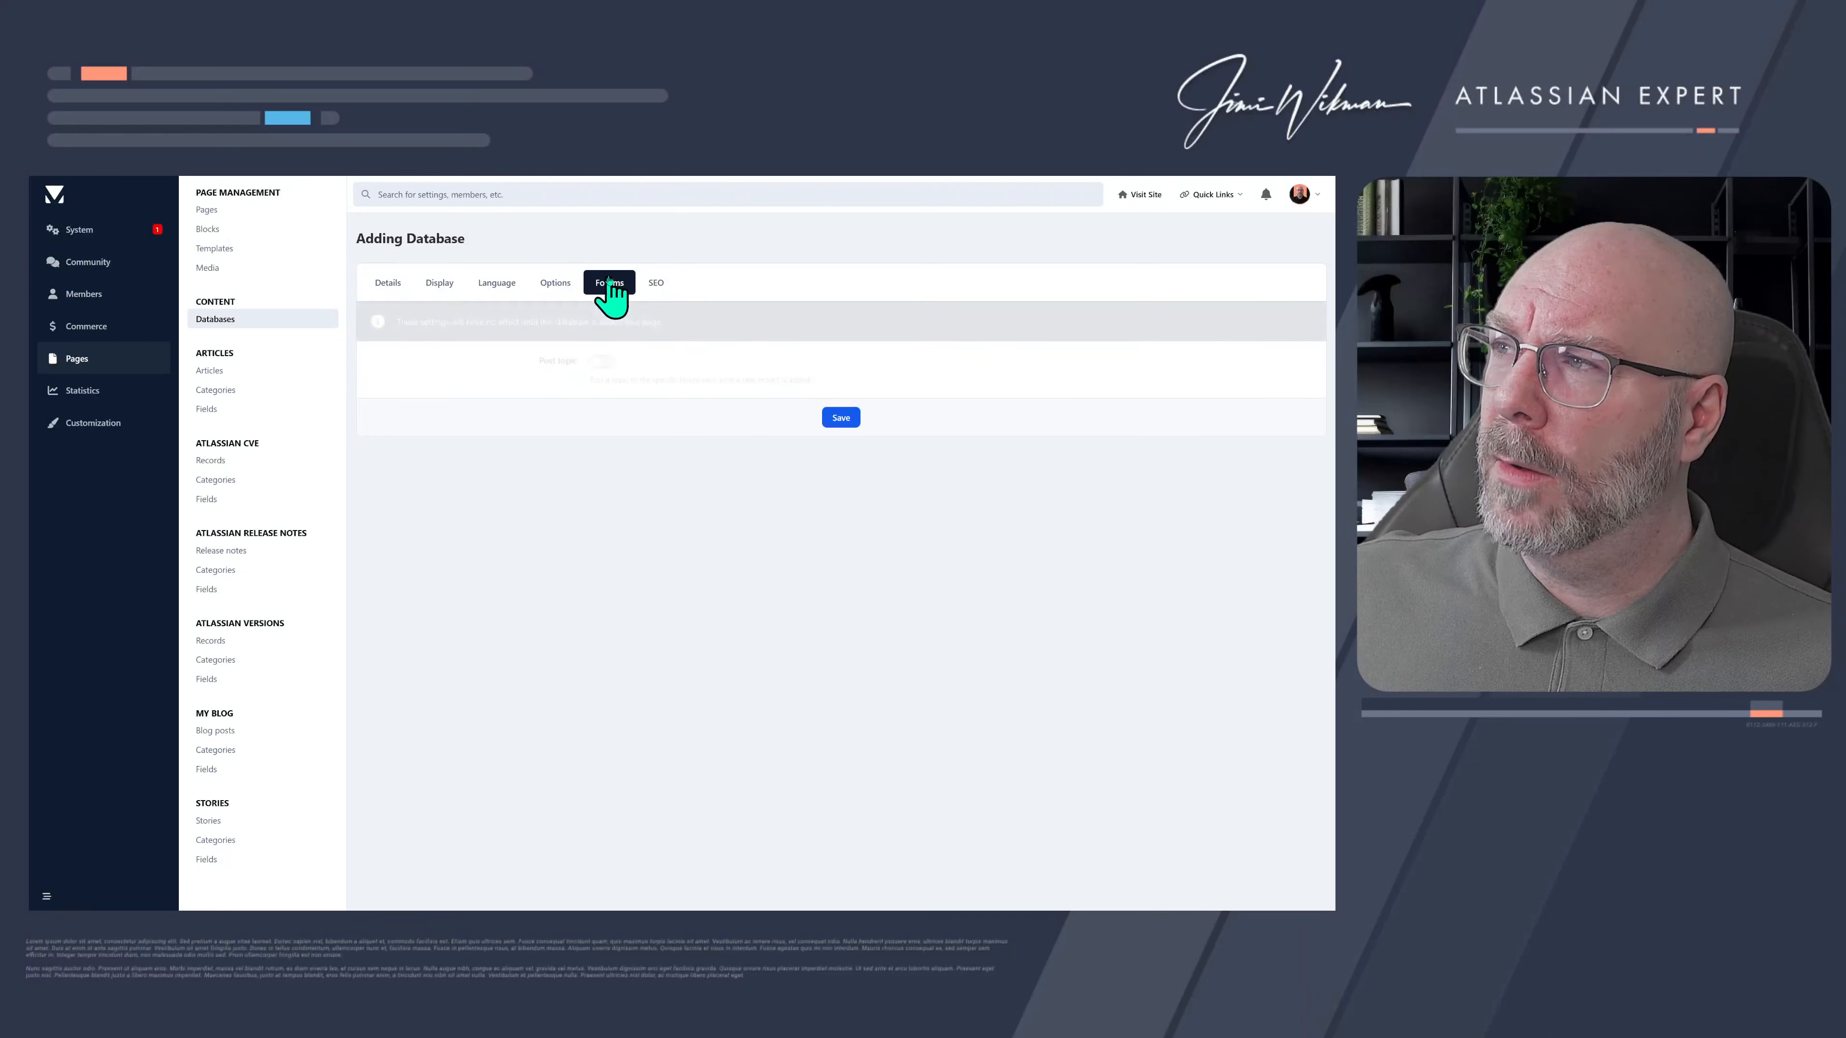
{"action": "left_click", "coordinate": [595, 362]}
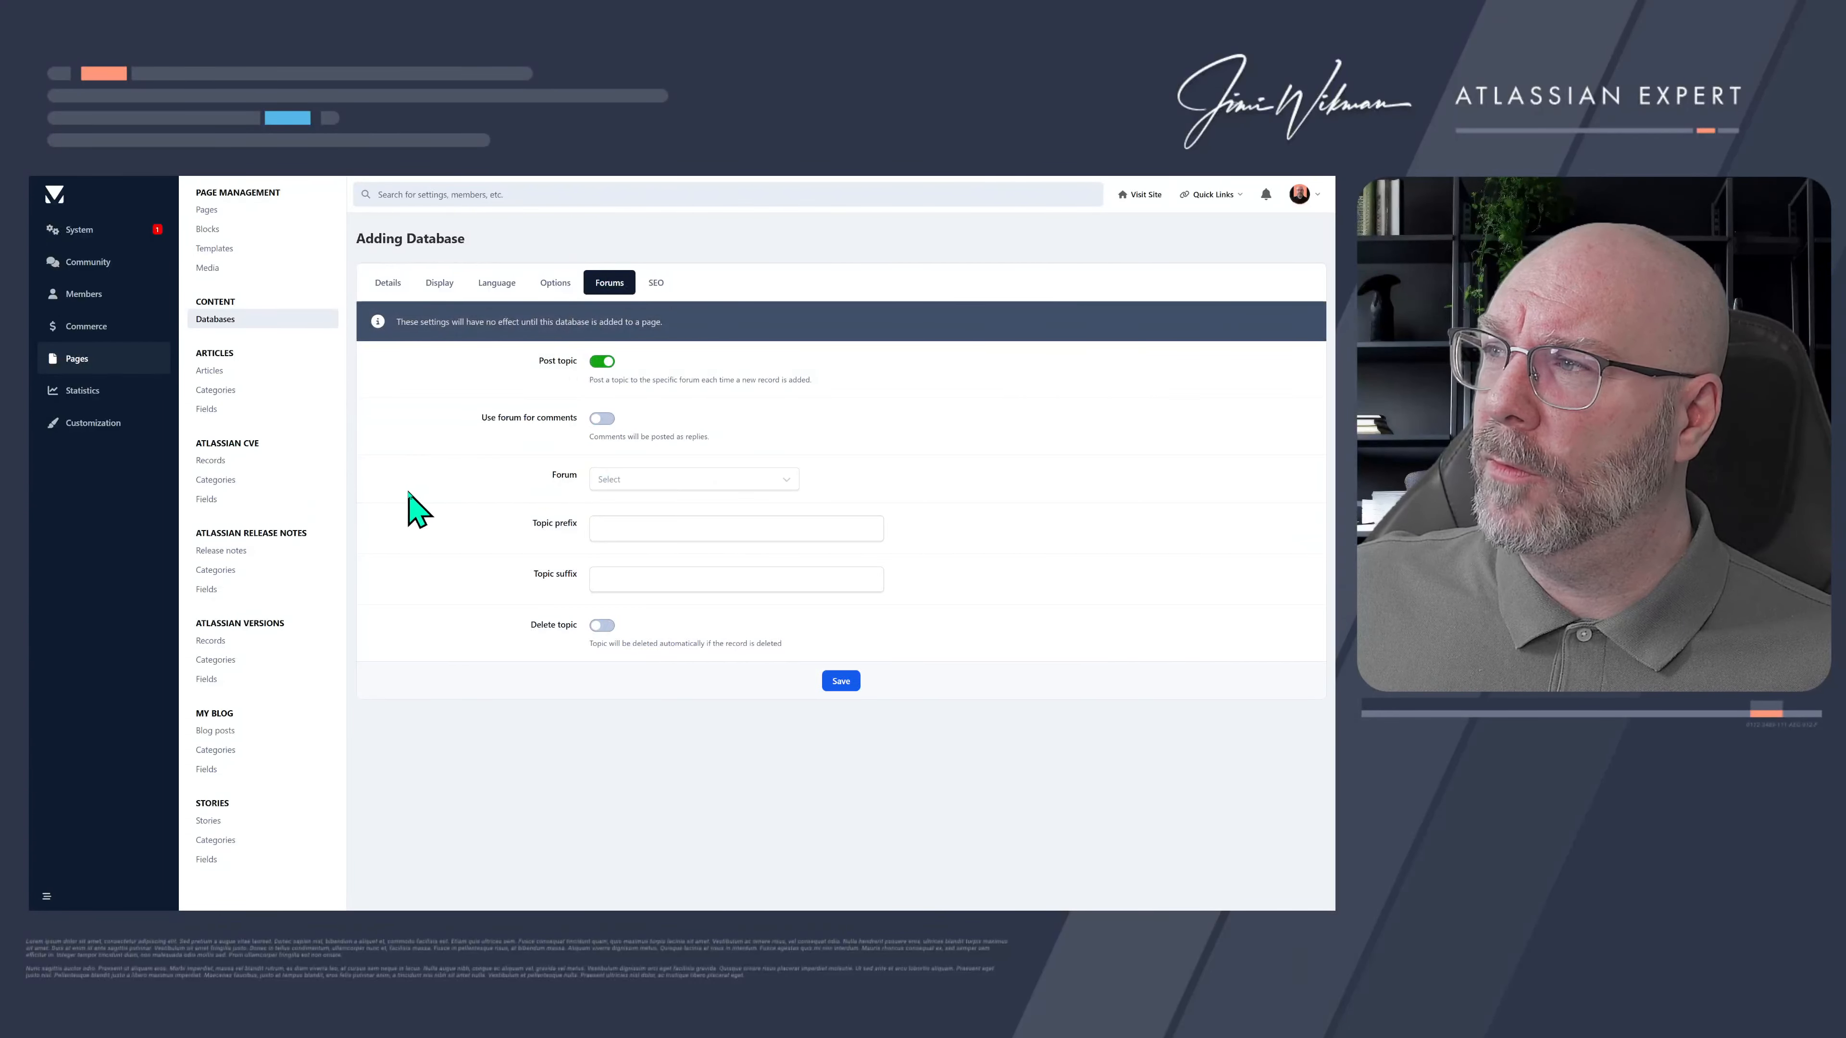
{"action": "left_click", "coordinate": [602, 420]}
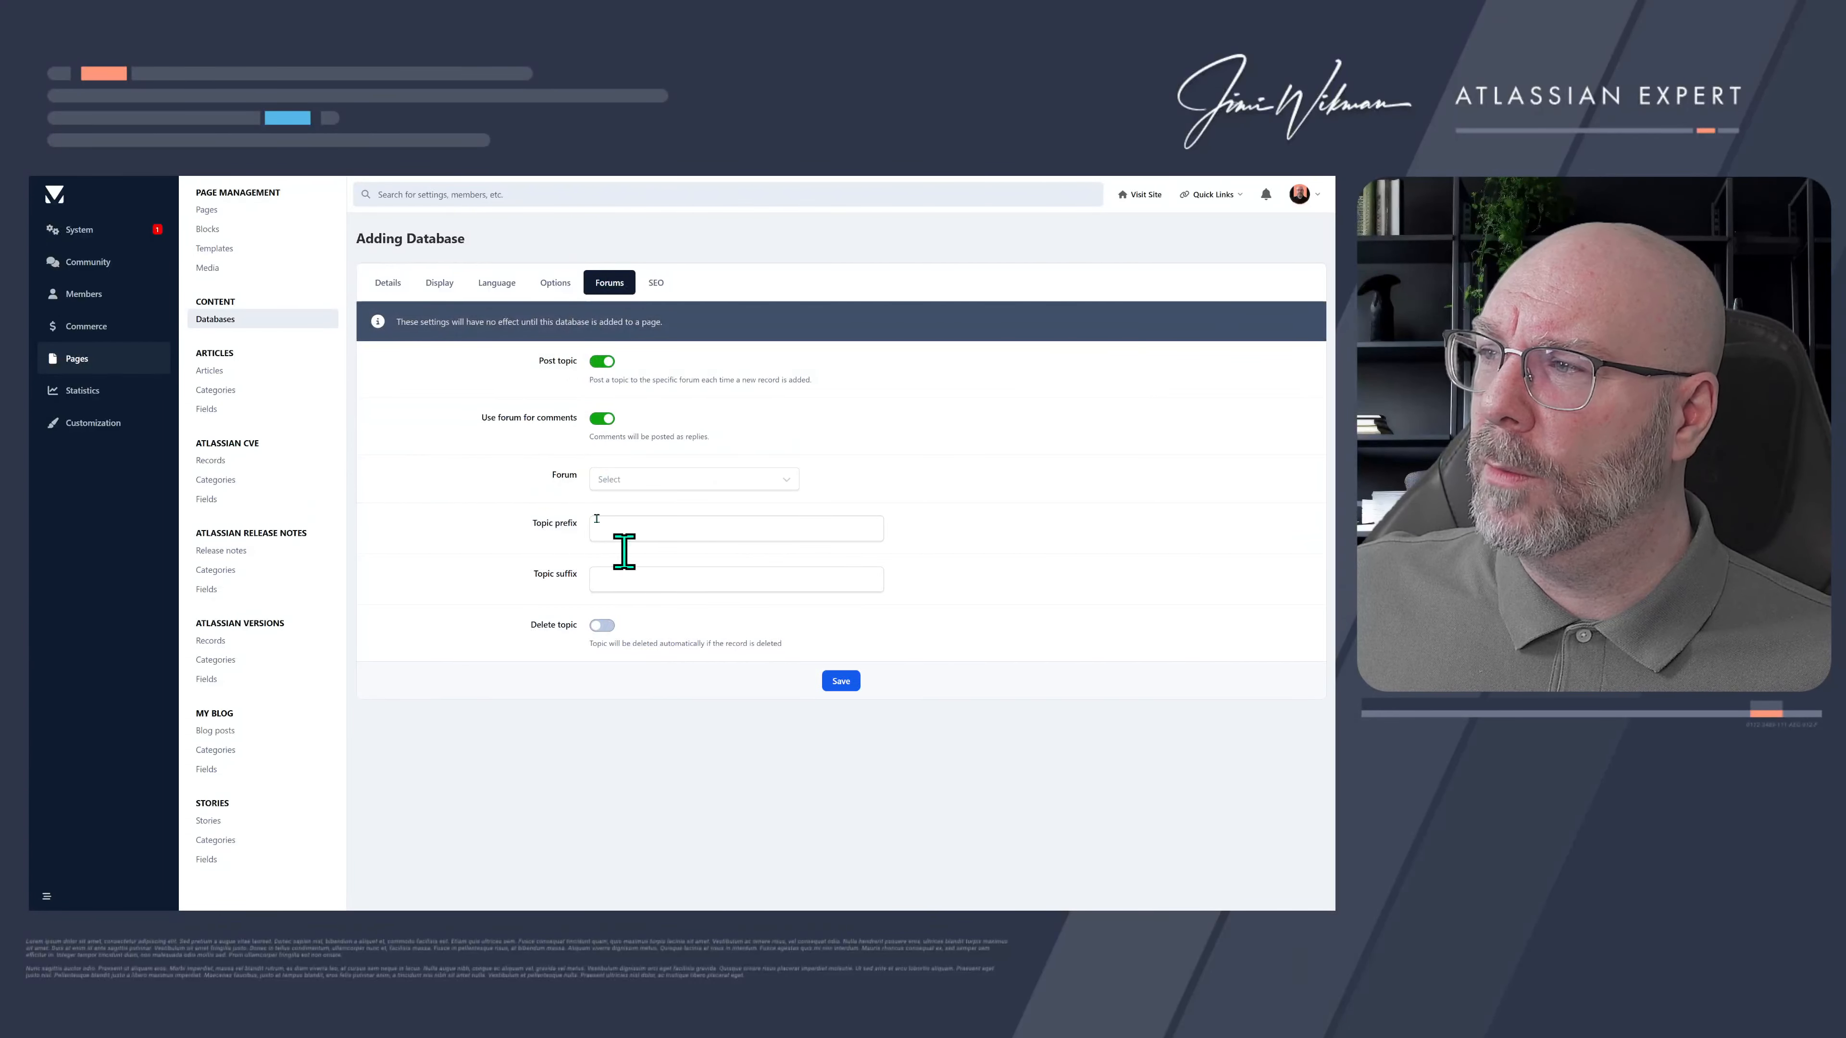
- Choose Open Forum as the forum where the database's topics are posted
{"action": "left_click", "coordinate": [650, 481]}
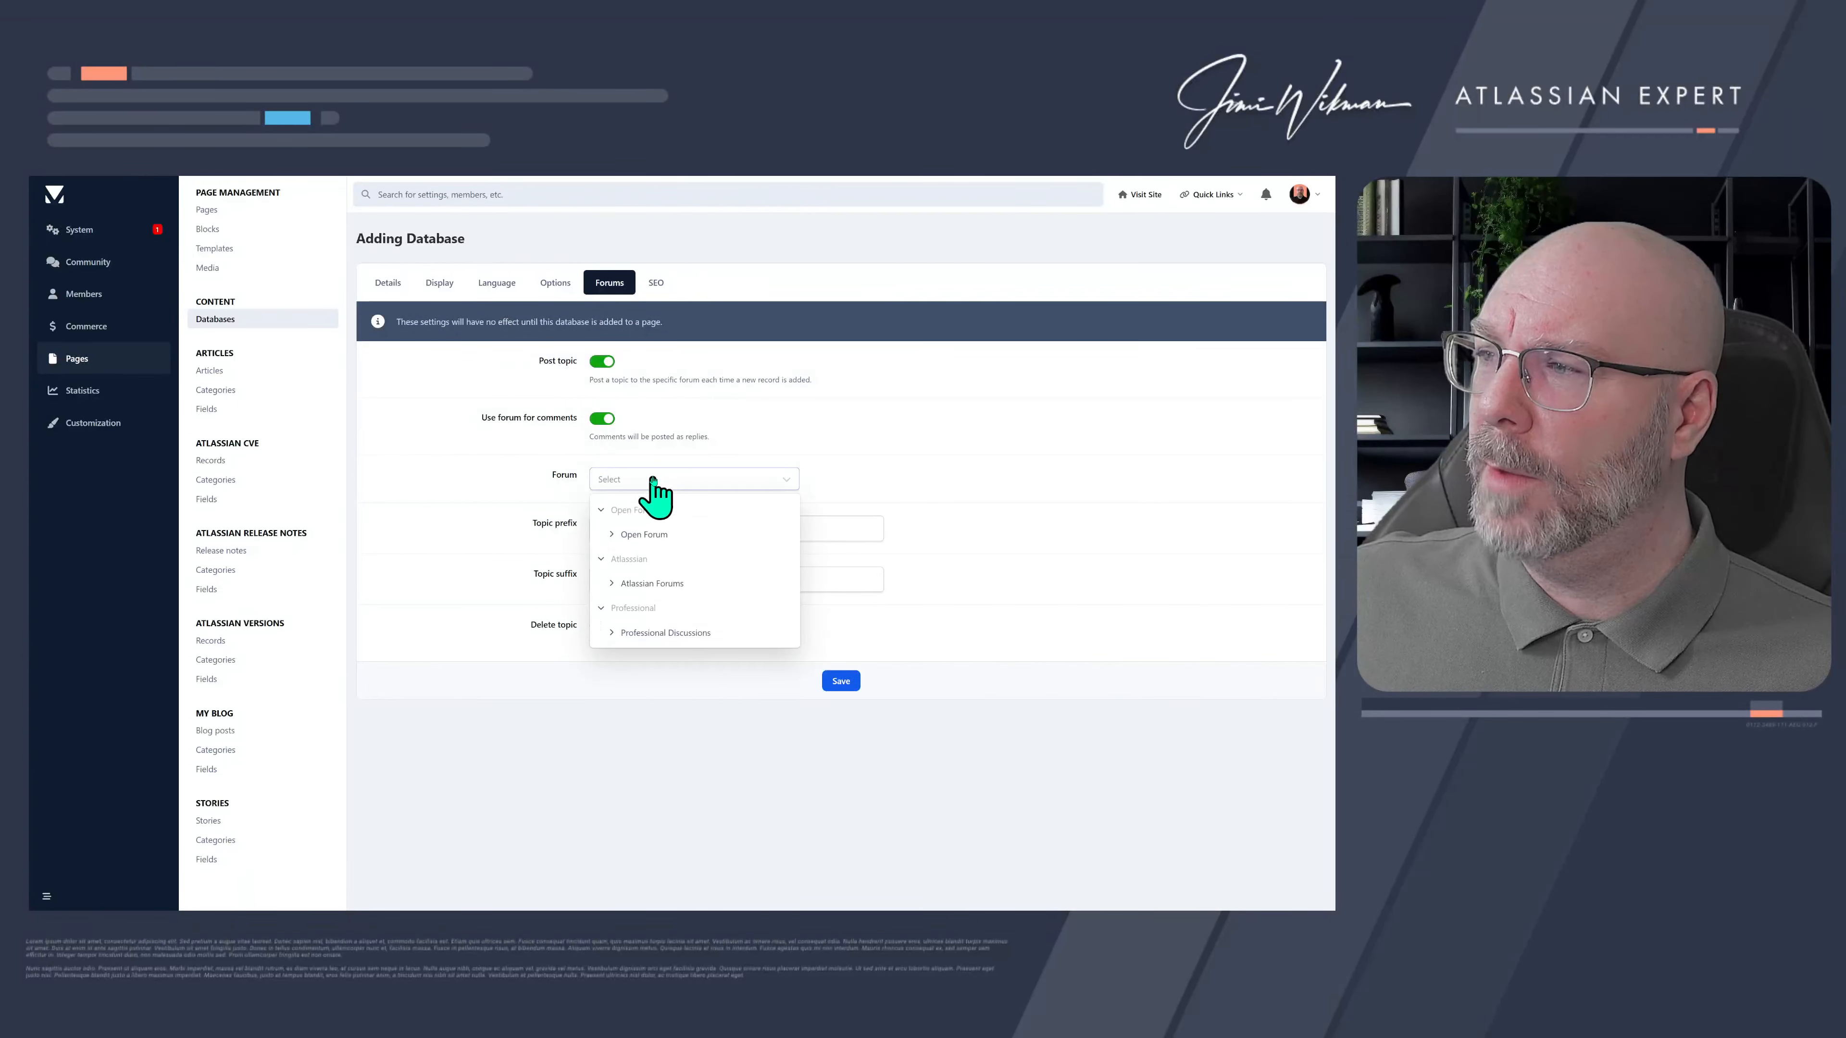
{"action": "left_click", "coordinate": [675, 536]}
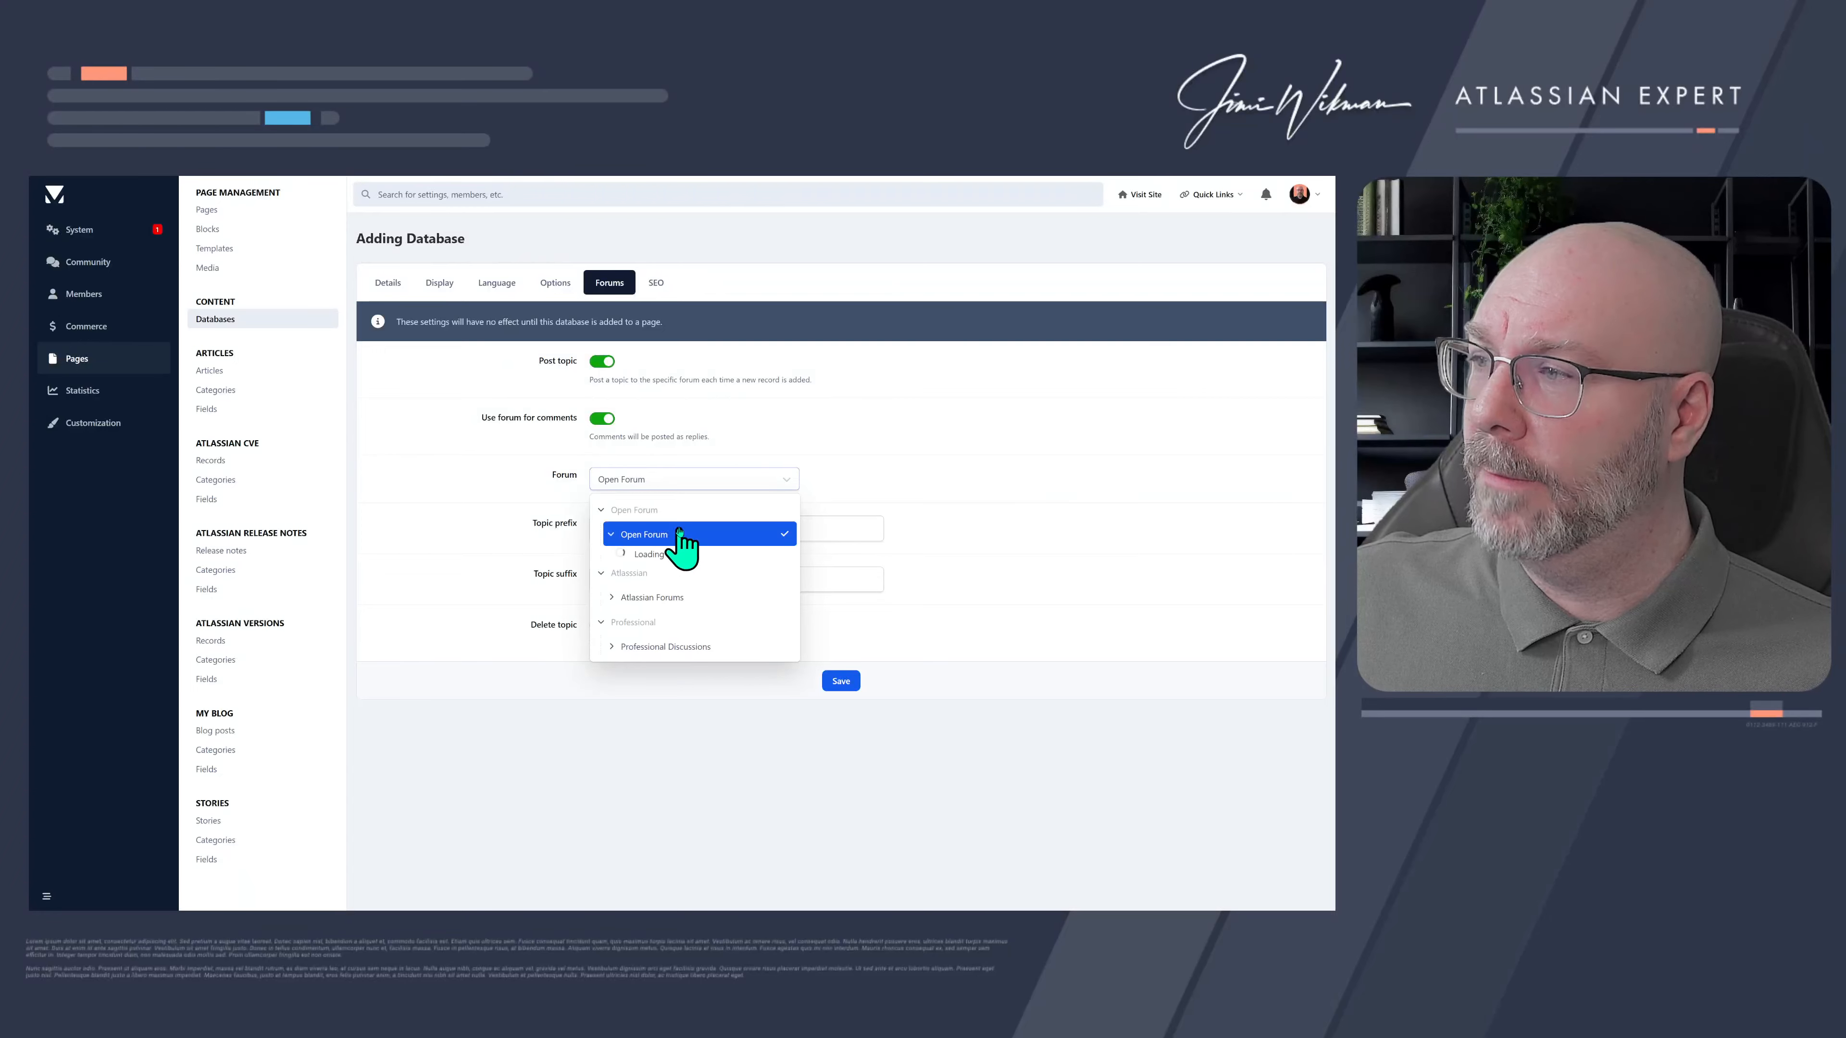
{"action": "left_click", "coordinate": [471, 515]}
- Set the topic prefix to [Article] and enable automatic topic deletion when a record is deleted
{"action": "left_click", "coordinate": [634, 521]}
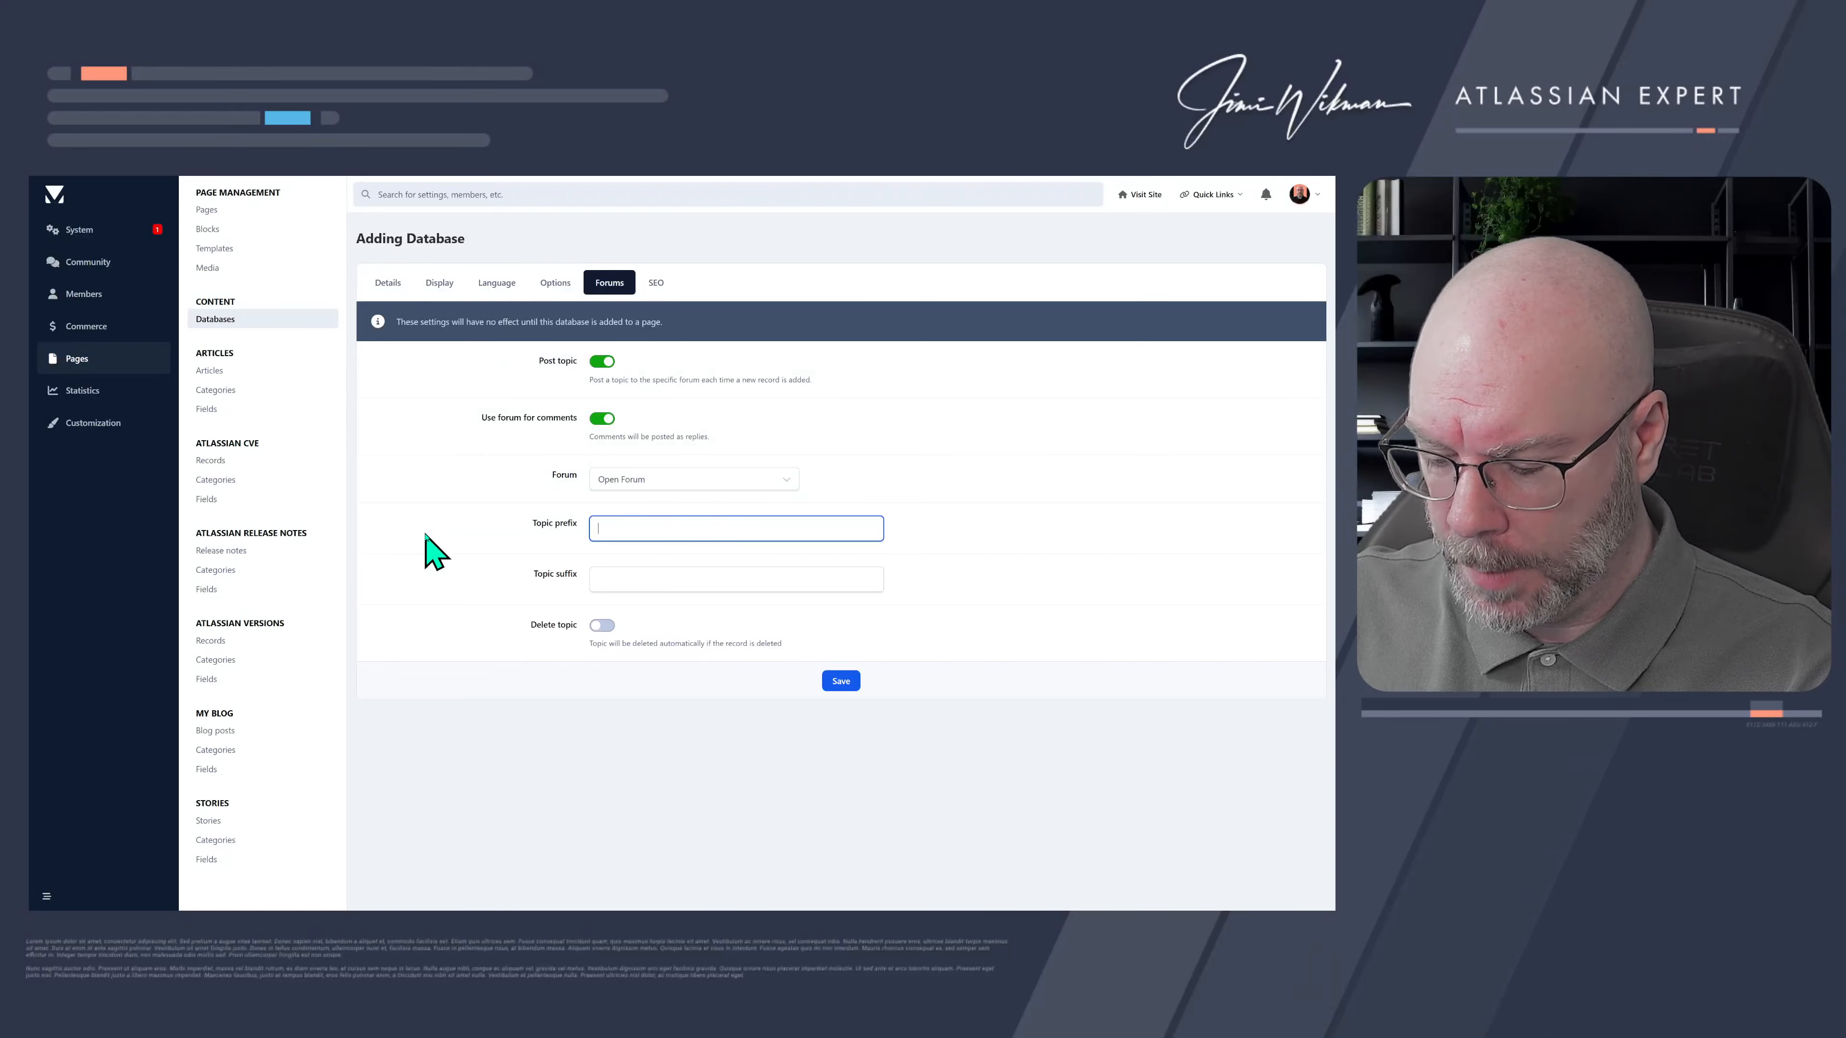
{"action": "type", "text": "[]"}
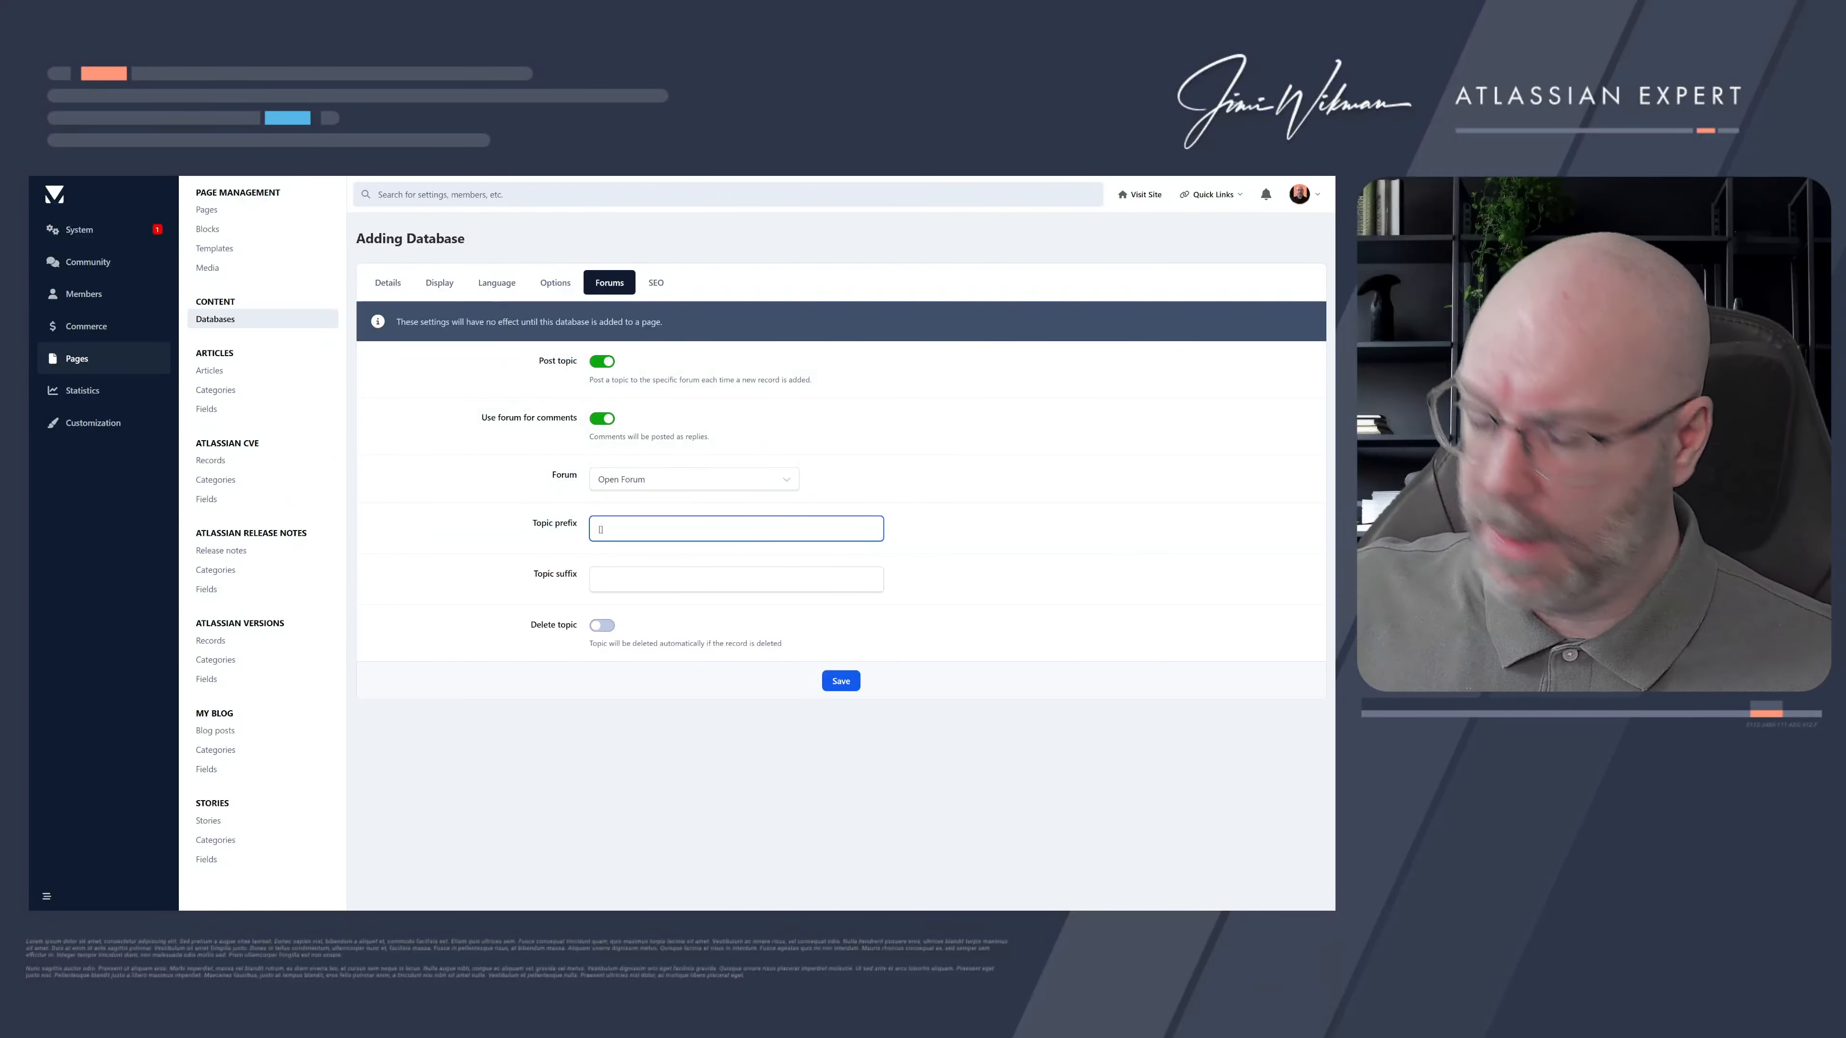
{"action": "type", "text": "Article"}
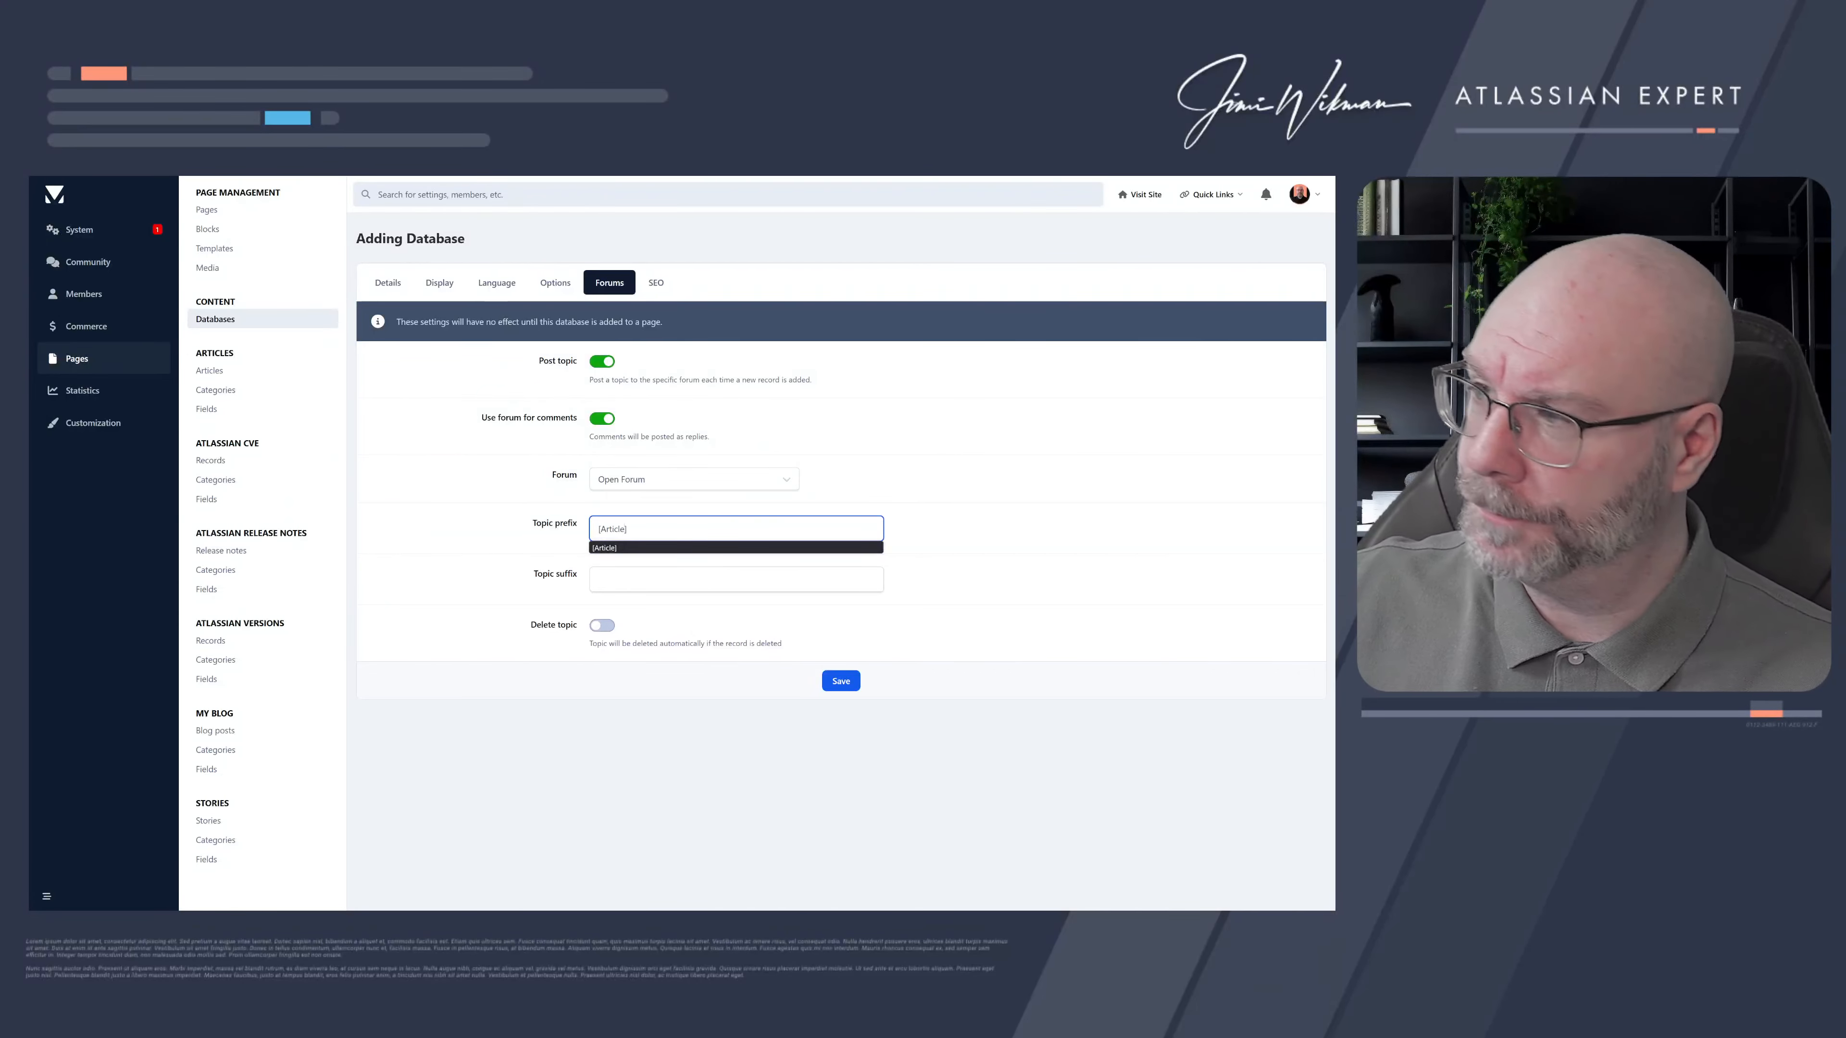
{"action": "key", "text": "Right"}
{"action": "left_click", "coordinate": [639, 647]}
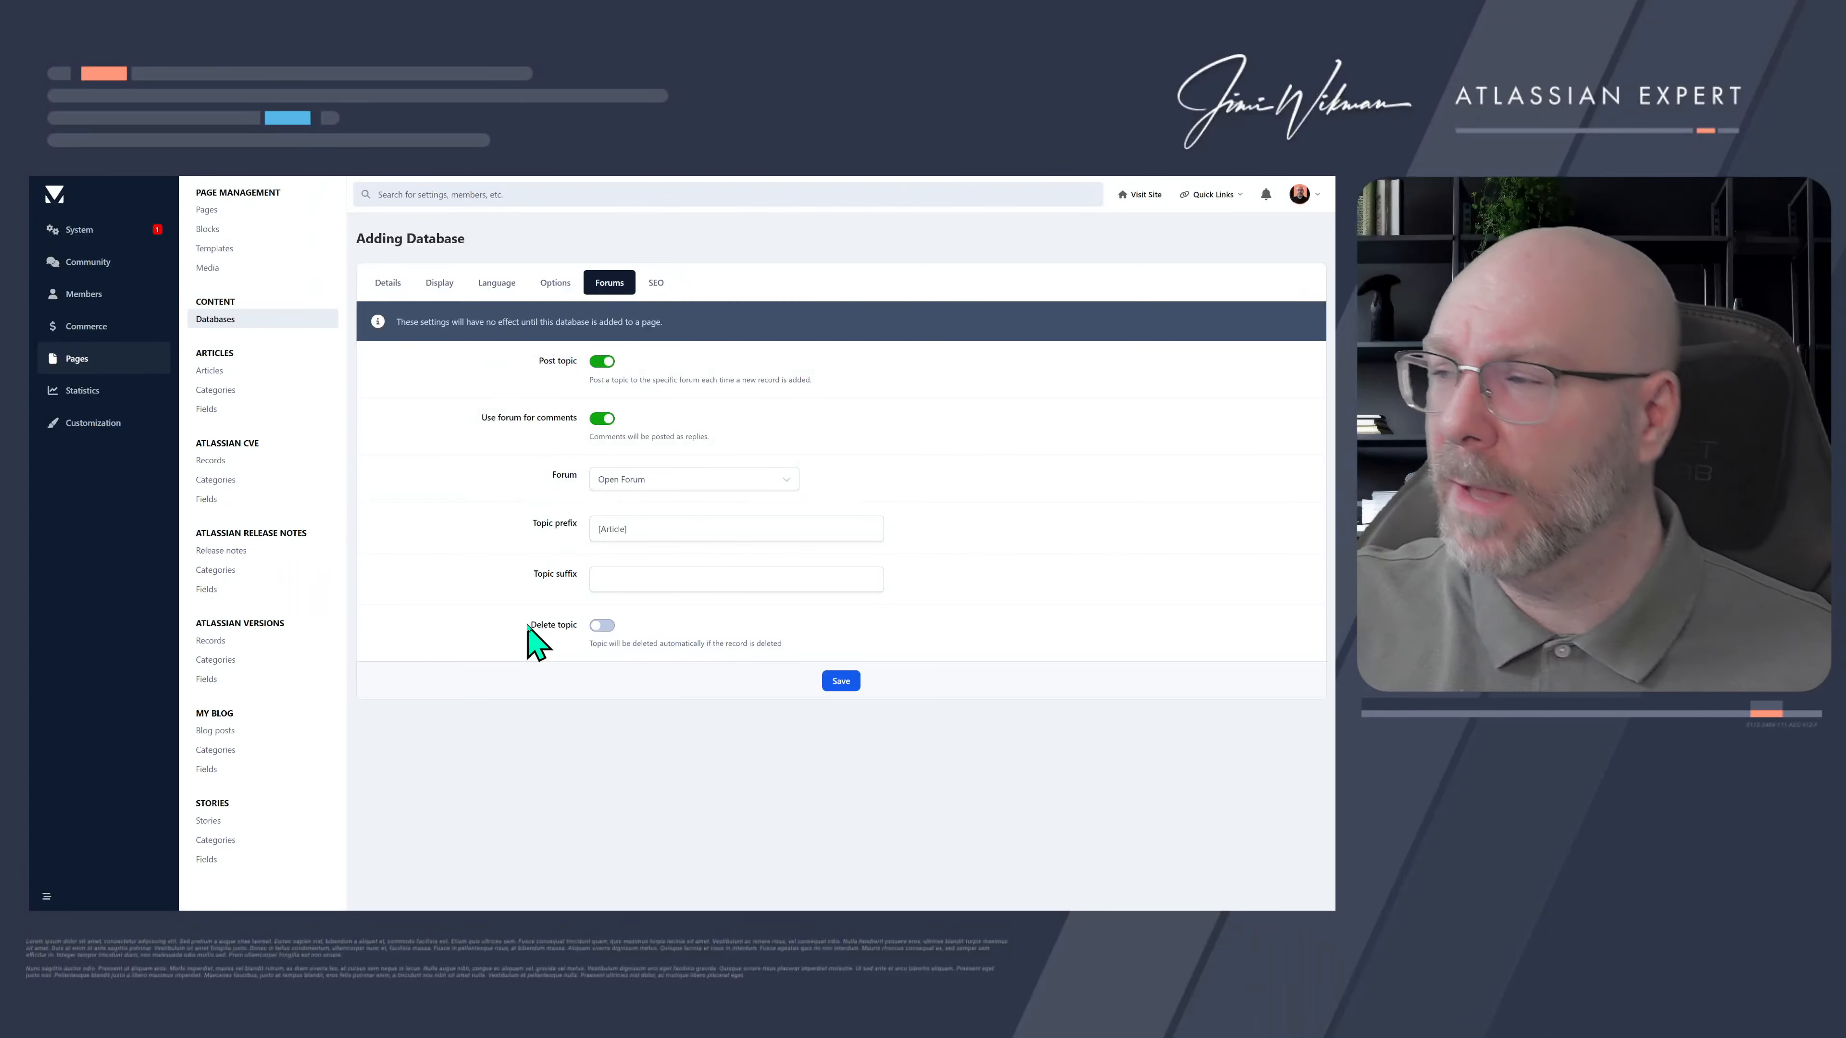
{"action": "left_click", "coordinate": [598, 626]}
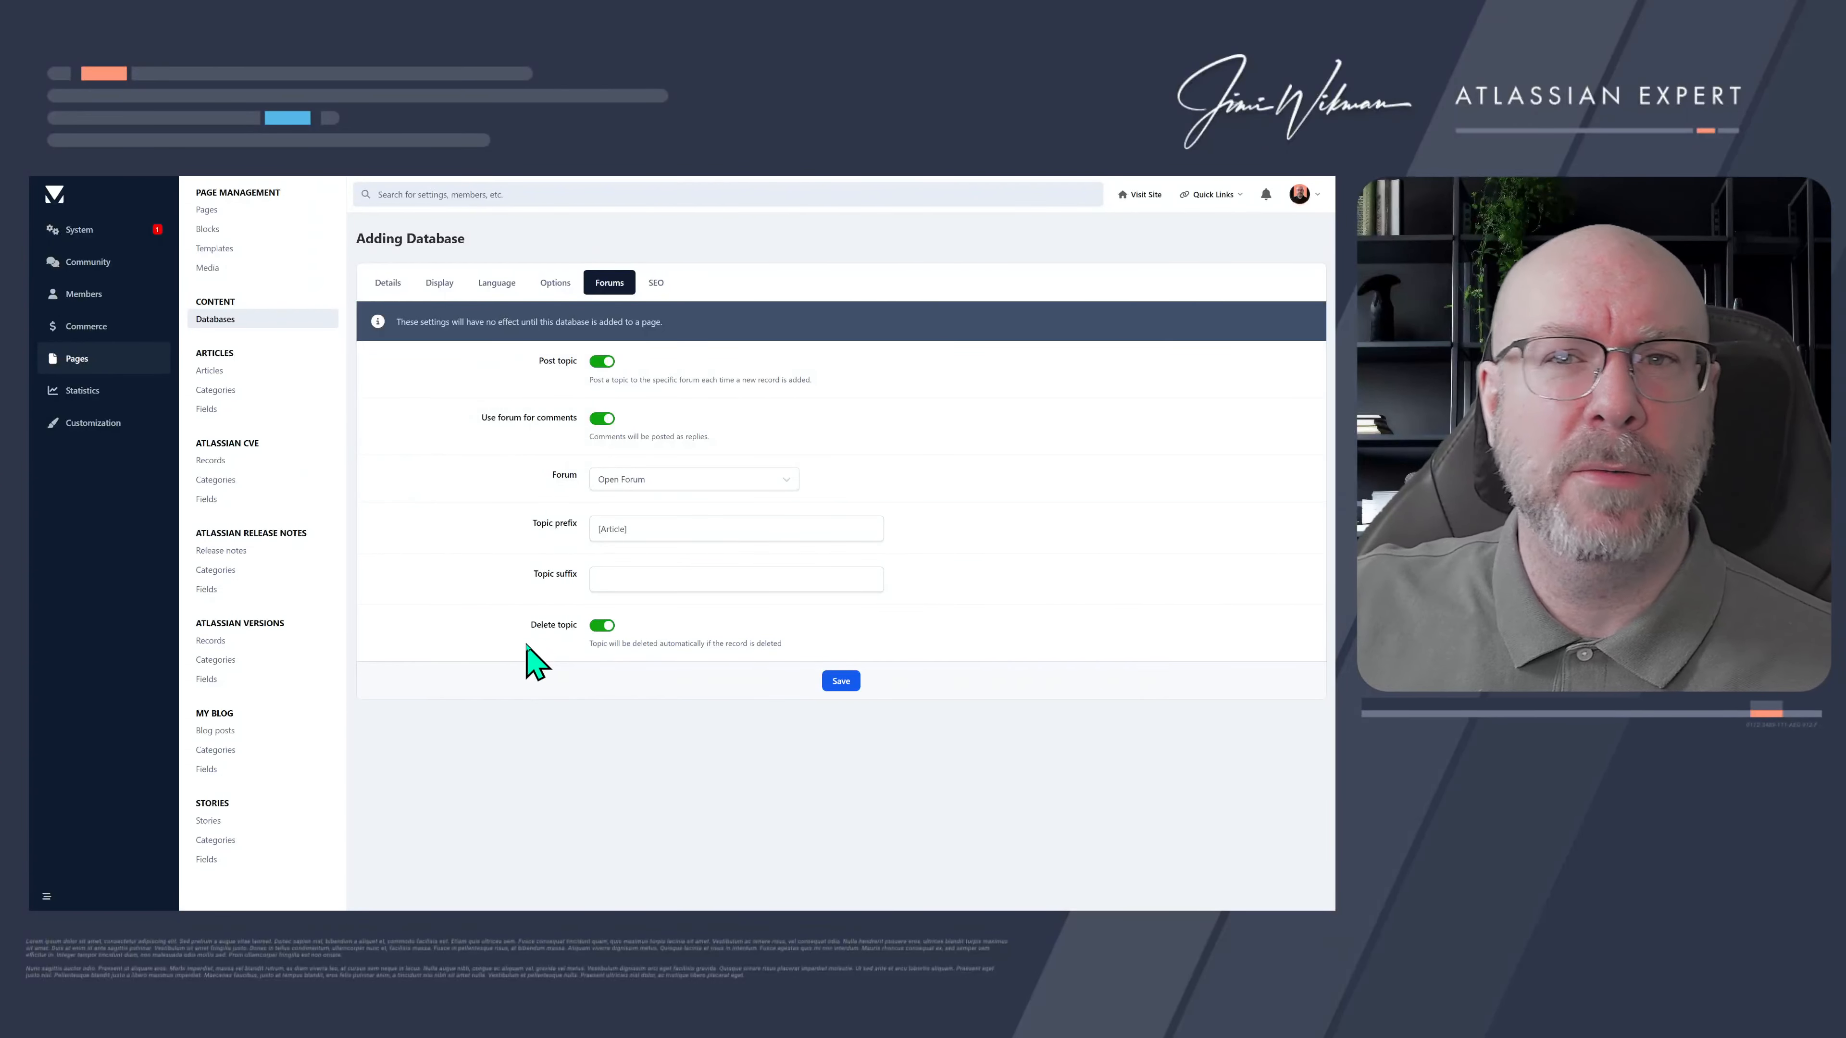
- Keep the canonical tag hint on all pages considered the same, and save the new database together with its default group permissions
{"action": "left_click", "coordinate": [656, 282]}
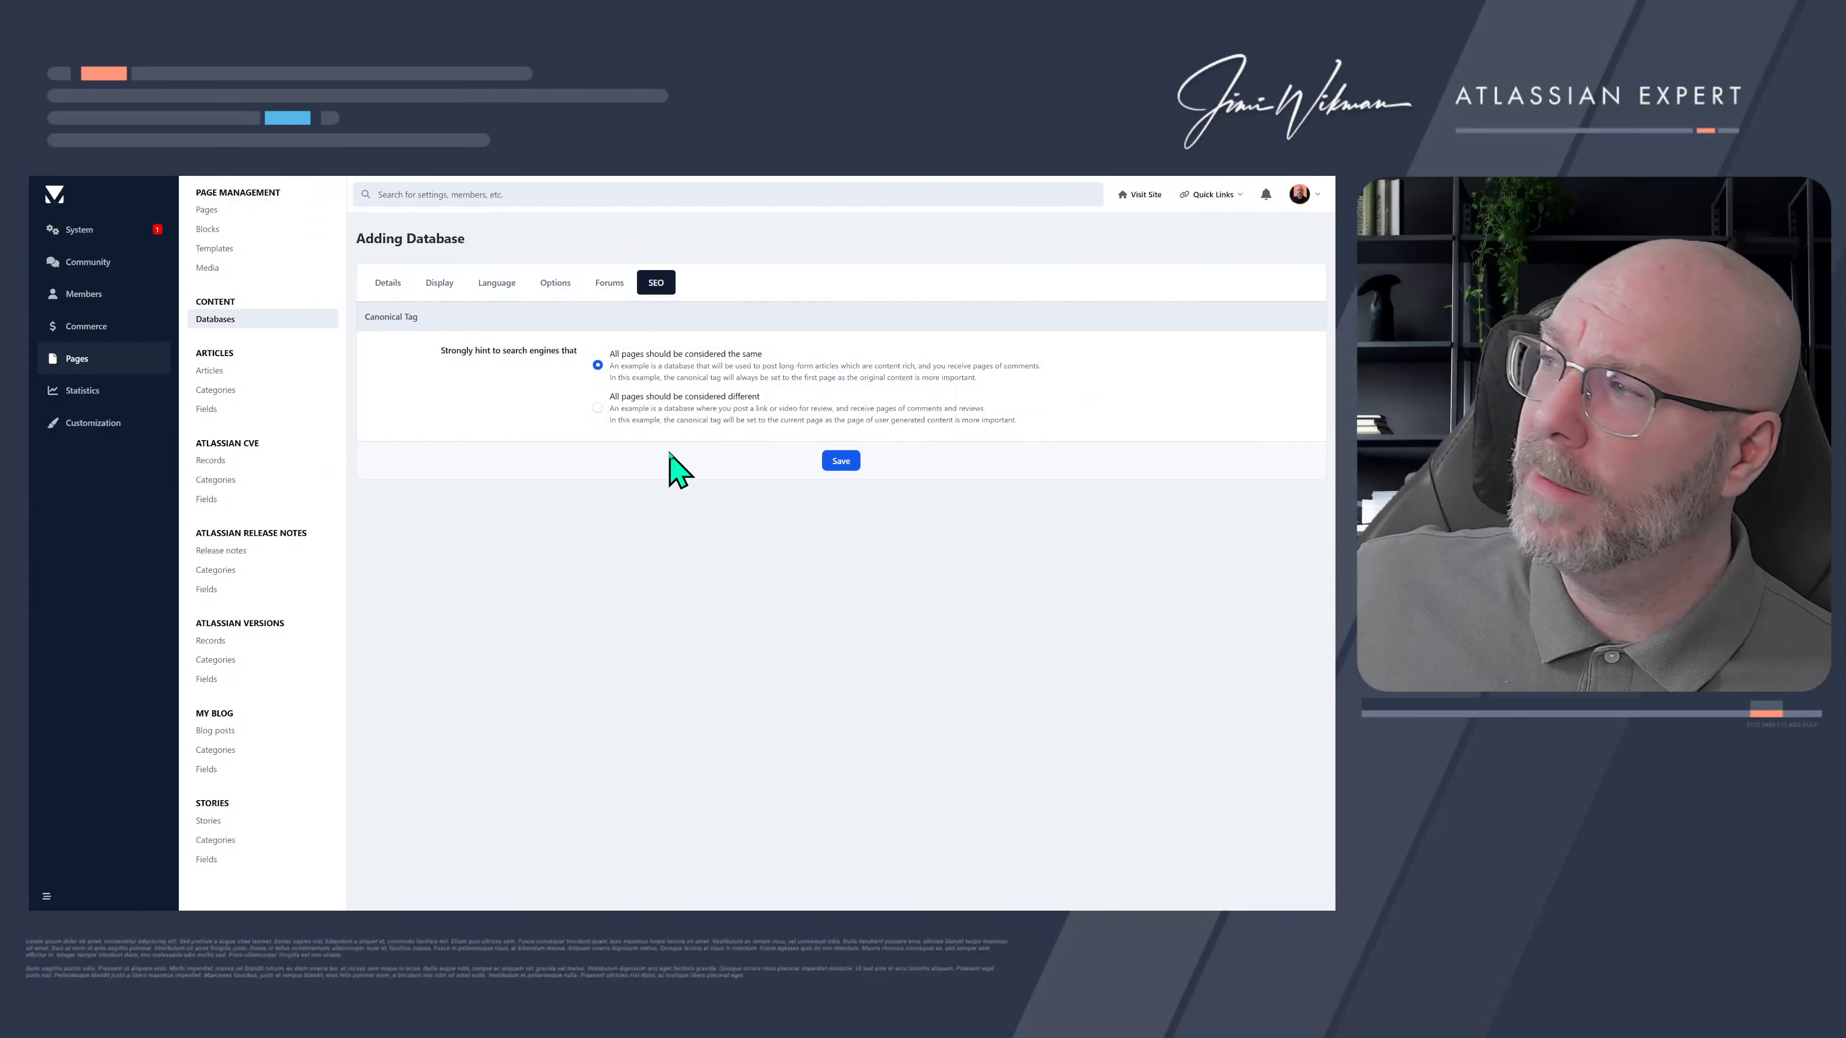
{"action": "left_click", "coordinate": [598, 407]}
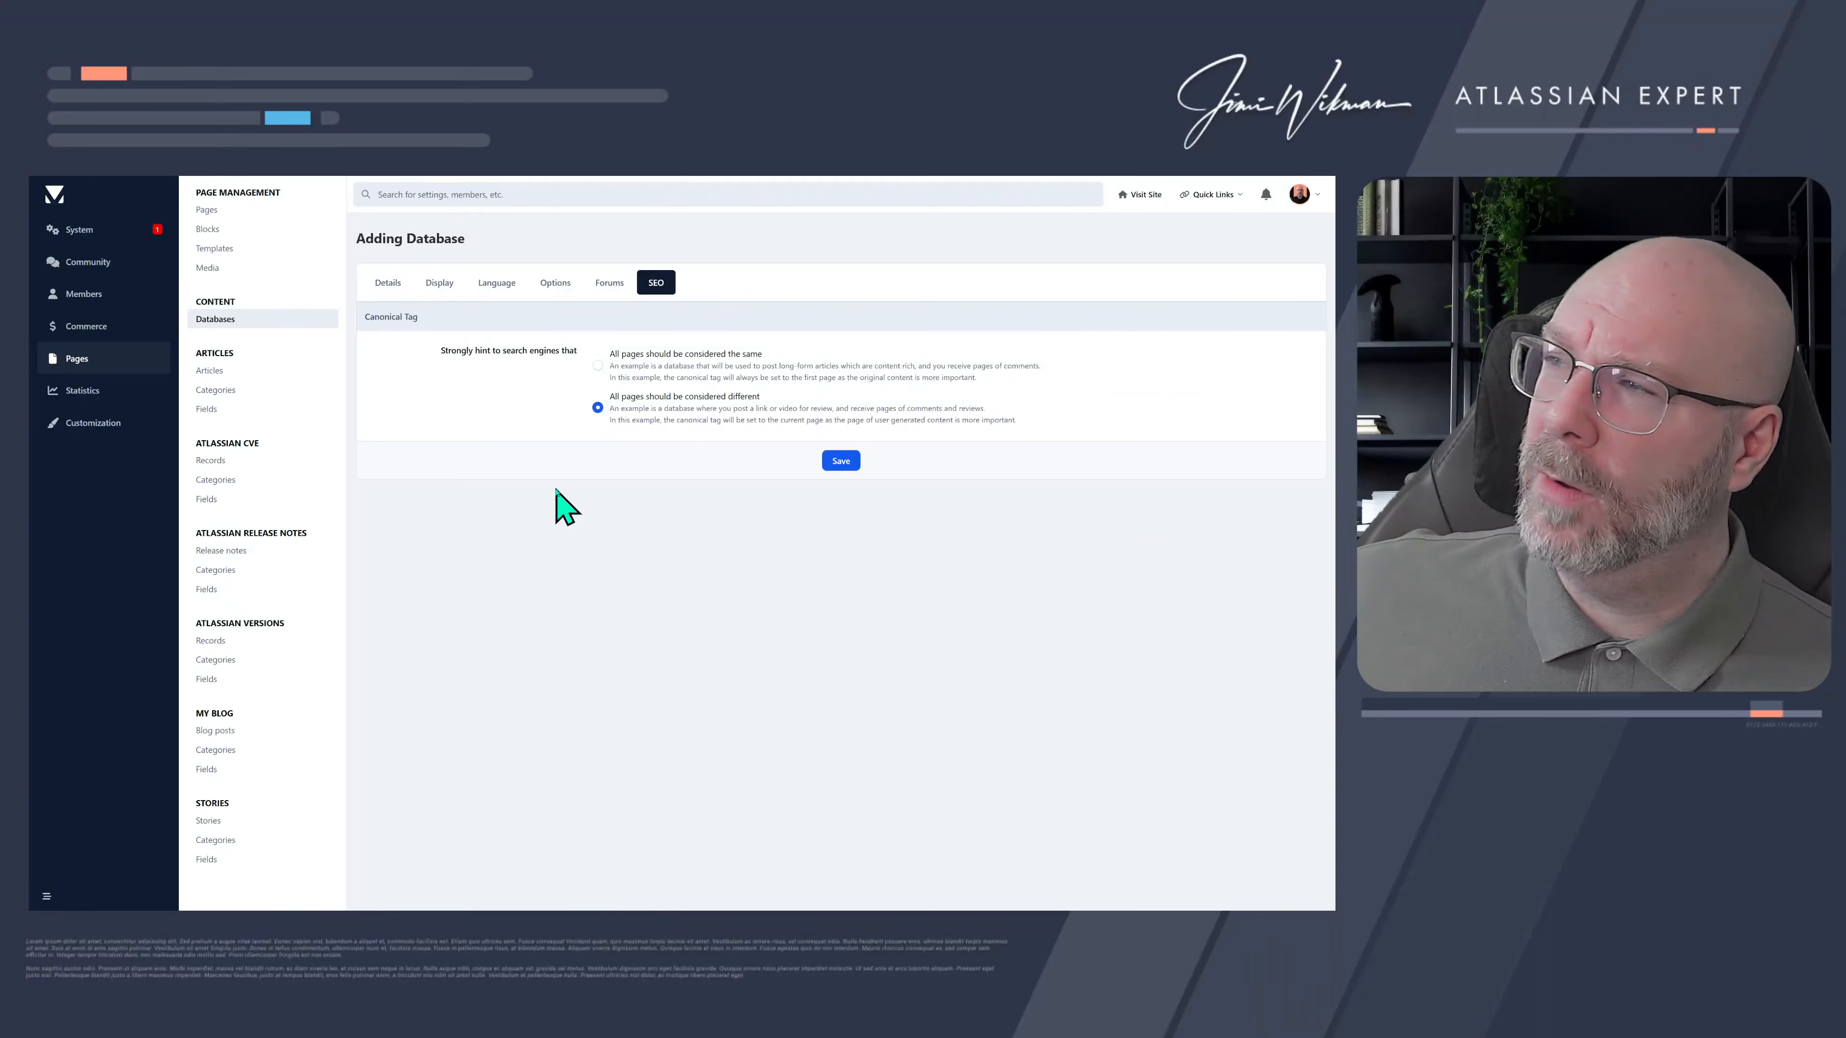
{"action": "left_click", "coordinate": [599, 365]}
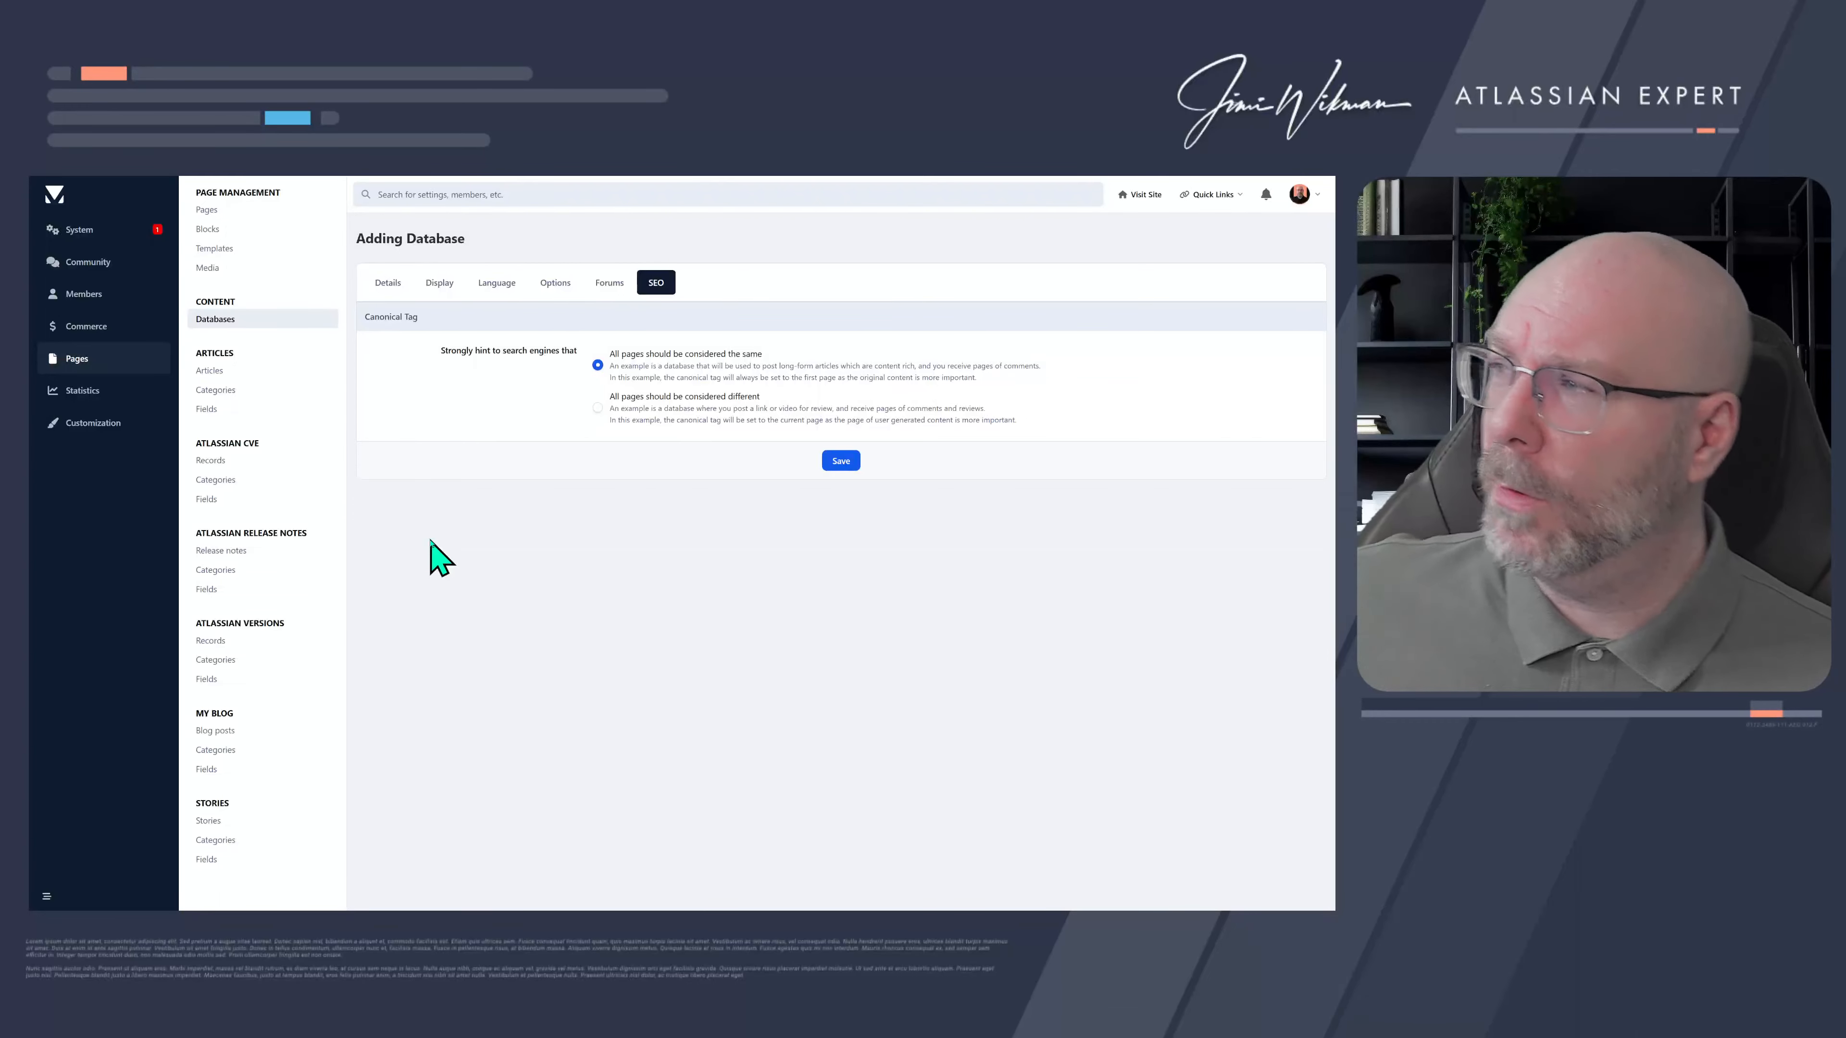
{"action": "left_click", "coordinate": [846, 462]}
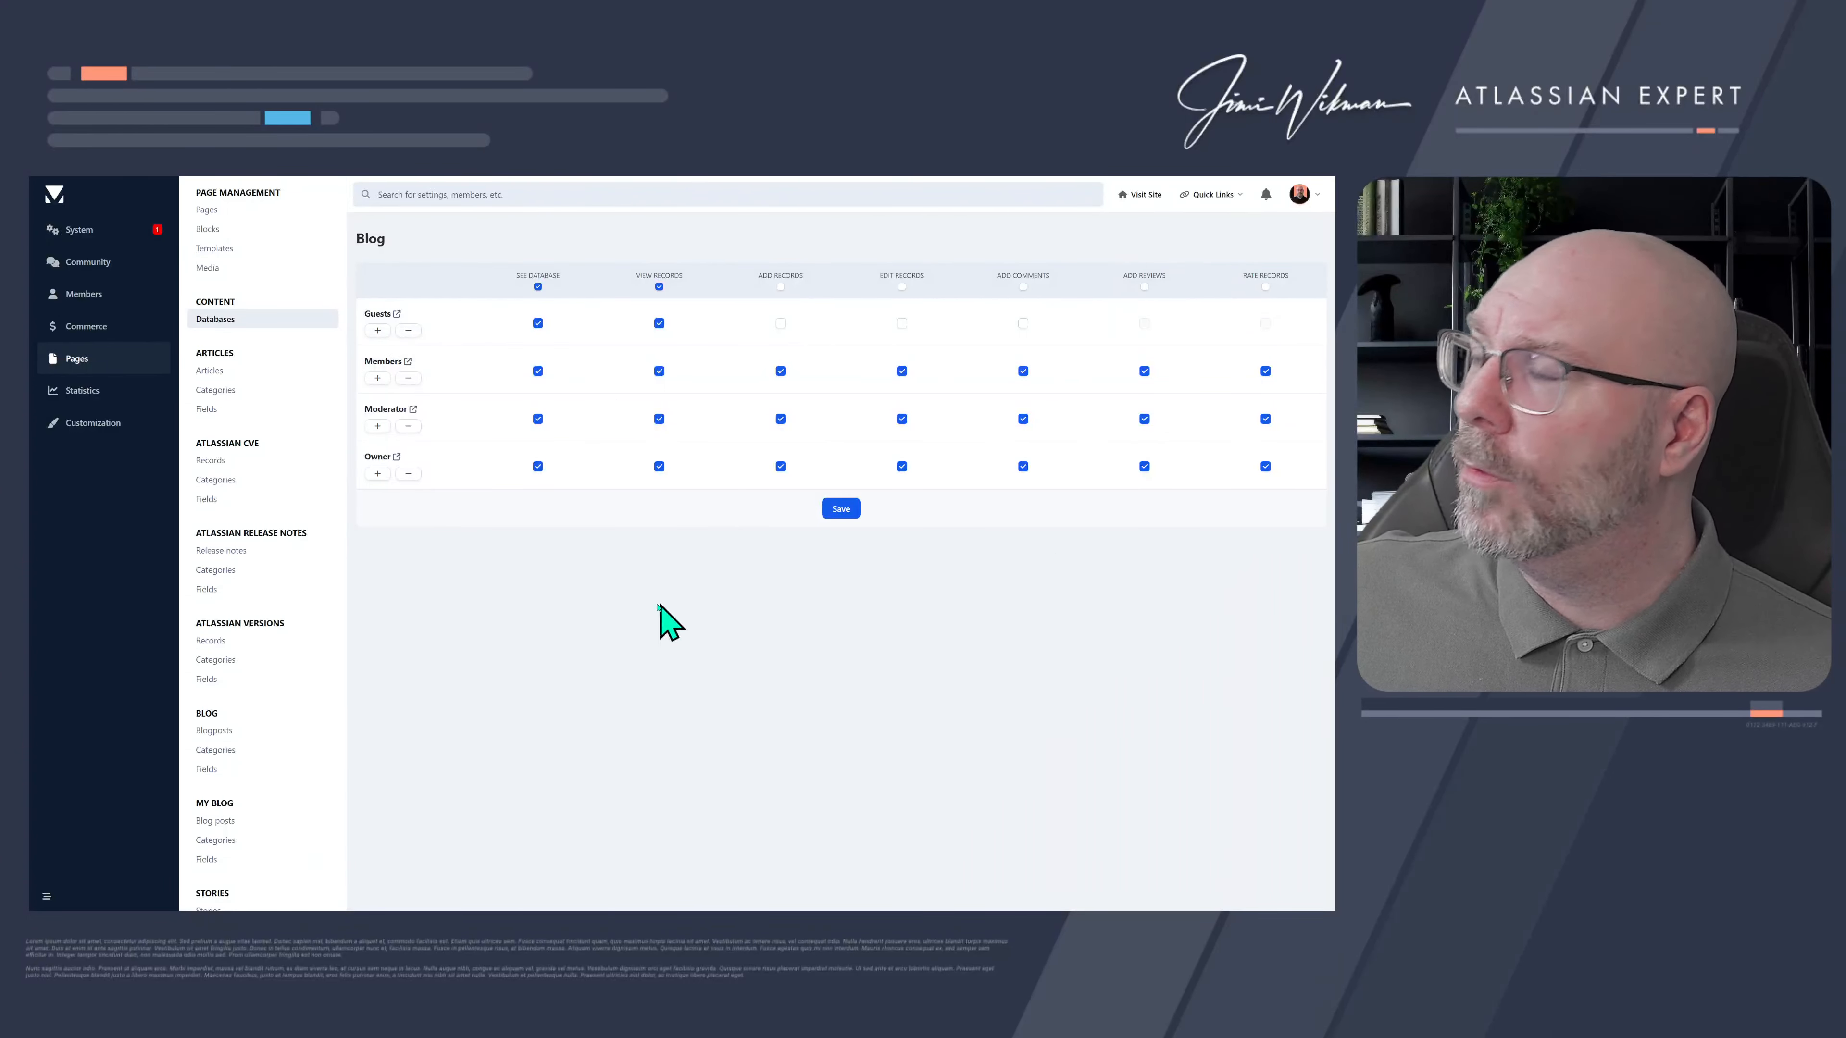
{"action": "left_click", "coordinate": [842, 511]}
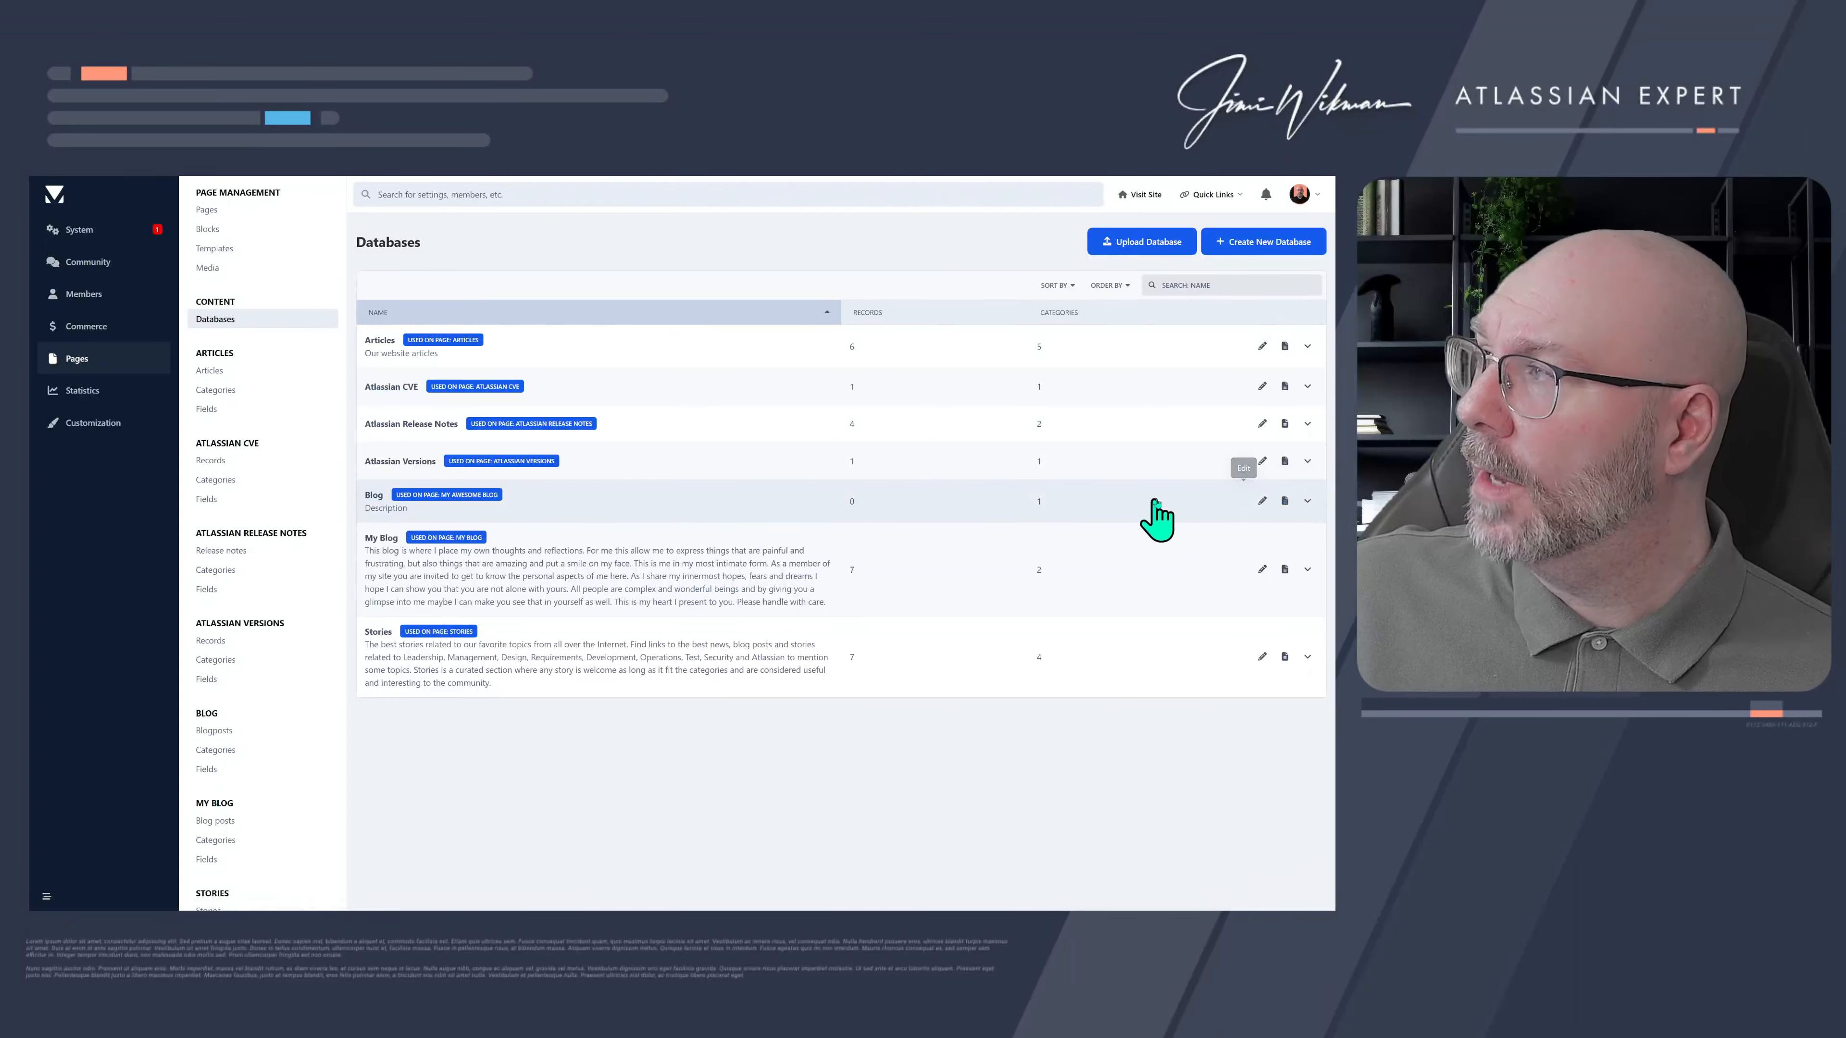
- Reopen the Blog database for editing, review its Display, Language, Options, Forums and SEO settings, and save it
{"action": "left_click", "coordinate": [1262, 501]}
{"action": "left_click", "coordinate": [440, 285]}
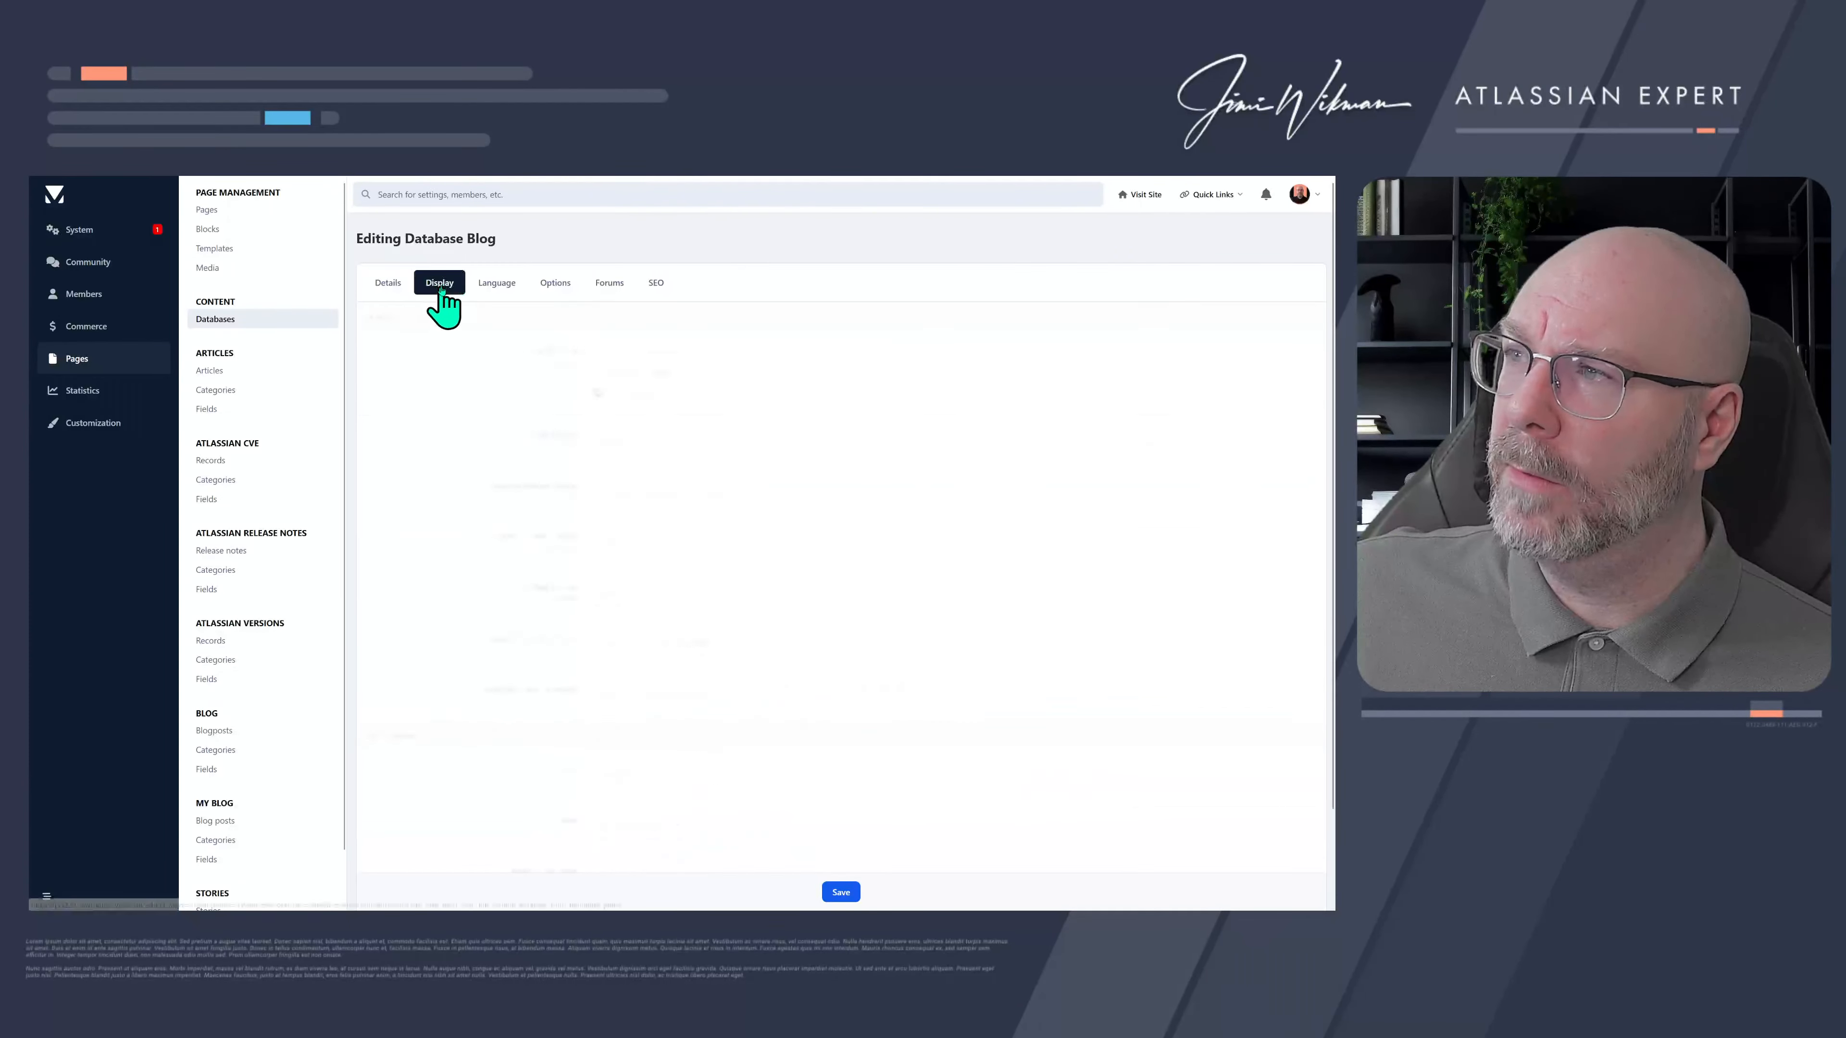
{"action": "left_click", "coordinate": [497, 285]}
{"action": "left_click", "coordinate": [554, 285]}
{"action": "left_click", "coordinate": [610, 283]}
{"action": "left_click", "coordinate": [631, 281]}
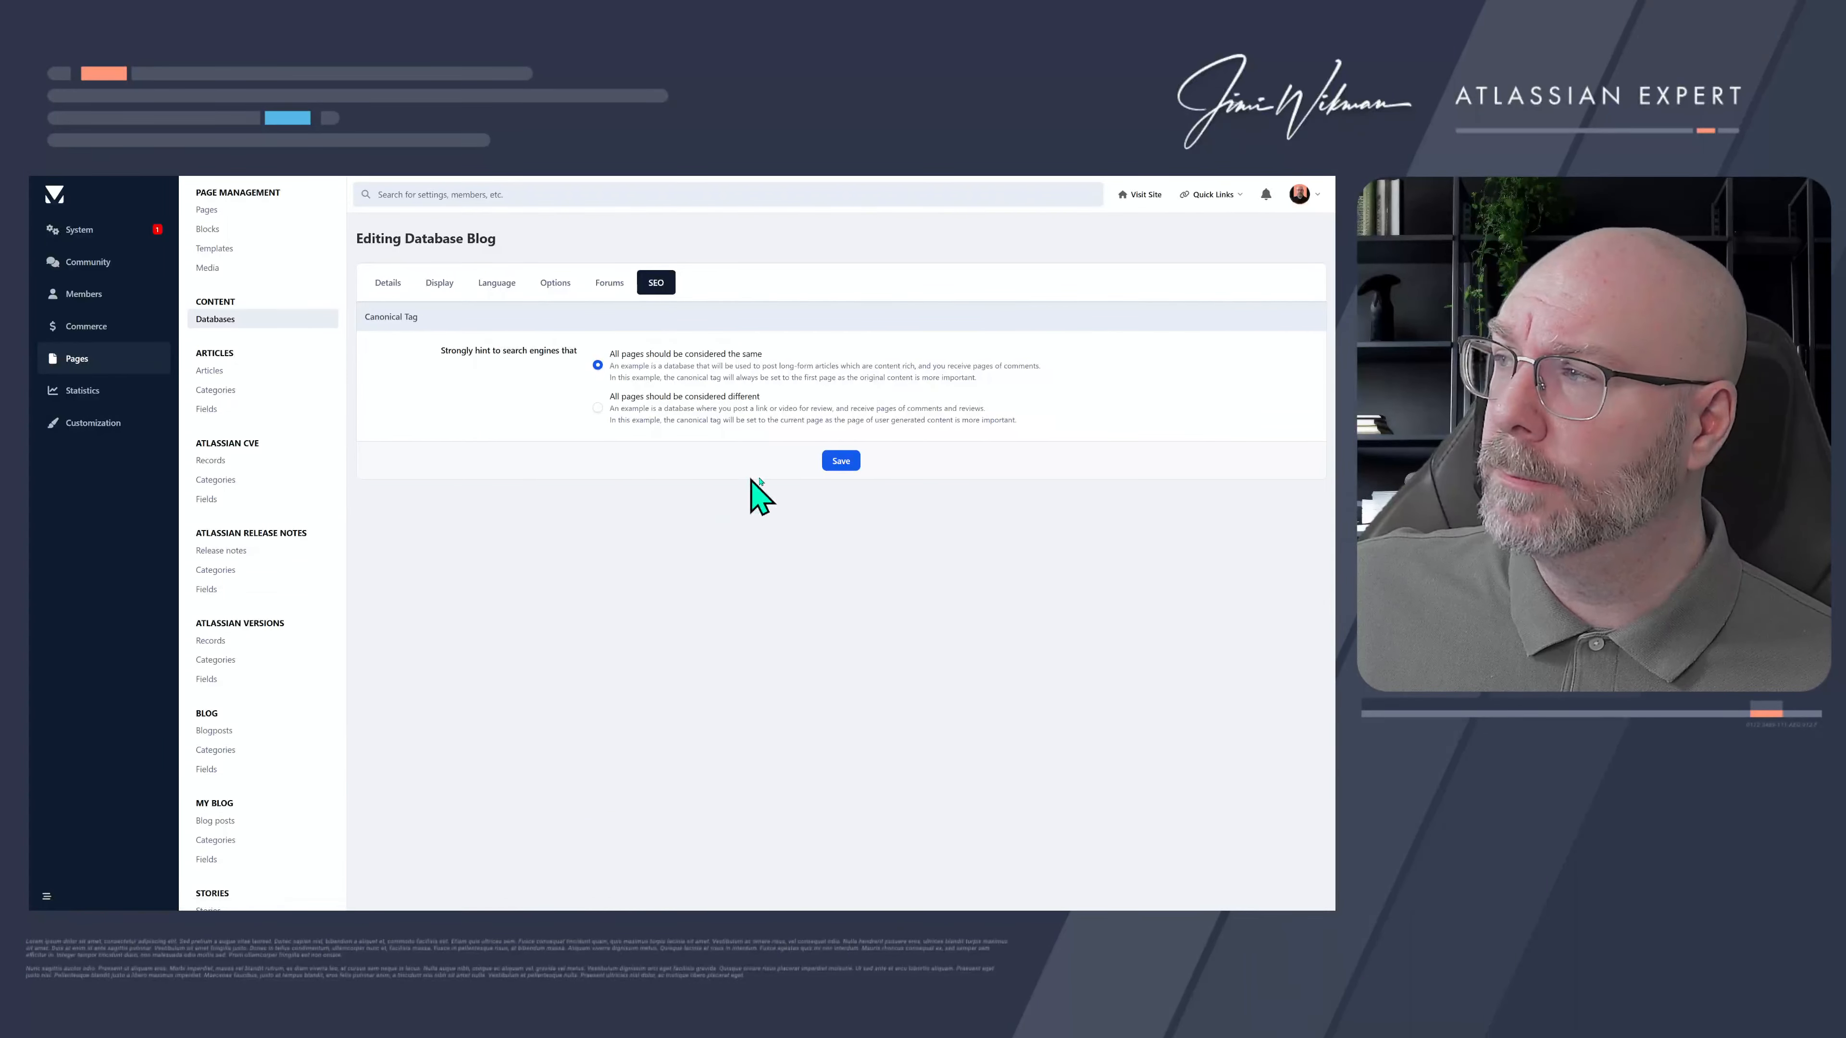
{"action": "left_click", "coordinate": [841, 461]}
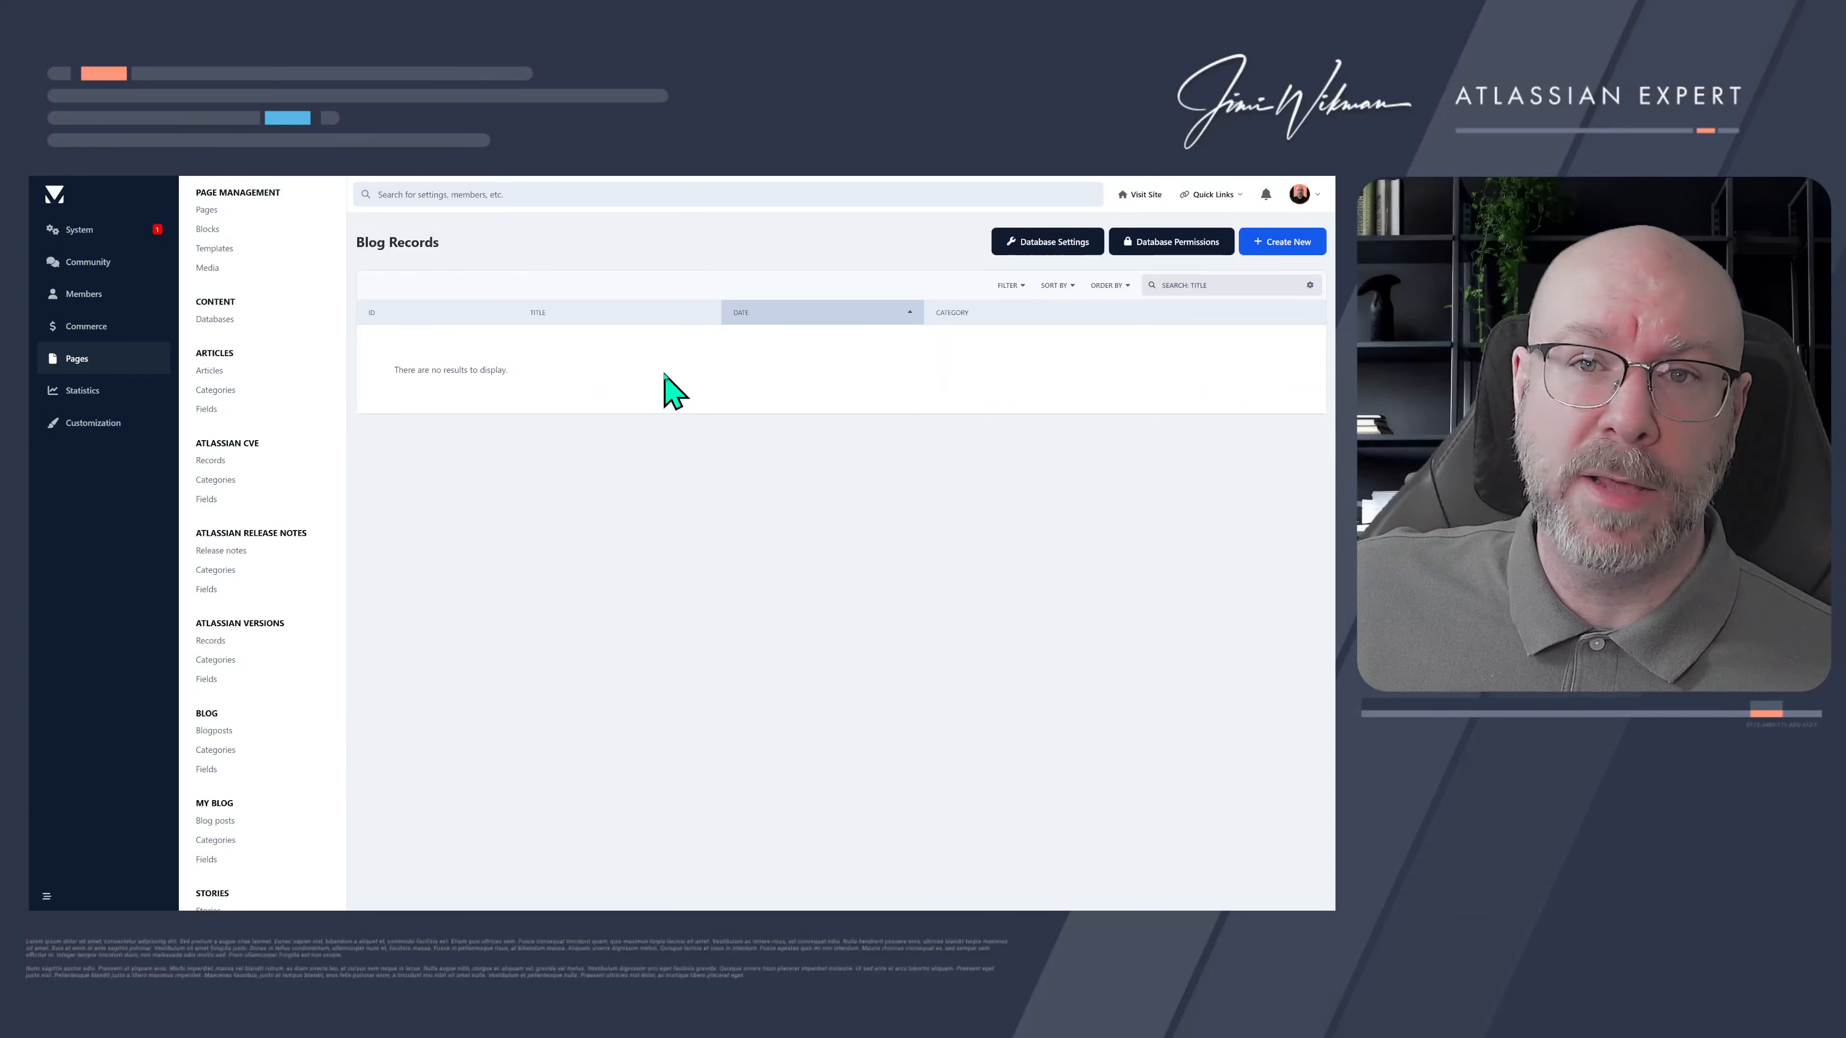
- Return to the databases list and examine the Blog database's extra management options and the sections listed for each database
{"action": "key", "text": "alt+Left"}
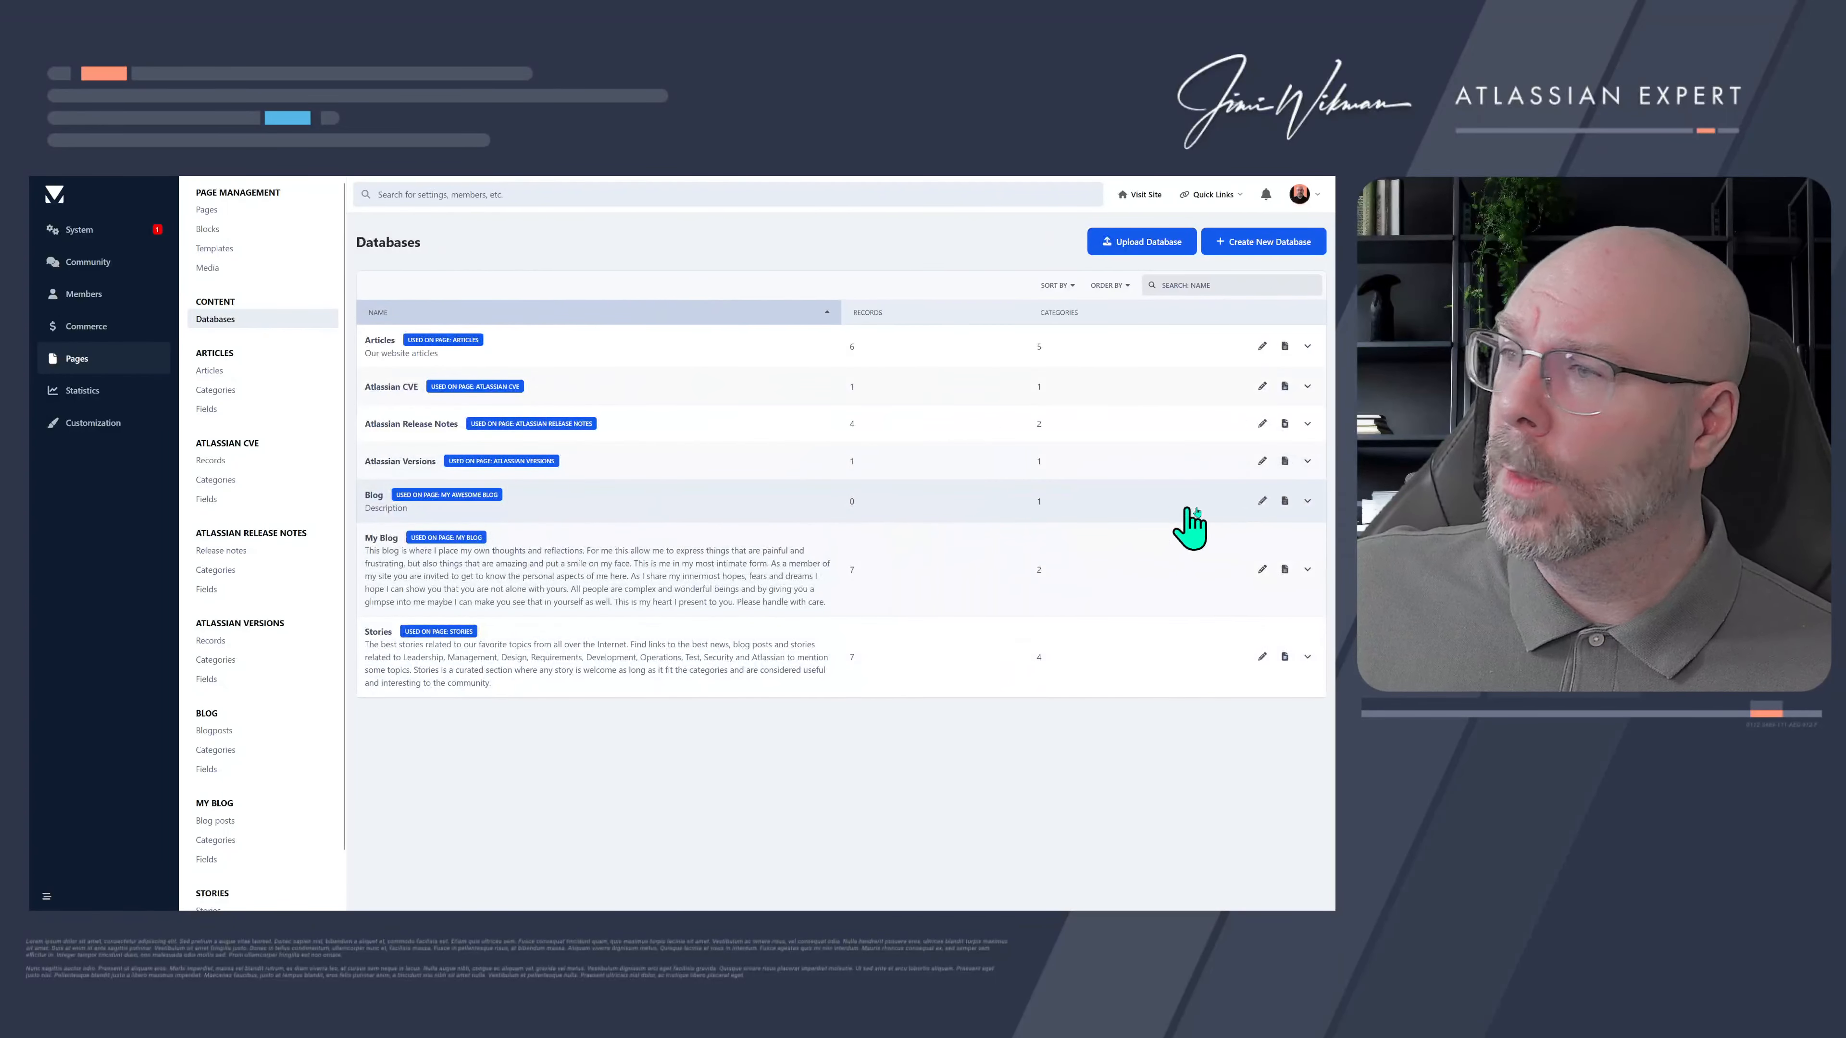
{"action": "left_click", "coordinate": [1307, 501]}
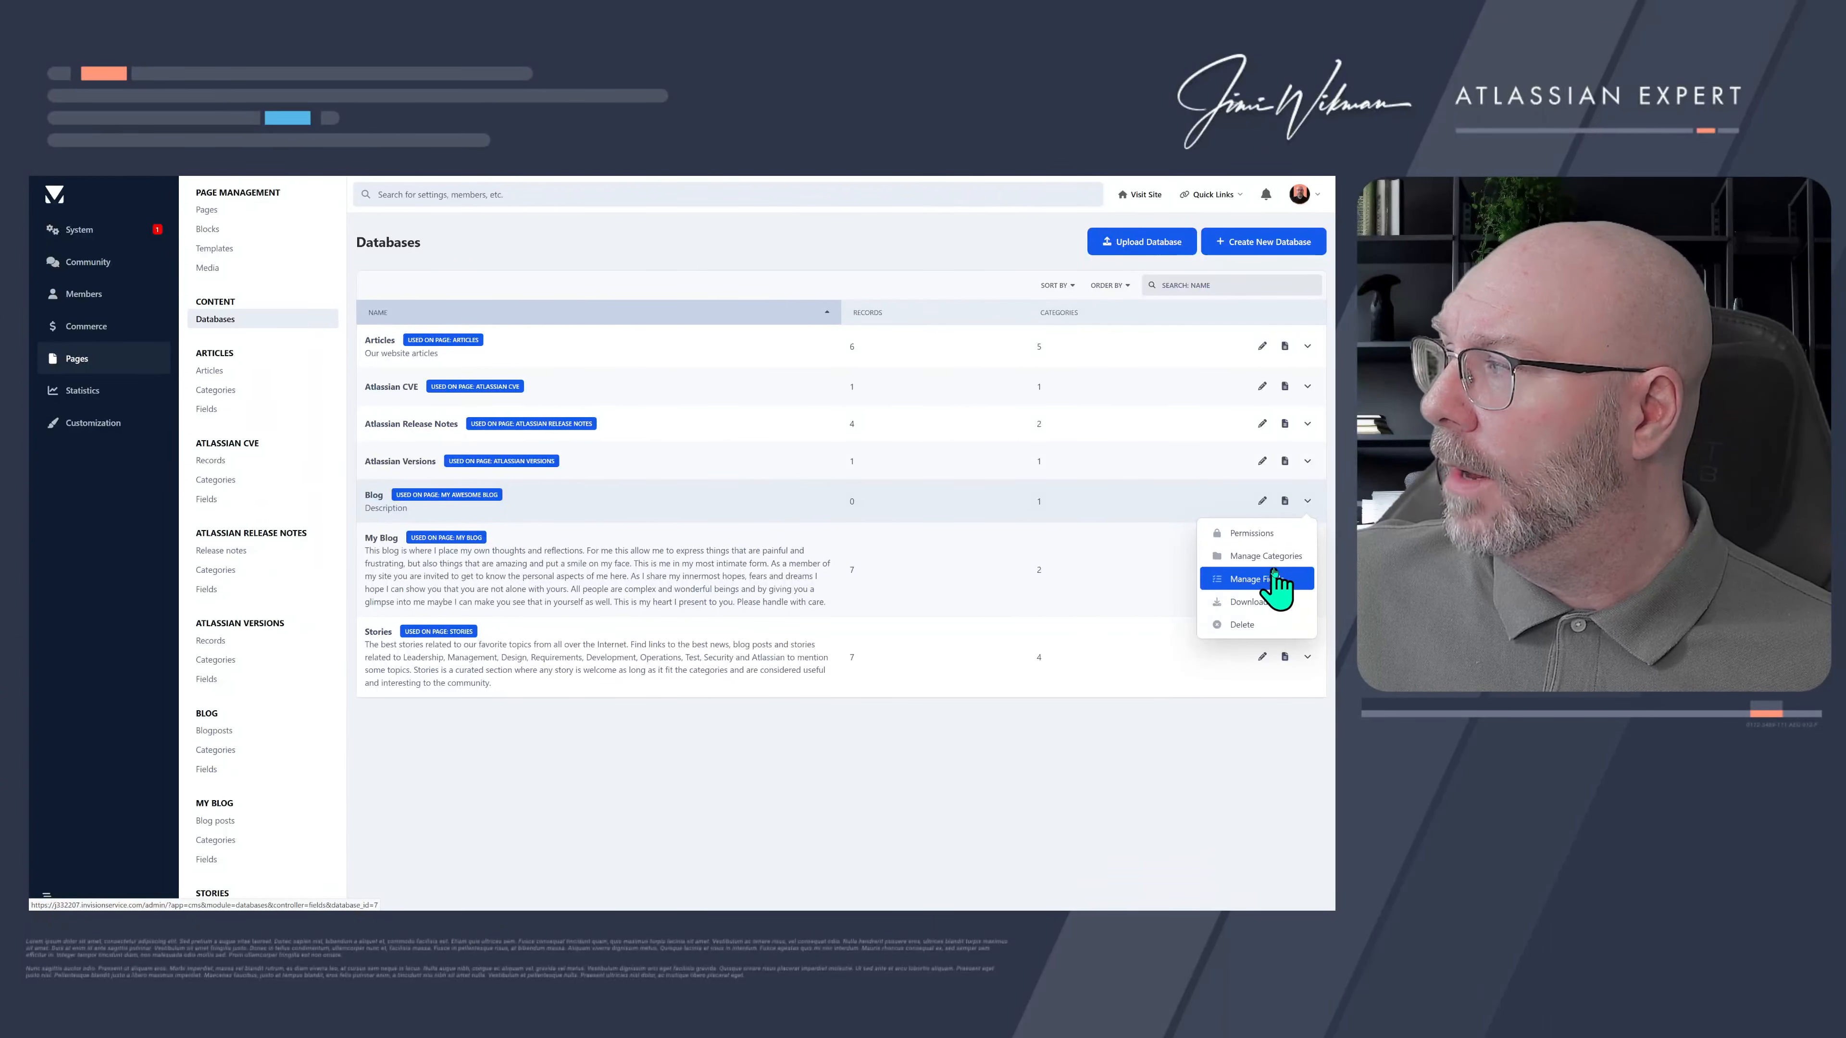
{"action": "scroll", "coordinate": [284, 574], "scroll_direction": "down", "scroll_amount": 1}
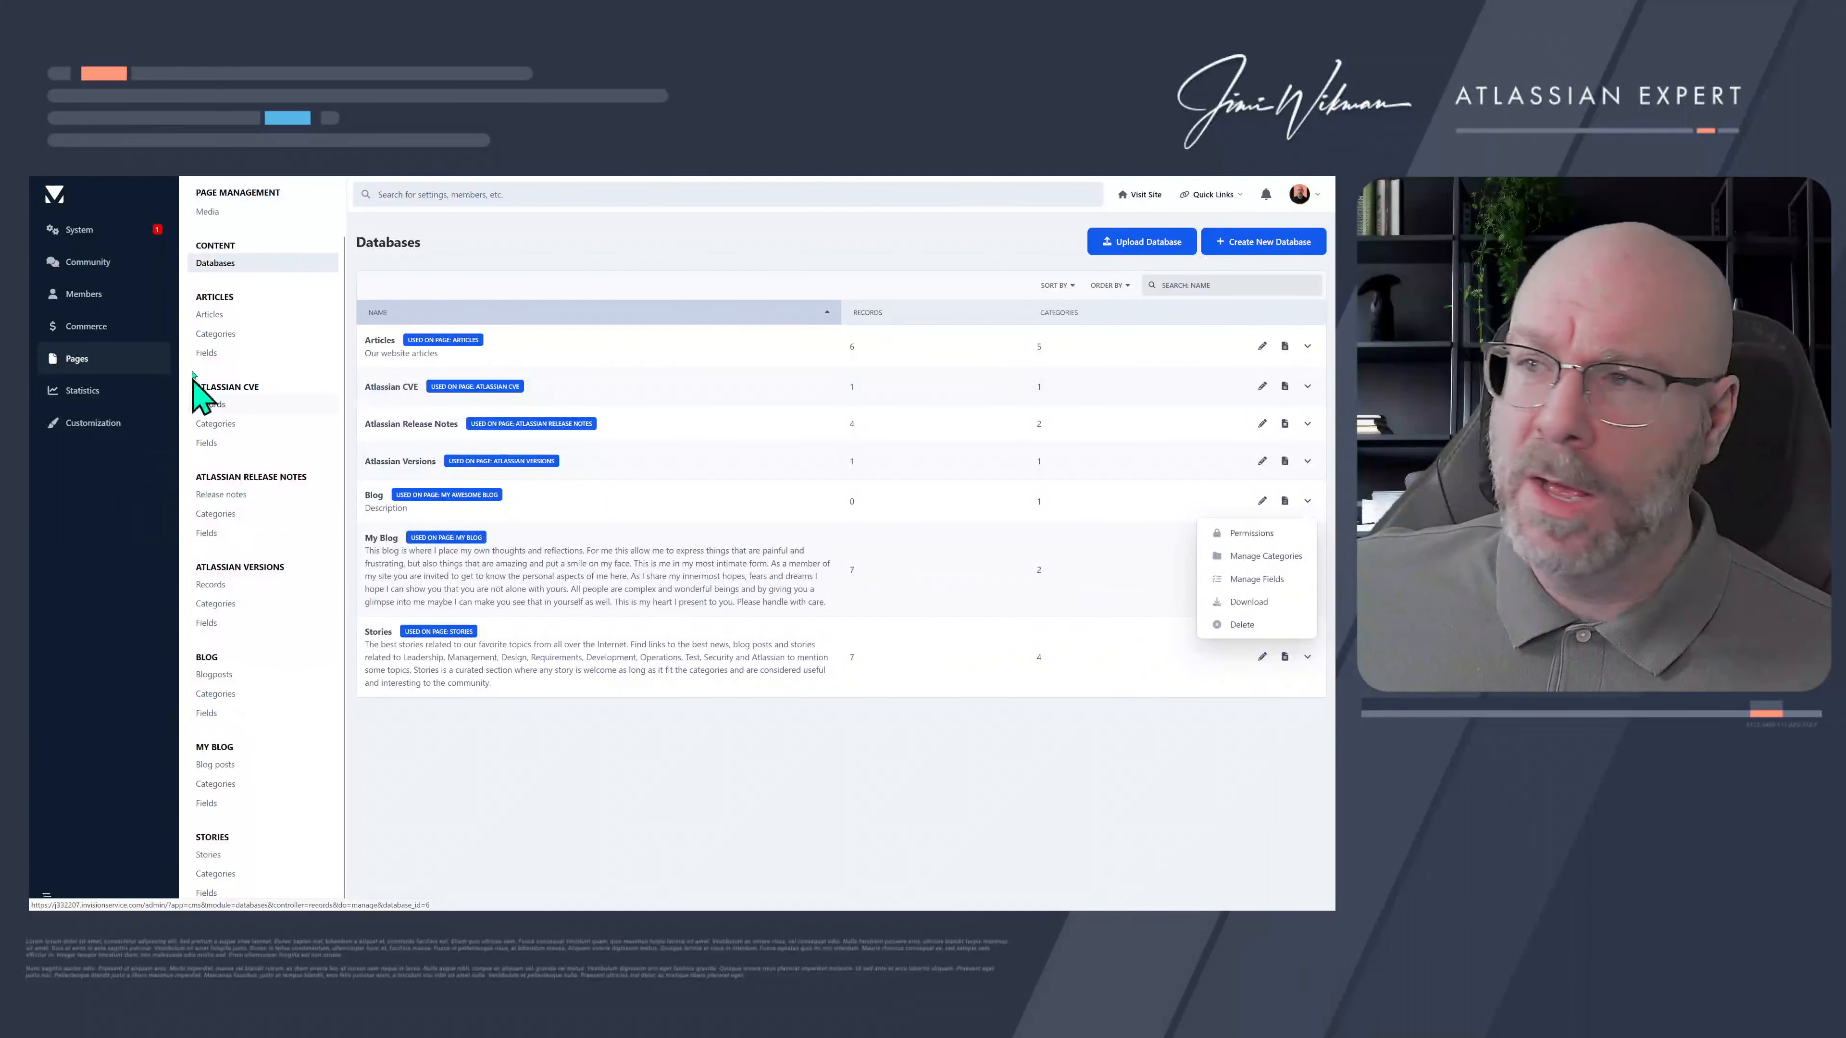
{"action": "scroll", "coordinate": [252, 785], "scroll_direction": "up", "scroll_amount": 1}
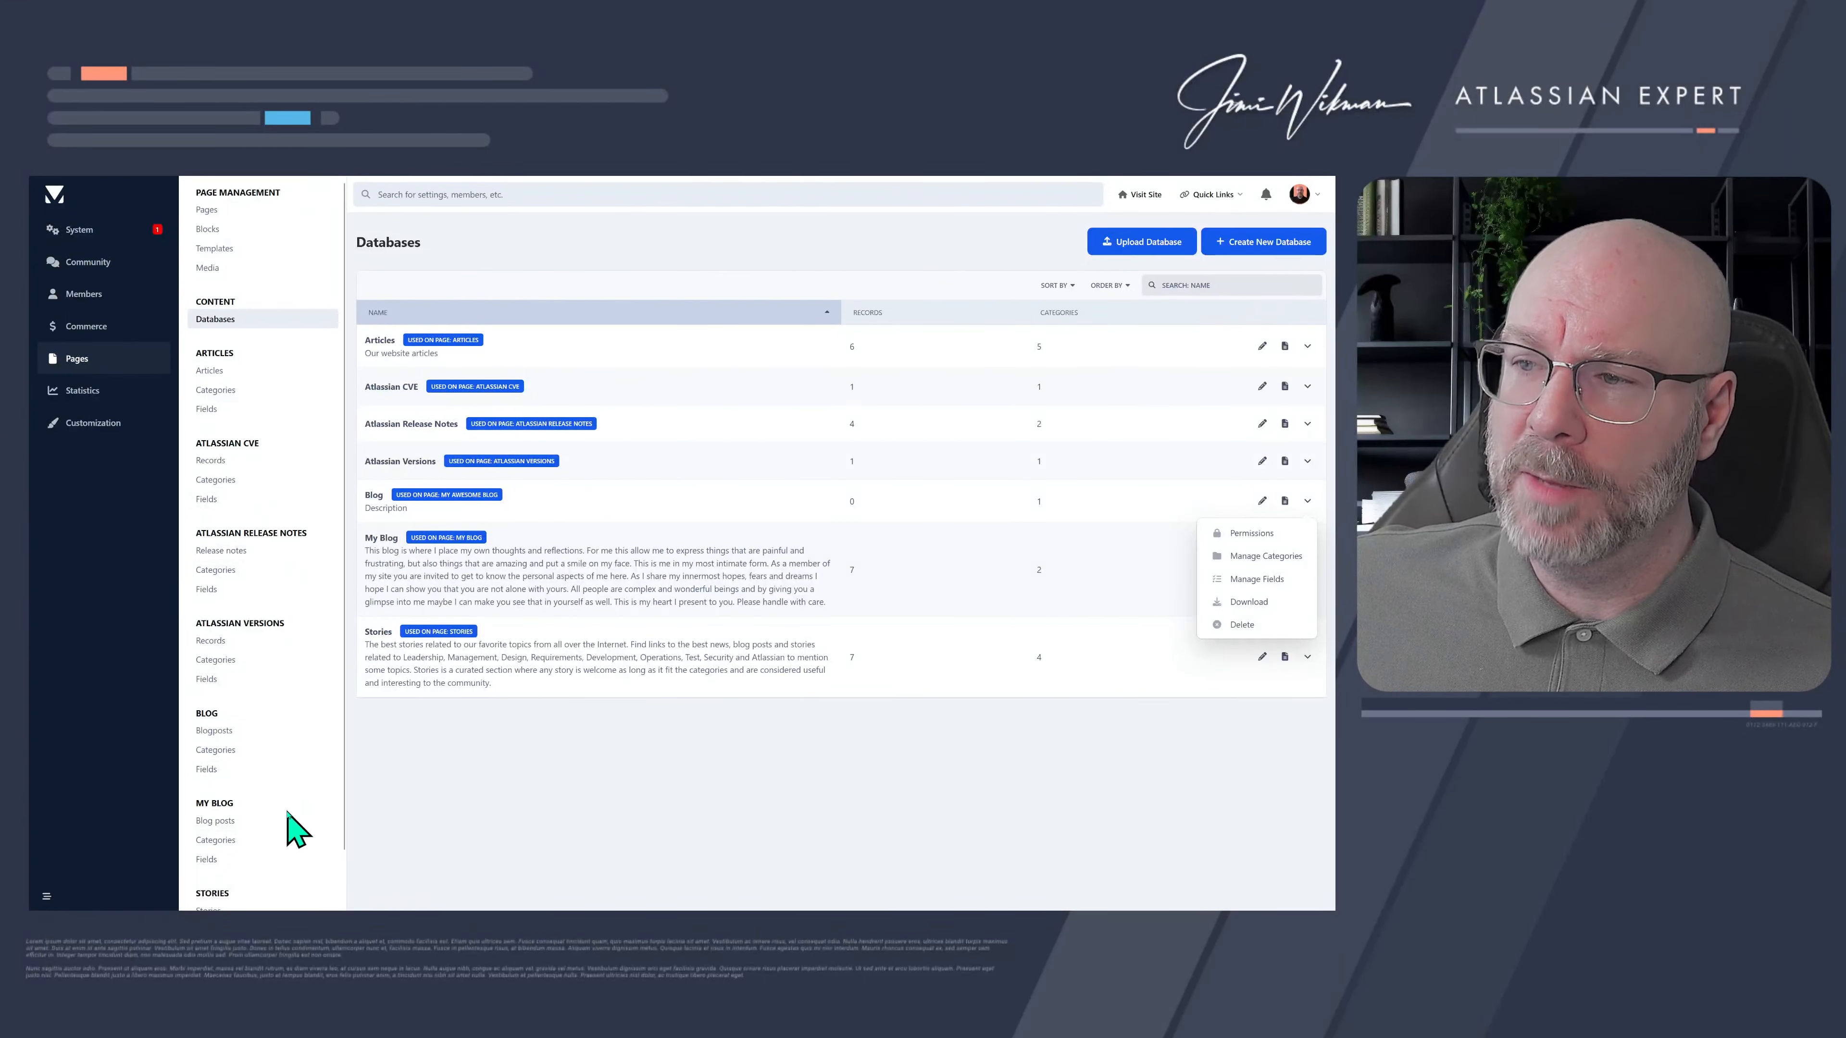
{"action": "scroll", "coordinate": [313, 631], "scroll_direction": "down", "scroll_amount": 1}
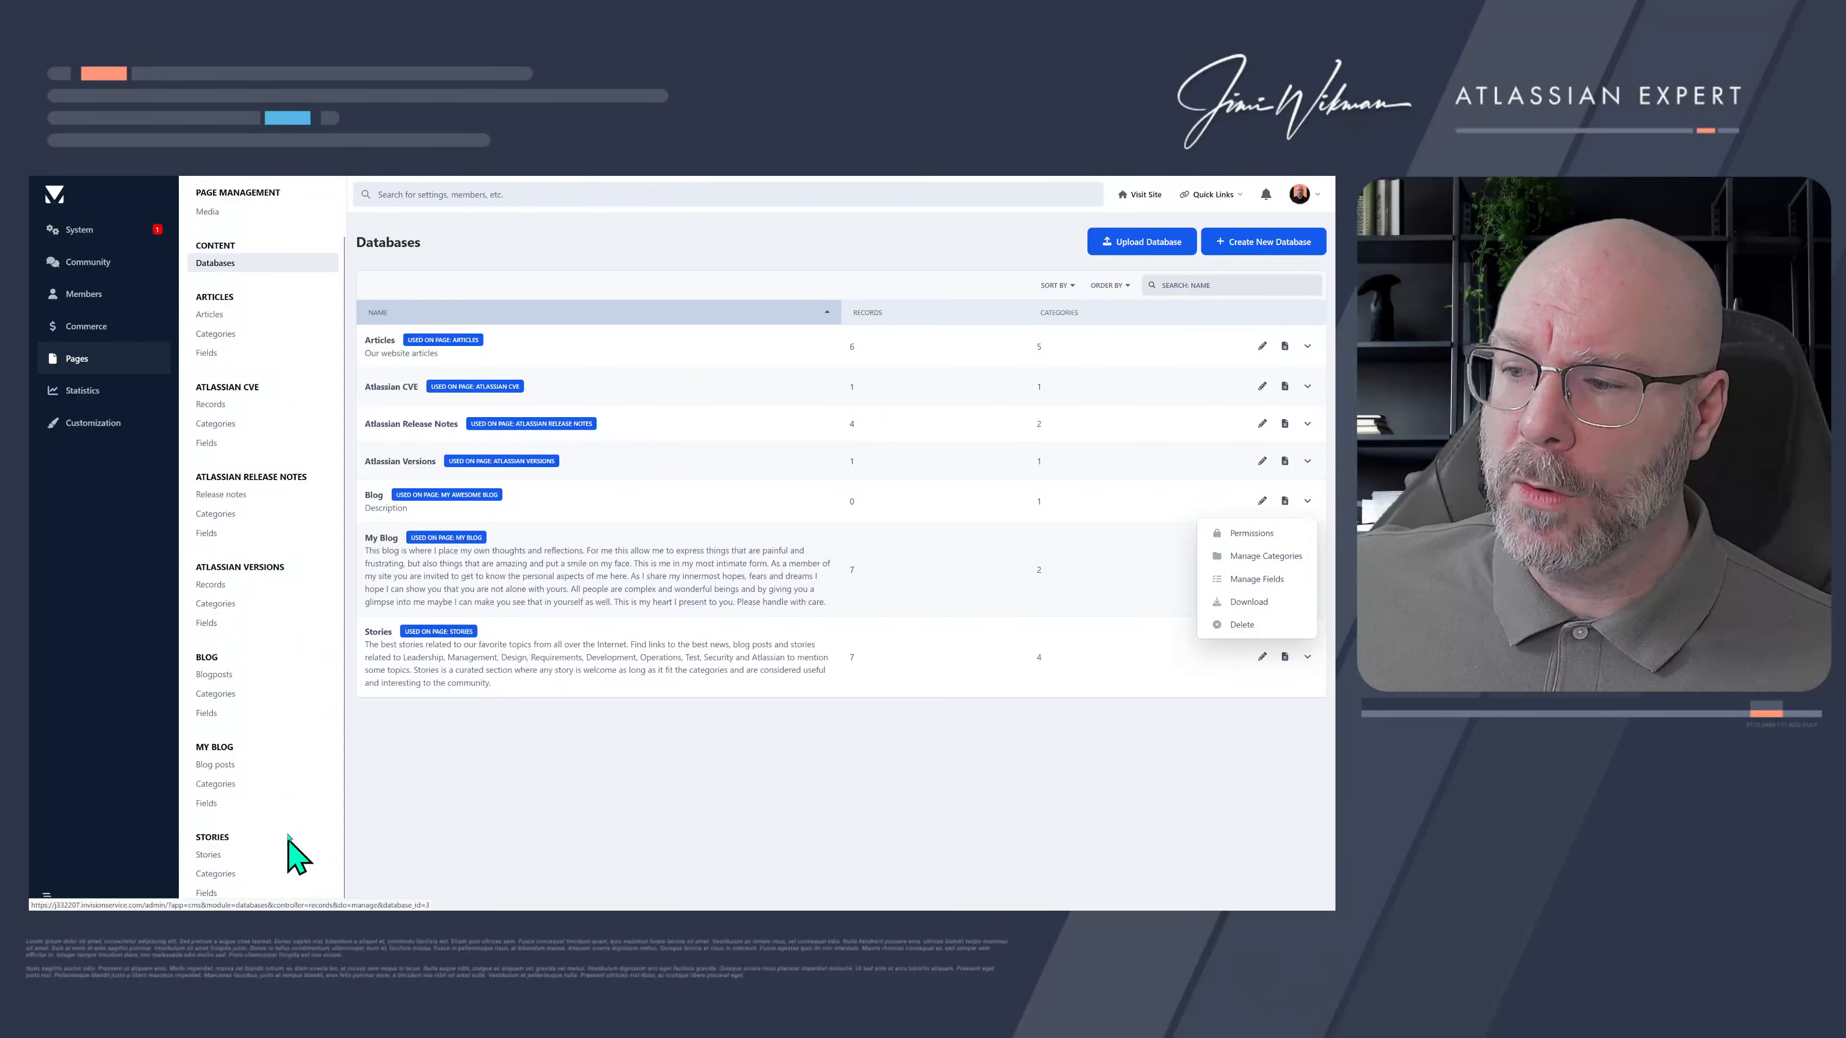
- Examine the record, category and field sections listed for each database and the Stories database's extra management options
{"action": "scroll", "coordinate": [283, 843], "scroll_direction": "up", "scroll_amount": 1}
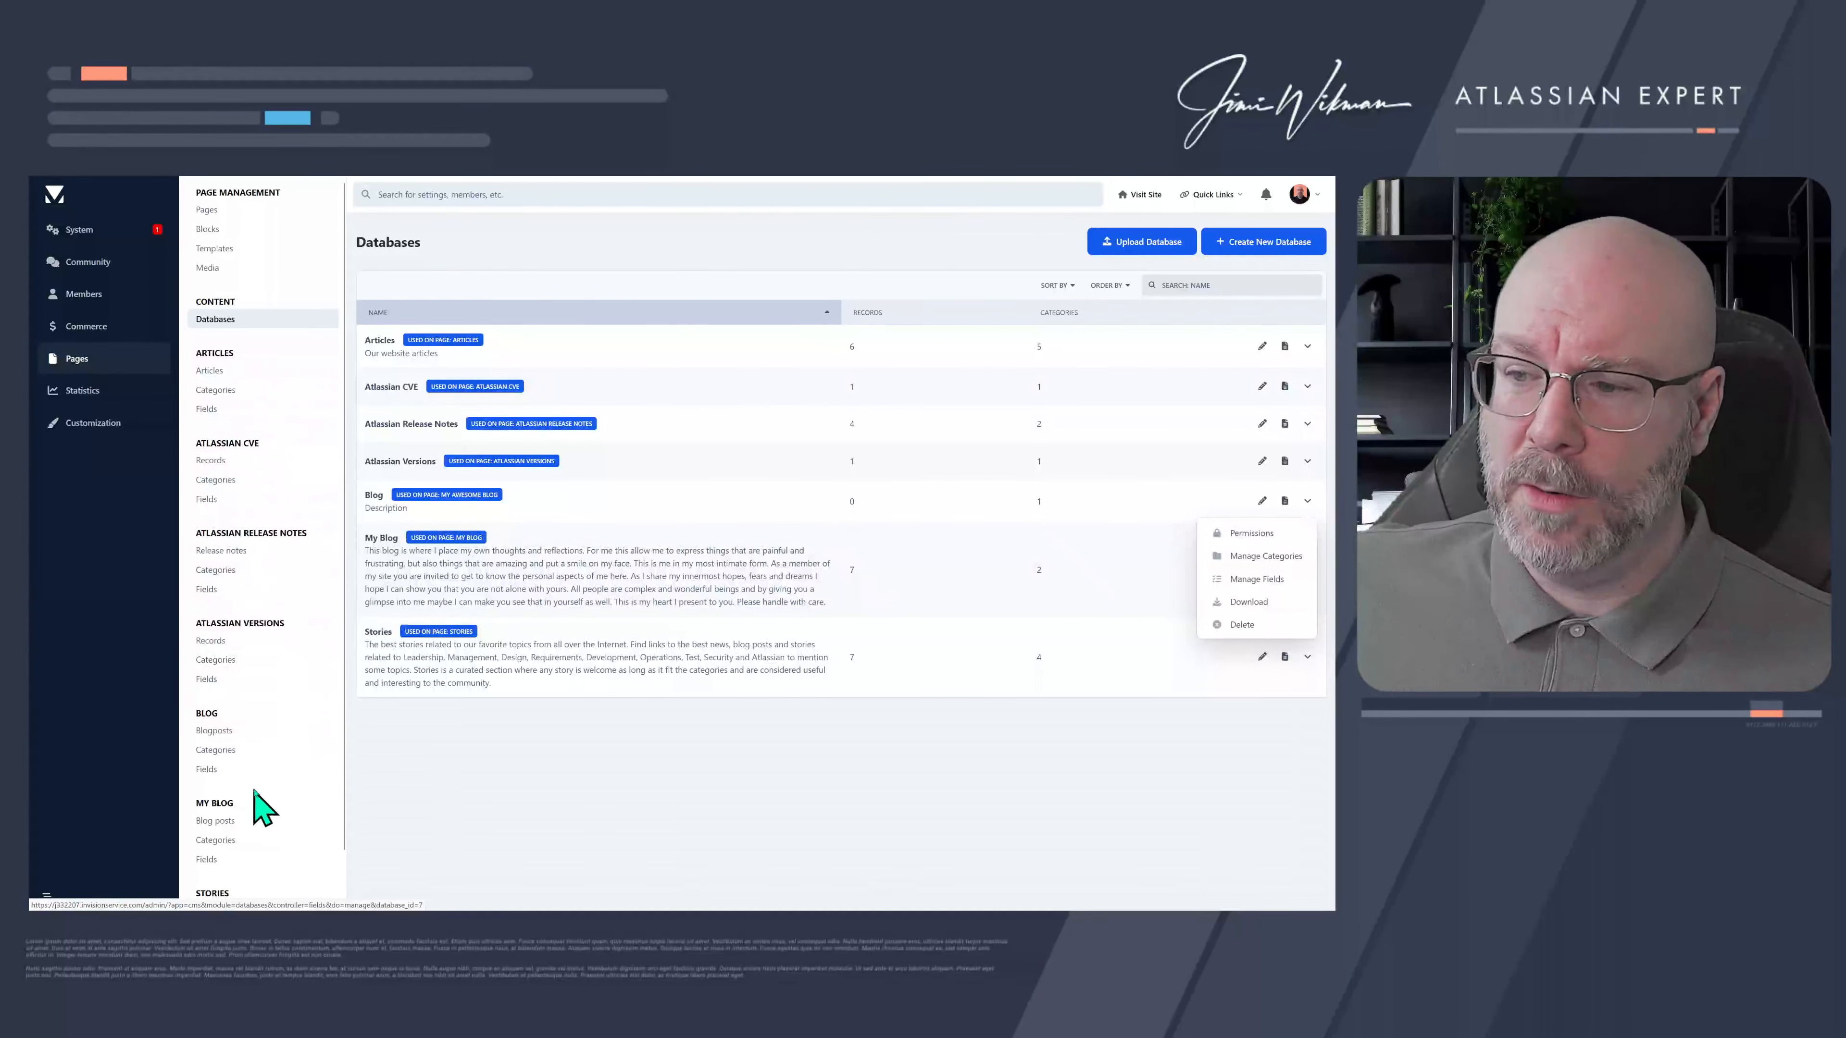
{"action": "scroll", "coordinate": [261, 799], "scroll_direction": "down", "scroll_amount": 1}
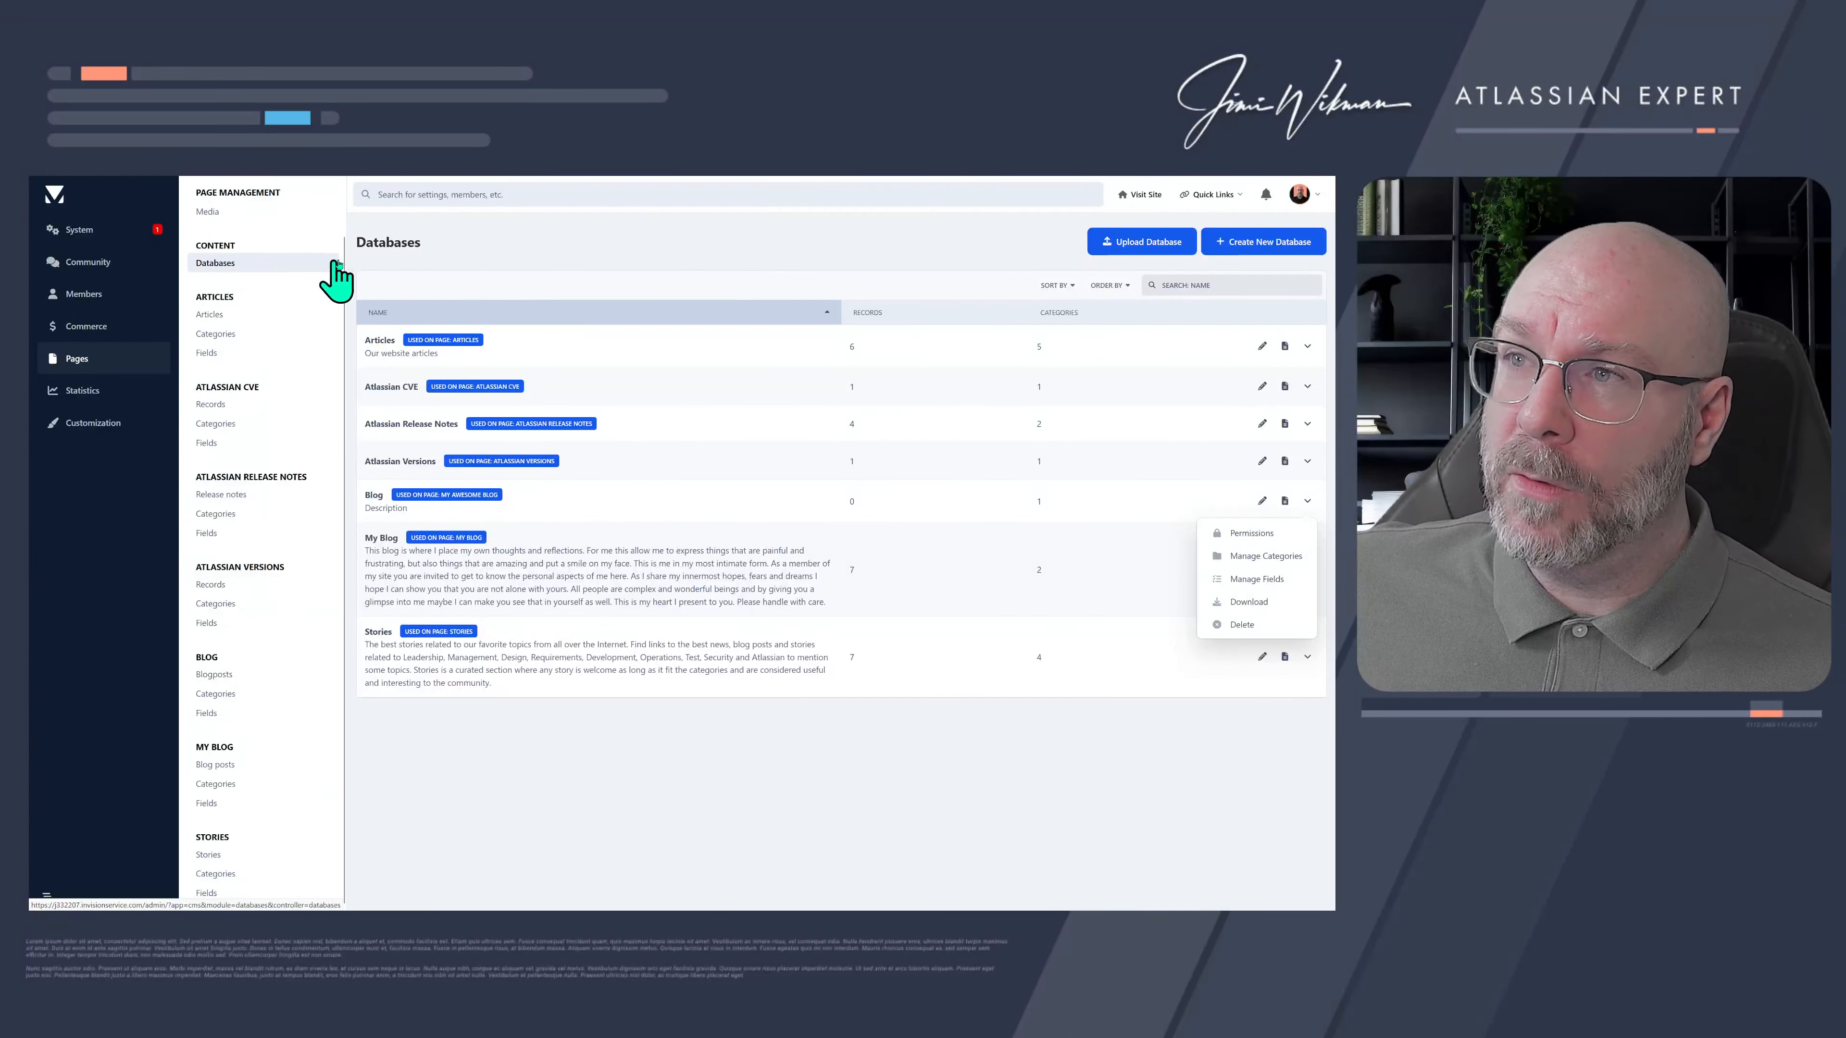
{"action": "left_click", "coordinate": [1307, 657]}
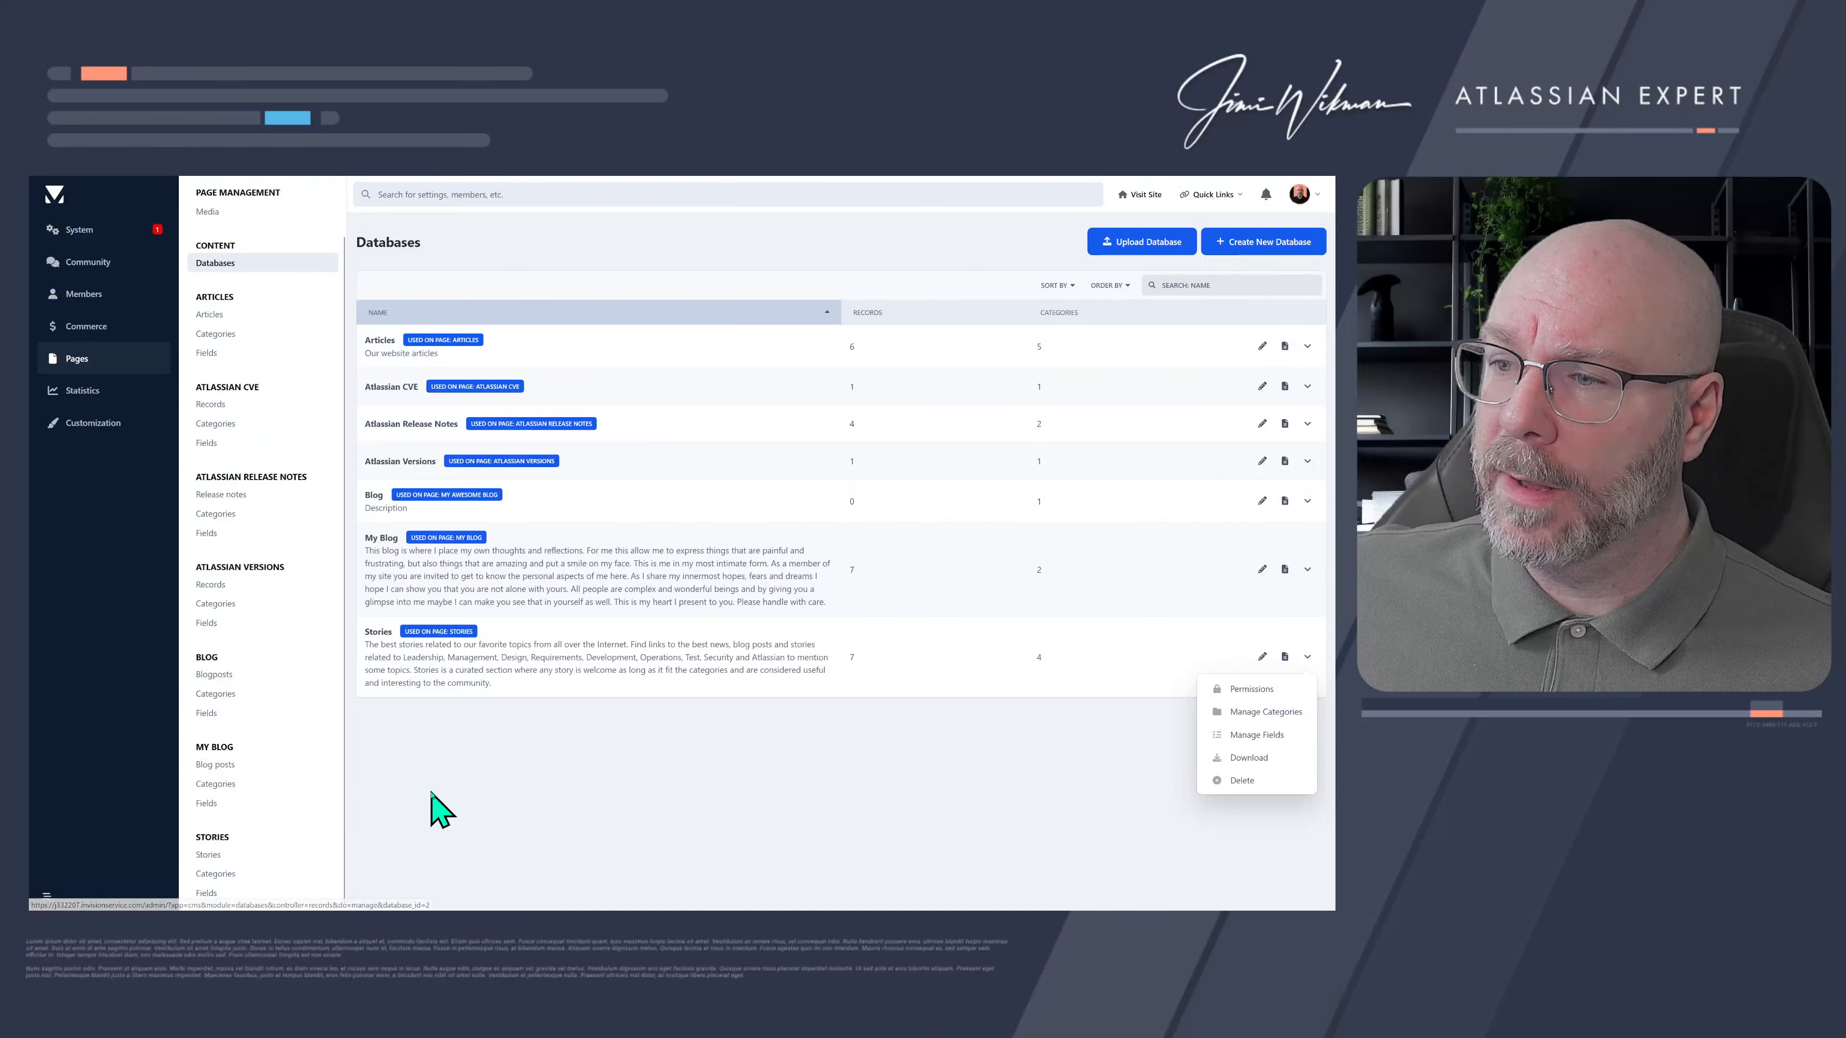
- Compare the public site's home page and its navigation with the databases list in the admin area
{"action": "mouse_move", "coordinate": [301, 189]}
{"action": "left_click", "coordinate": [244, 190]}
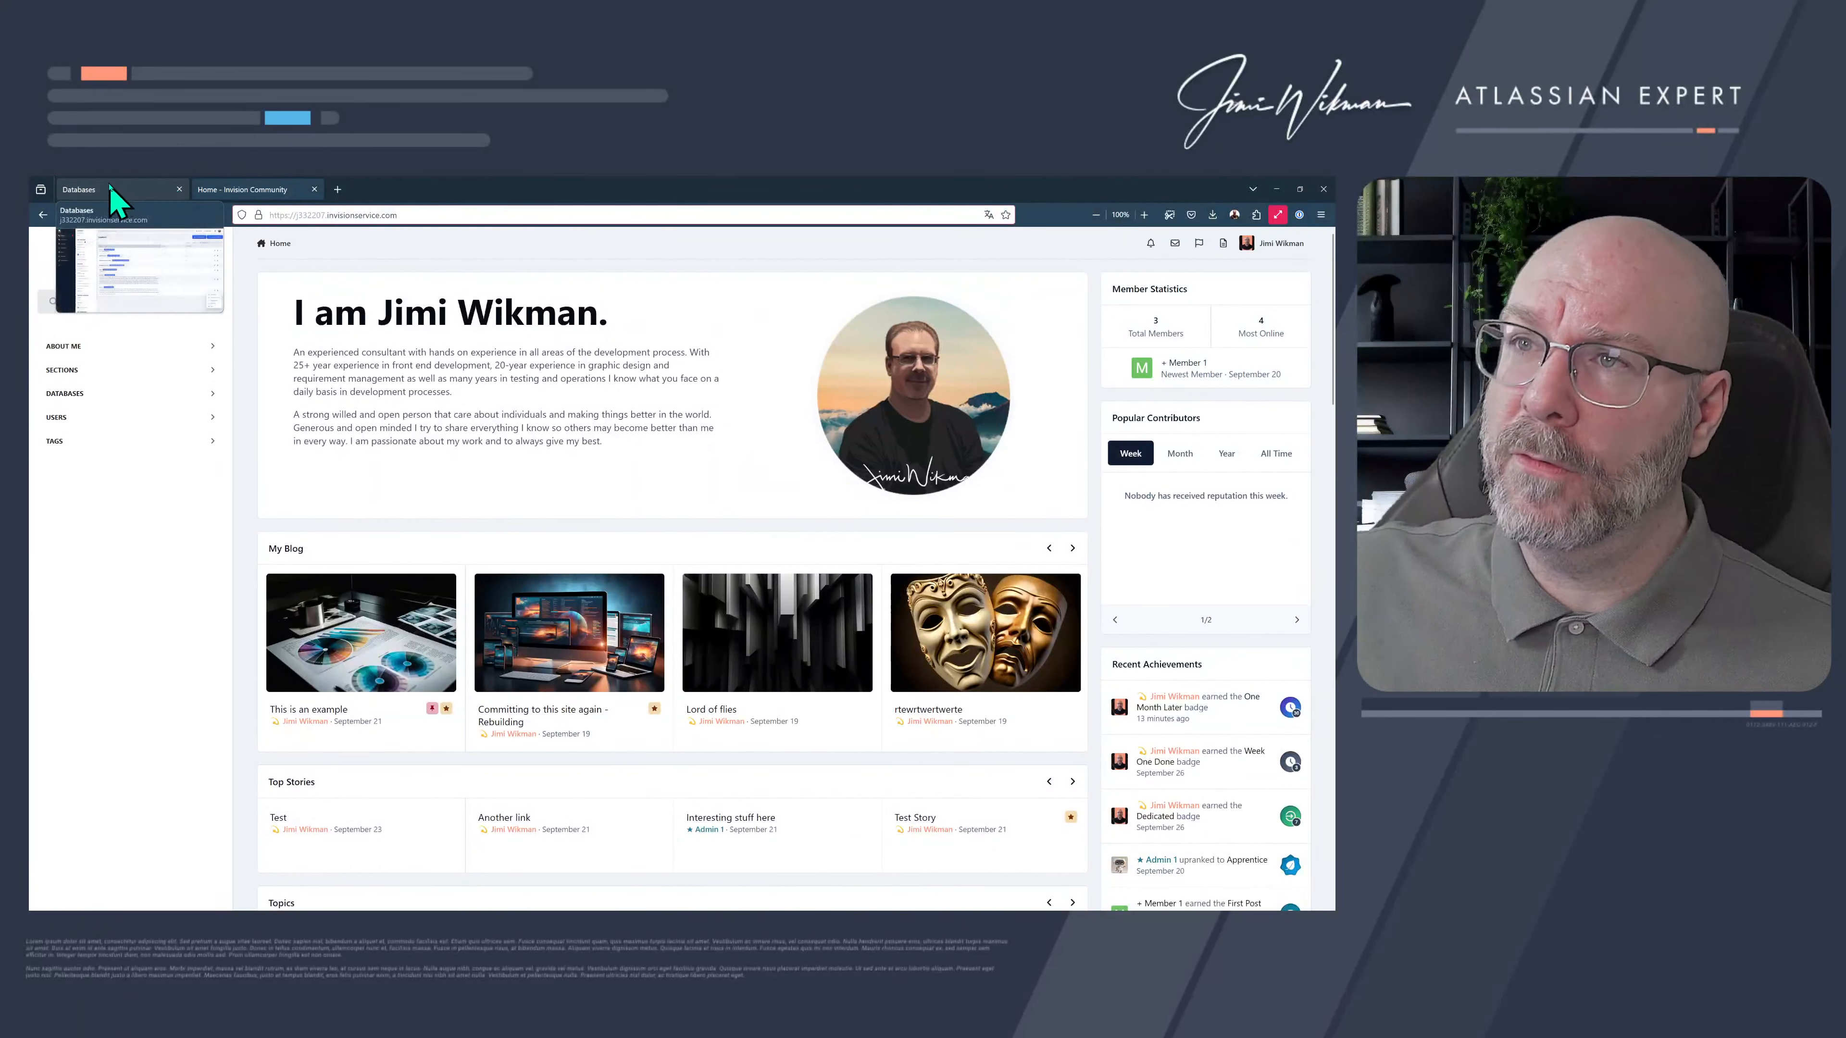
{"action": "left_click", "coordinate": [124, 191]}
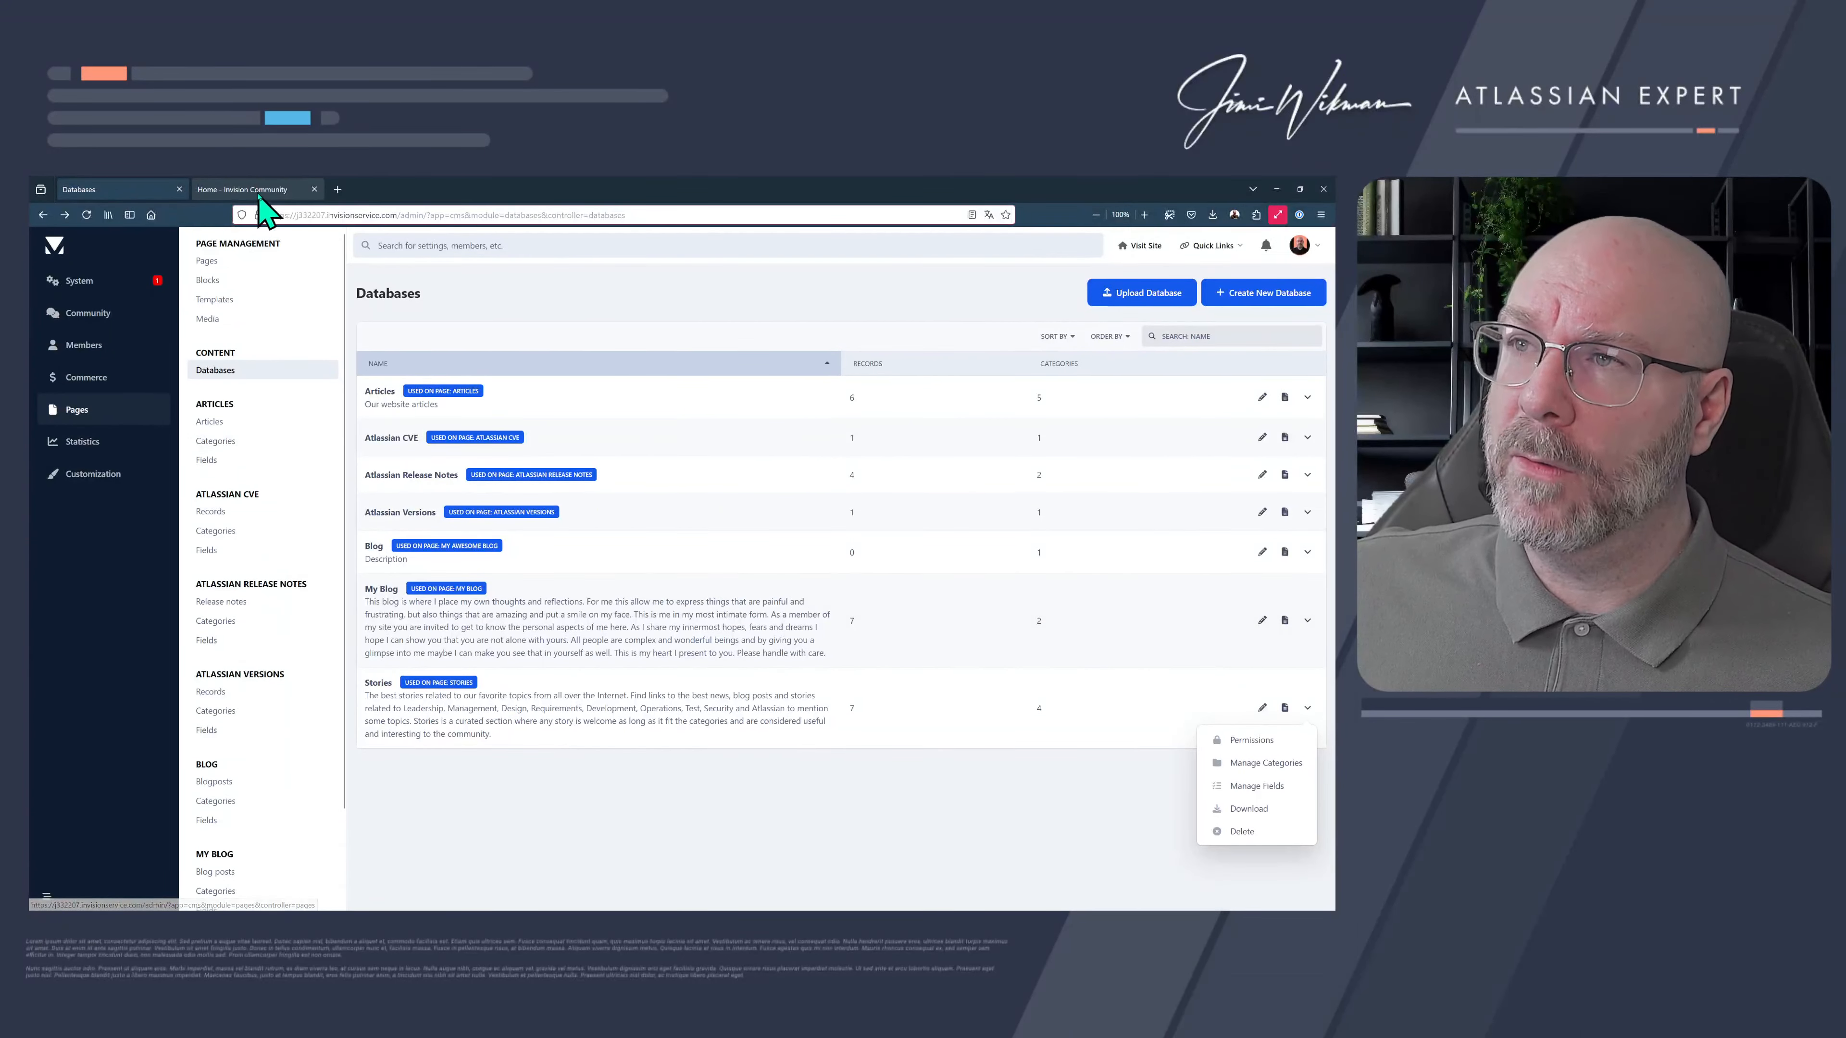
{"action": "left_click", "coordinate": [259, 190]}
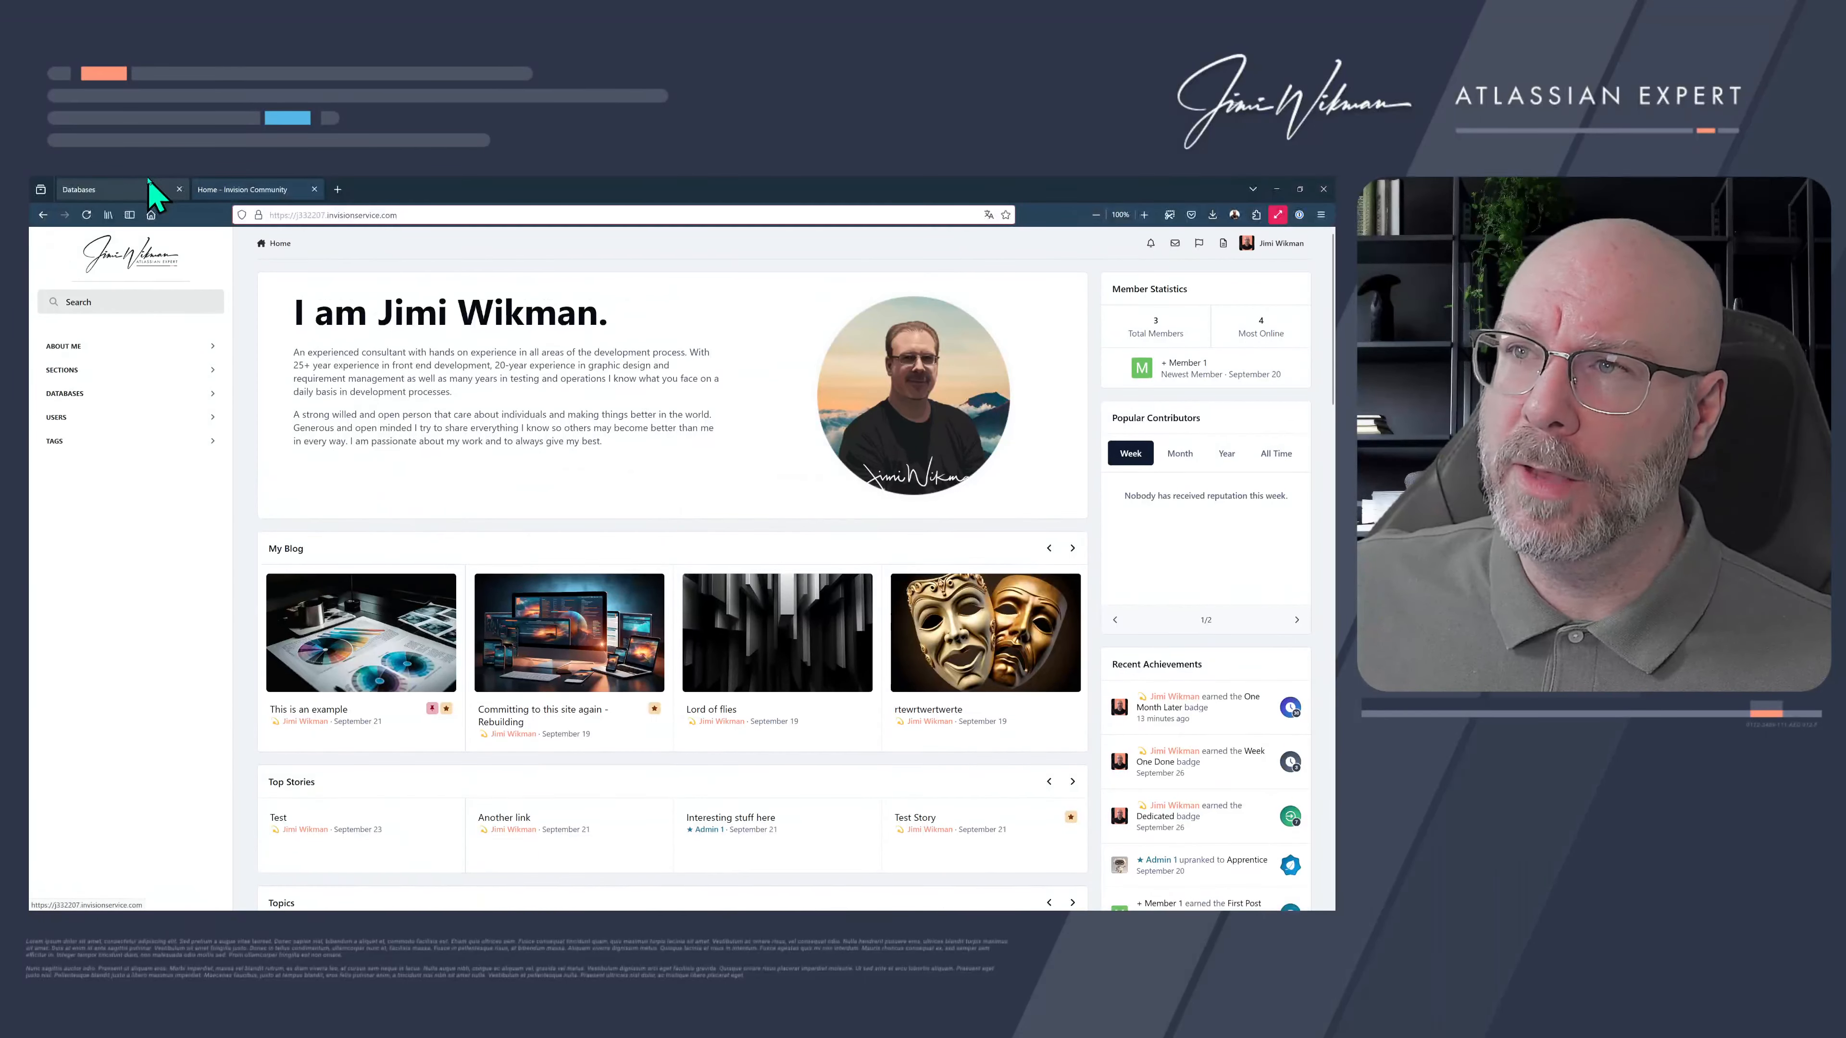
{"action": "left_click", "coordinate": [142, 188]}
- Create a new item in Menu Manager with type Page, linked to the my-awesome-blog page
{"action": "mouse_move", "coordinate": [92, 227]}
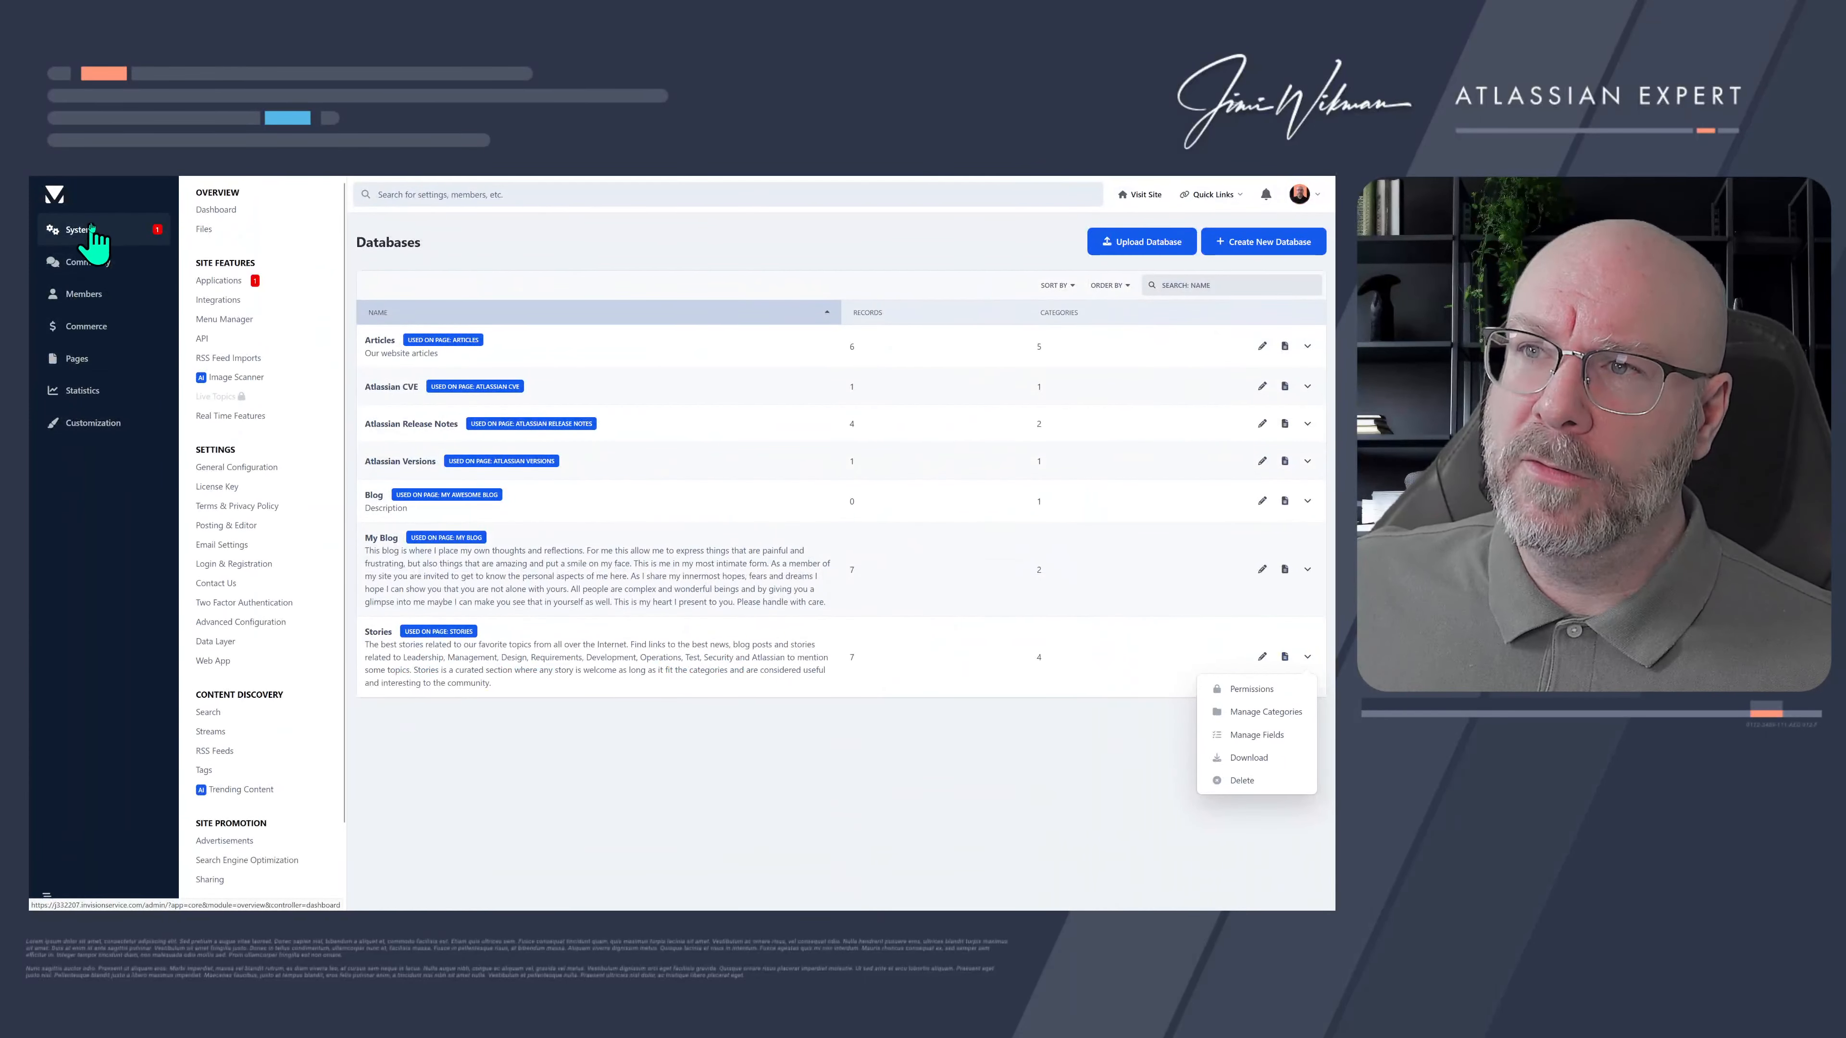
{"action": "left_click", "coordinate": [259, 325]}
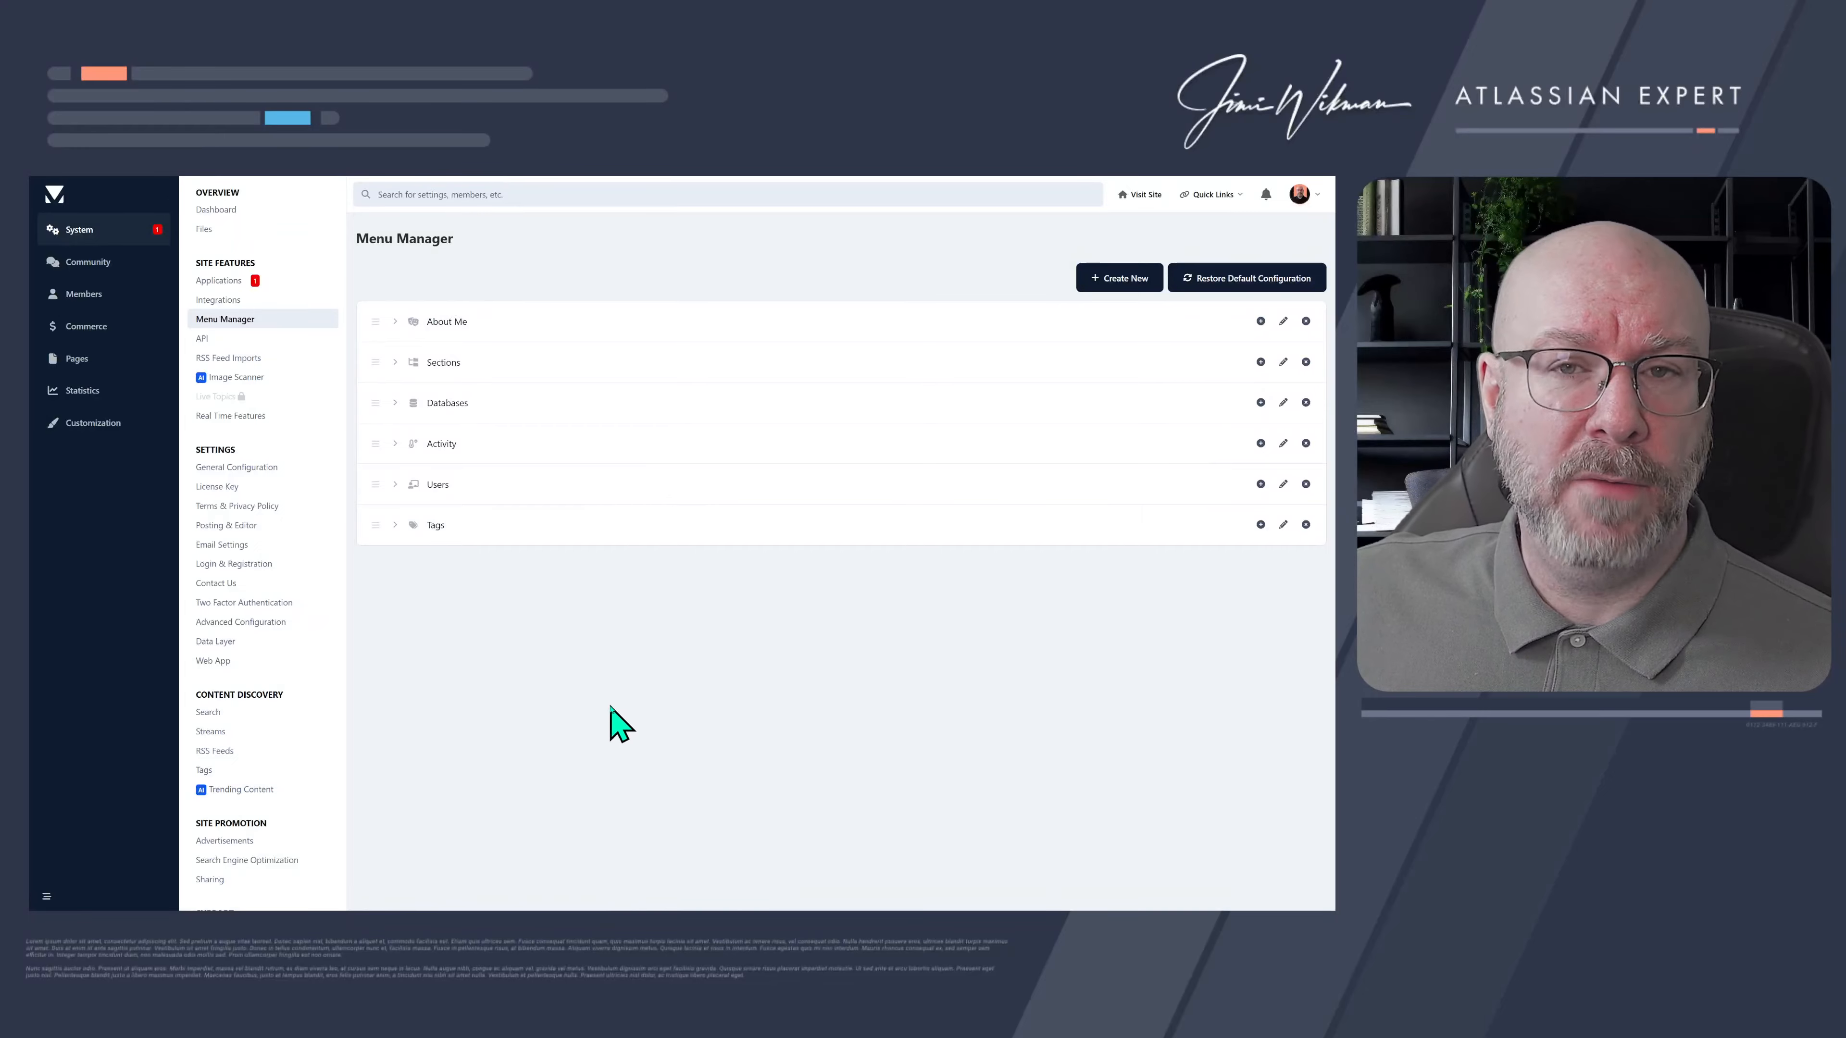
{"action": "left_click", "coordinate": [1120, 281]}
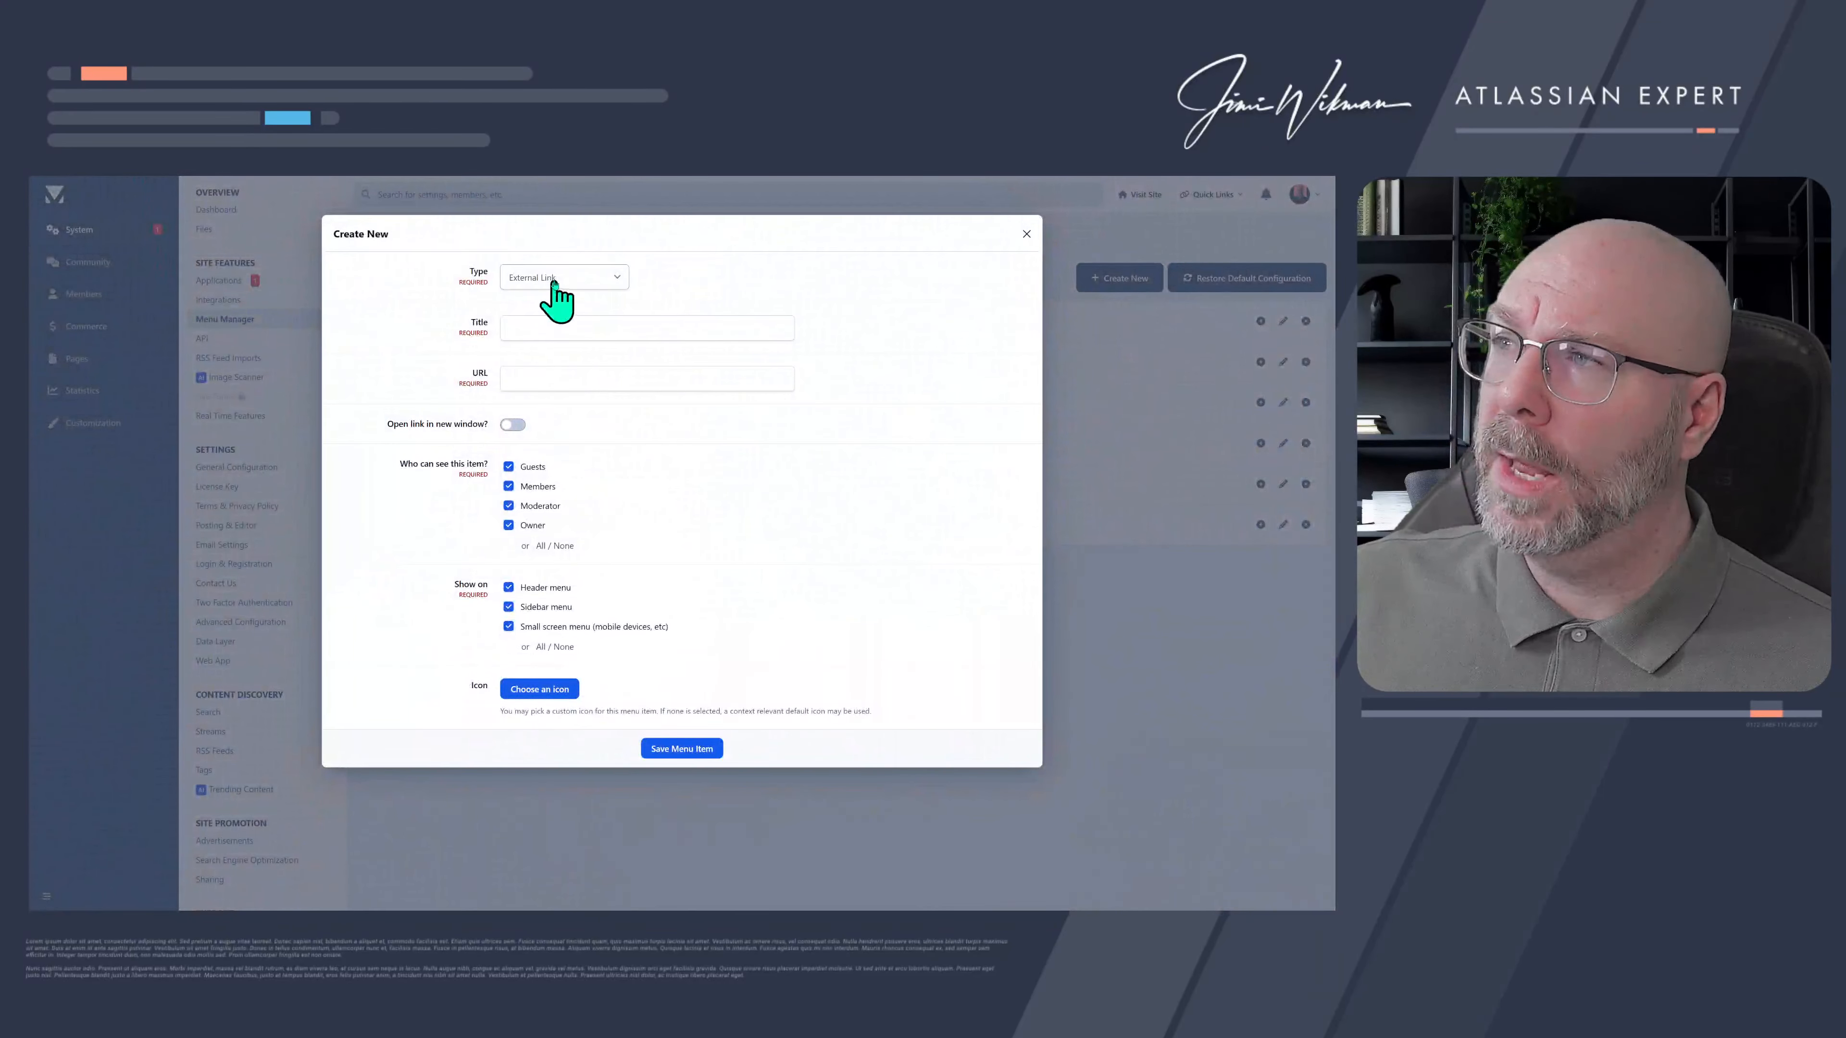
{"action": "left_click", "coordinate": [548, 280]}
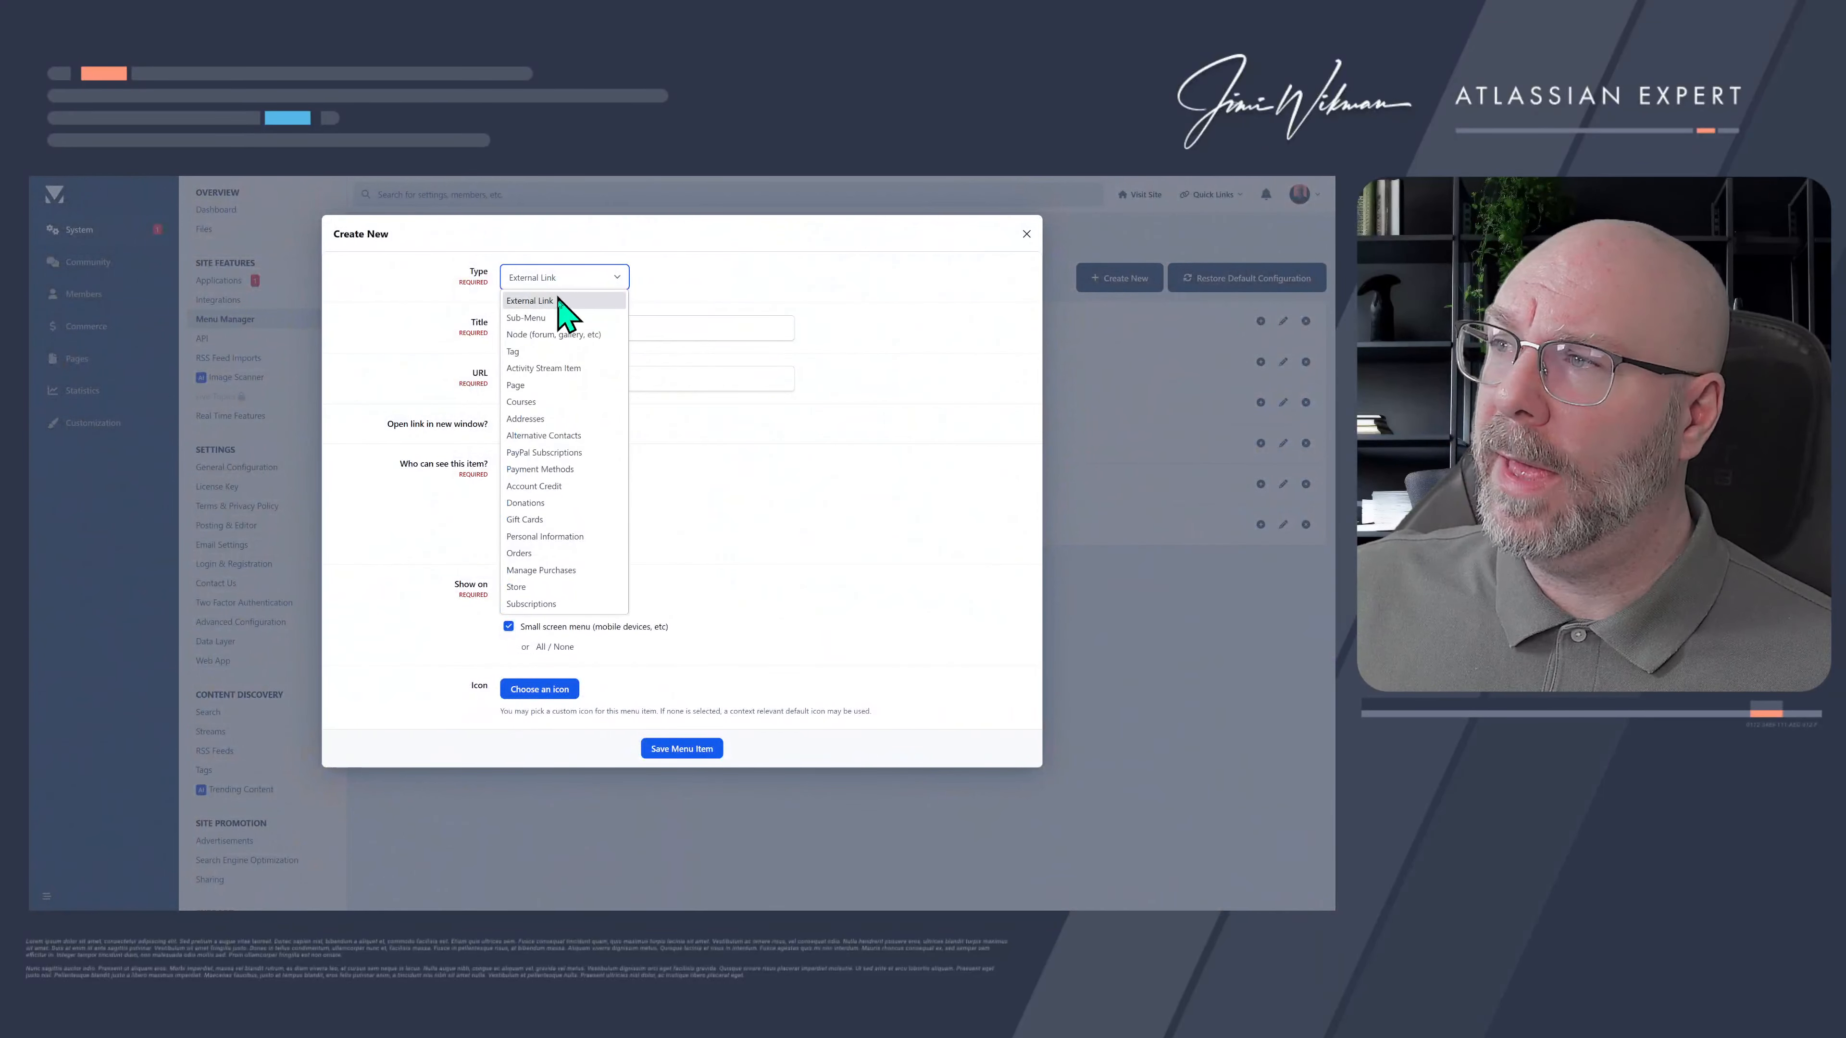
{"action": "left_click", "coordinate": [566, 385]}
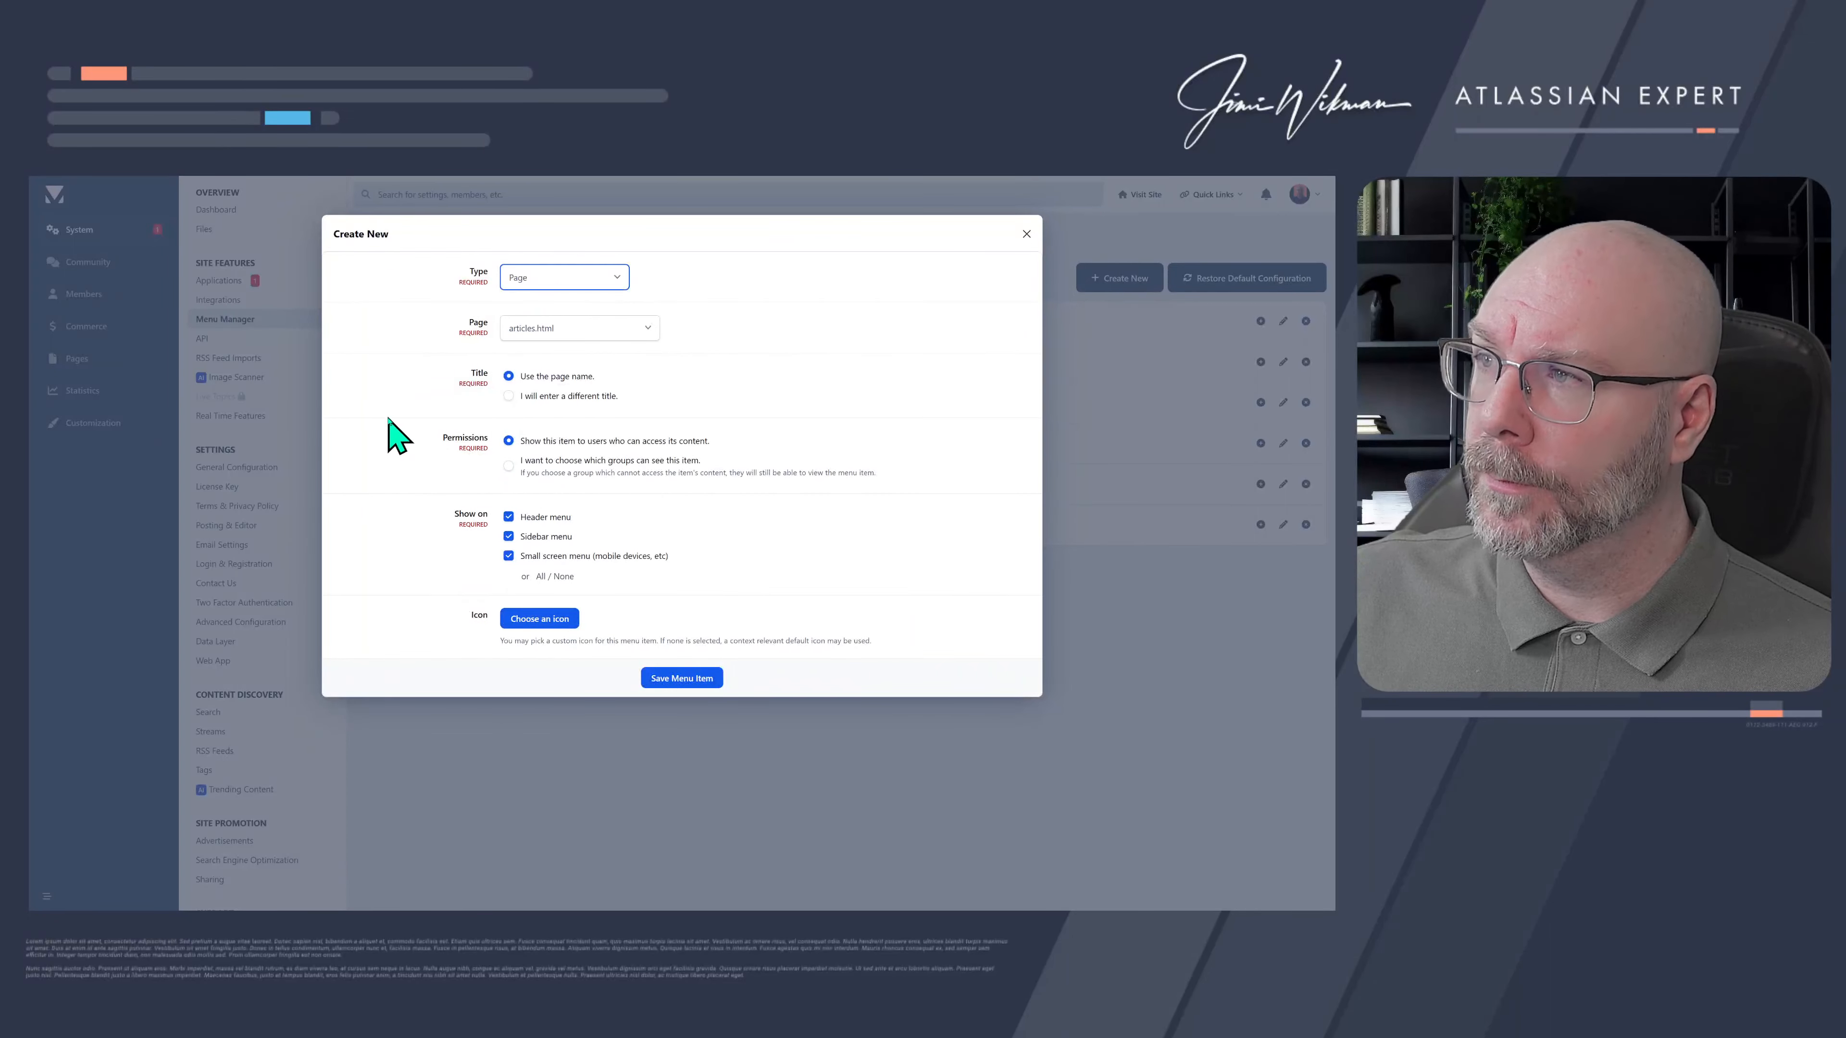
{"action": "left_click", "coordinate": [550, 331]}
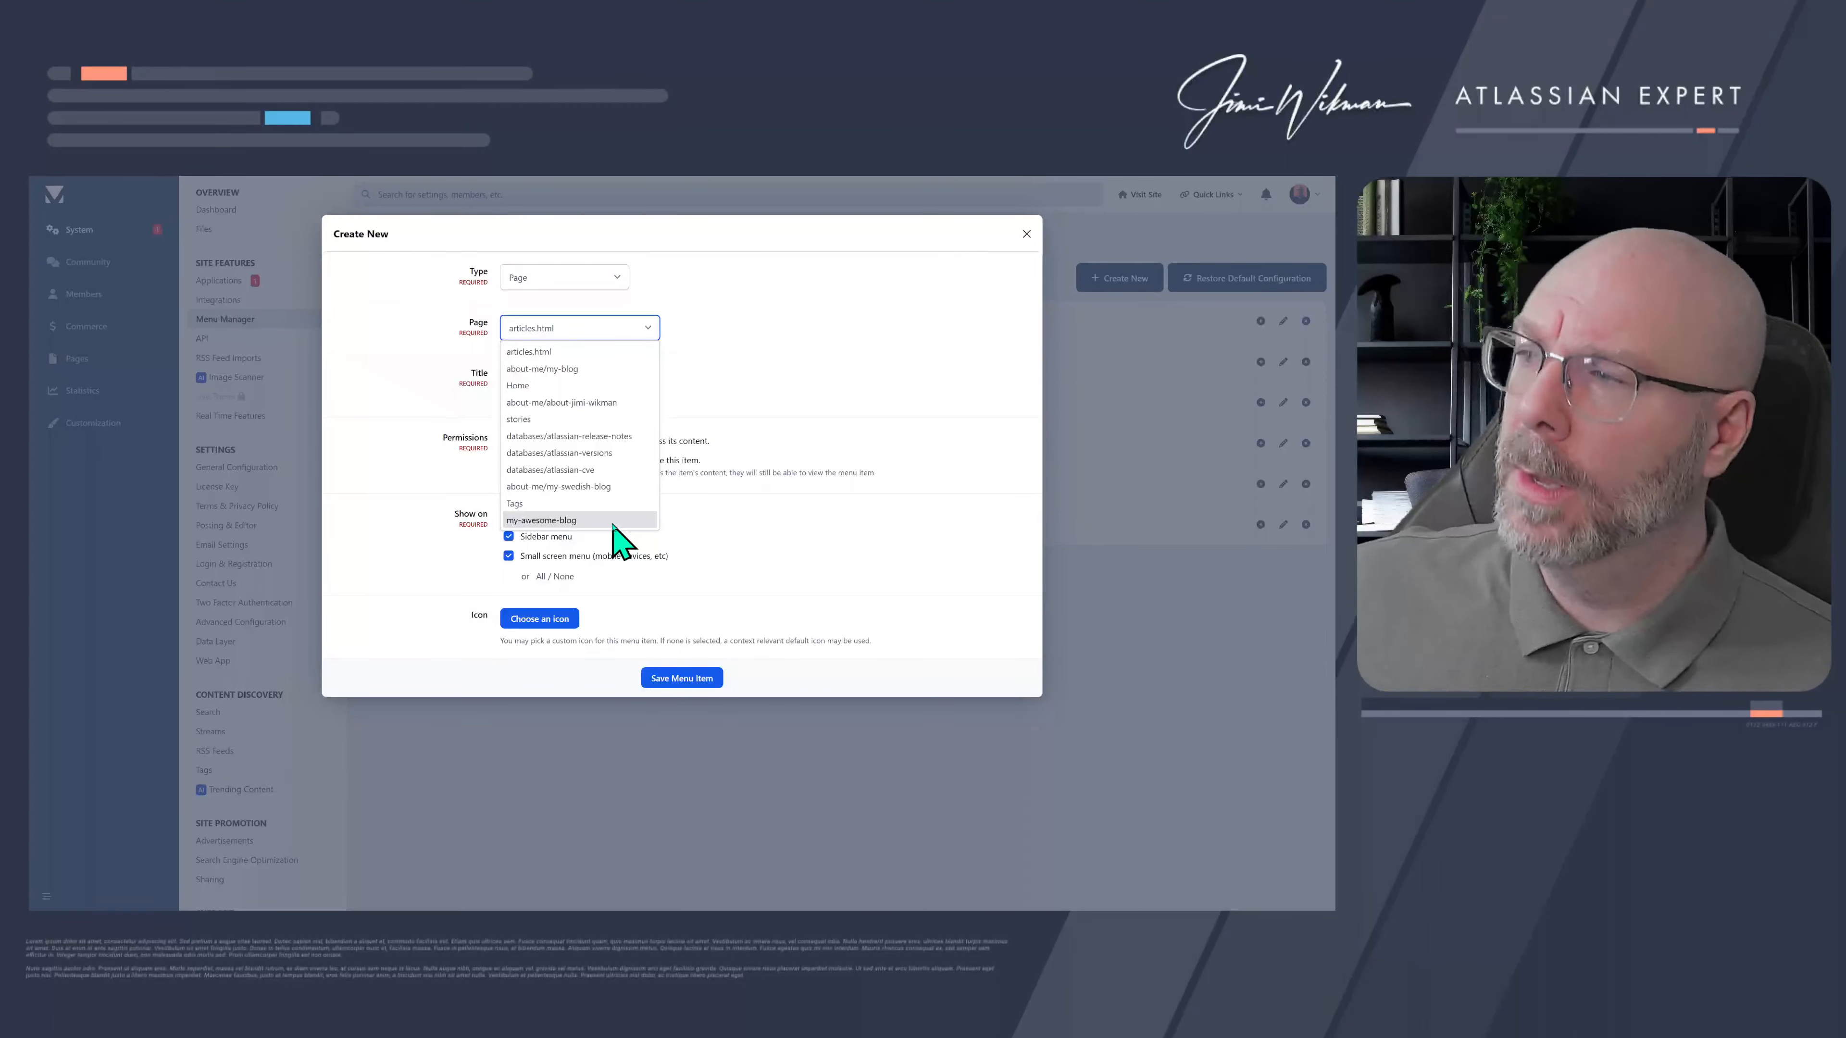
{"action": "left_click", "coordinate": [575, 522]}
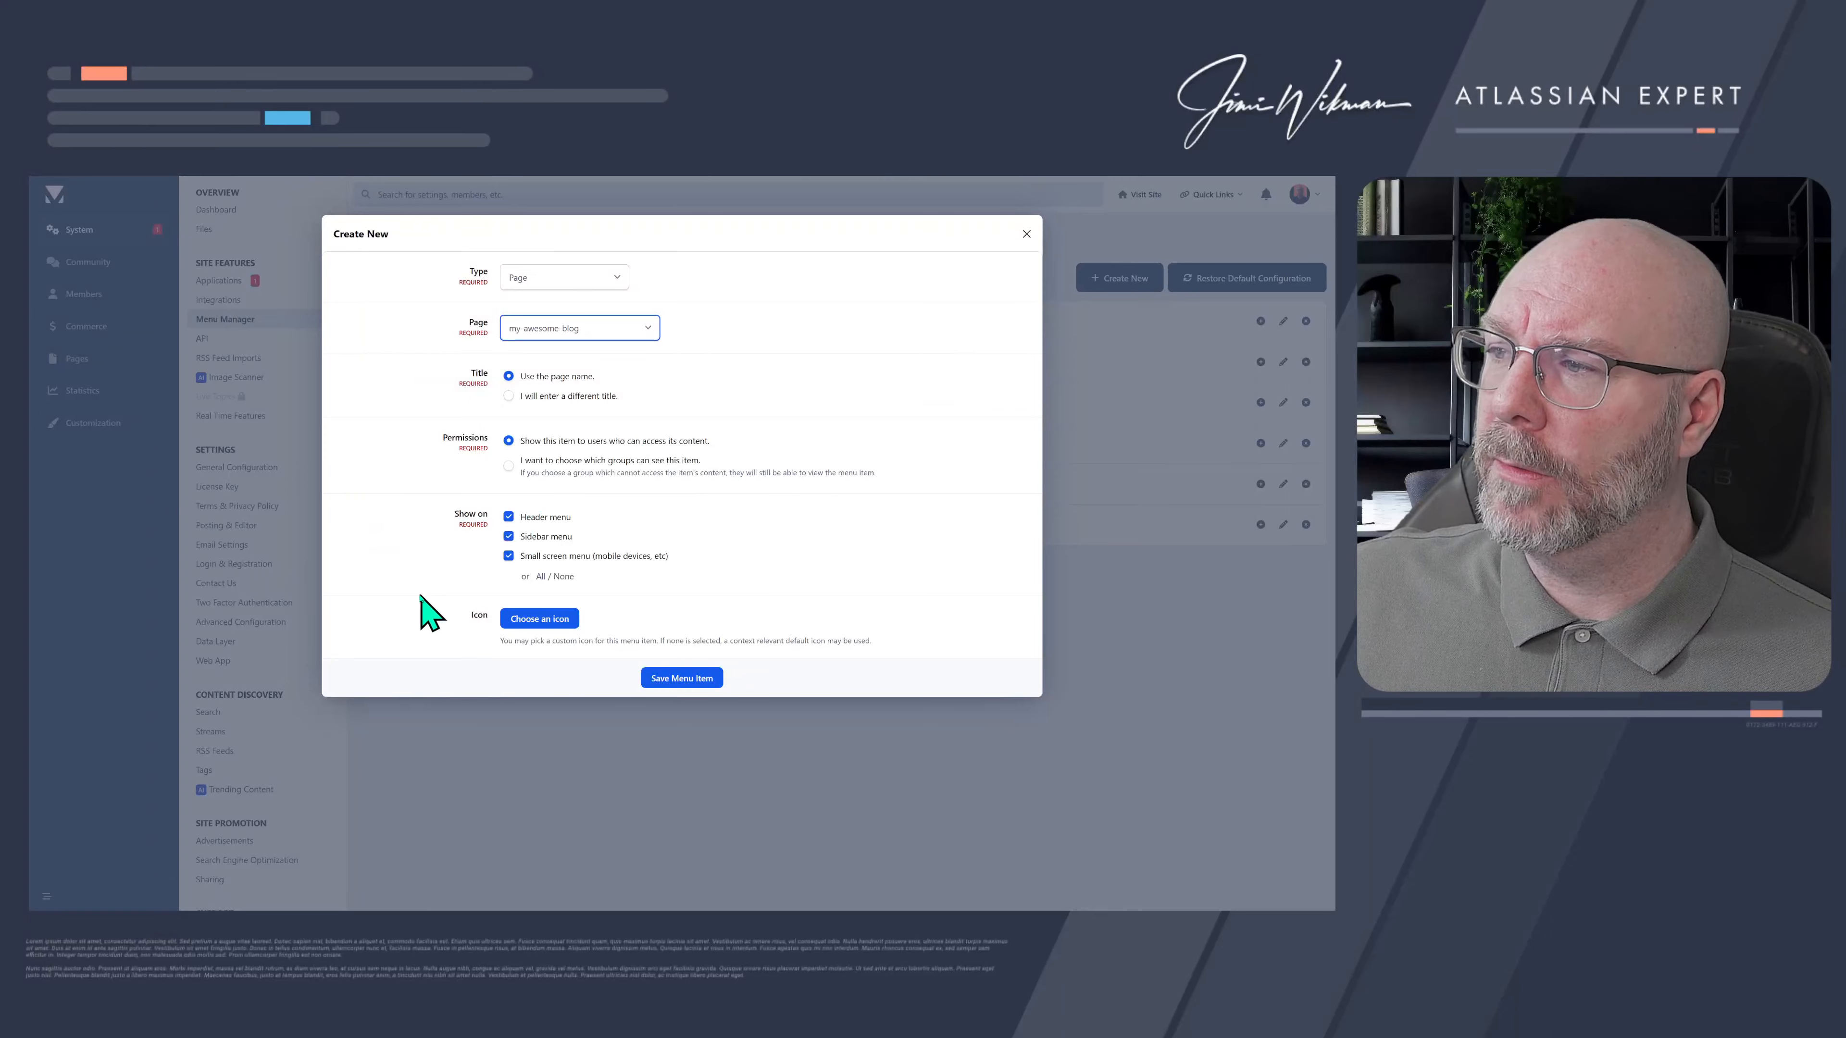
{"action": "left_click", "coordinate": [546, 624]}
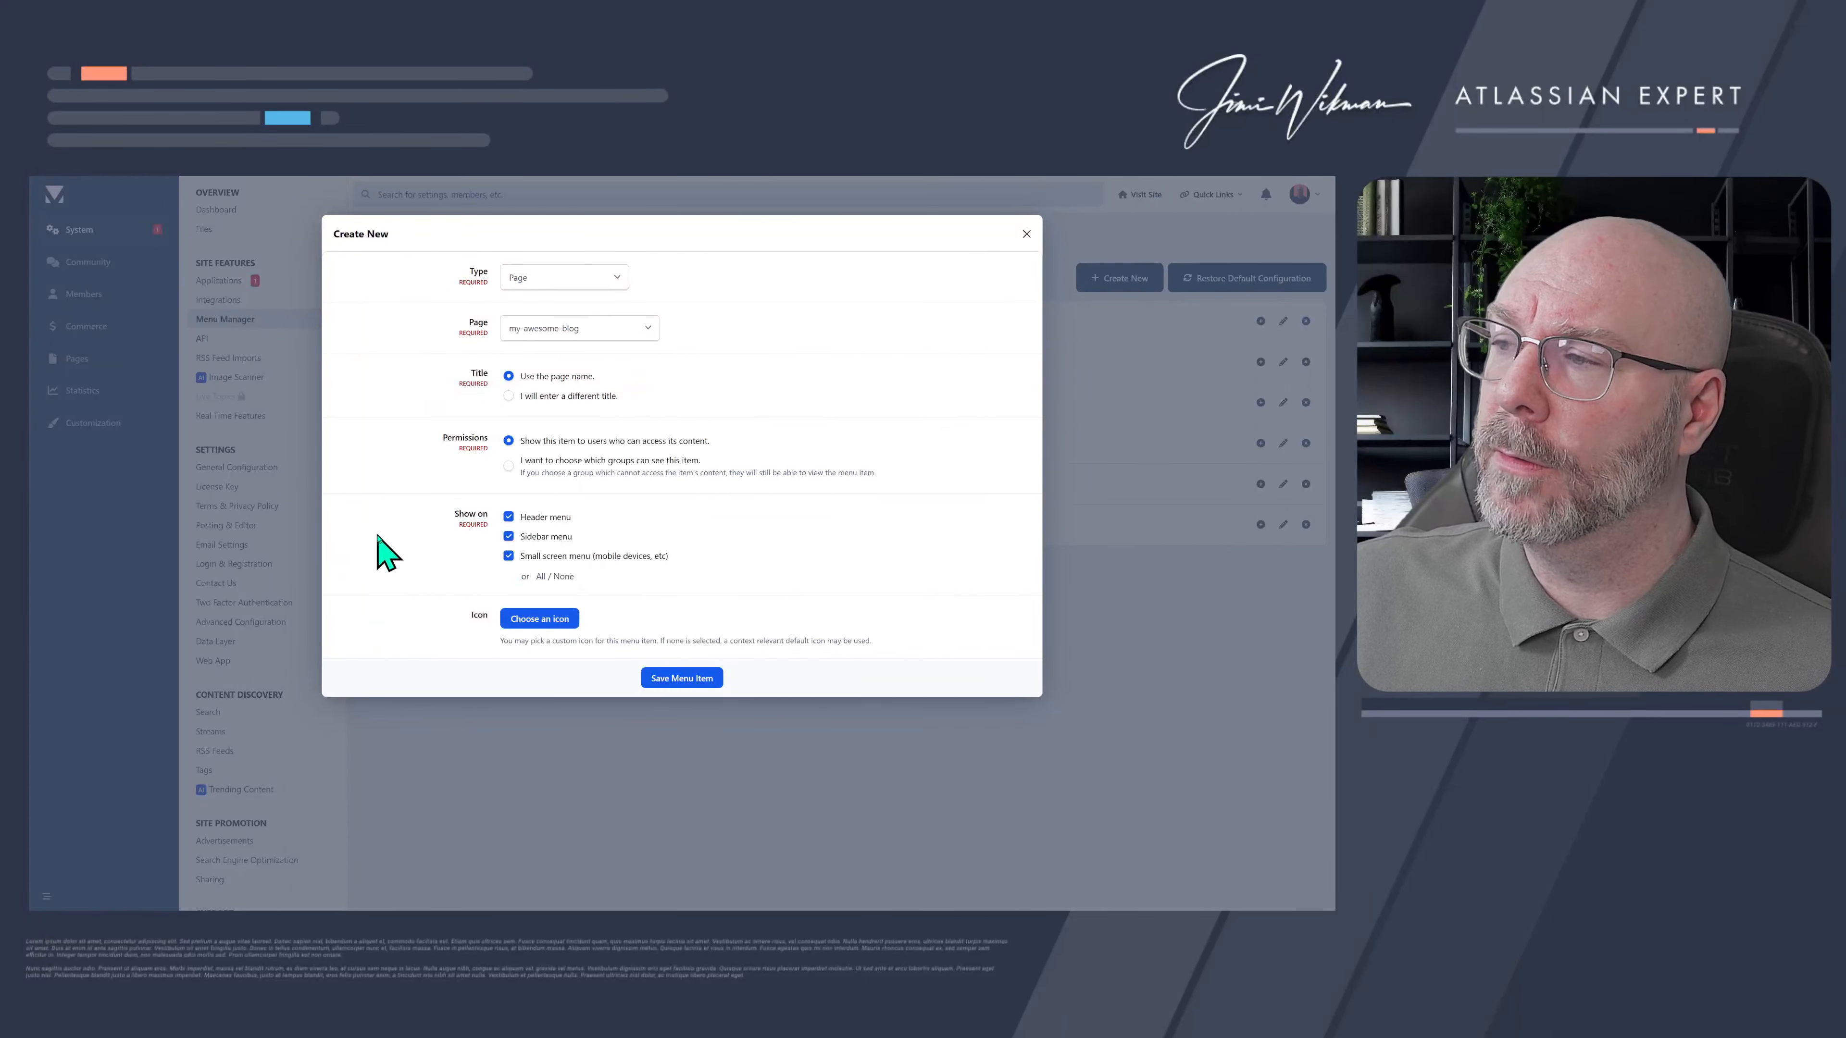
{"action": "left_click", "coordinate": [540, 618]}
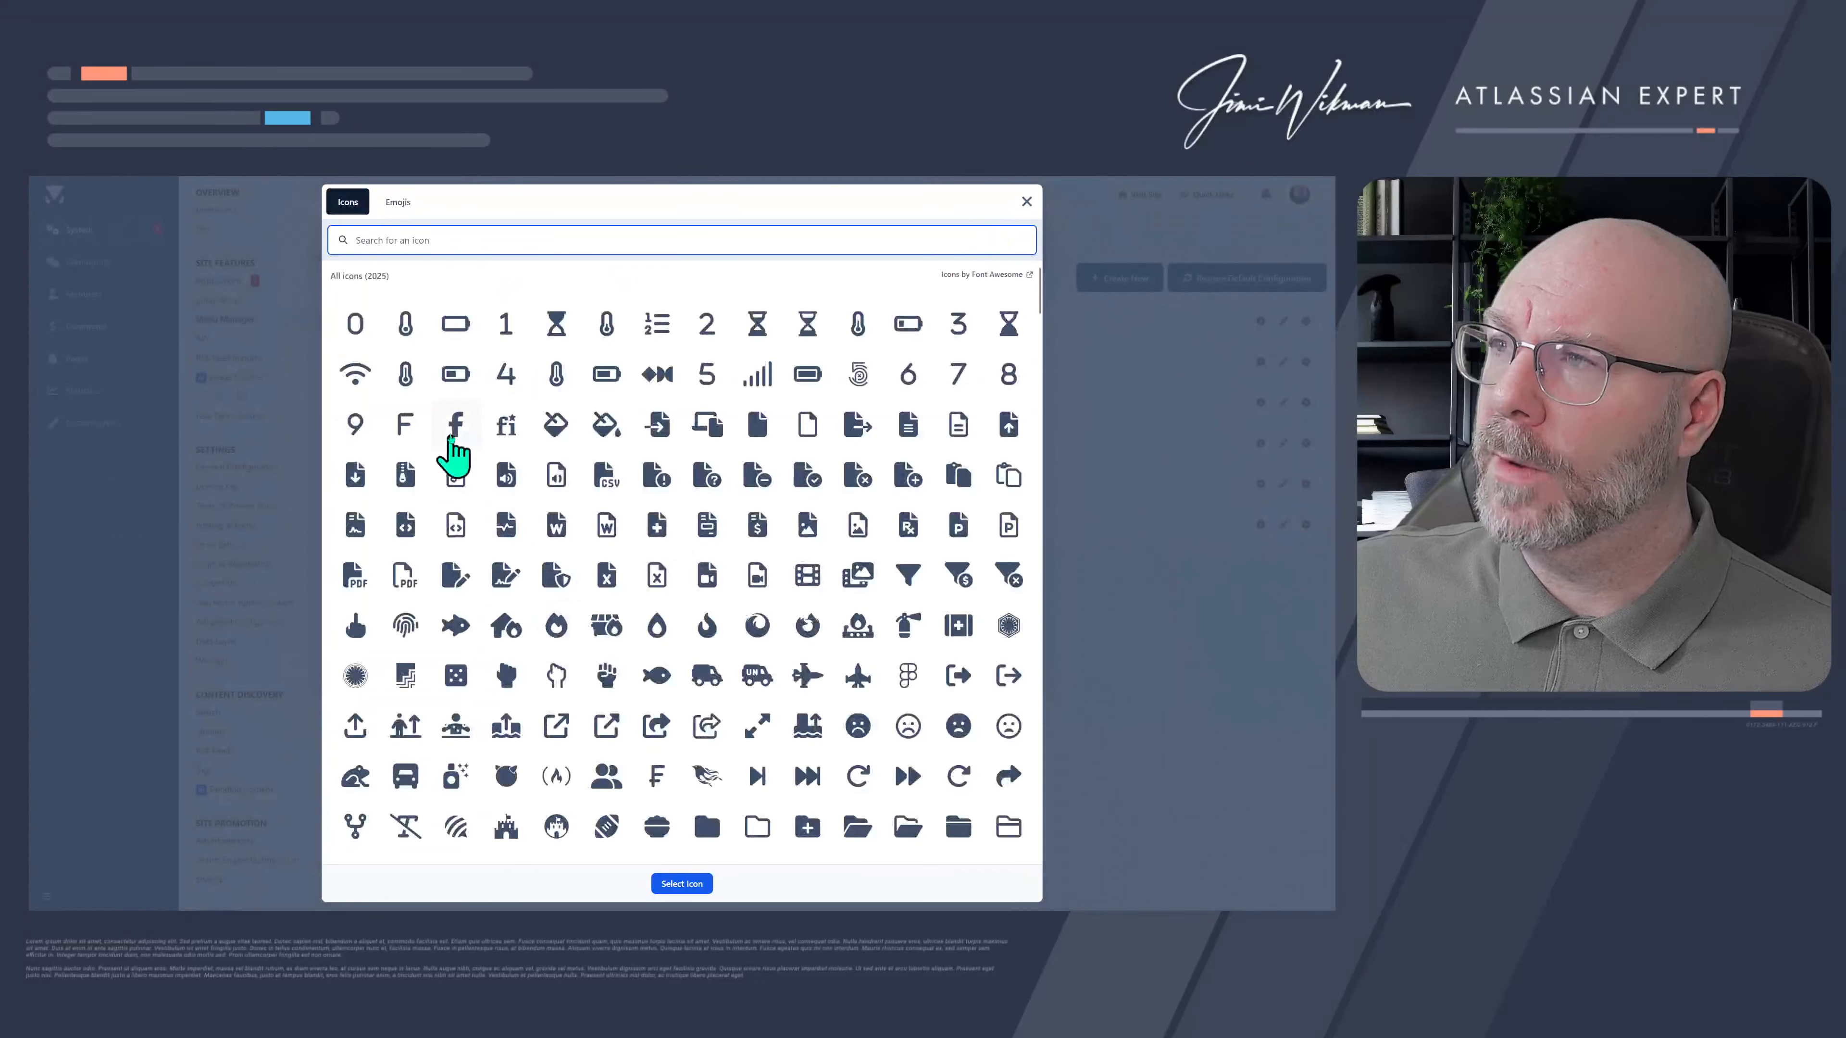
{"action": "key", "text": "Escape"}
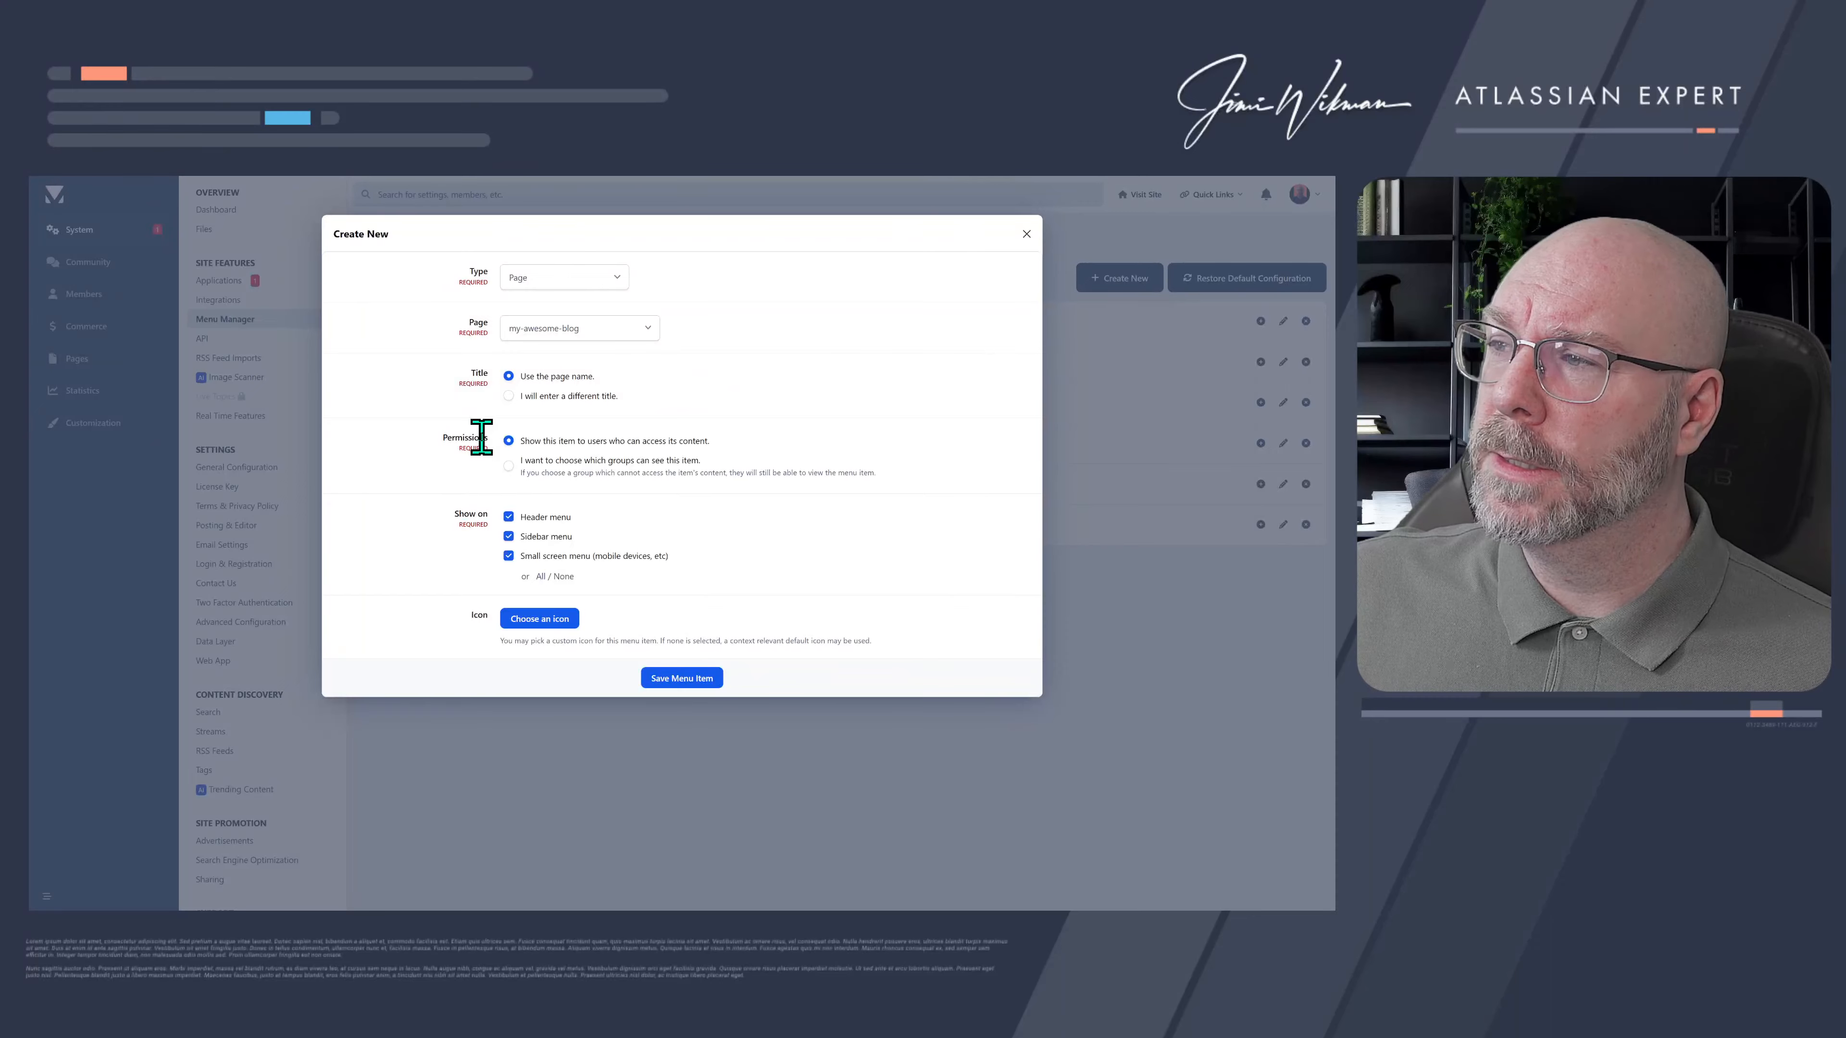
- Search the menu item's icons for "book", select the book with a bookmark, and save the menu item
{"action": "left_click", "coordinate": [557, 620]}
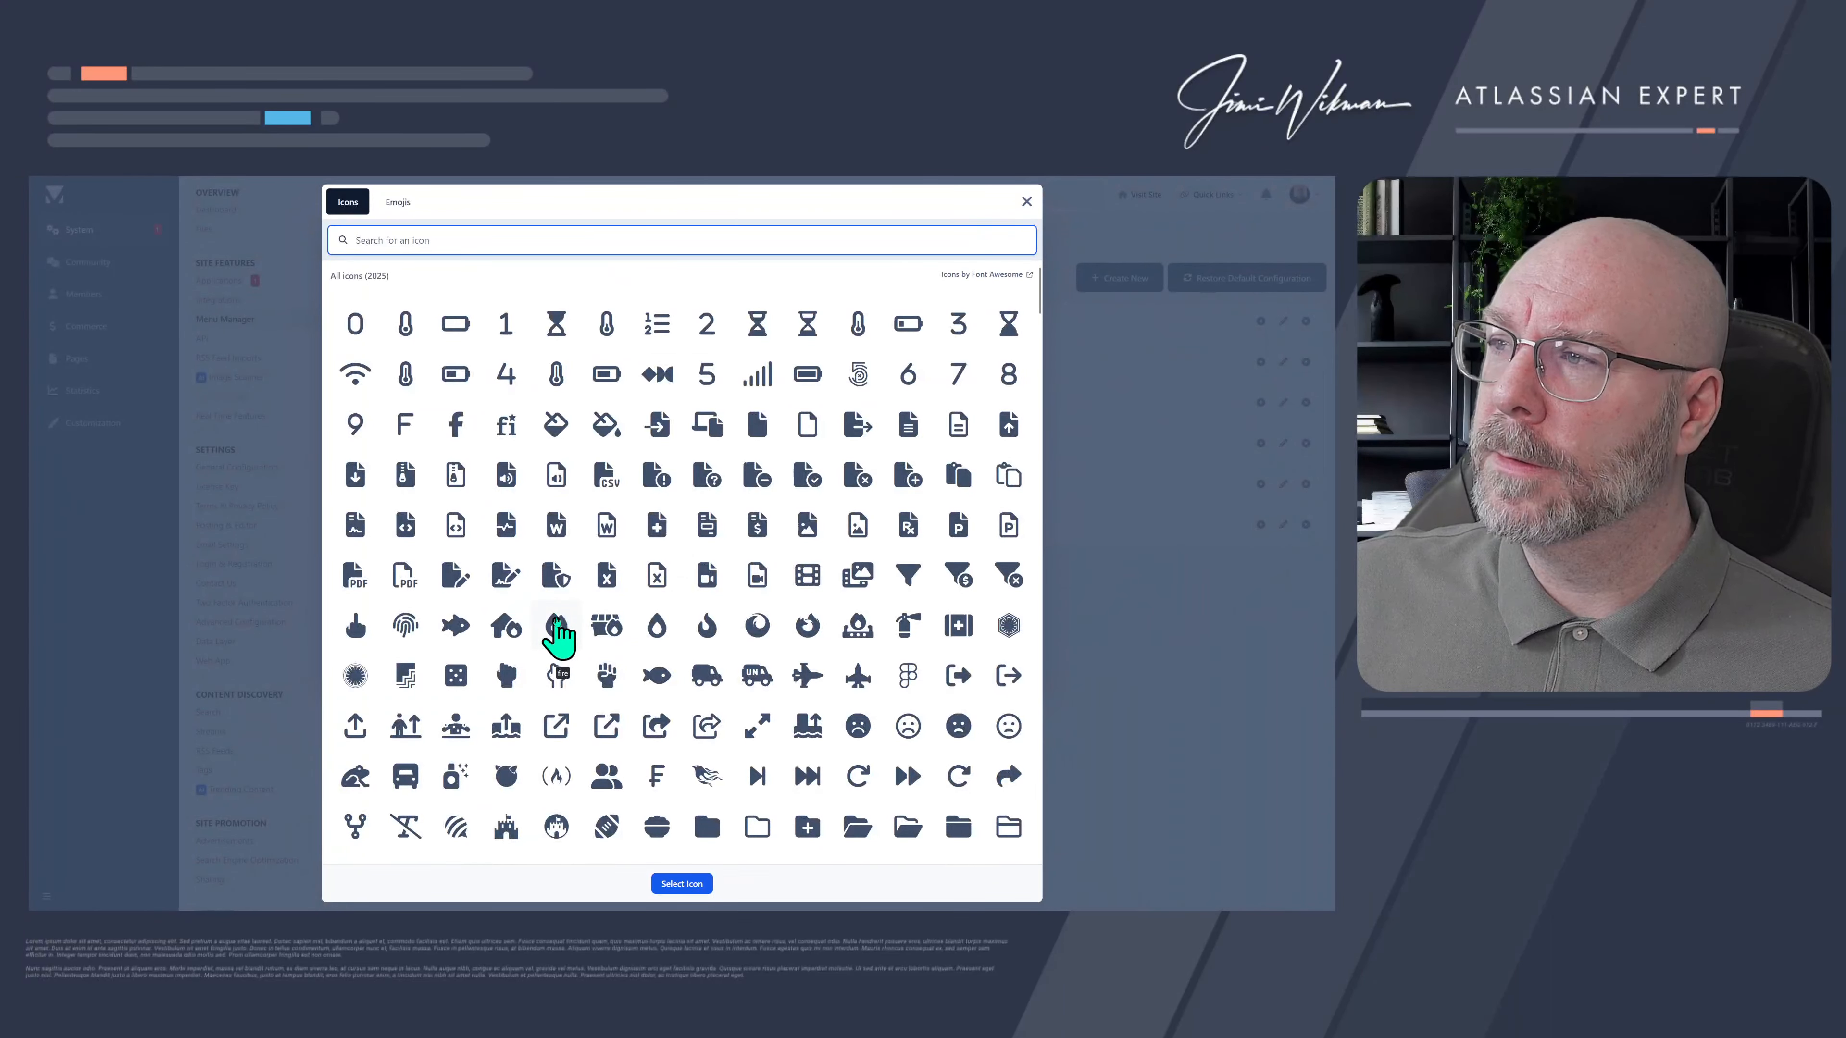
{"action": "left_click", "coordinate": [441, 243]}
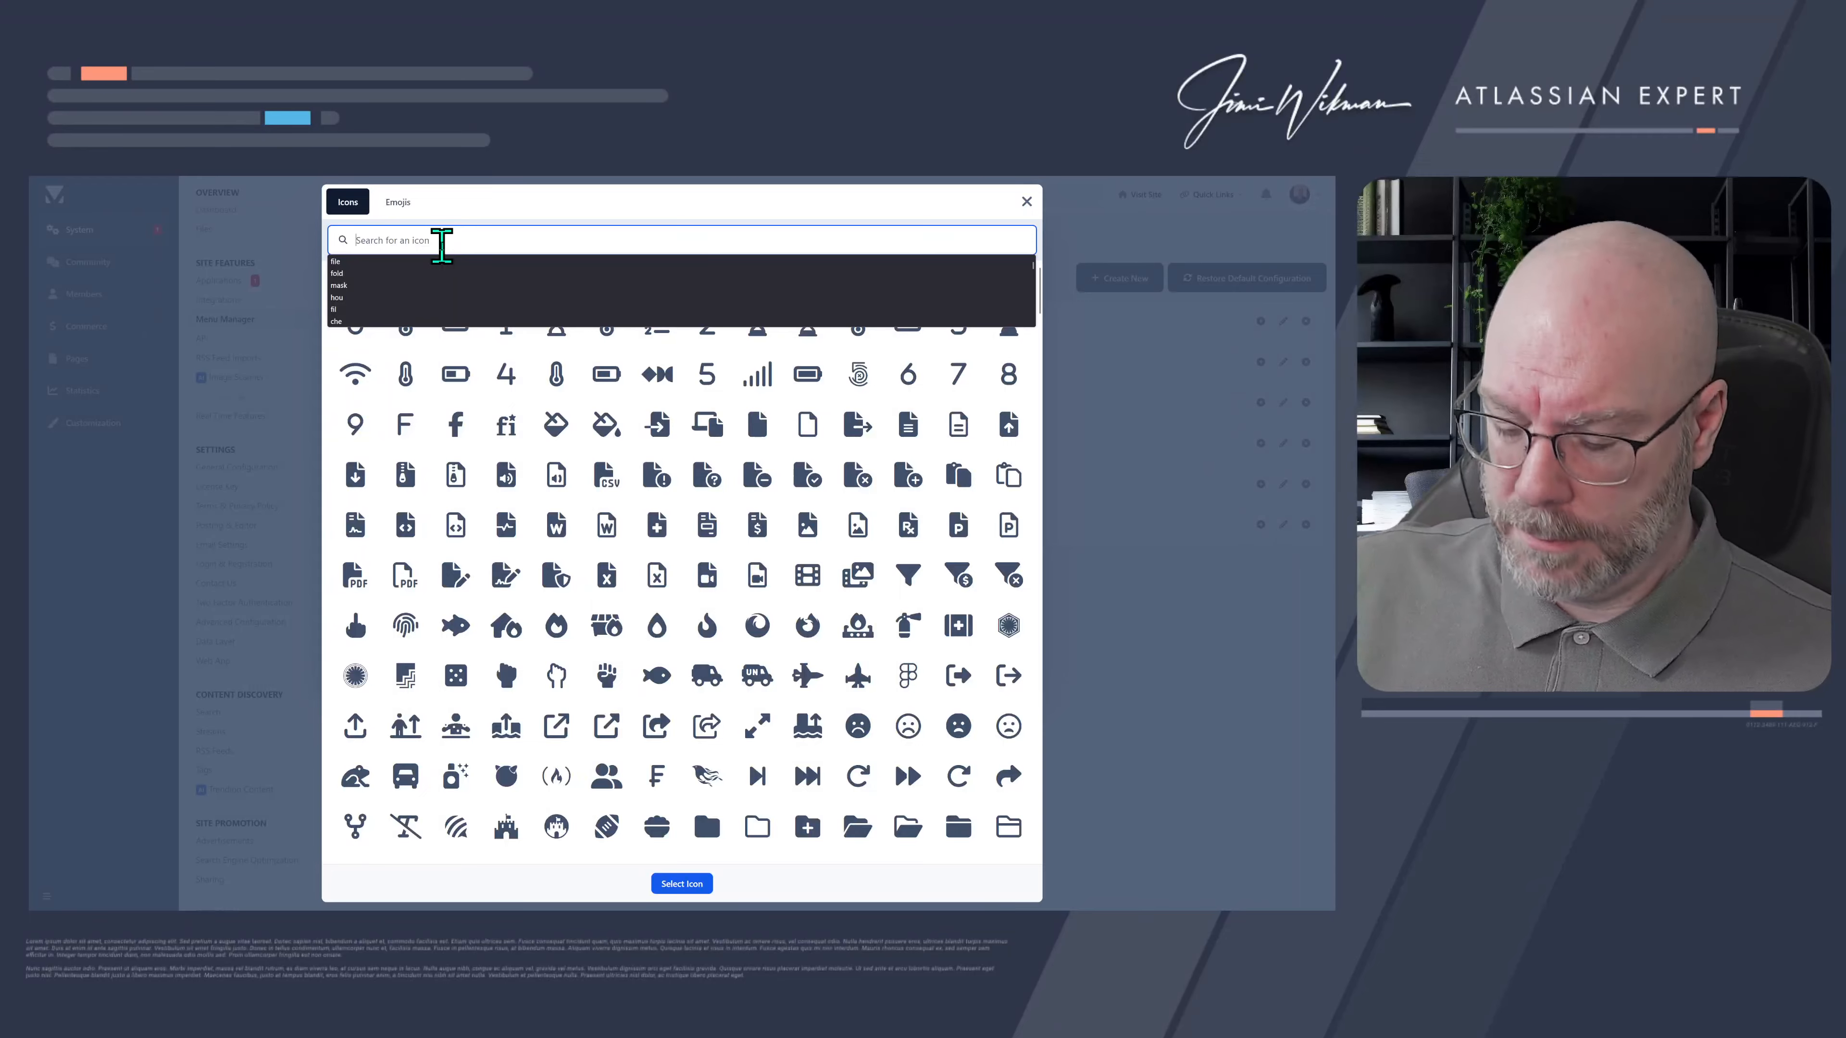
{"action": "type", "text": "book"}
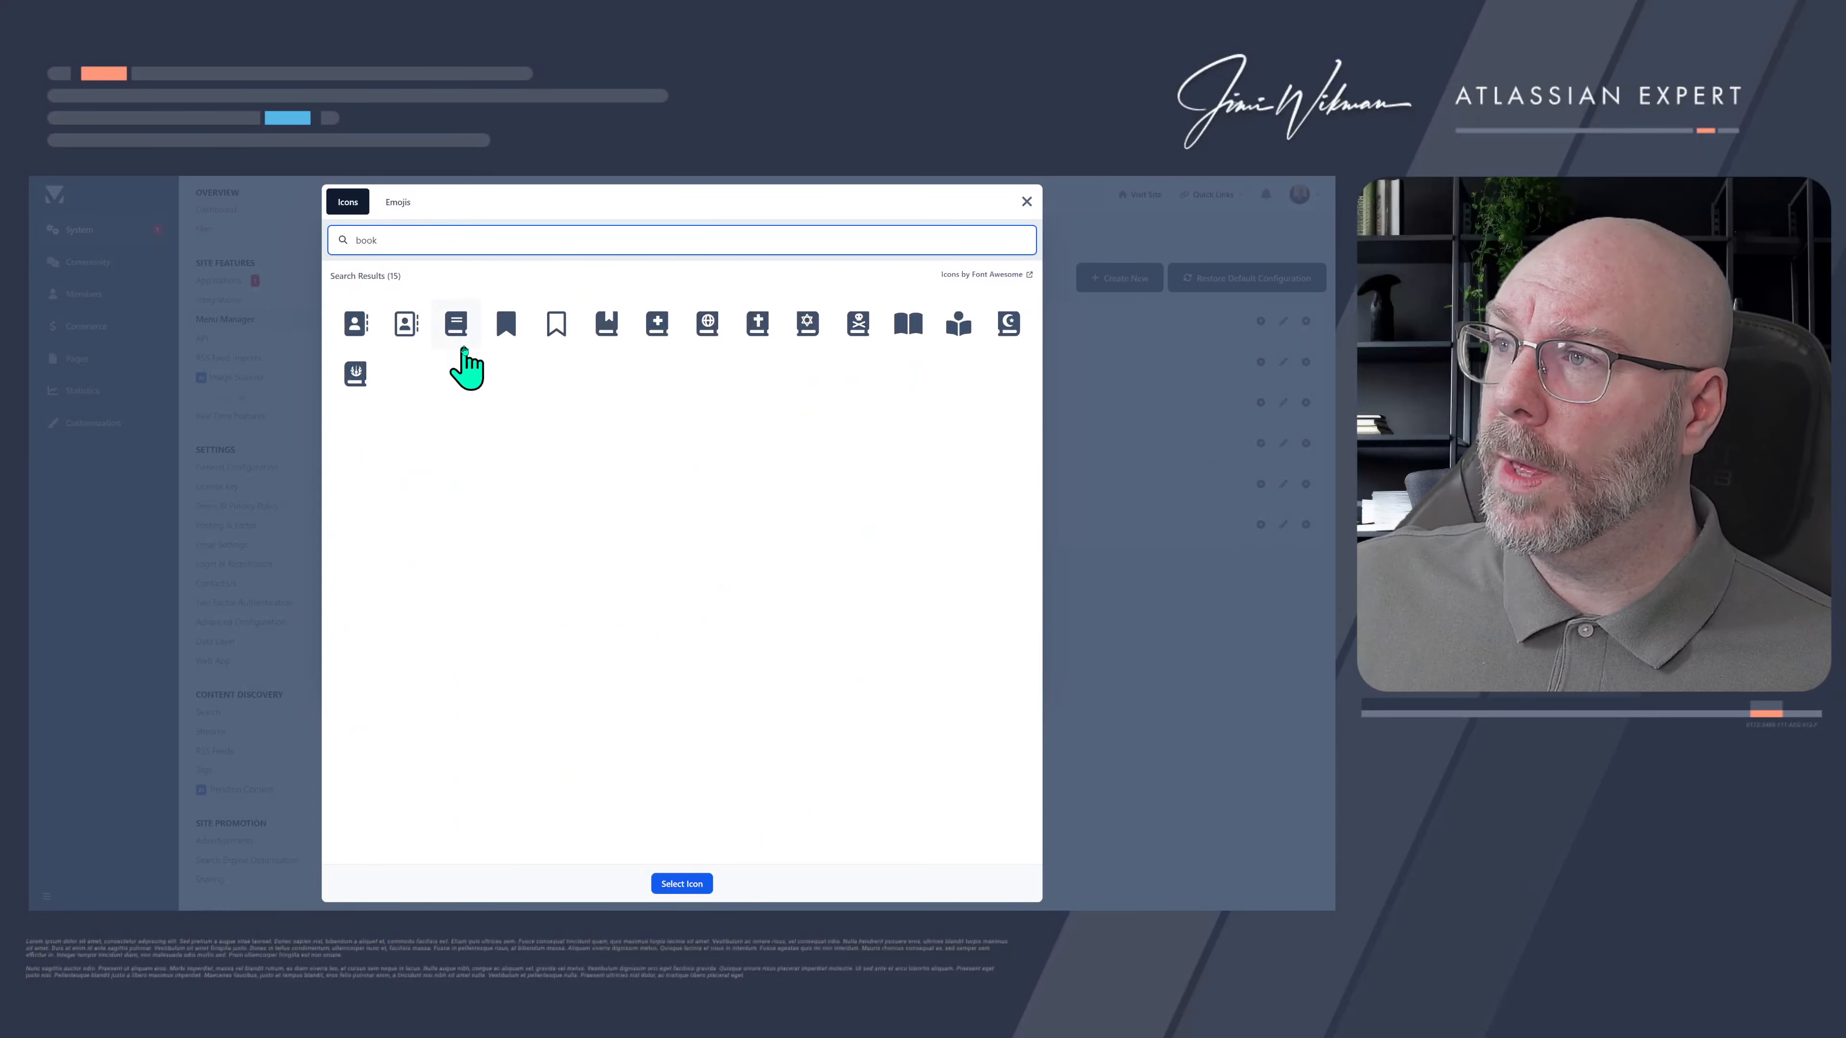
{"action": "left_click", "coordinate": [609, 336]}
{"action": "left_click", "coordinate": [664, 880]}
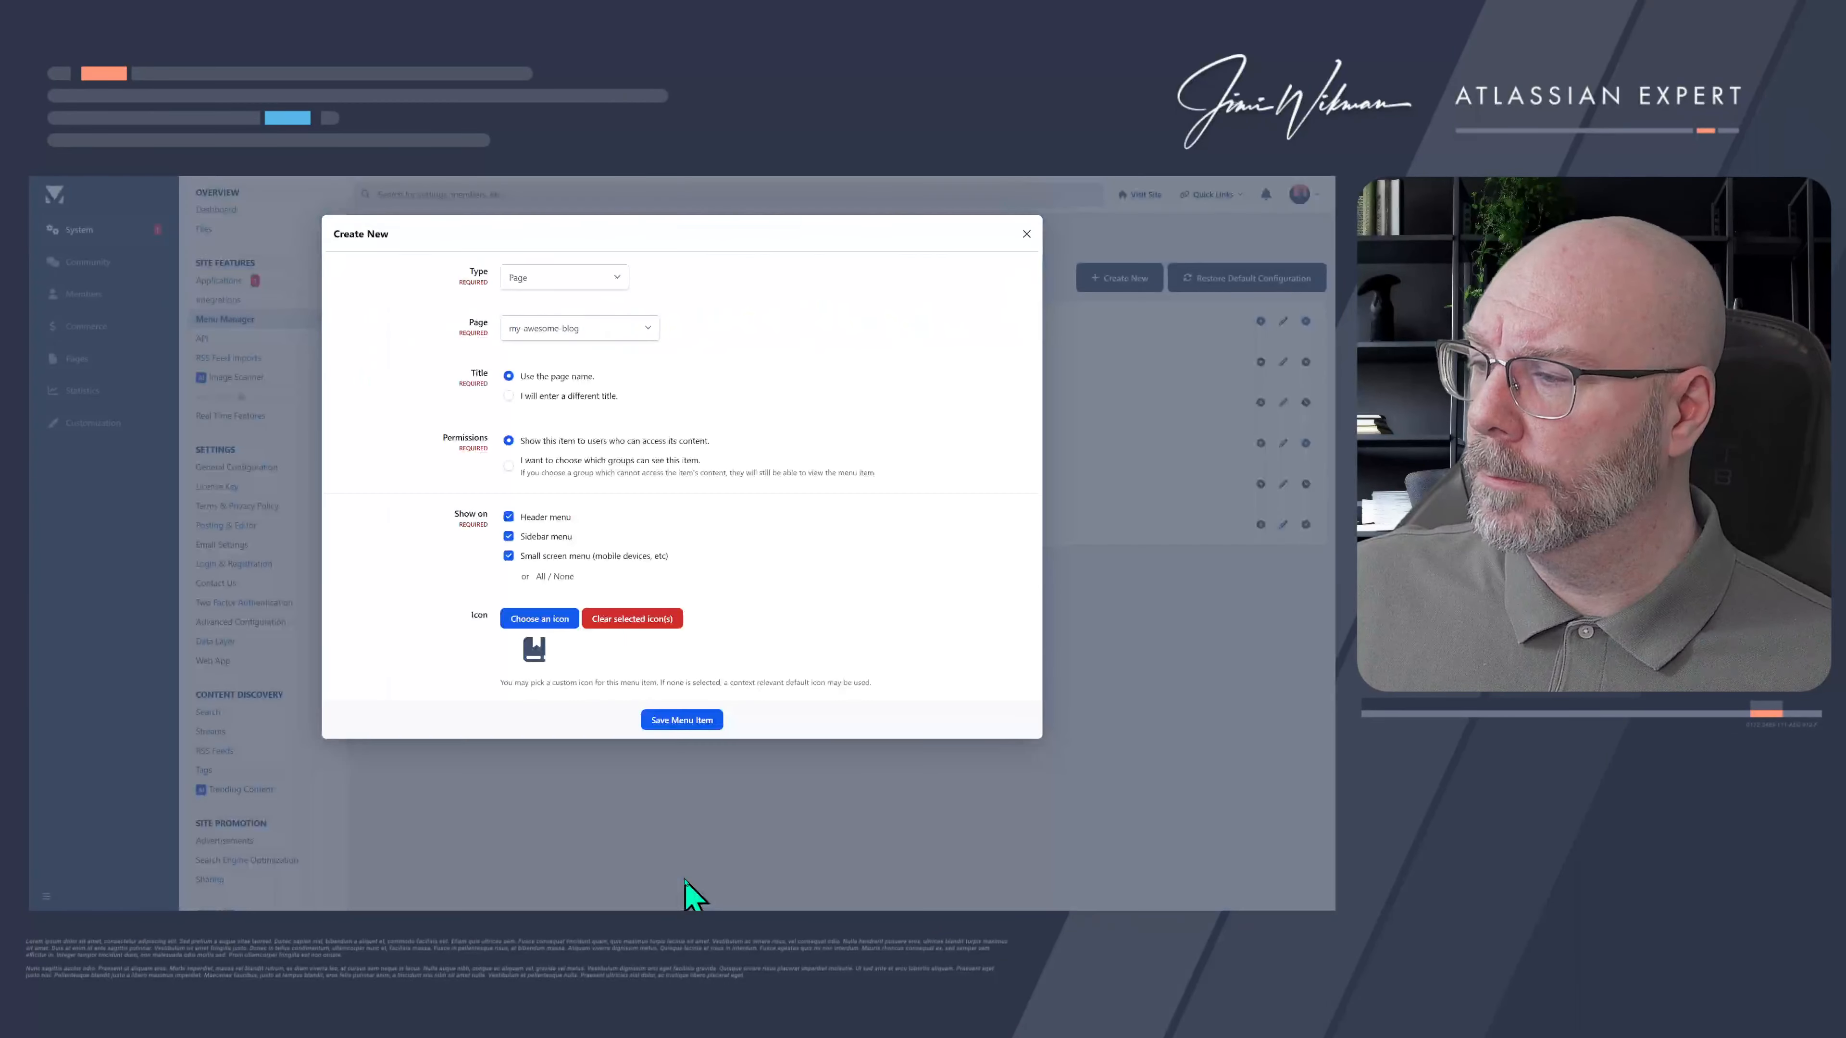
{"action": "left_click", "coordinate": [681, 719]}
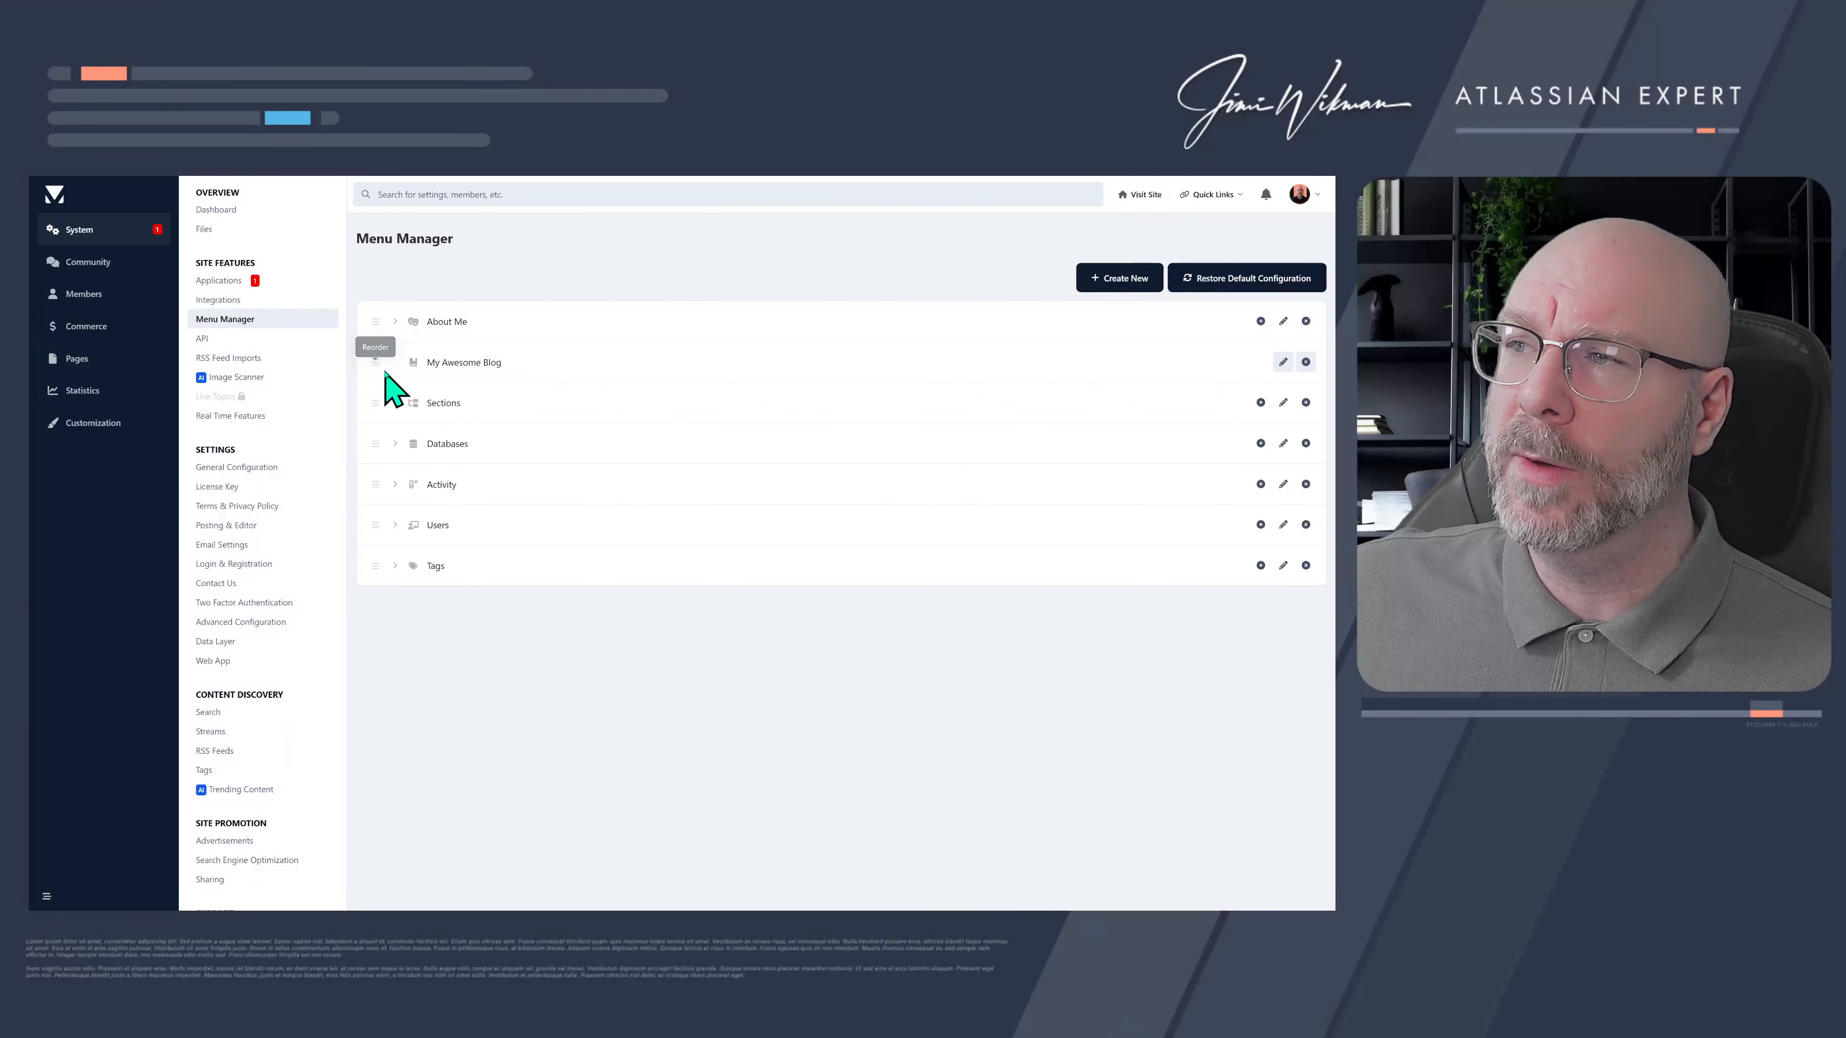
- Move My Awesome Blog below Tags and publish the menu, checking it on the reloaded public home page
{"action": "left_click_drag", "start_coordinate": [376, 357], "coordinate": [382, 570]}
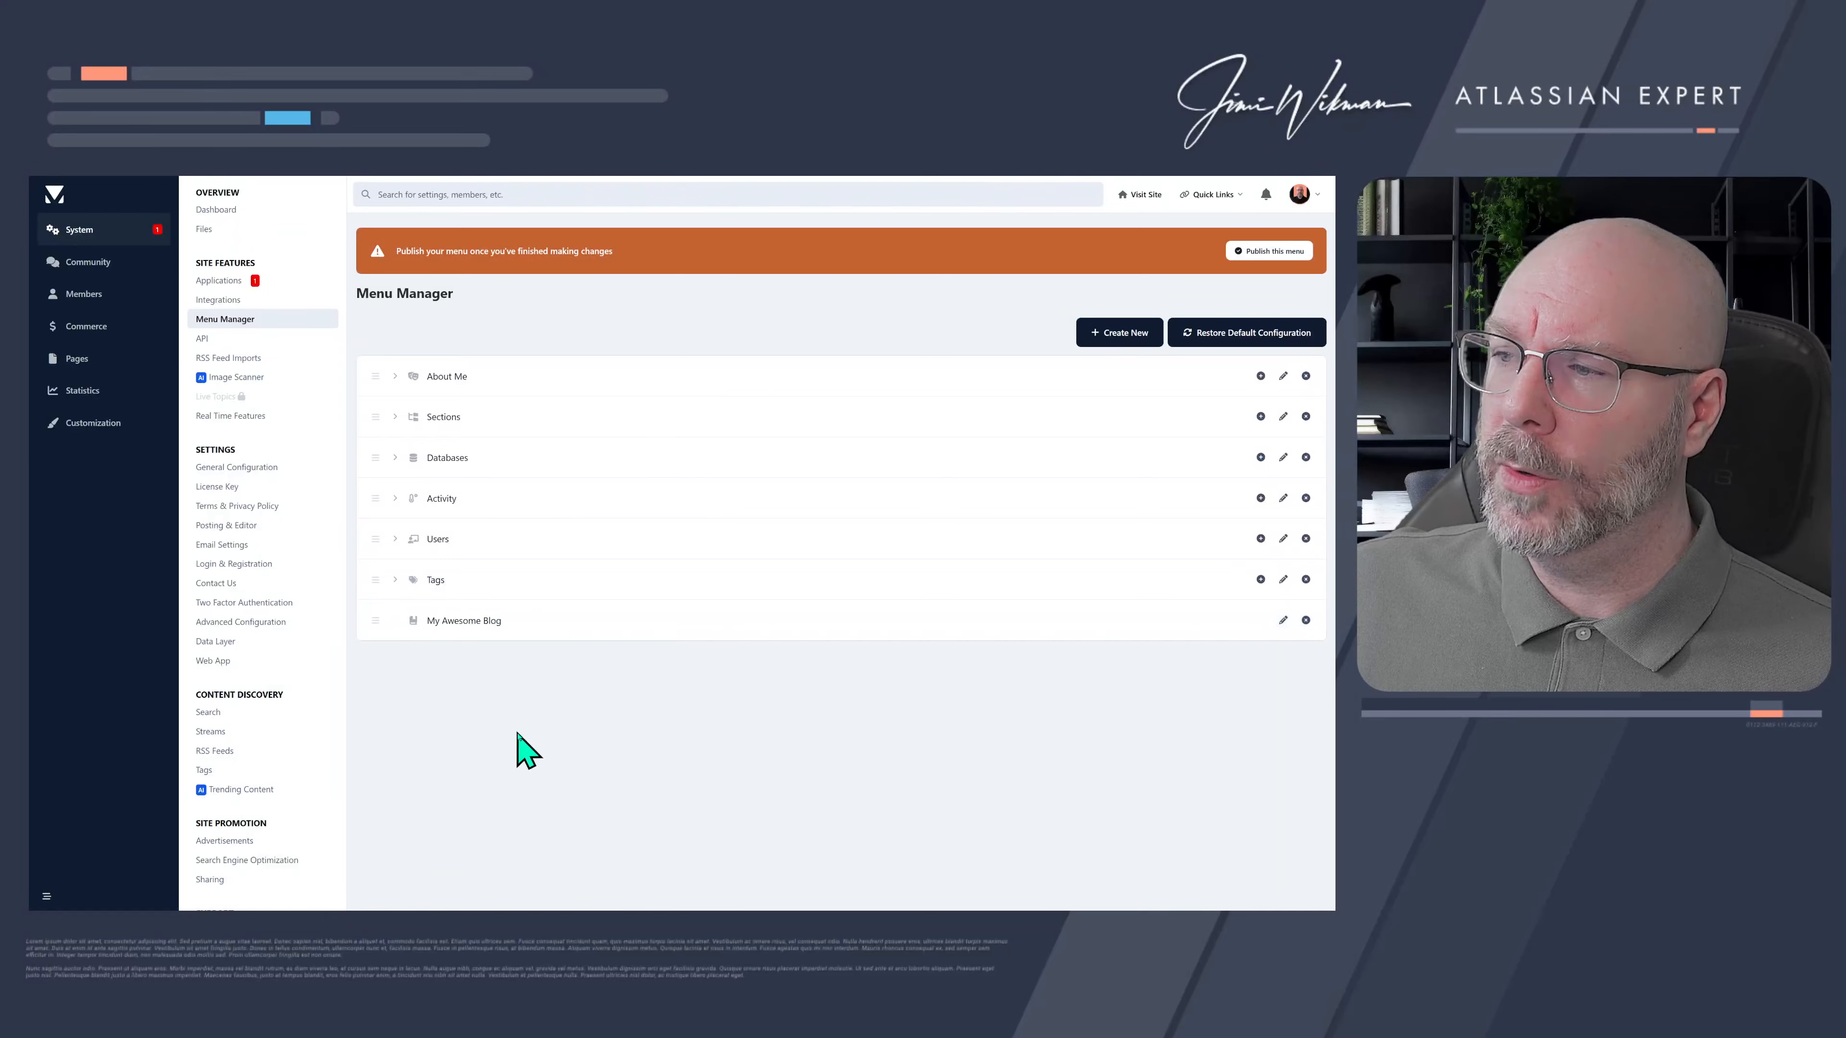
{"action": "left_click", "coordinate": [1273, 251]}
{"action": "left_click", "coordinate": [640, 335]}
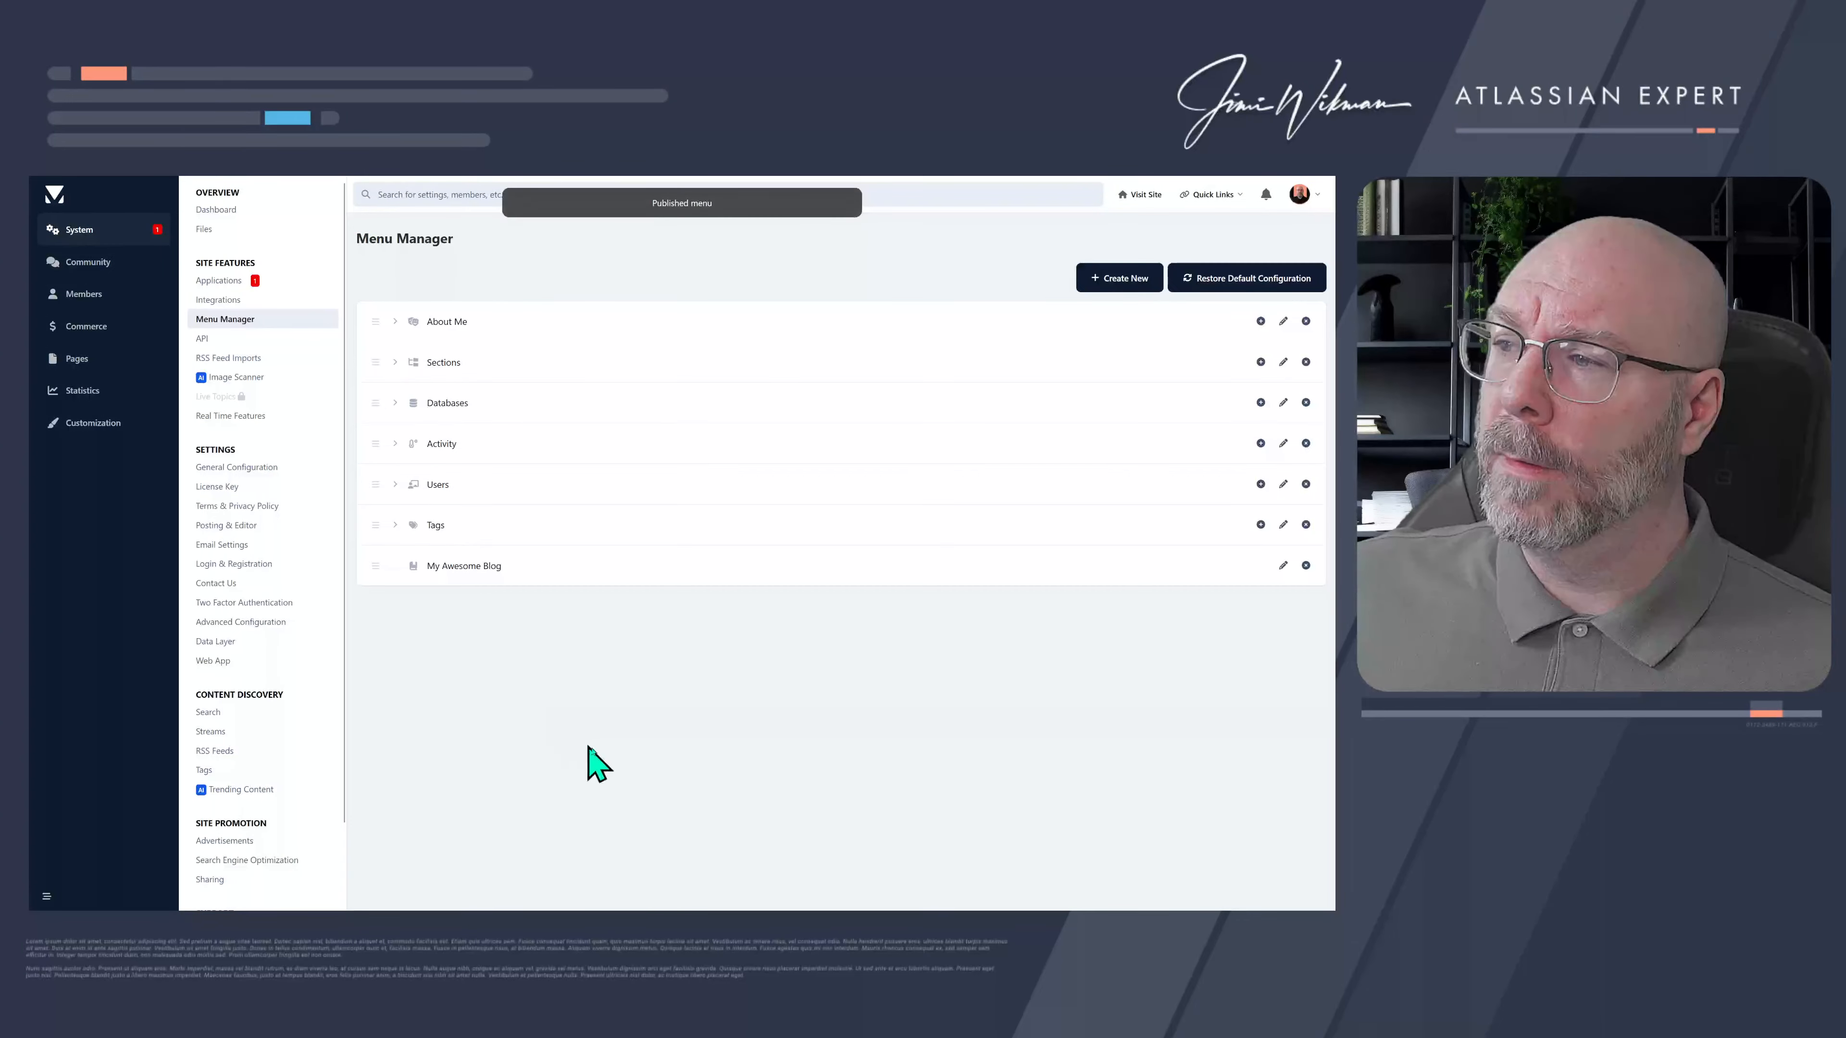
{"action": "left_click", "coordinate": [239, 190]}
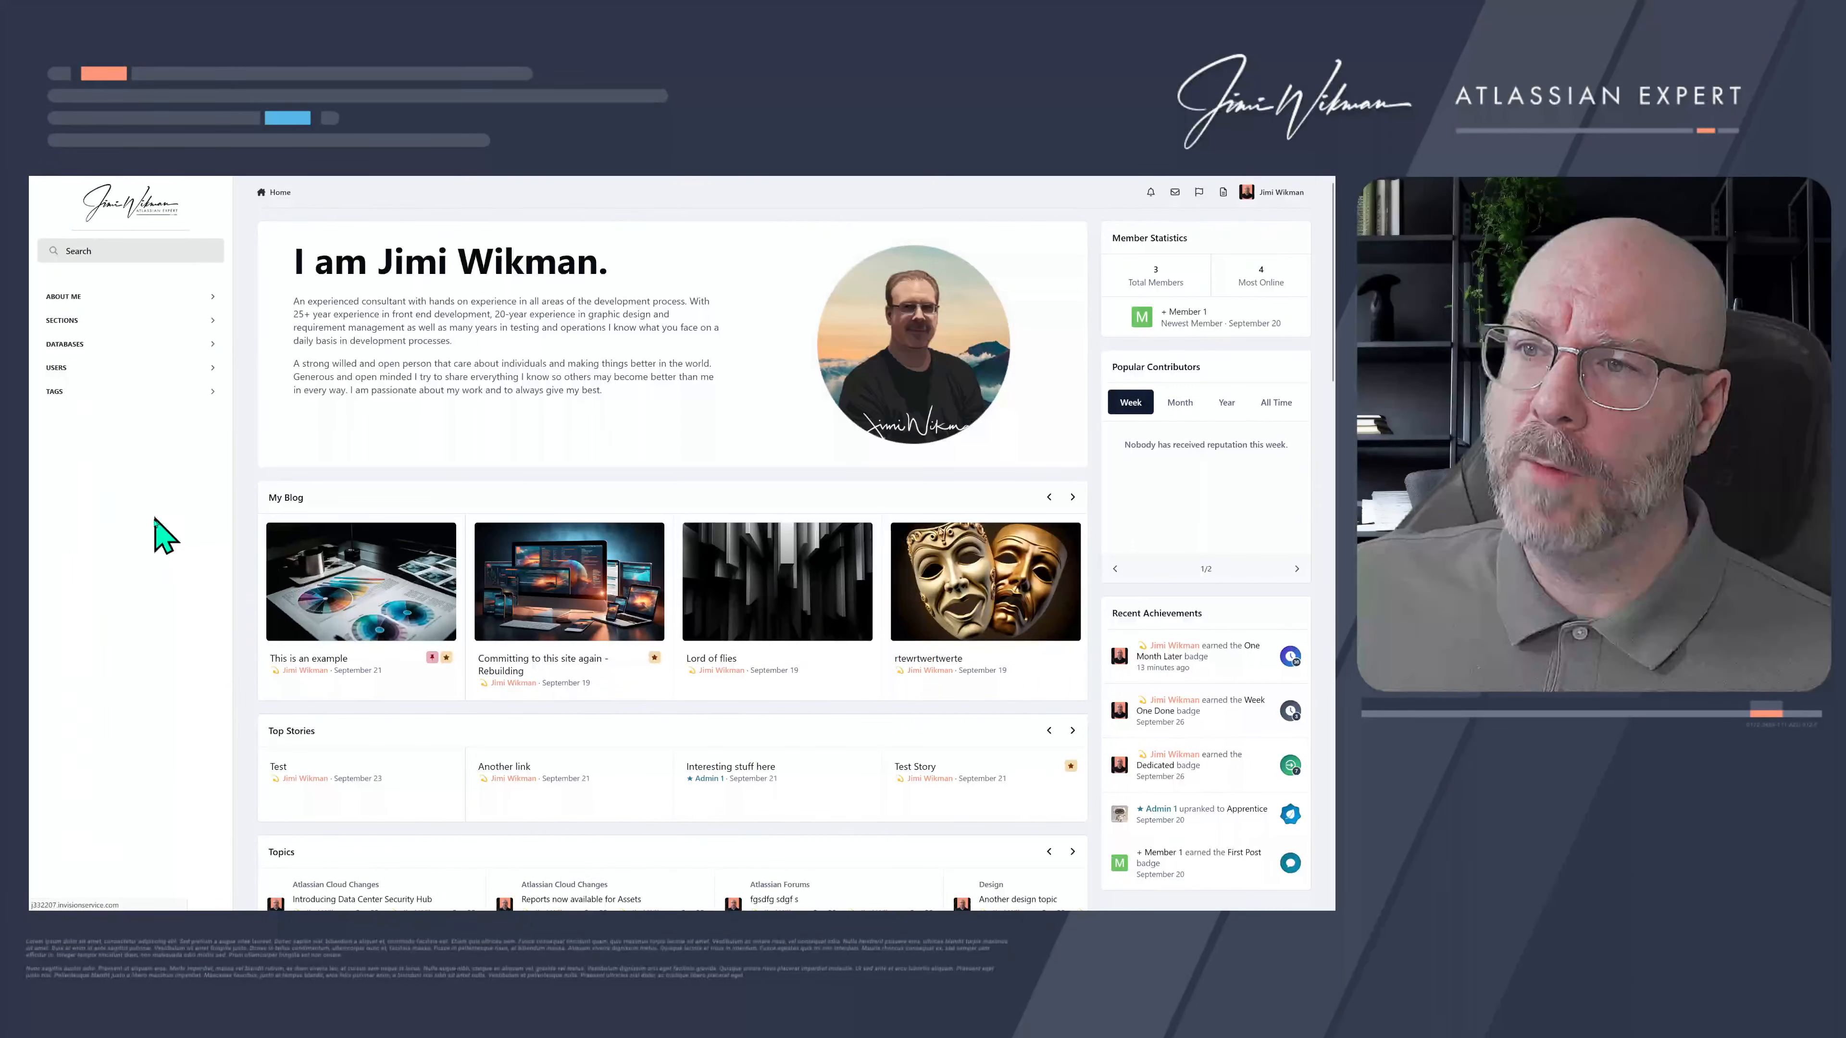
{"action": "key", "text": "F5"}
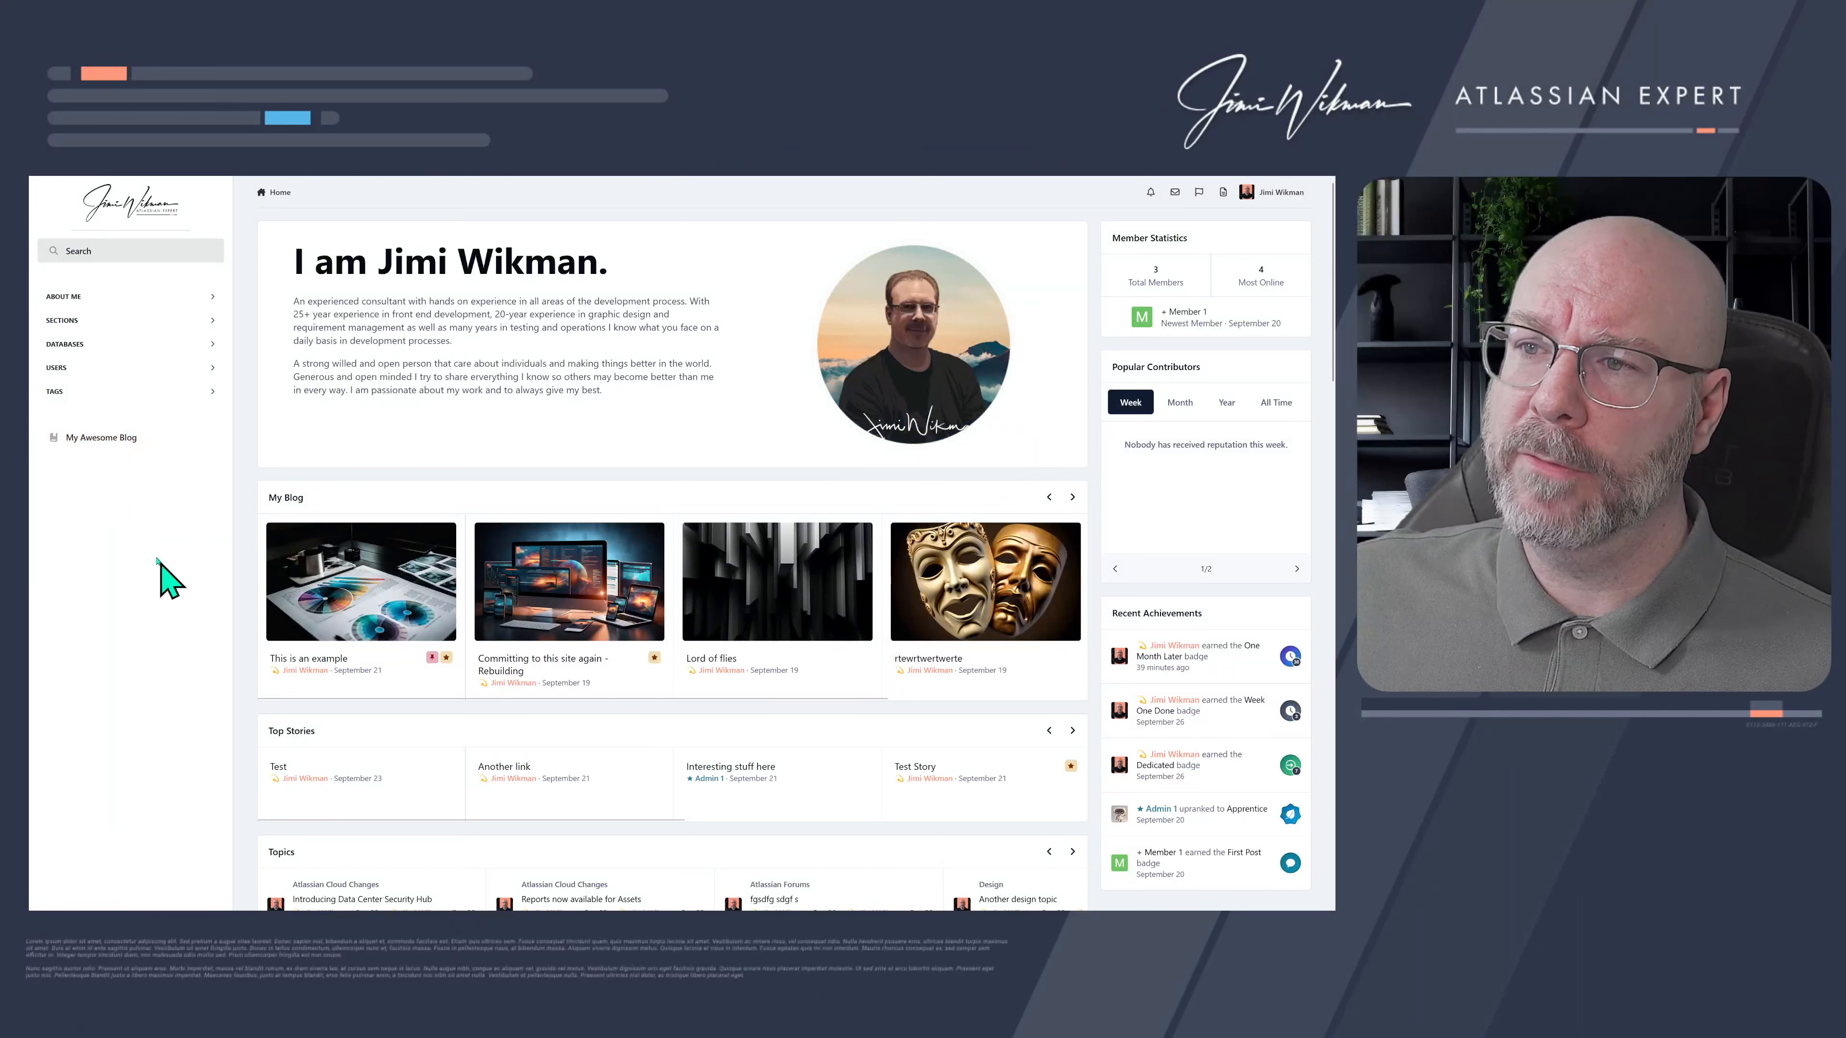
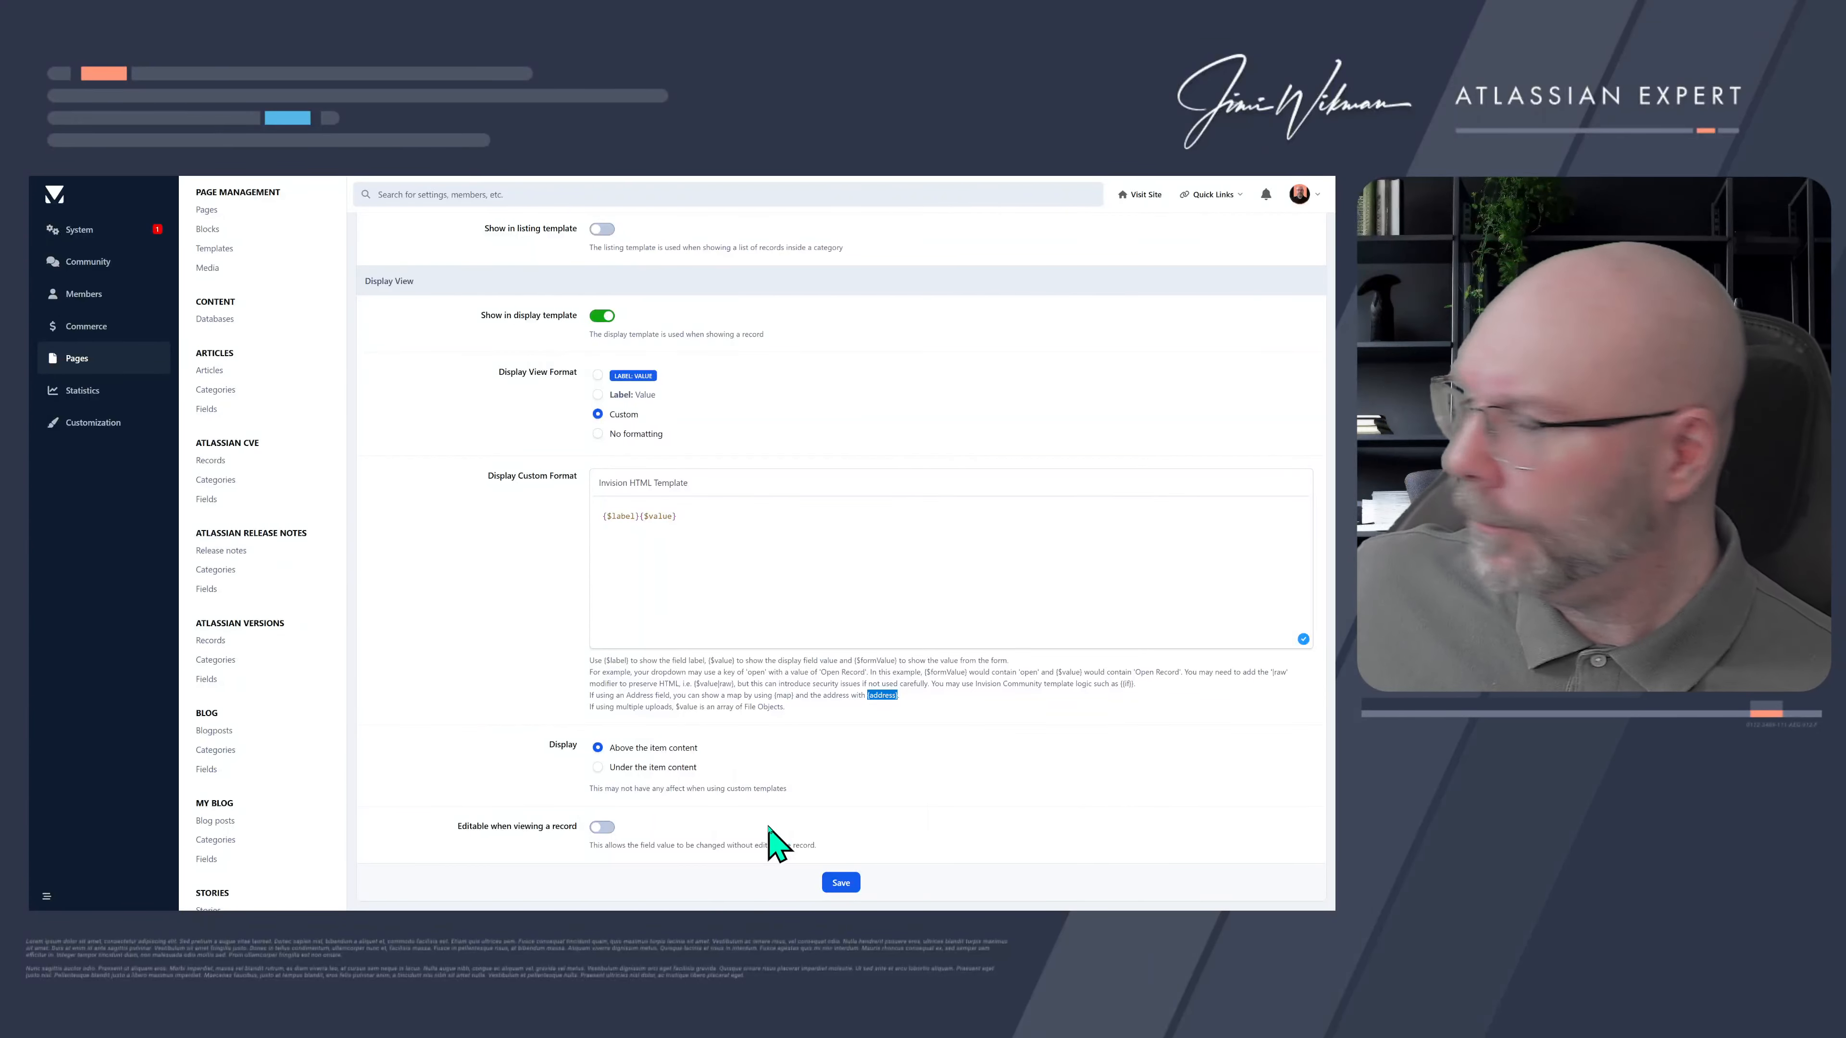
- Change the related-articles field's display view format from Custom to the label-value badge and pick a teal badge background
{"action": "left_click", "coordinate": [734, 523]}
{"action": "key", "text": "ctrl+a"}
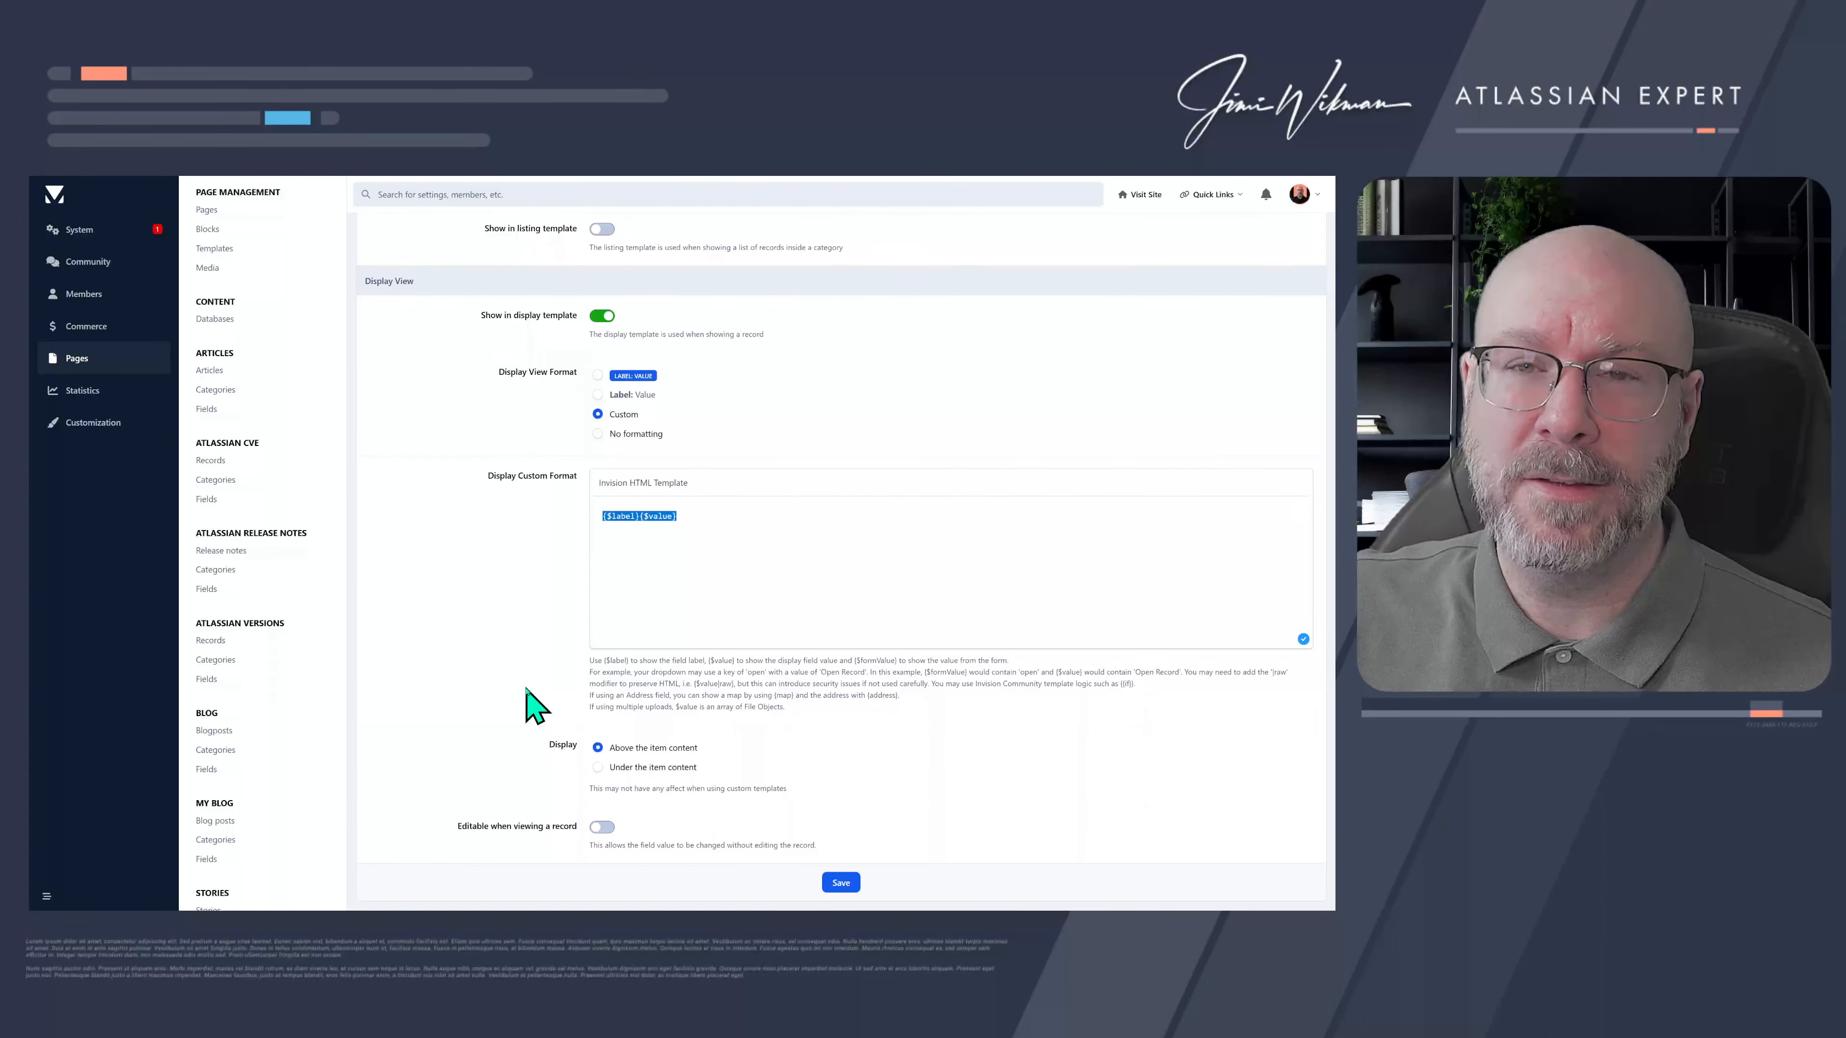
{"action": "left_click", "coordinate": [598, 375]}
{"action": "left_click", "coordinate": [622, 648]}
{"action": "left_click", "coordinate": [681, 860]}
{"action": "mouse_move", "coordinate": [731, 714]}
{"action": "left_mouse_down"}
{"action": "mouse_move", "coordinate": [758, 706]}
{"action": "mouse_move", "coordinate": [775, 725]}
{"action": "mouse_move", "coordinate": [712, 714]}
{"action": "mouse_move", "coordinate": [753, 734]}
{"action": "left_mouse_up"}
{"action": "left_click", "coordinate": [408, 701]}
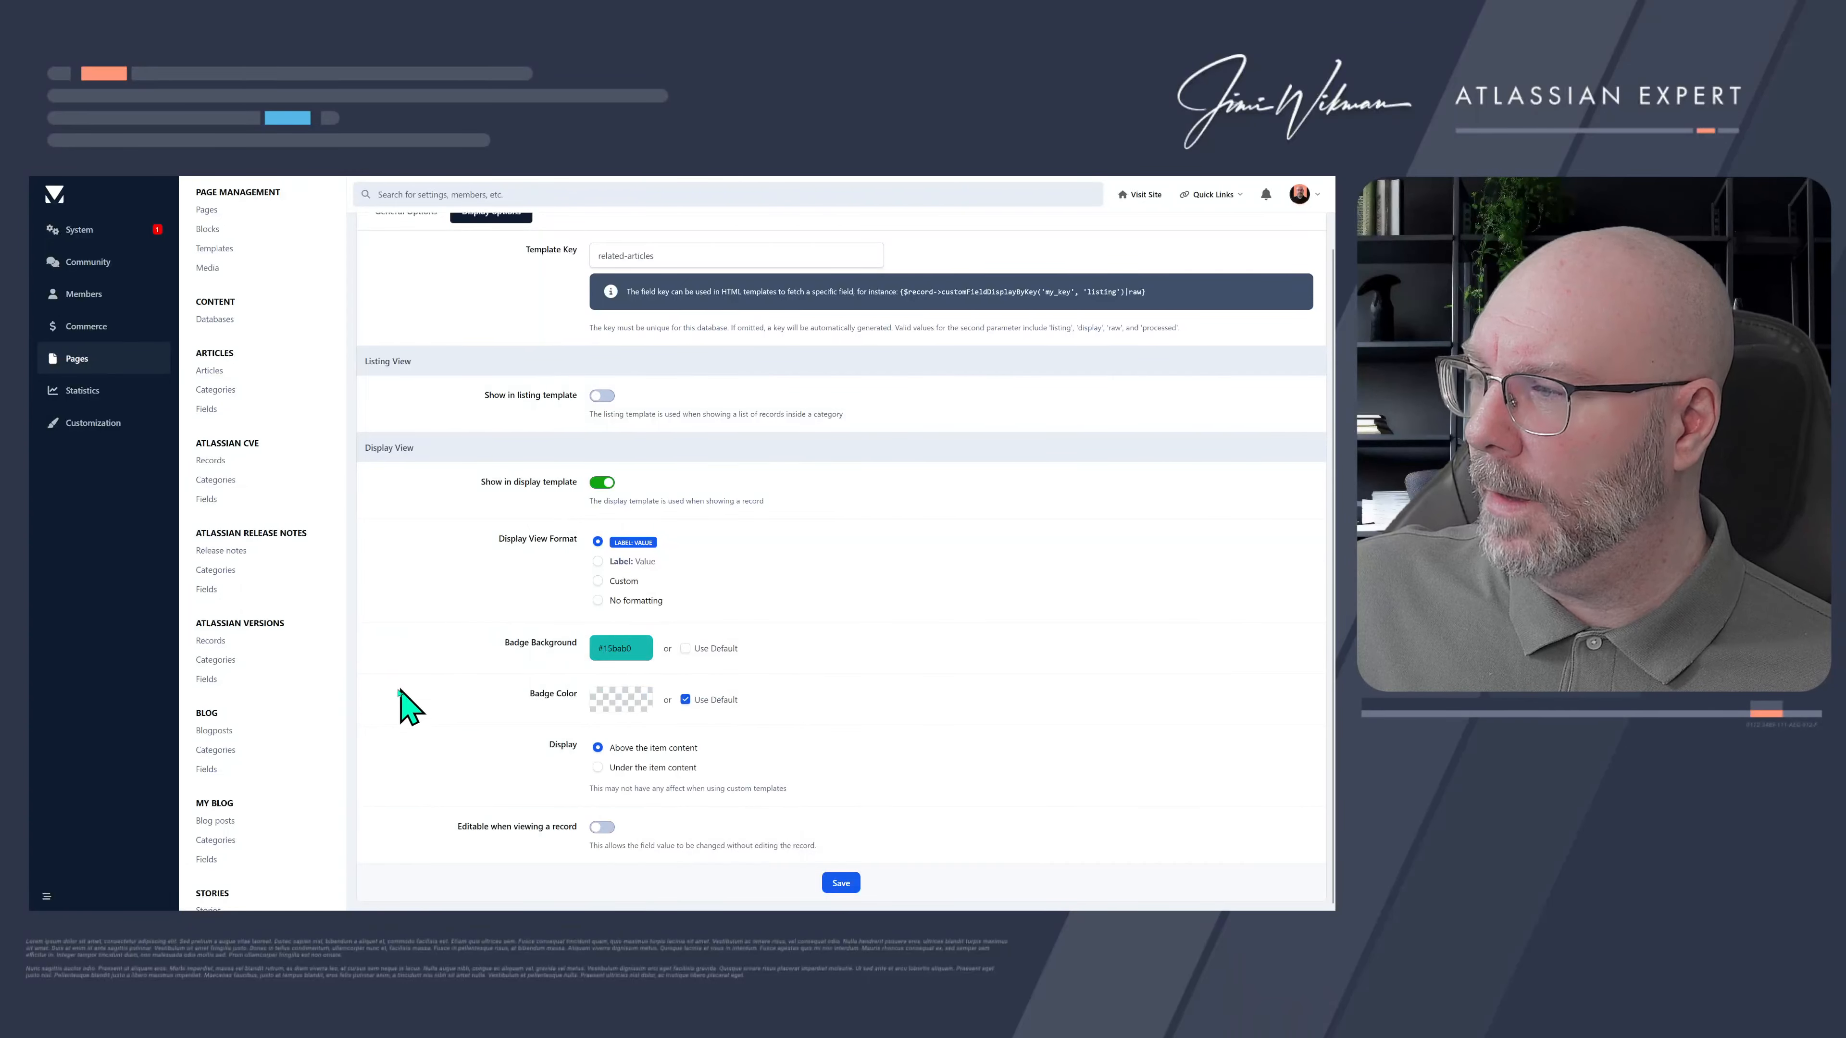
- Replace the default badge color with white, #ffffff
{"action": "left_click", "coordinate": [621, 699]}
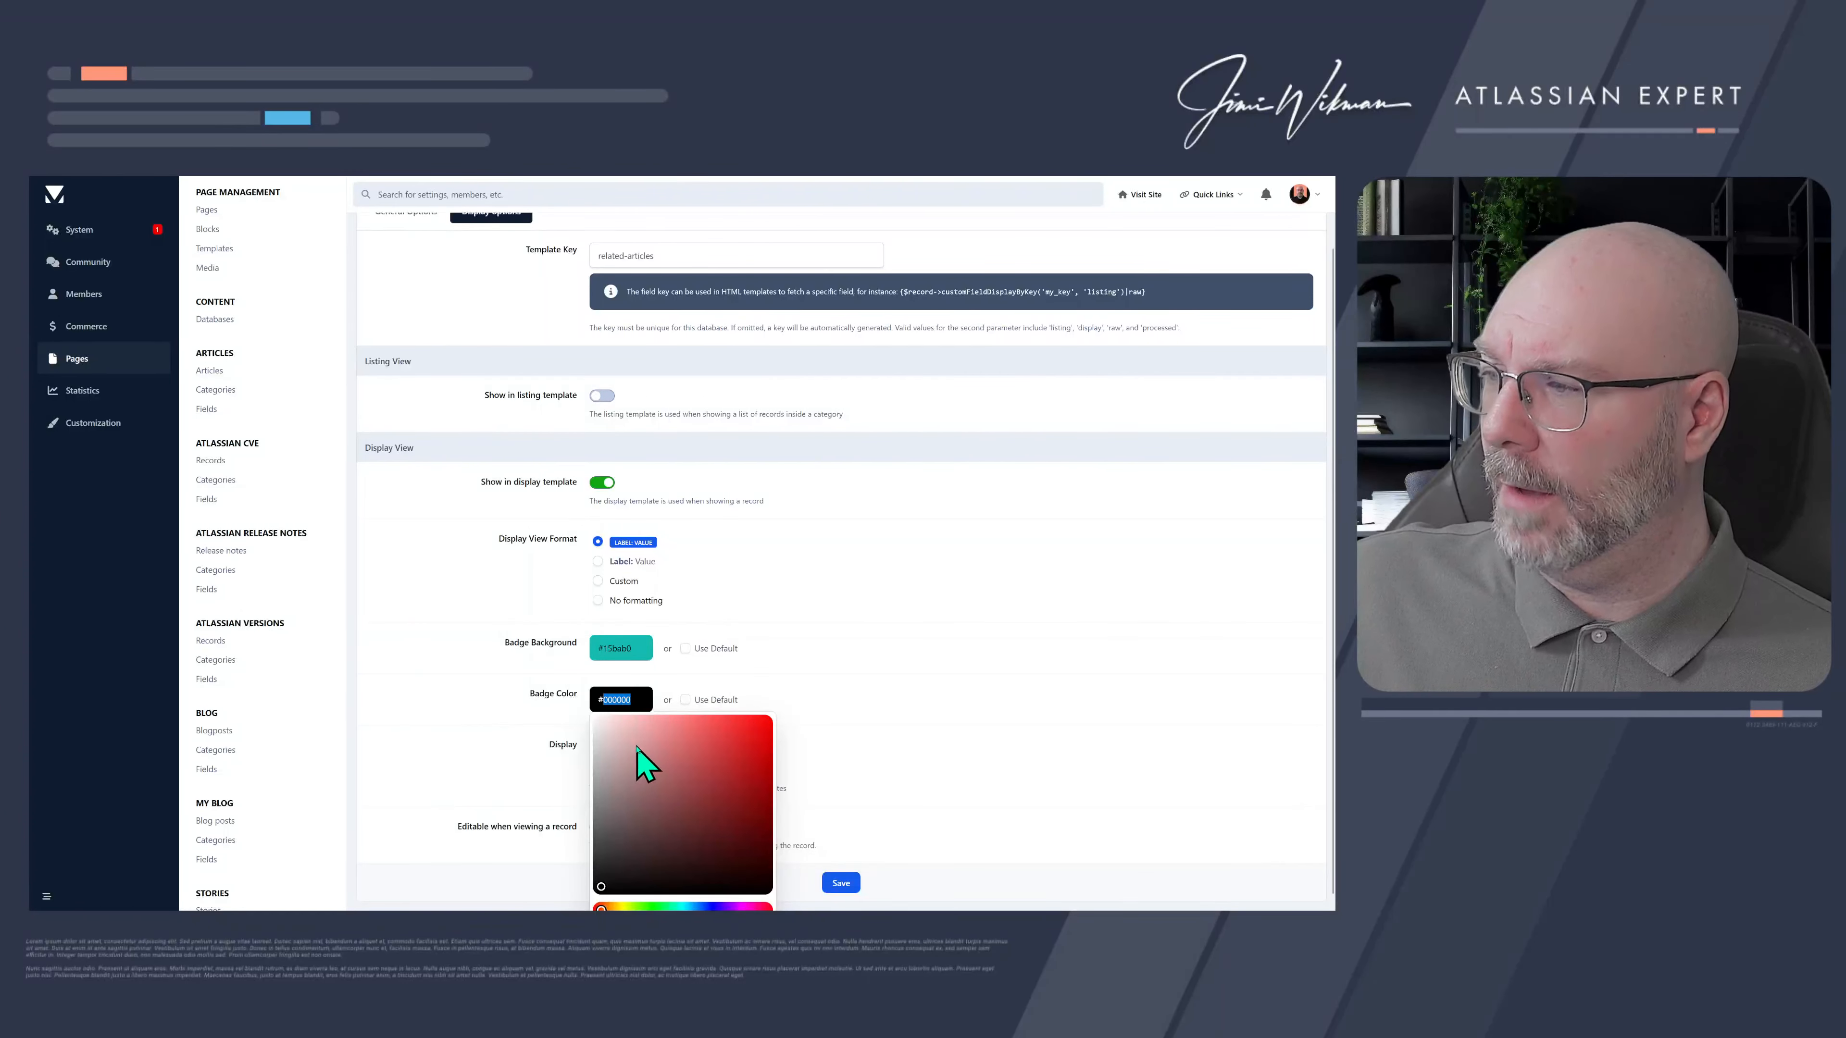
{"action": "left_click", "coordinate": [593, 869]}
{"action": "mouse_move", "coordinate": [590, 866]}
{"action": "left_mouse_down"}
{"action": "mouse_move", "coordinate": [686, 772]}
{"action": "mouse_move", "coordinate": [584, 715]}
{"action": "left_mouse_up"}
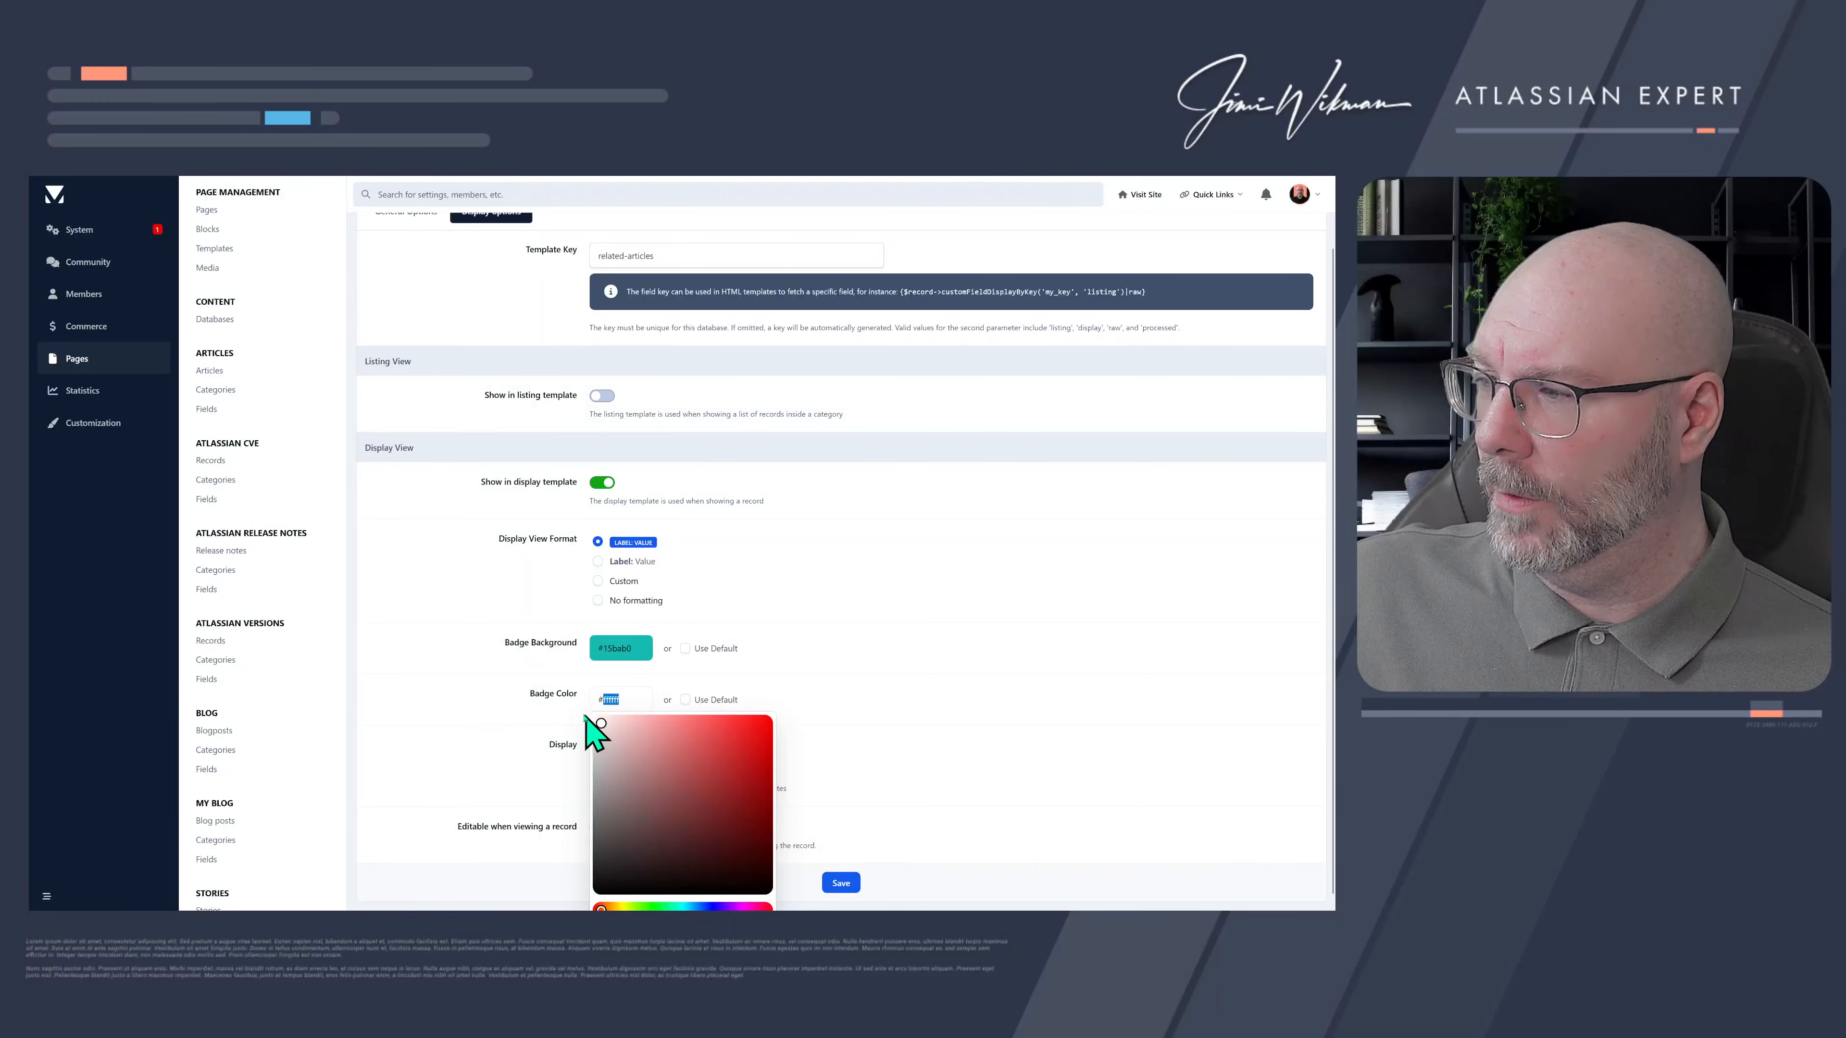
{"action": "left_click", "coordinate": [495, 675]}
- Darken the badge background to #00877f, display the field under the item content, and save it
{"action": "left_click", "coordinate": [636, 654]}
{"action": "left_click_drag", "start_coordinate": [701, 722], "coordinate": [774, 763]}
{"action": "left_click", "coordinate": [522, 679]}
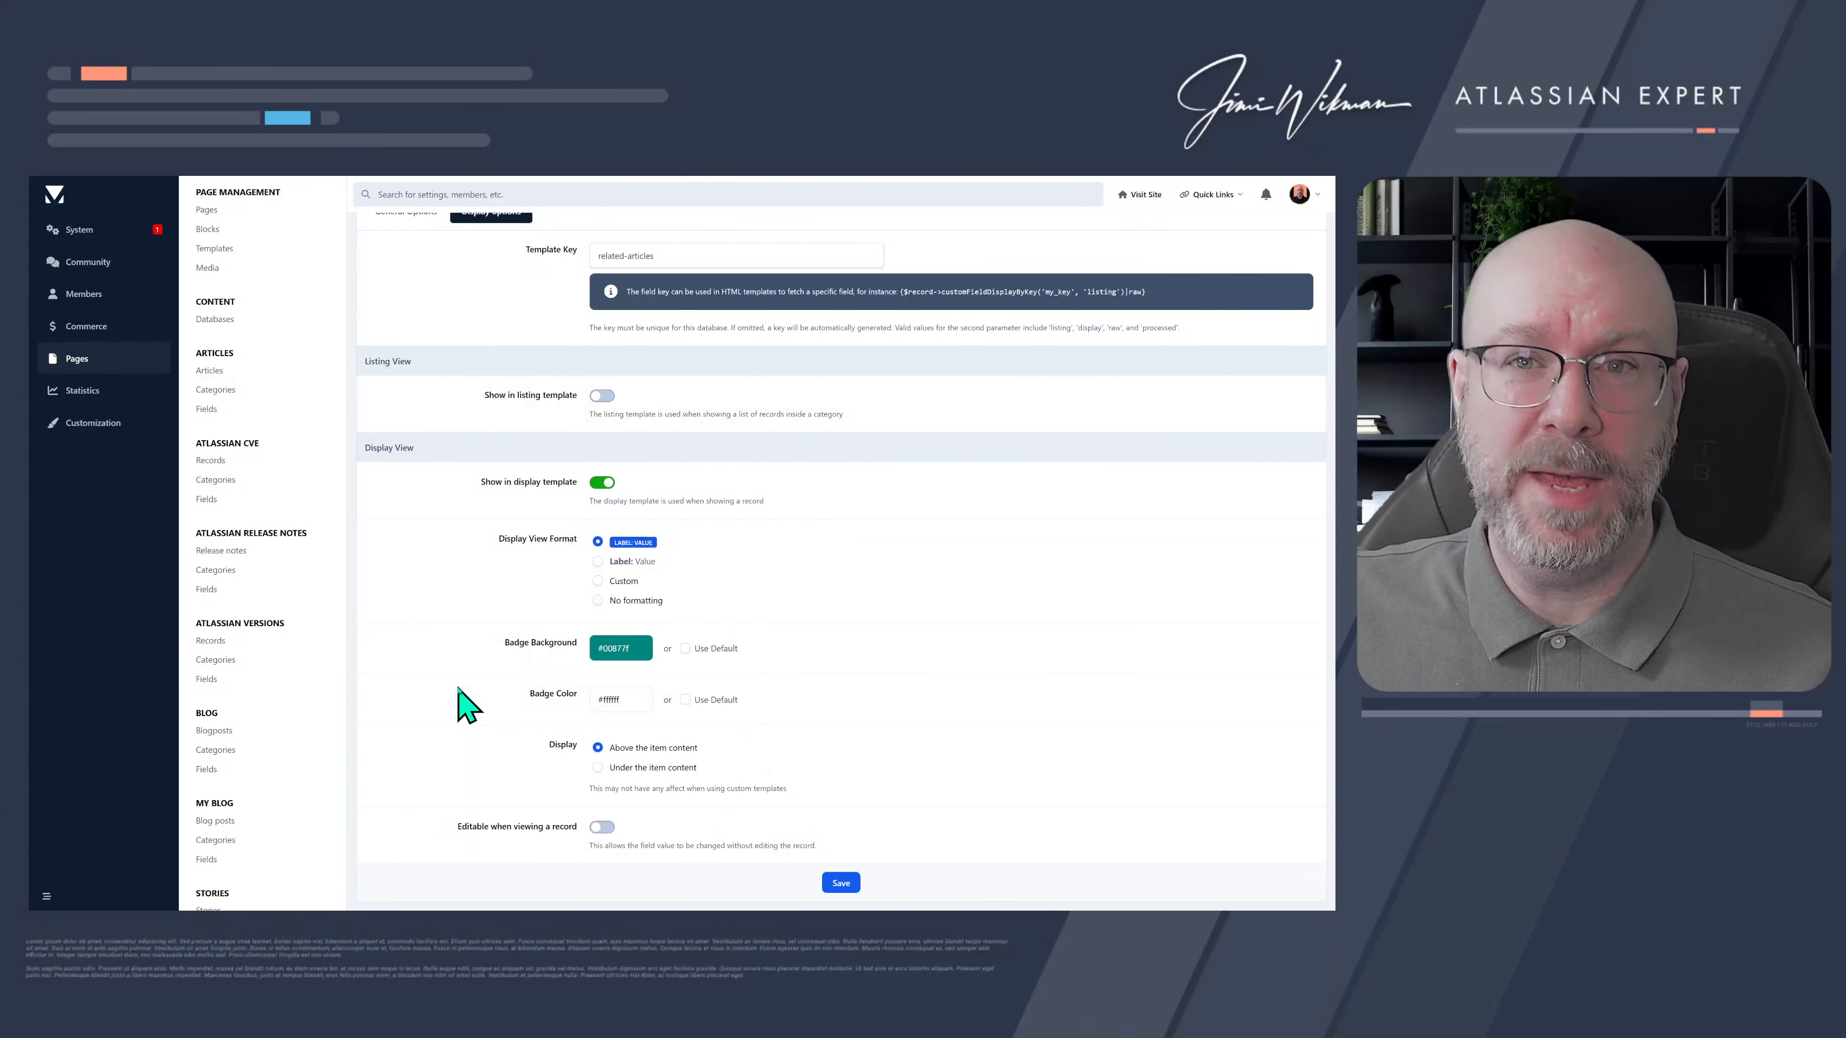
{"action": "left_click", "coordinate": [598, 768]}
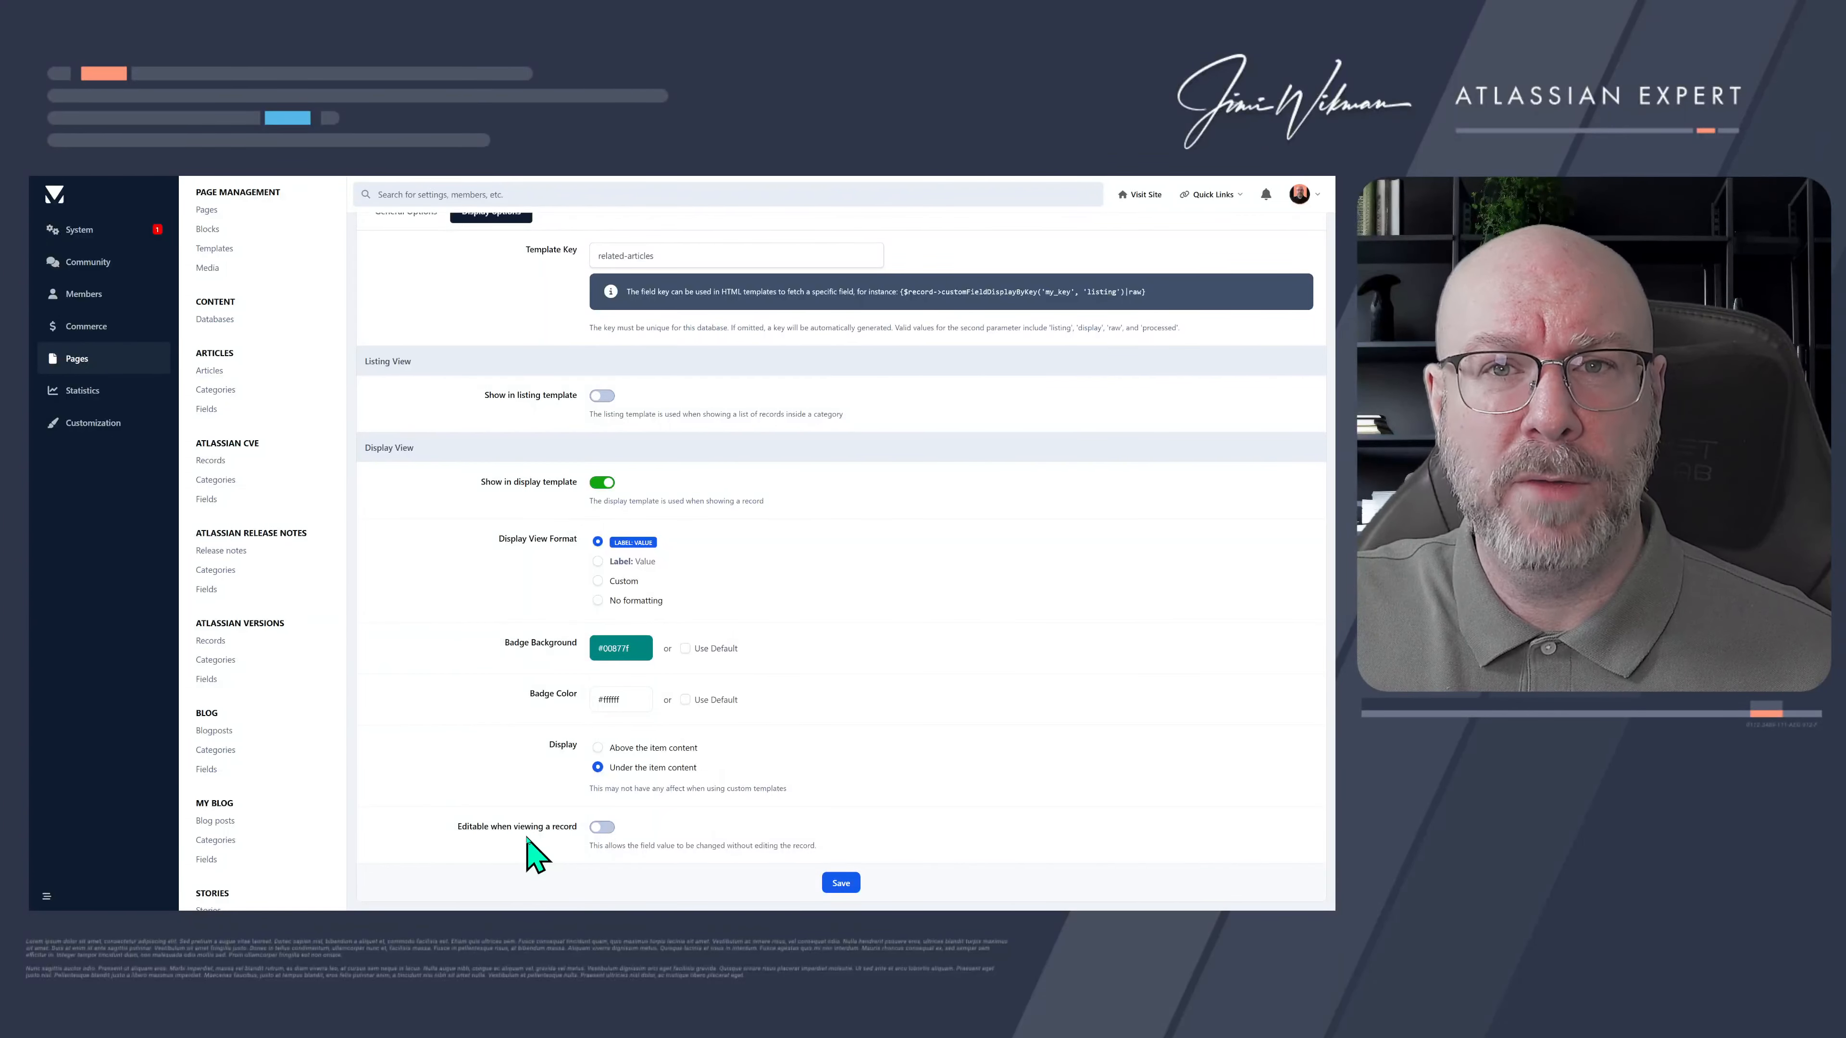
{"action": "left_click", "coordinate": [841, 882]}
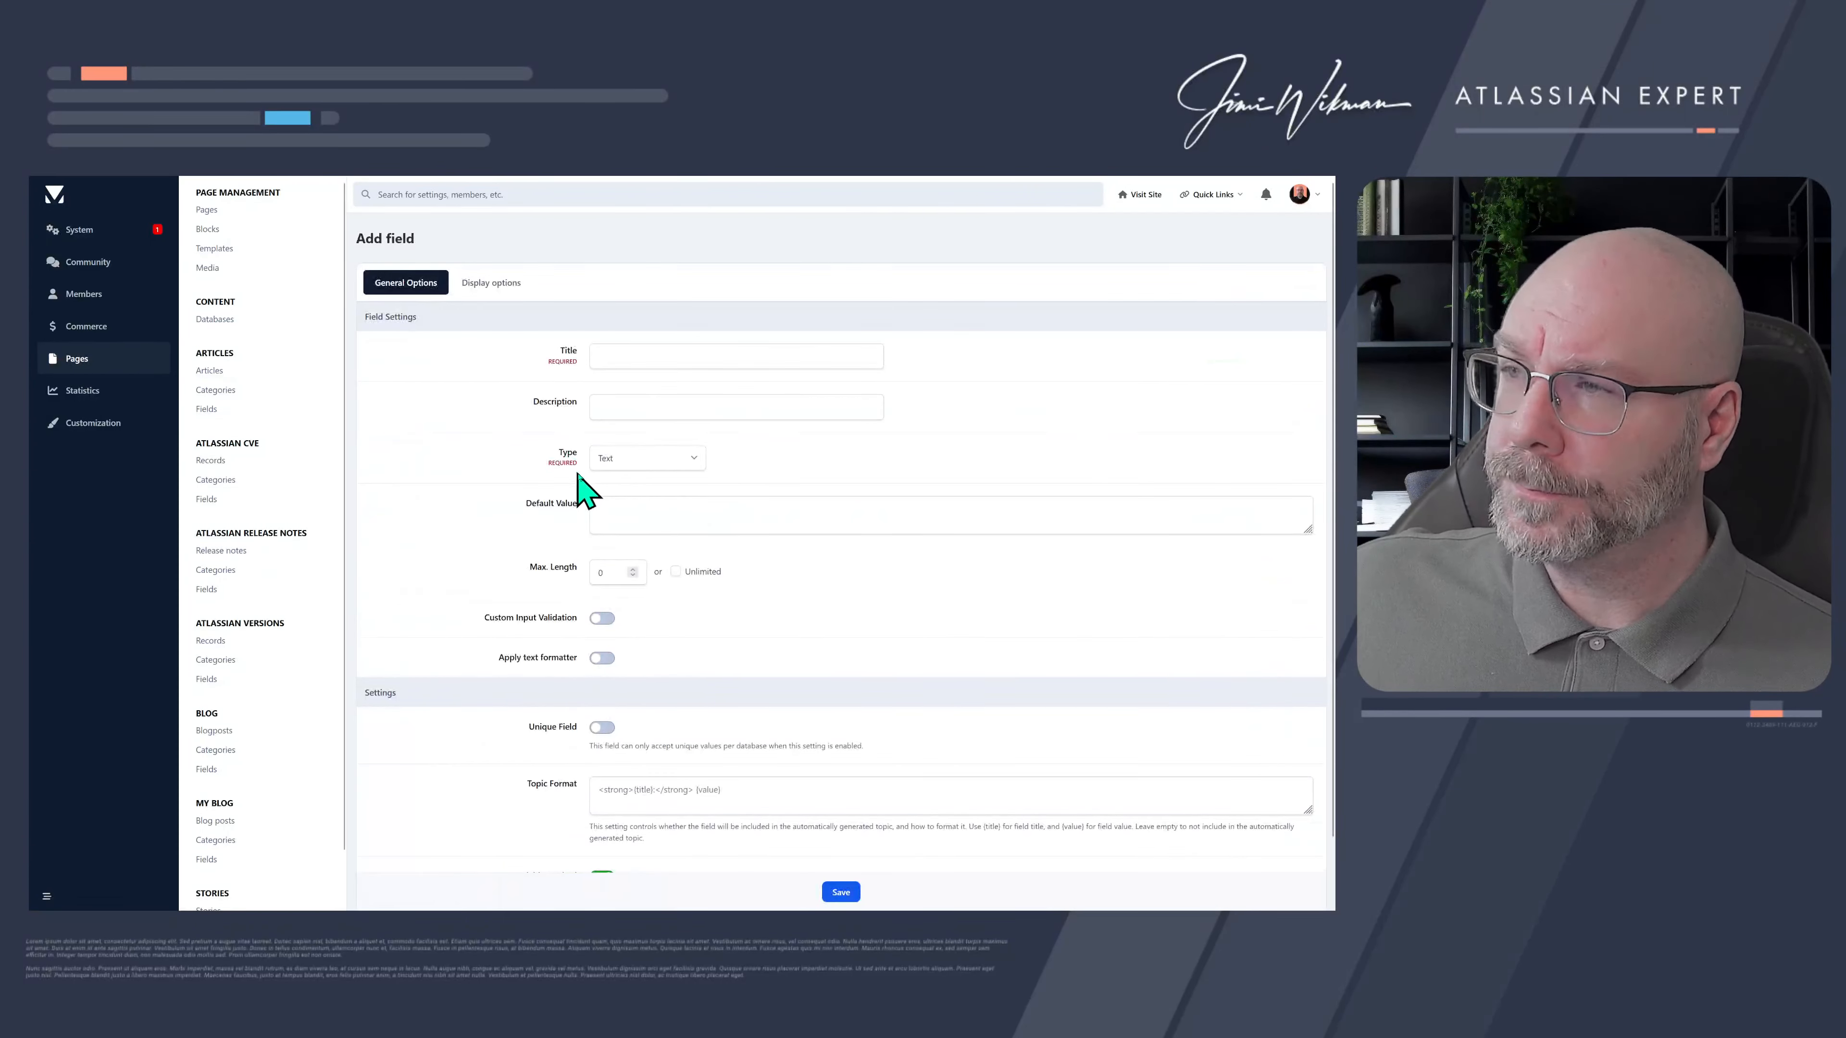
- Create an Editor-type field titled Author Bio in the Blog fields and save it
{"action": "left_click", "coordinate": [630, 359]}
{"action": "left_click", "coordinate": [639, 460]}
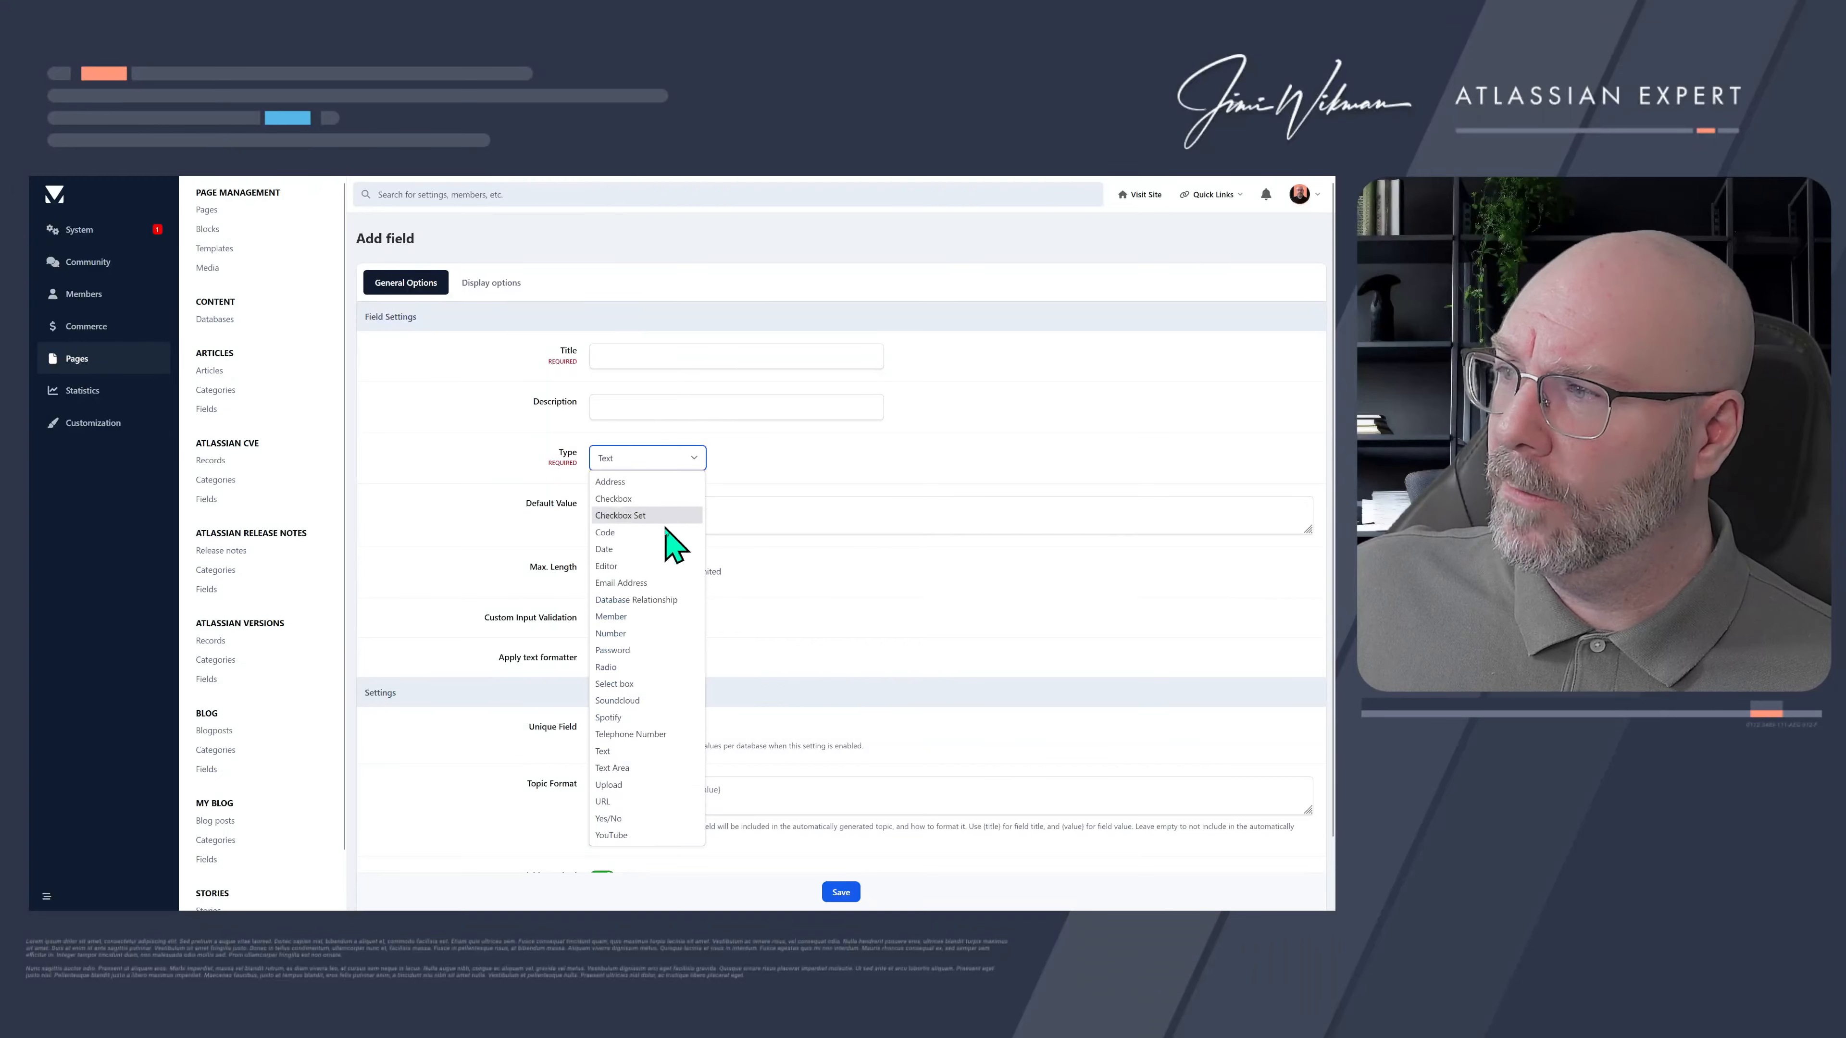
{"action": "left_click", "coordinate": [659, 585]}
{"action": "left_click", "coordinate": [620, 356]}
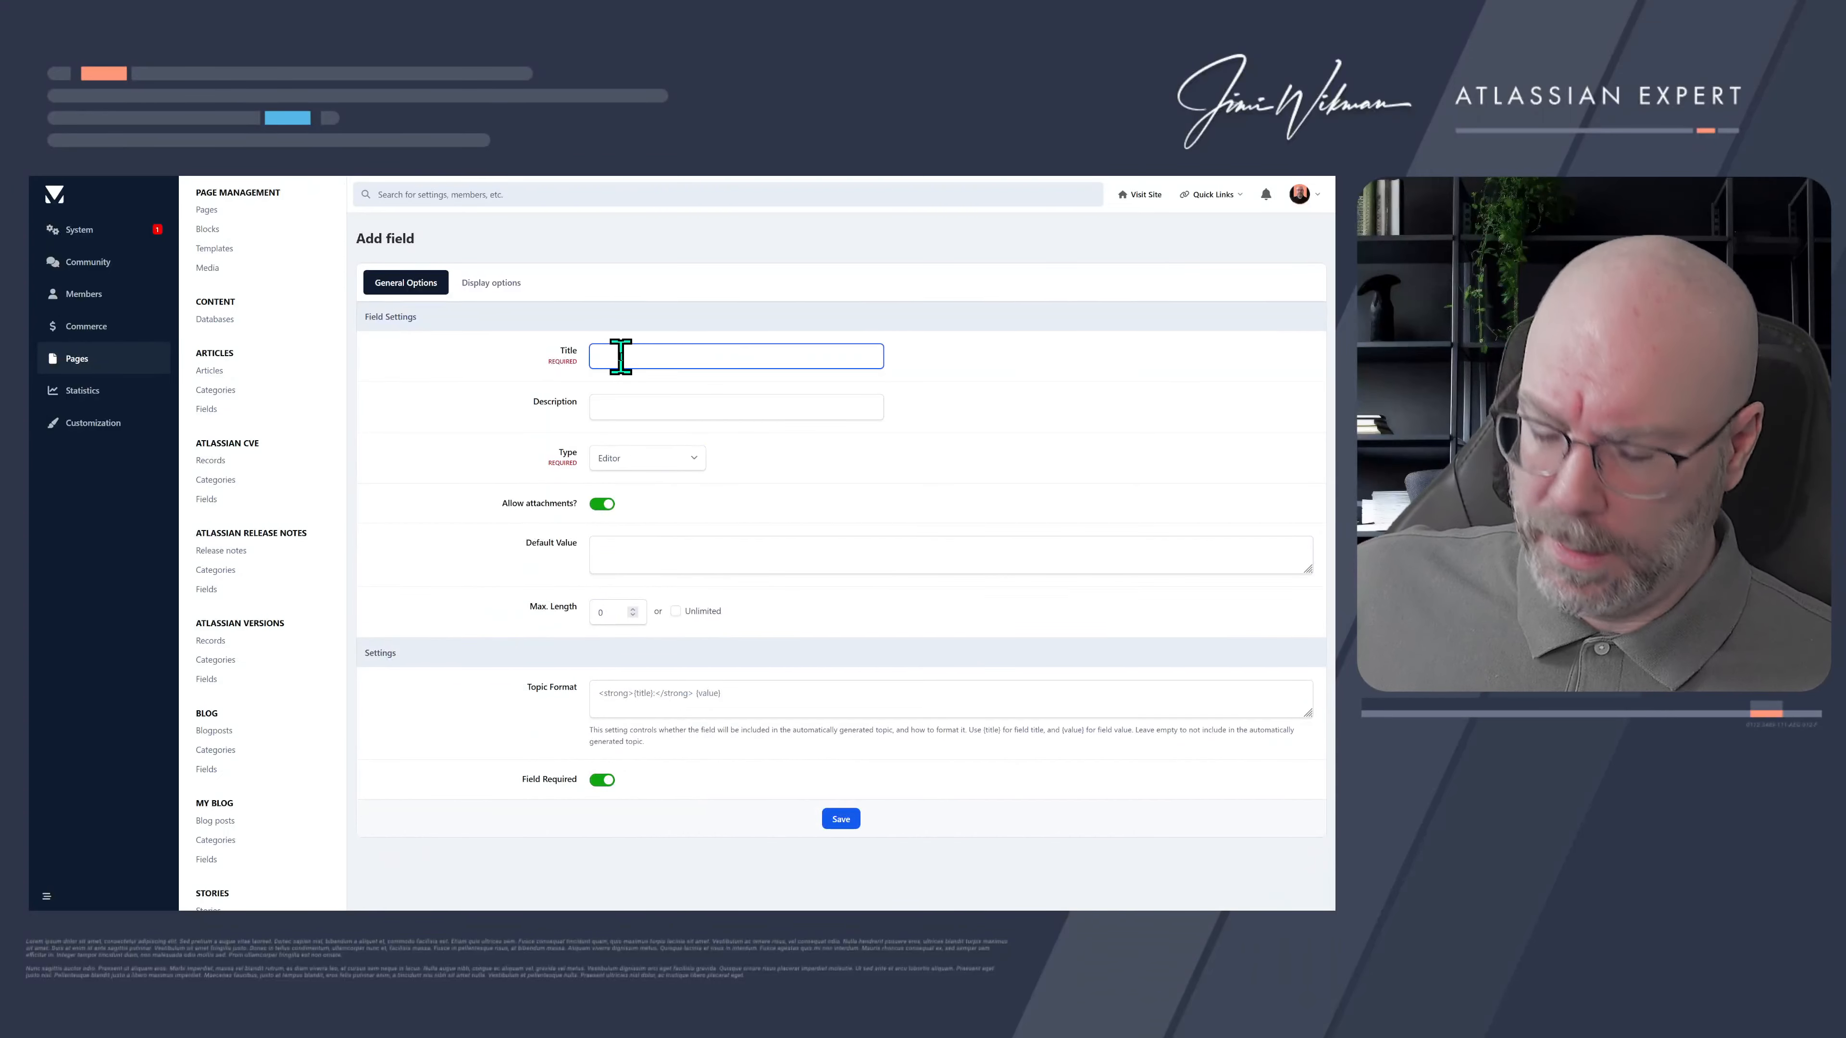
{"action": "type", "text": "Auth"}
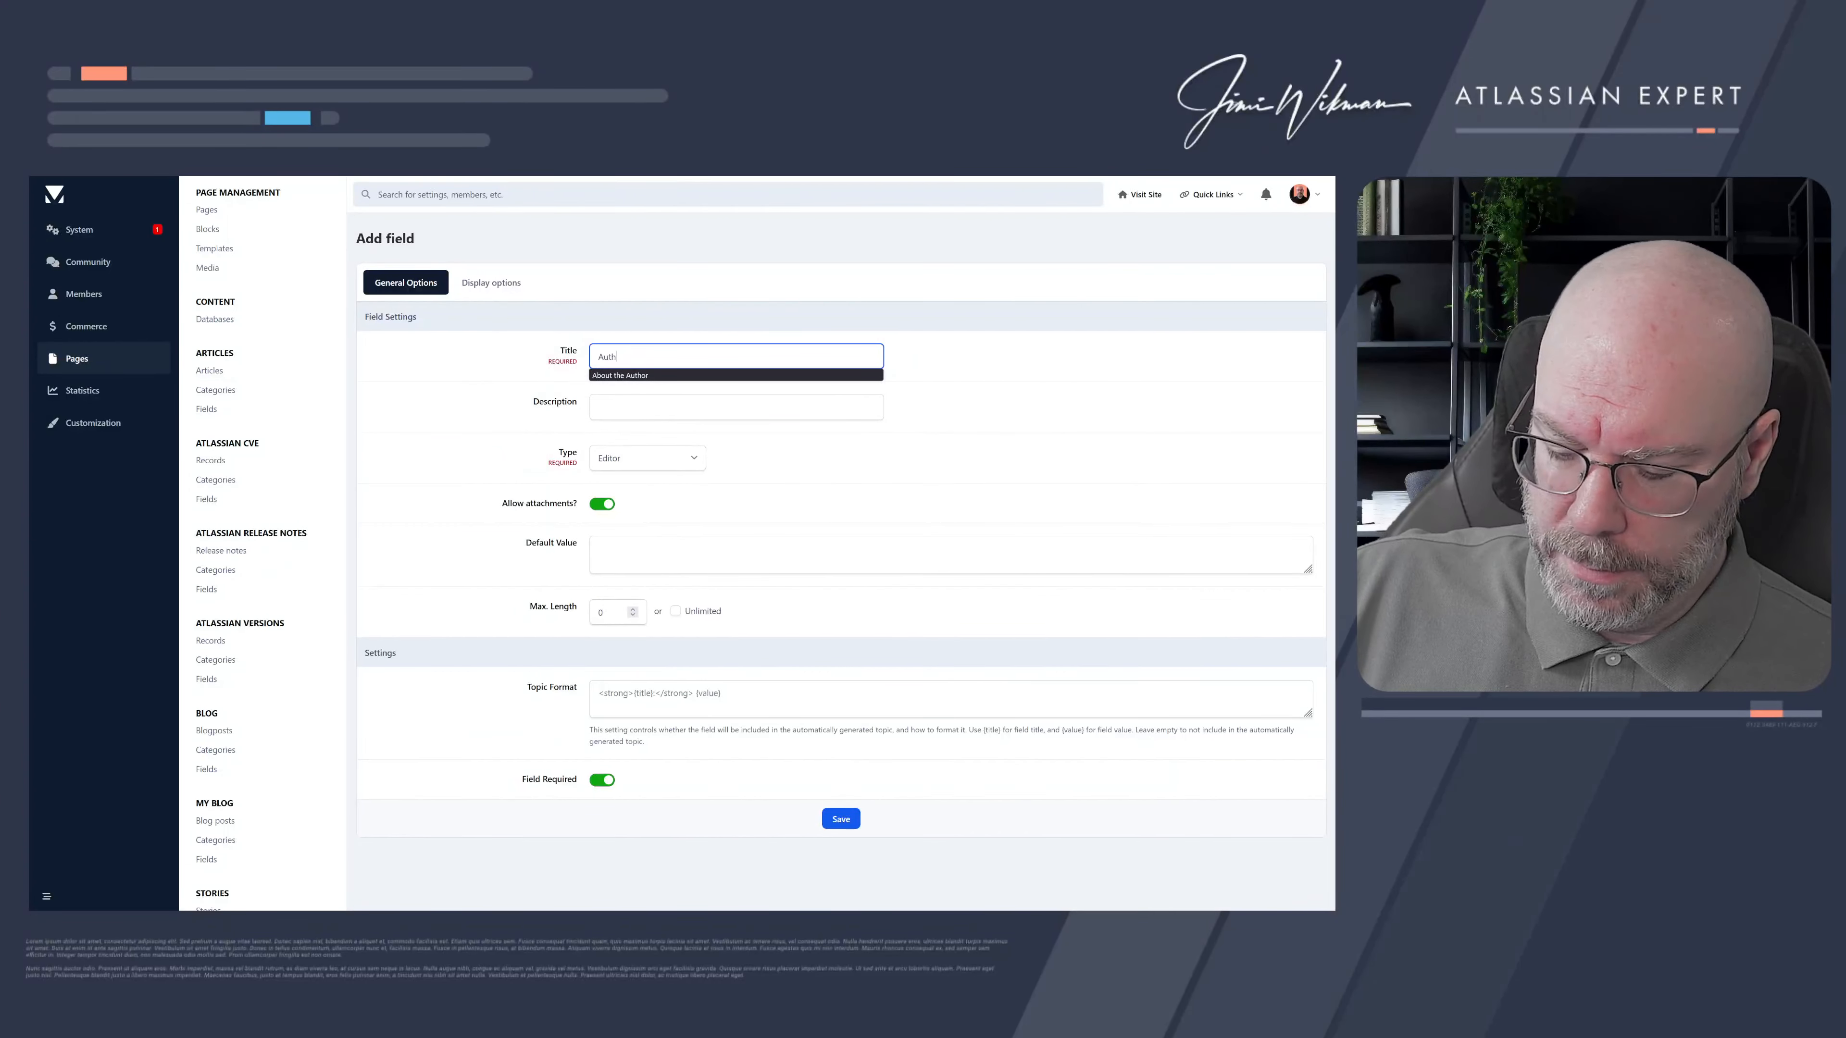
{"action": "type", "text": "or BIO"}
{"action": "key", "text": "BackSpace"}
{"action": "key", "text": "BackSpace"}
{"action": "type", "text": "io"}
{"action": "left_click", "coordinate": [841, 818]}
- Let every group view the Author Bio field, allow all groups except Guests to edit and add content, and save the permissions
{"action": "left_click", "coordinate": [719, 287]}
{"action": "left_click", "coordinate": [962, 287]}
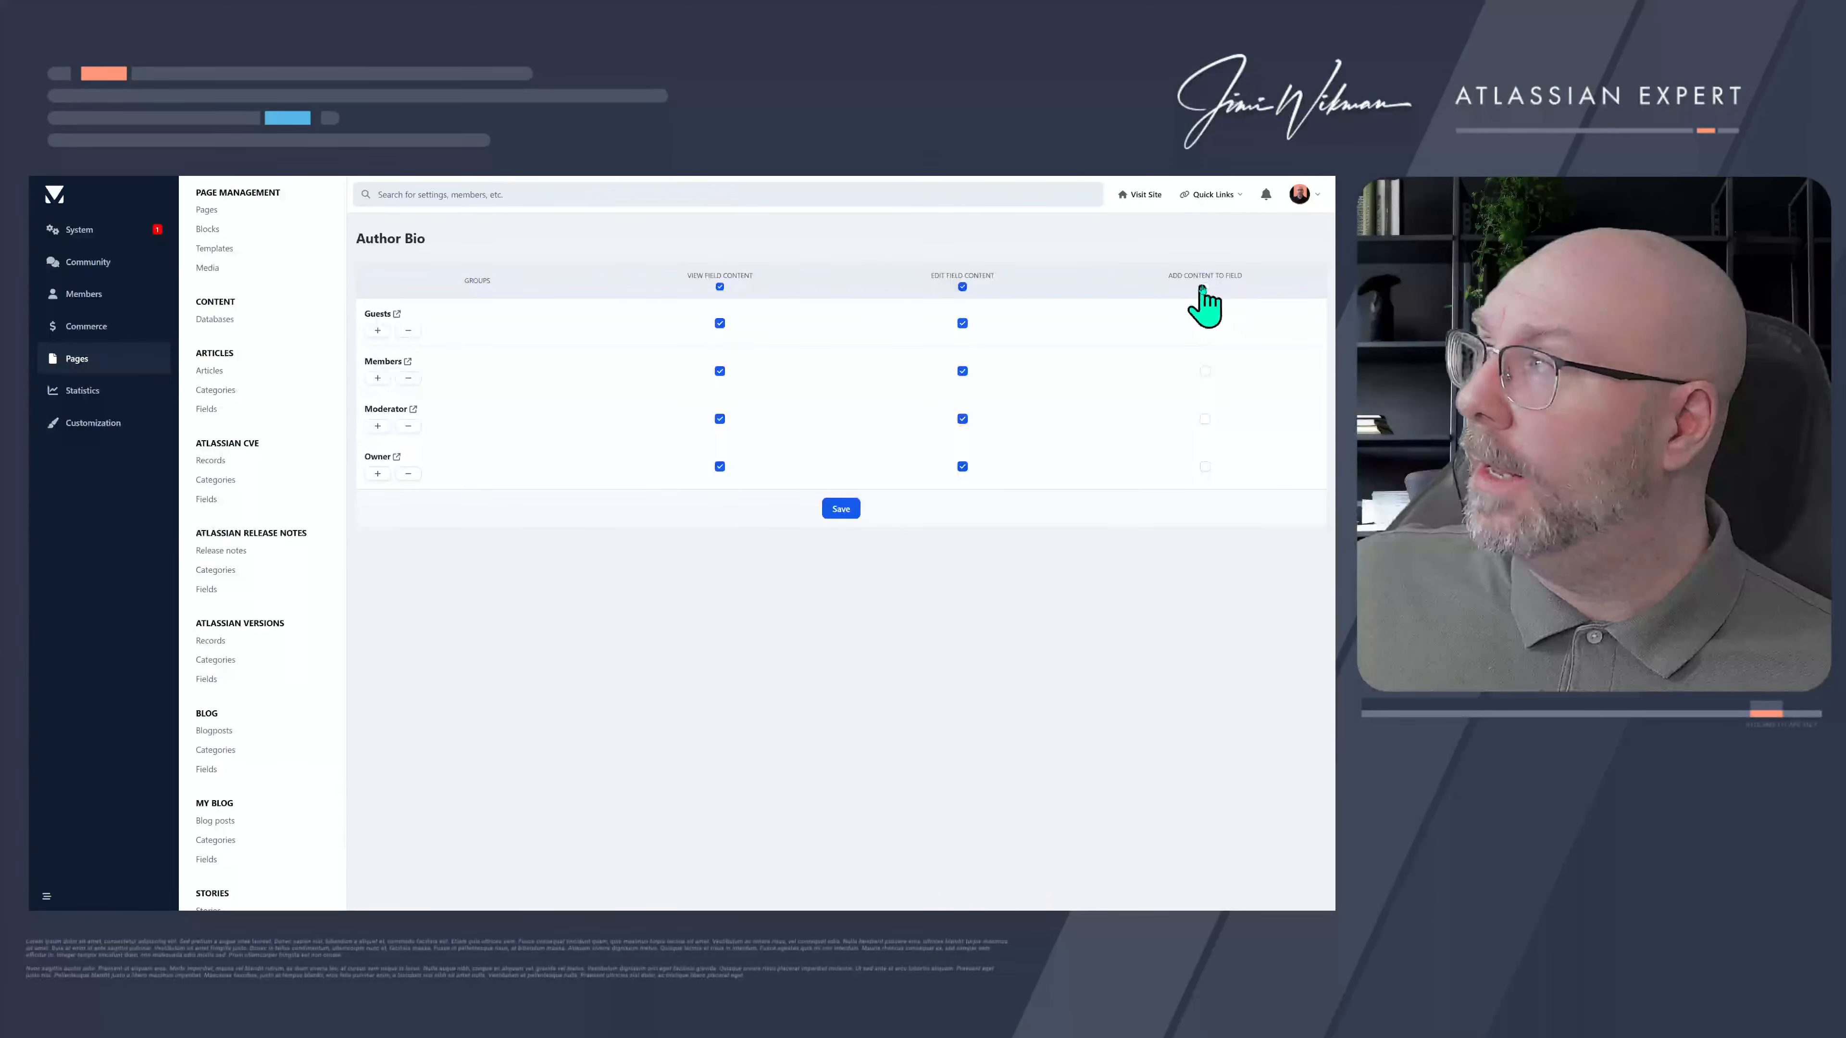
{"action": "left_click", "coordinate": [1204, 286]}
{"action": "left_click", "coordinate": [964, 323]}
{"action": "left_click", "coordinate": [1204, 323]}
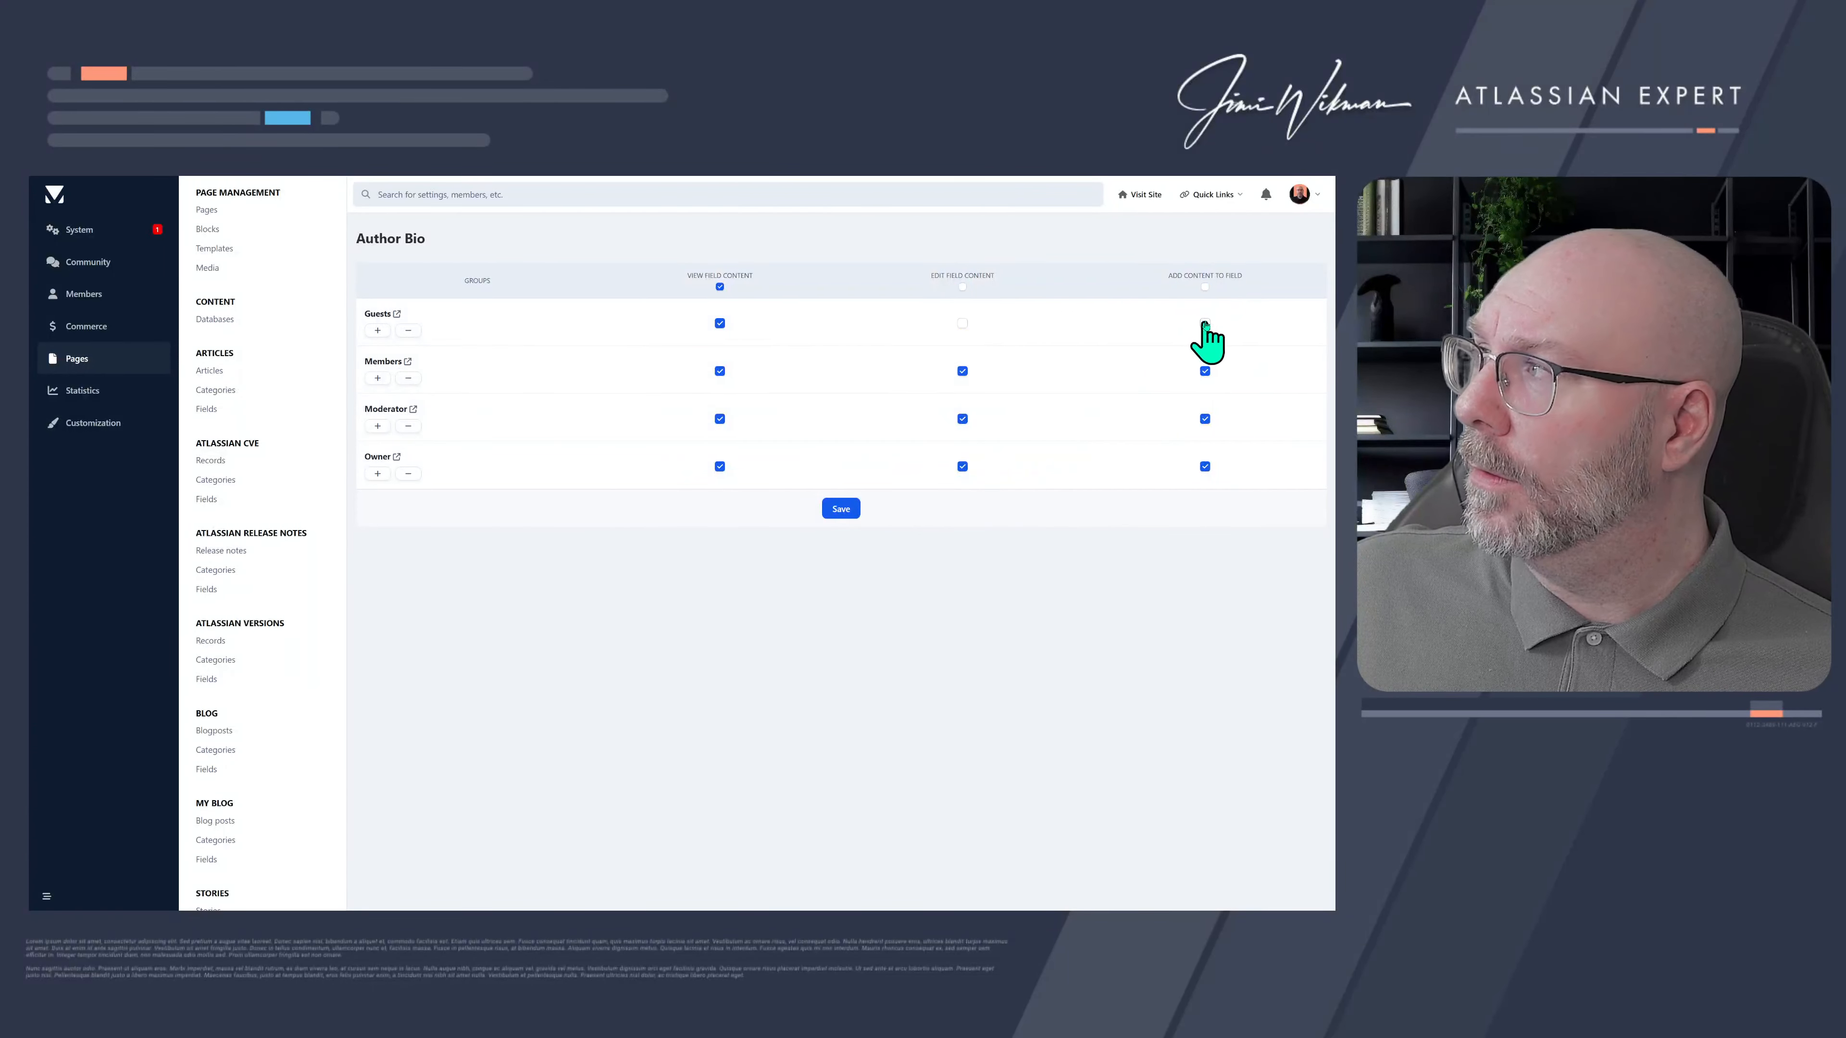
{"action": "left_click", "coordinate": [841, 508]}
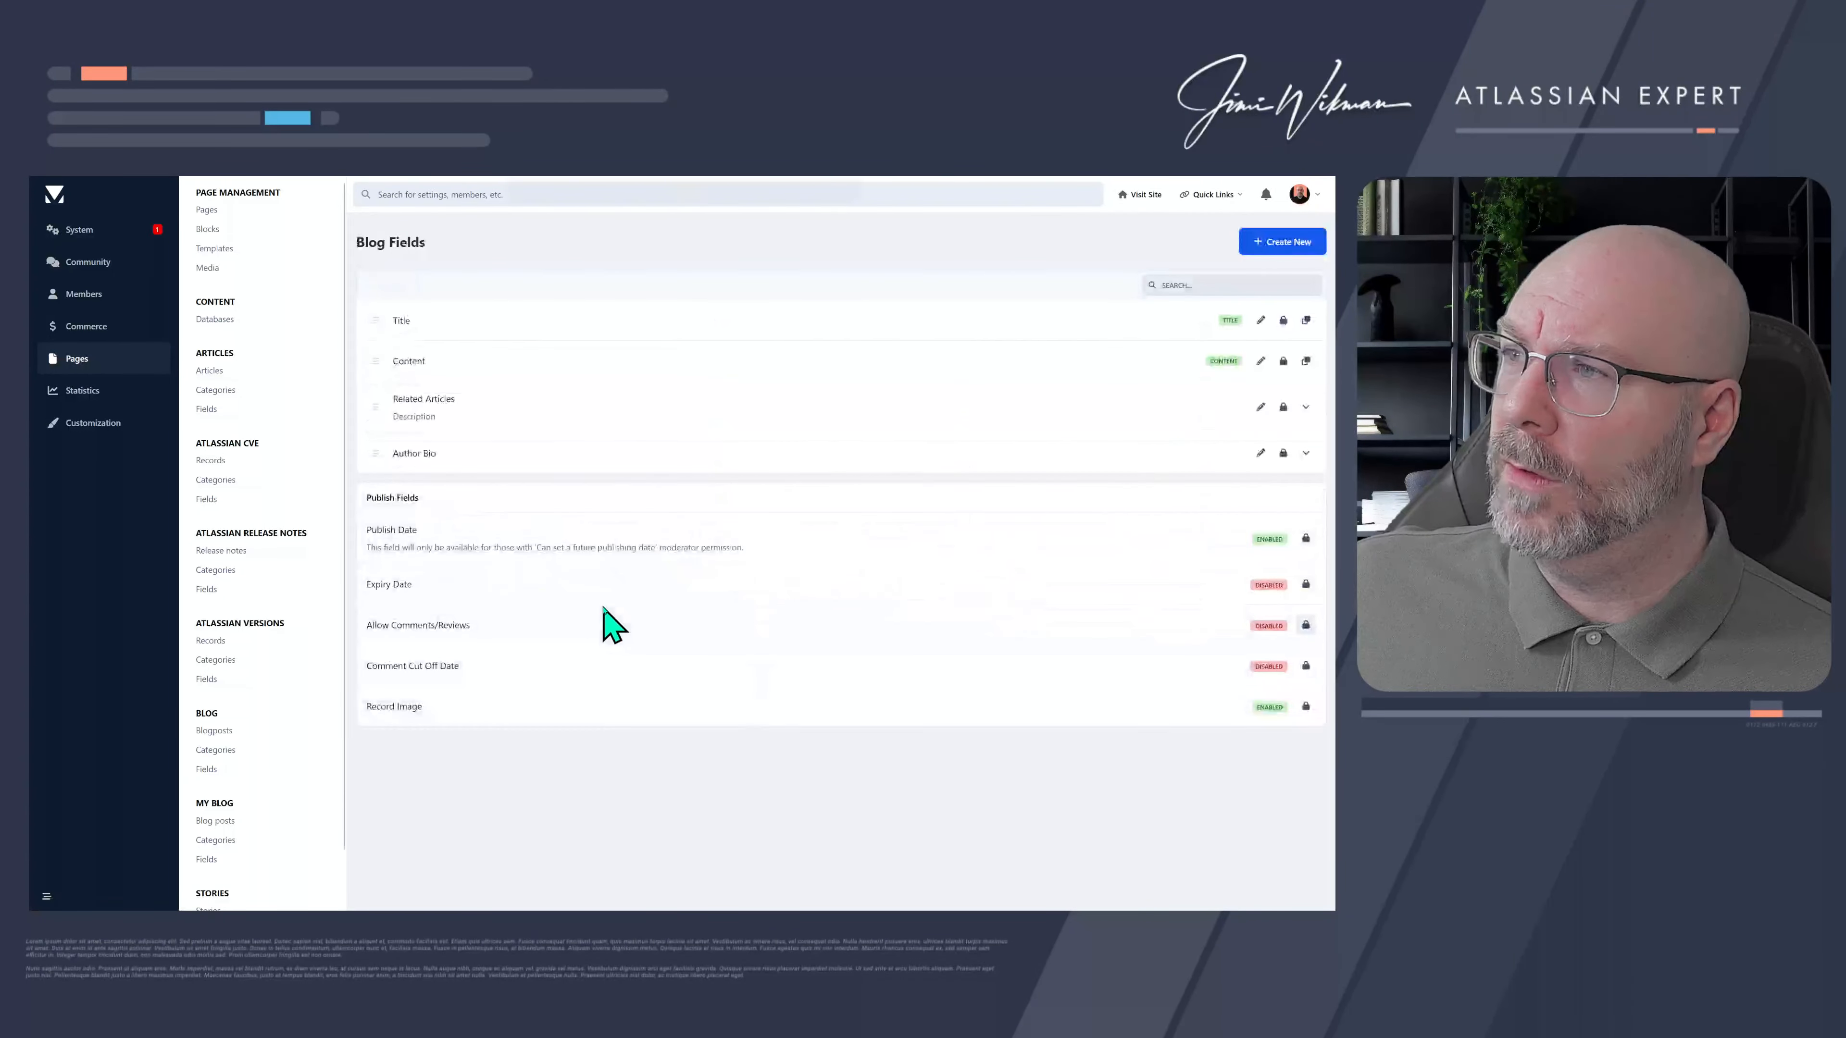
- Reopen the Author Bio field and check its template key in the display options and its title in the general options
{"action": "left_click", "coordinate": [1261, 453]}
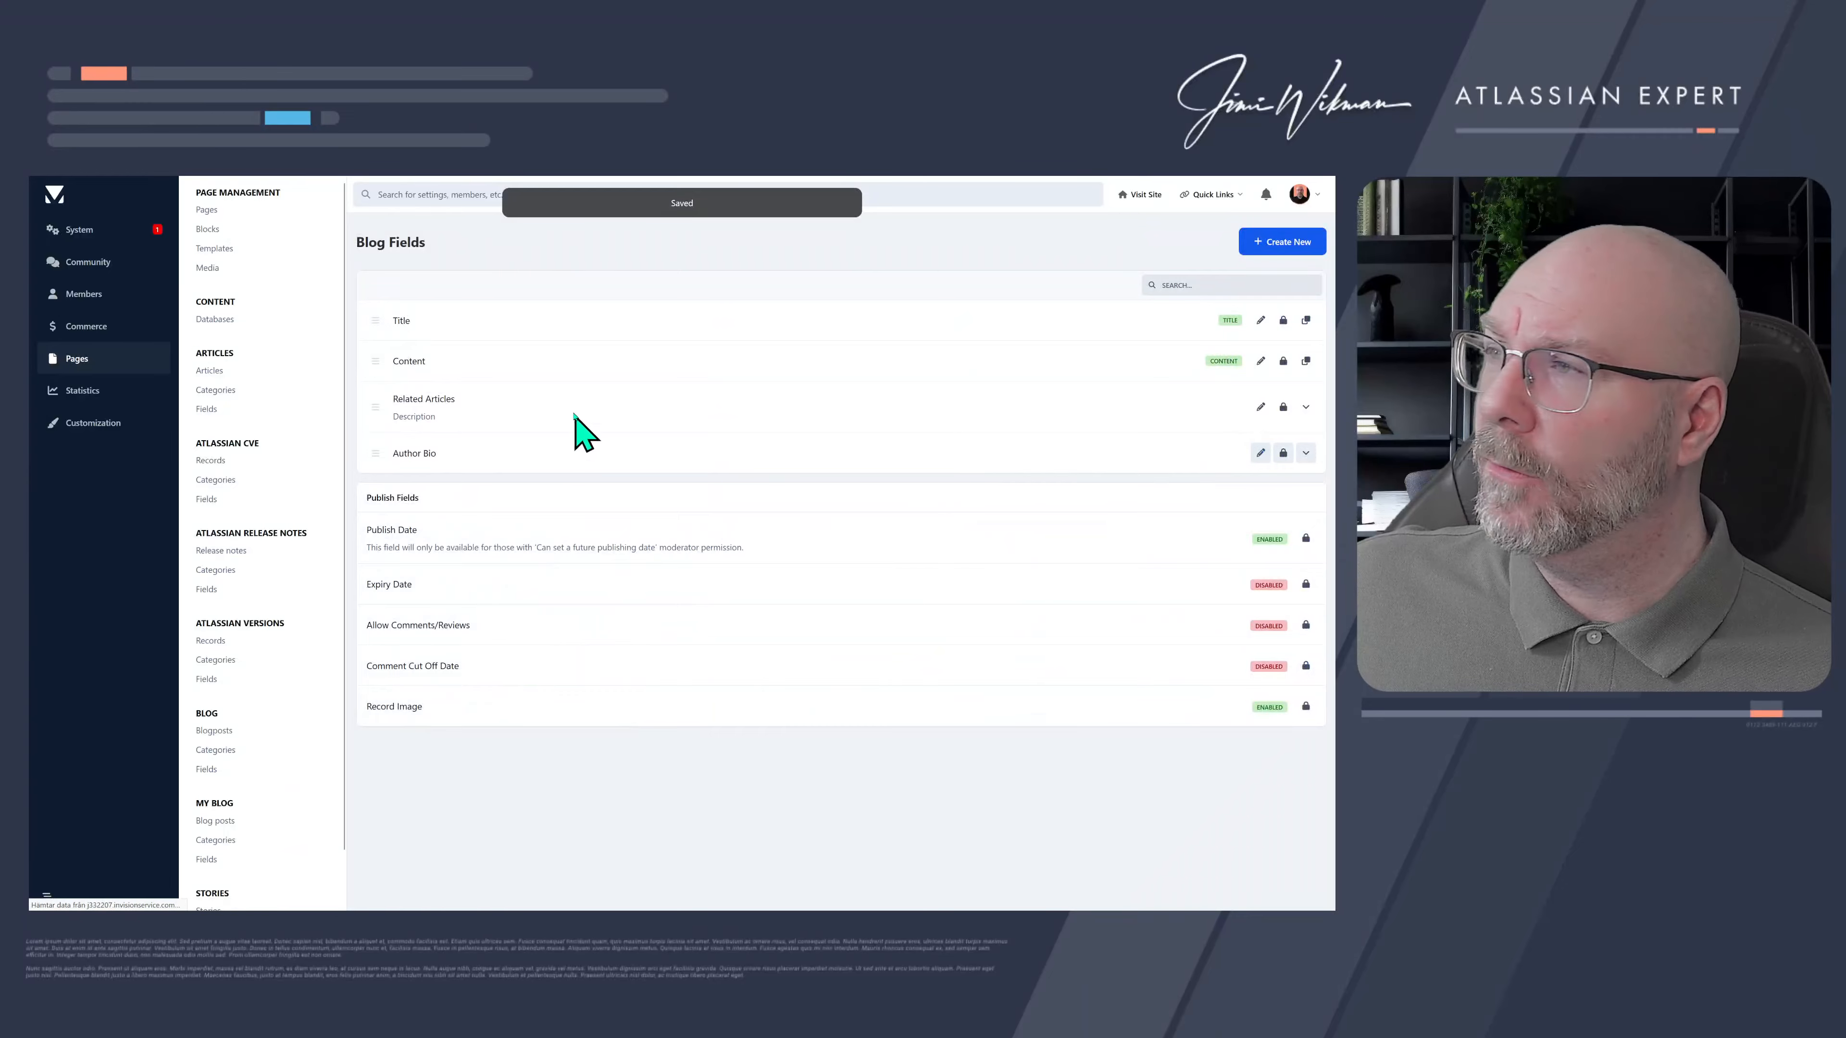
{"action": "left_click", "coordinate": [492, 284]}
{"action": "triple_click", "coordinate": [609, 327]}
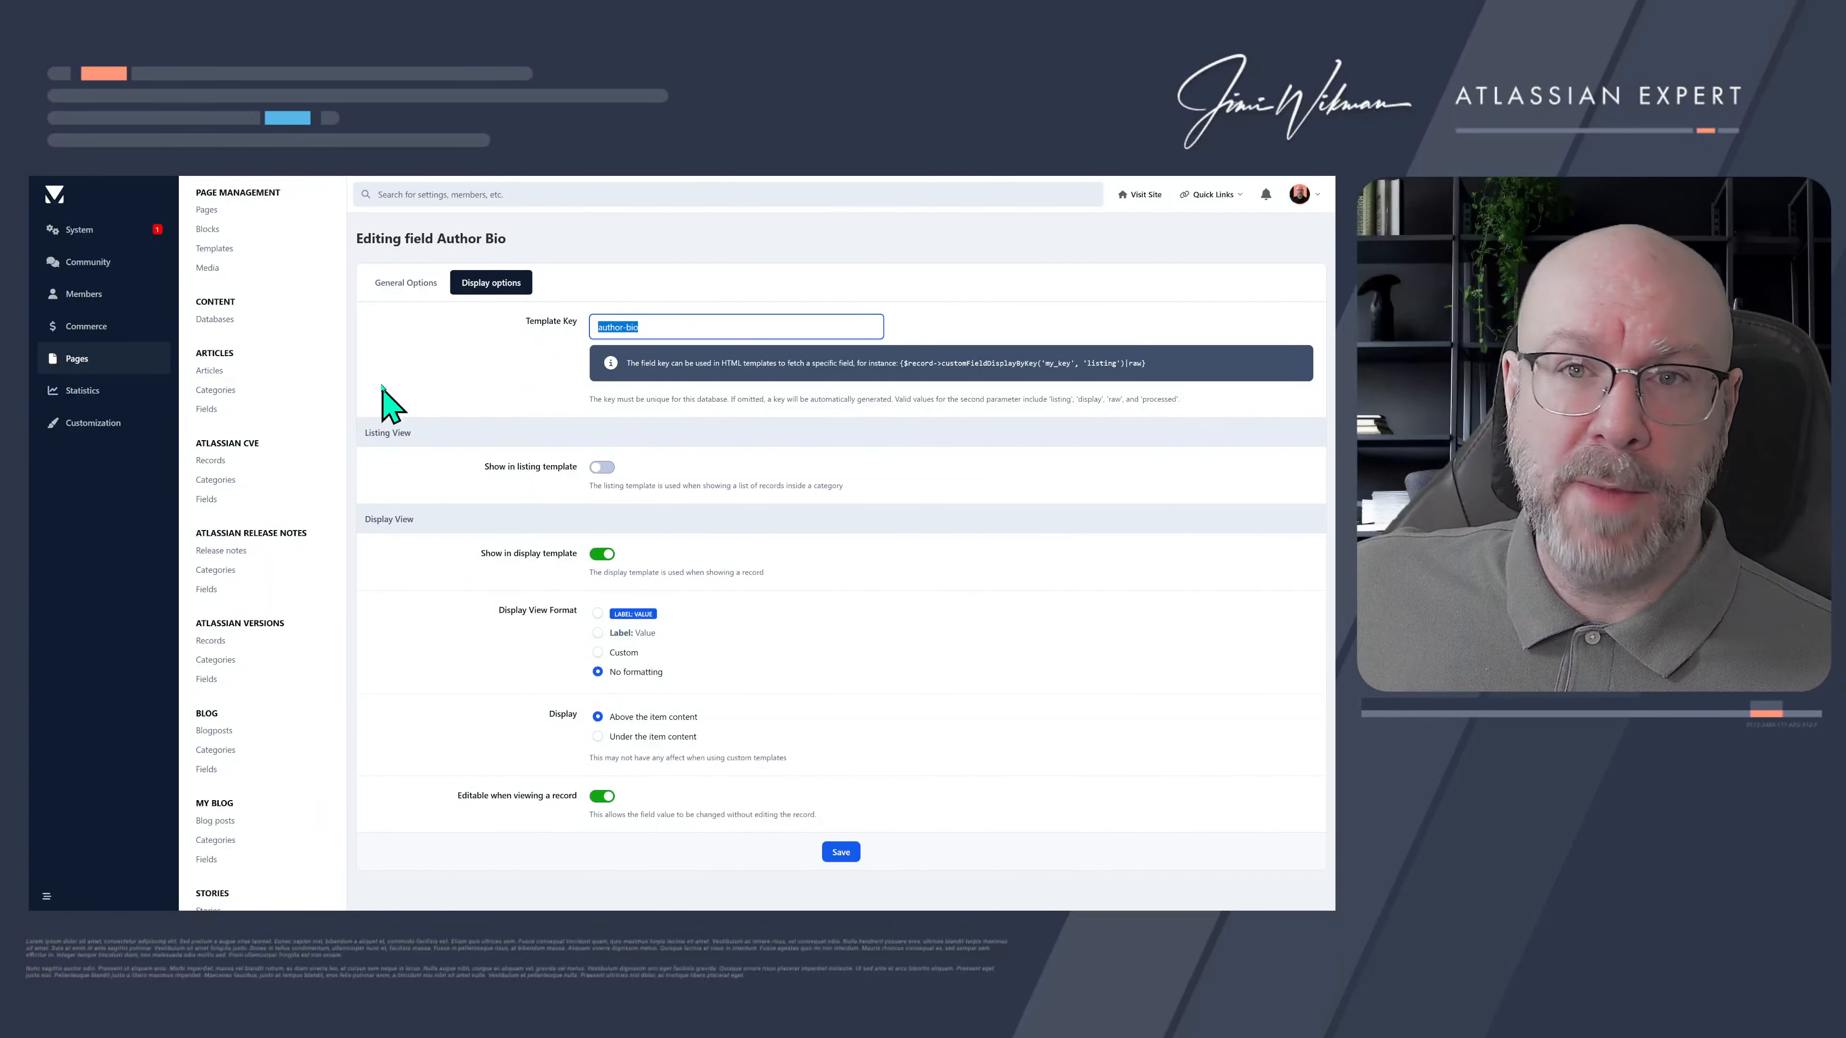
{"action": "left_click", "coordinate": [406, 283]}
{"action": "left_click_drag", "start_coordinate": [653, 356], "coordinate": [562, 355]}
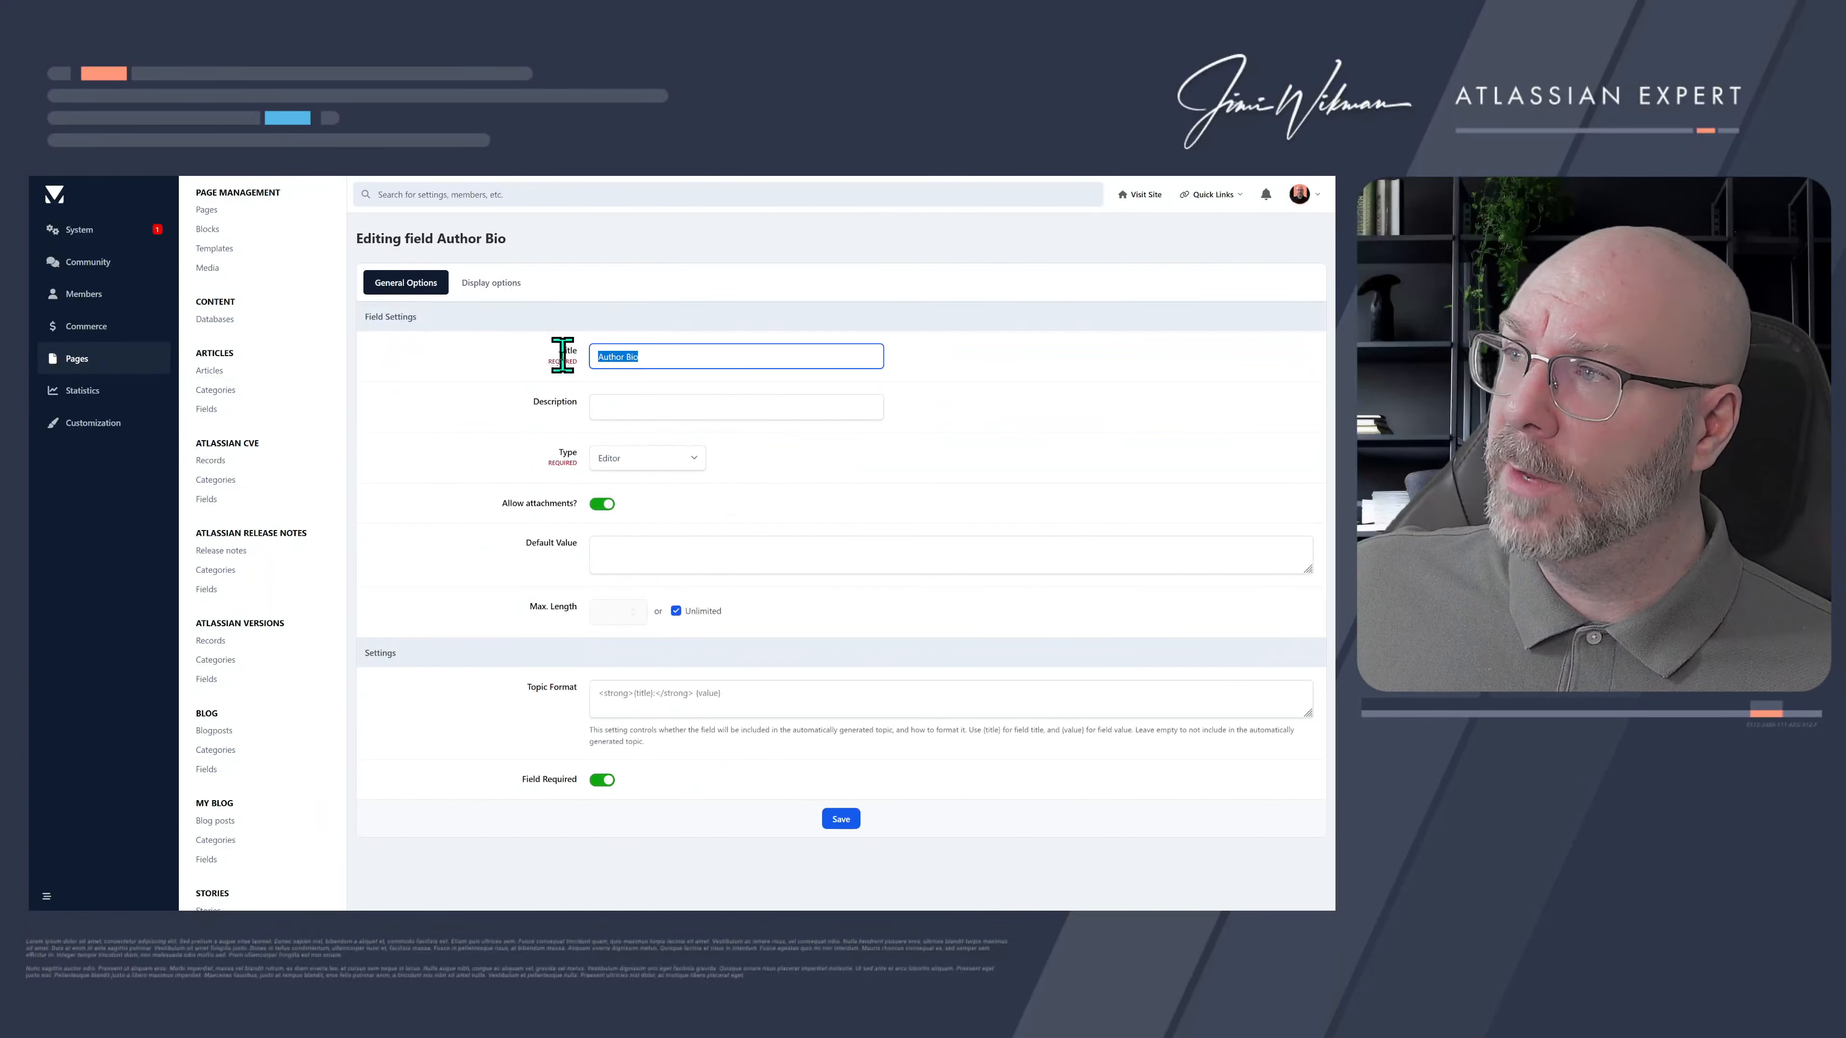
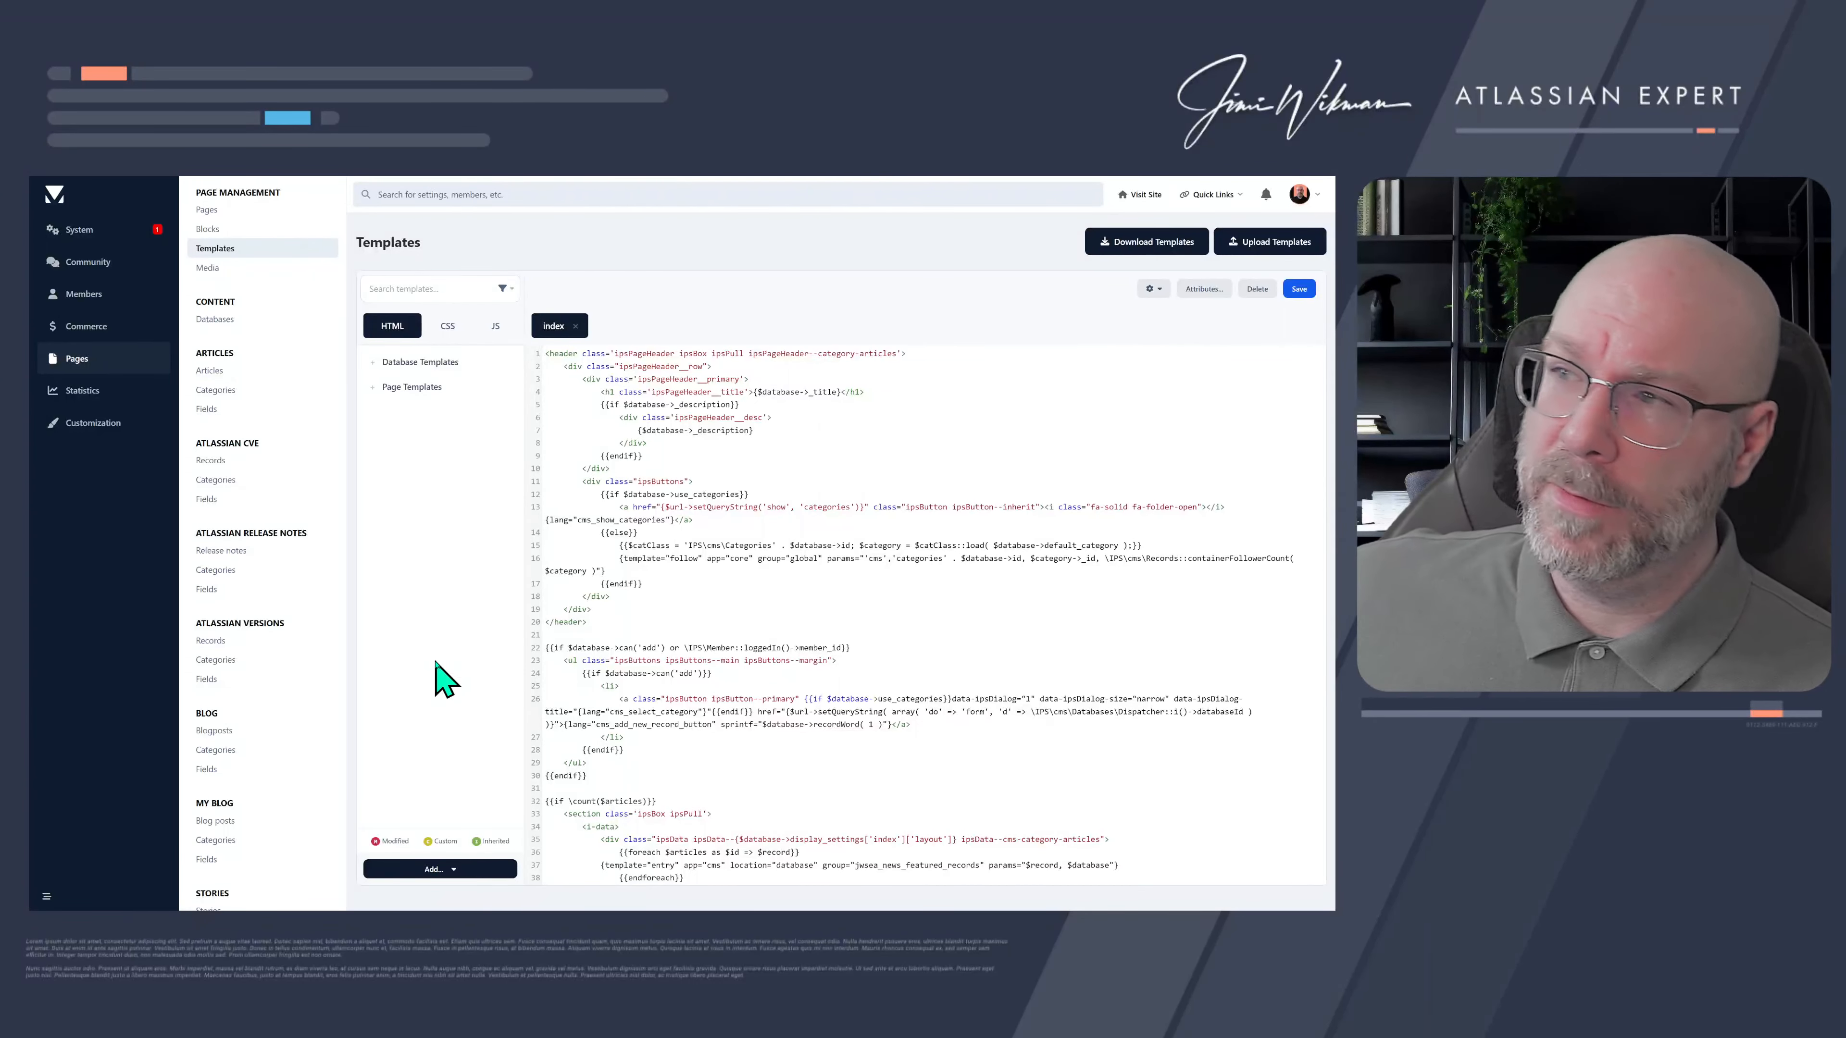
- Open the record template of the default Display group in the database templates
{"action": "left_click", "coordinate": [436, 363]}
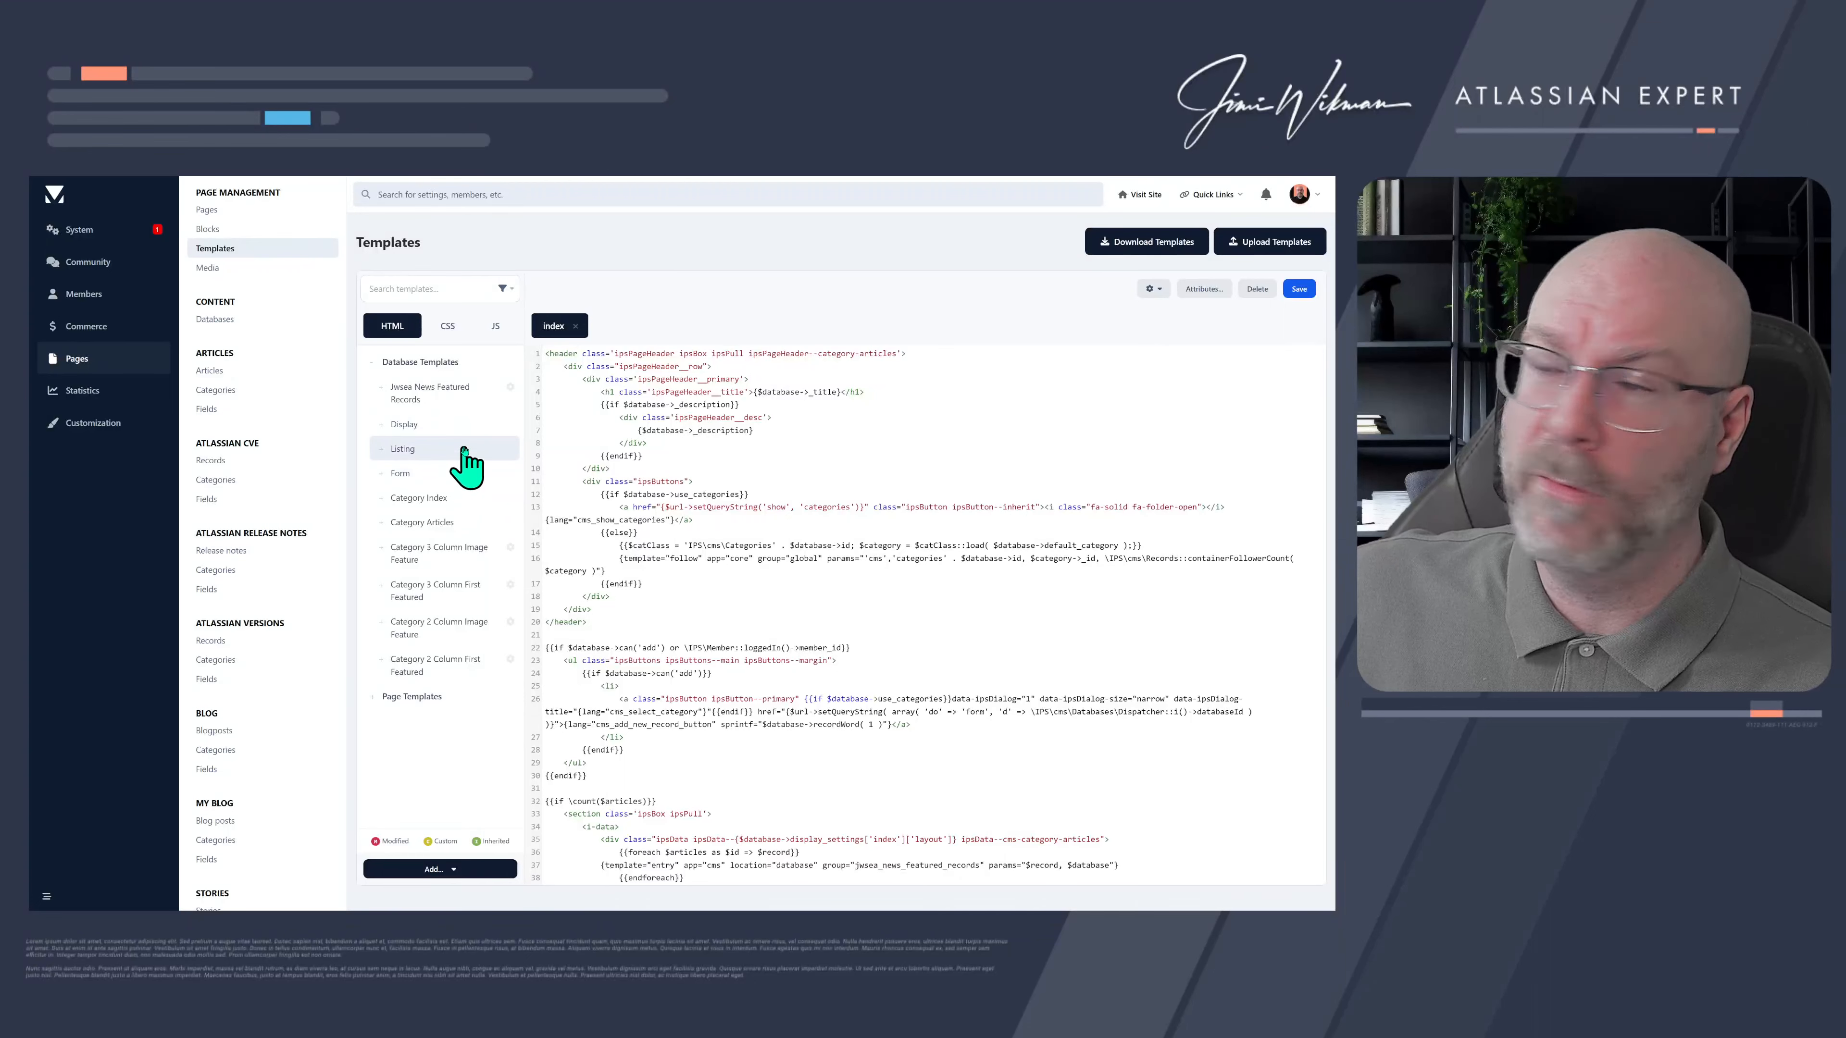
{"action": "left_click", "coordinate": [382, 424]}
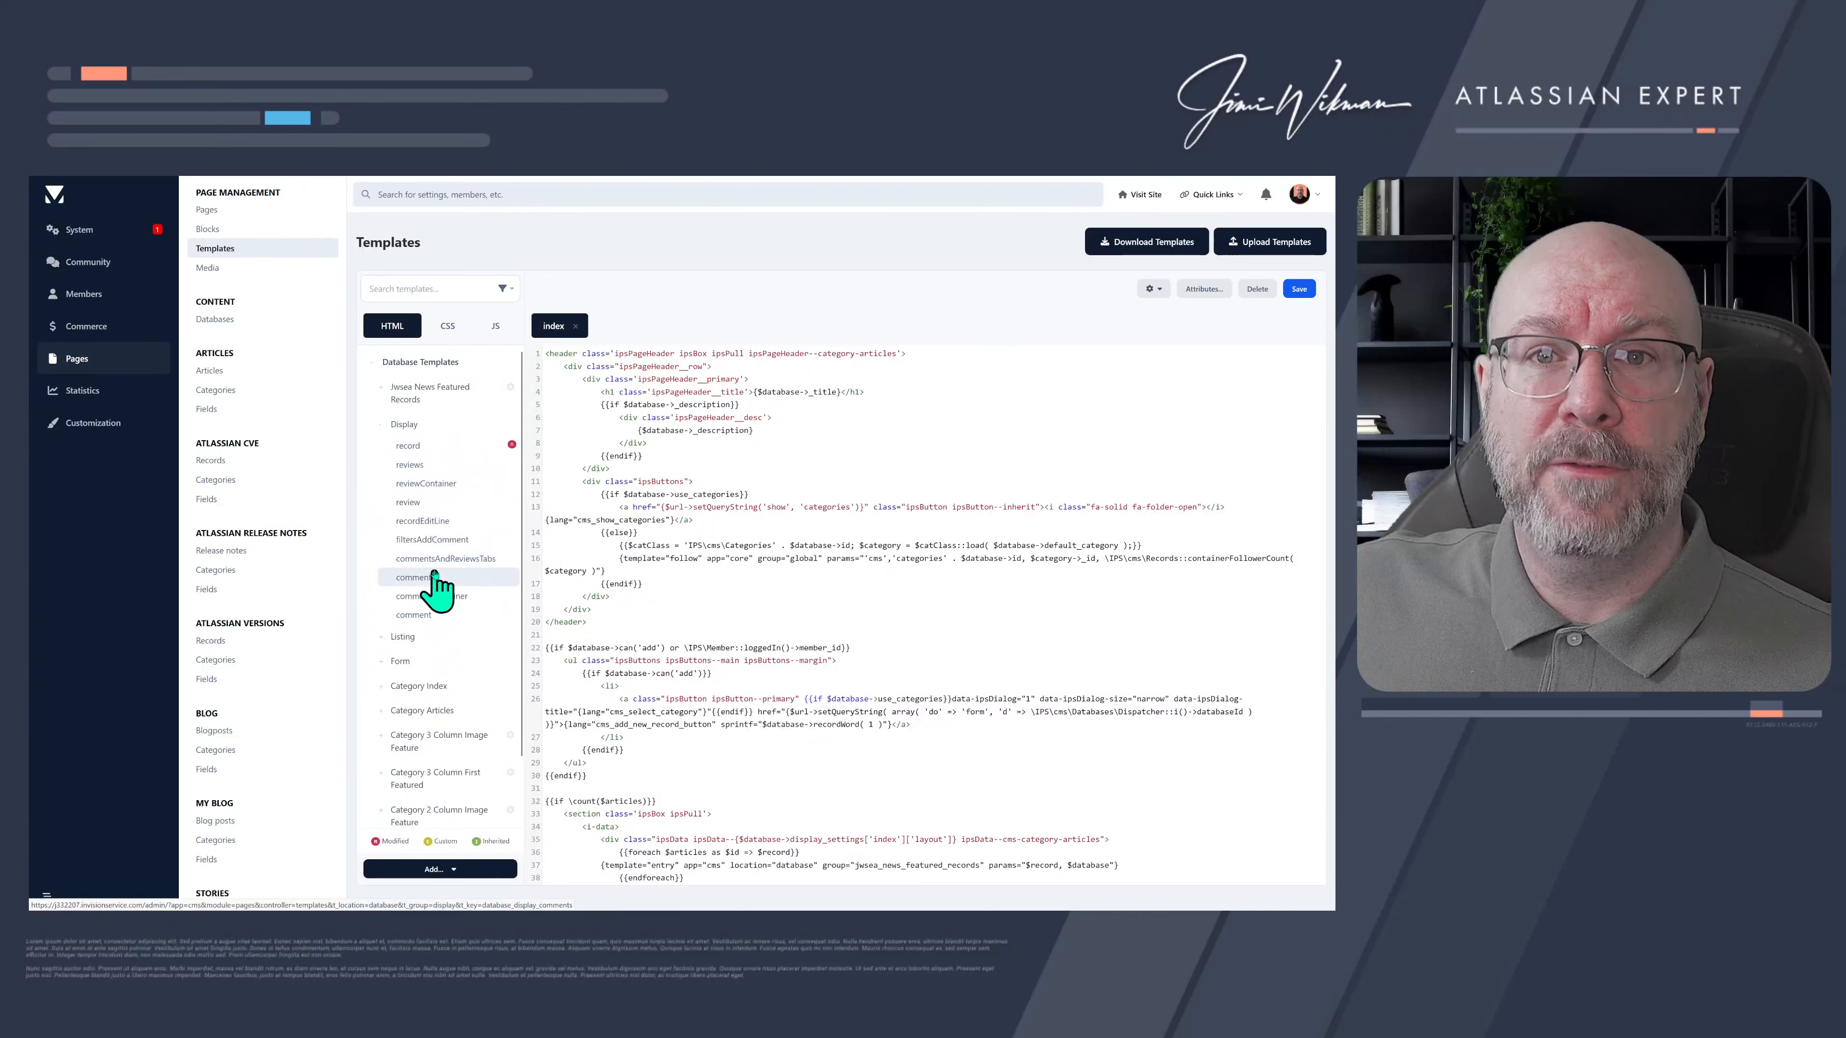
{"action": "left_click", "coordinate": [433, 446]}
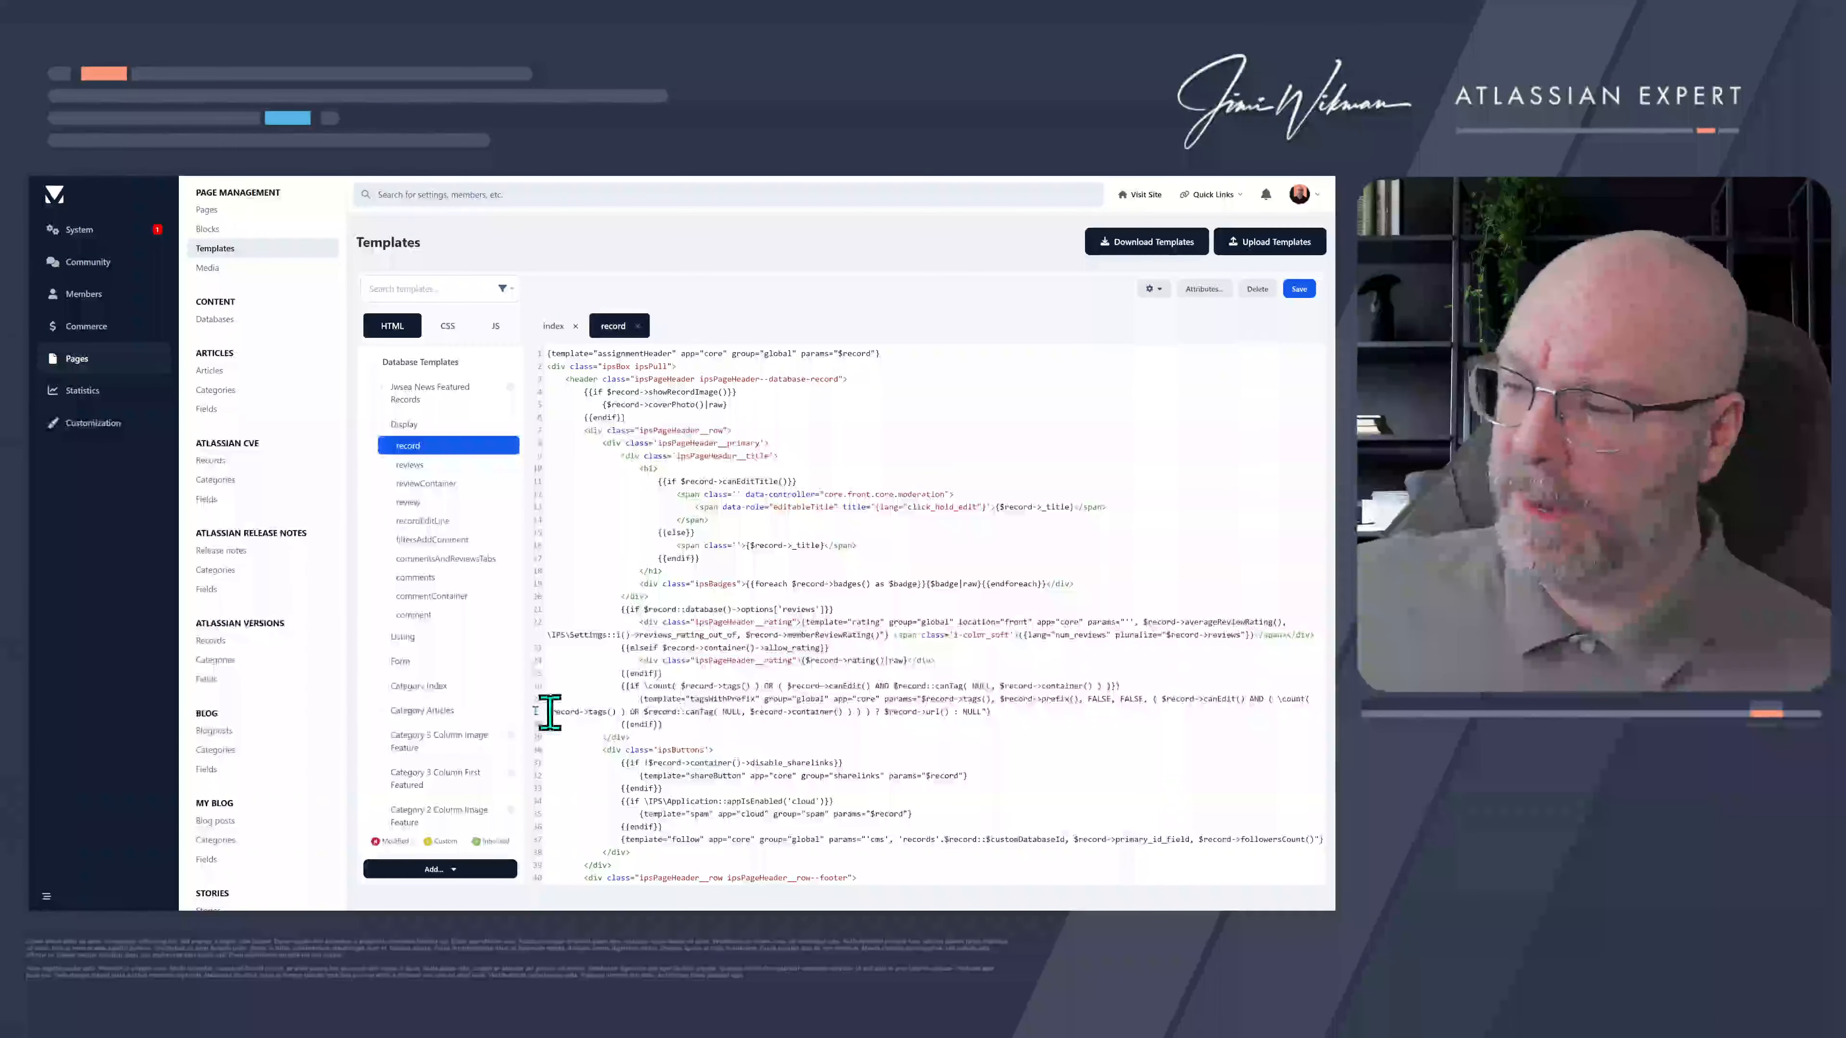
- Start adding a database template and examine its naming rule and the available template types
{"action": "left_click", "coordinate": [439, 869]}
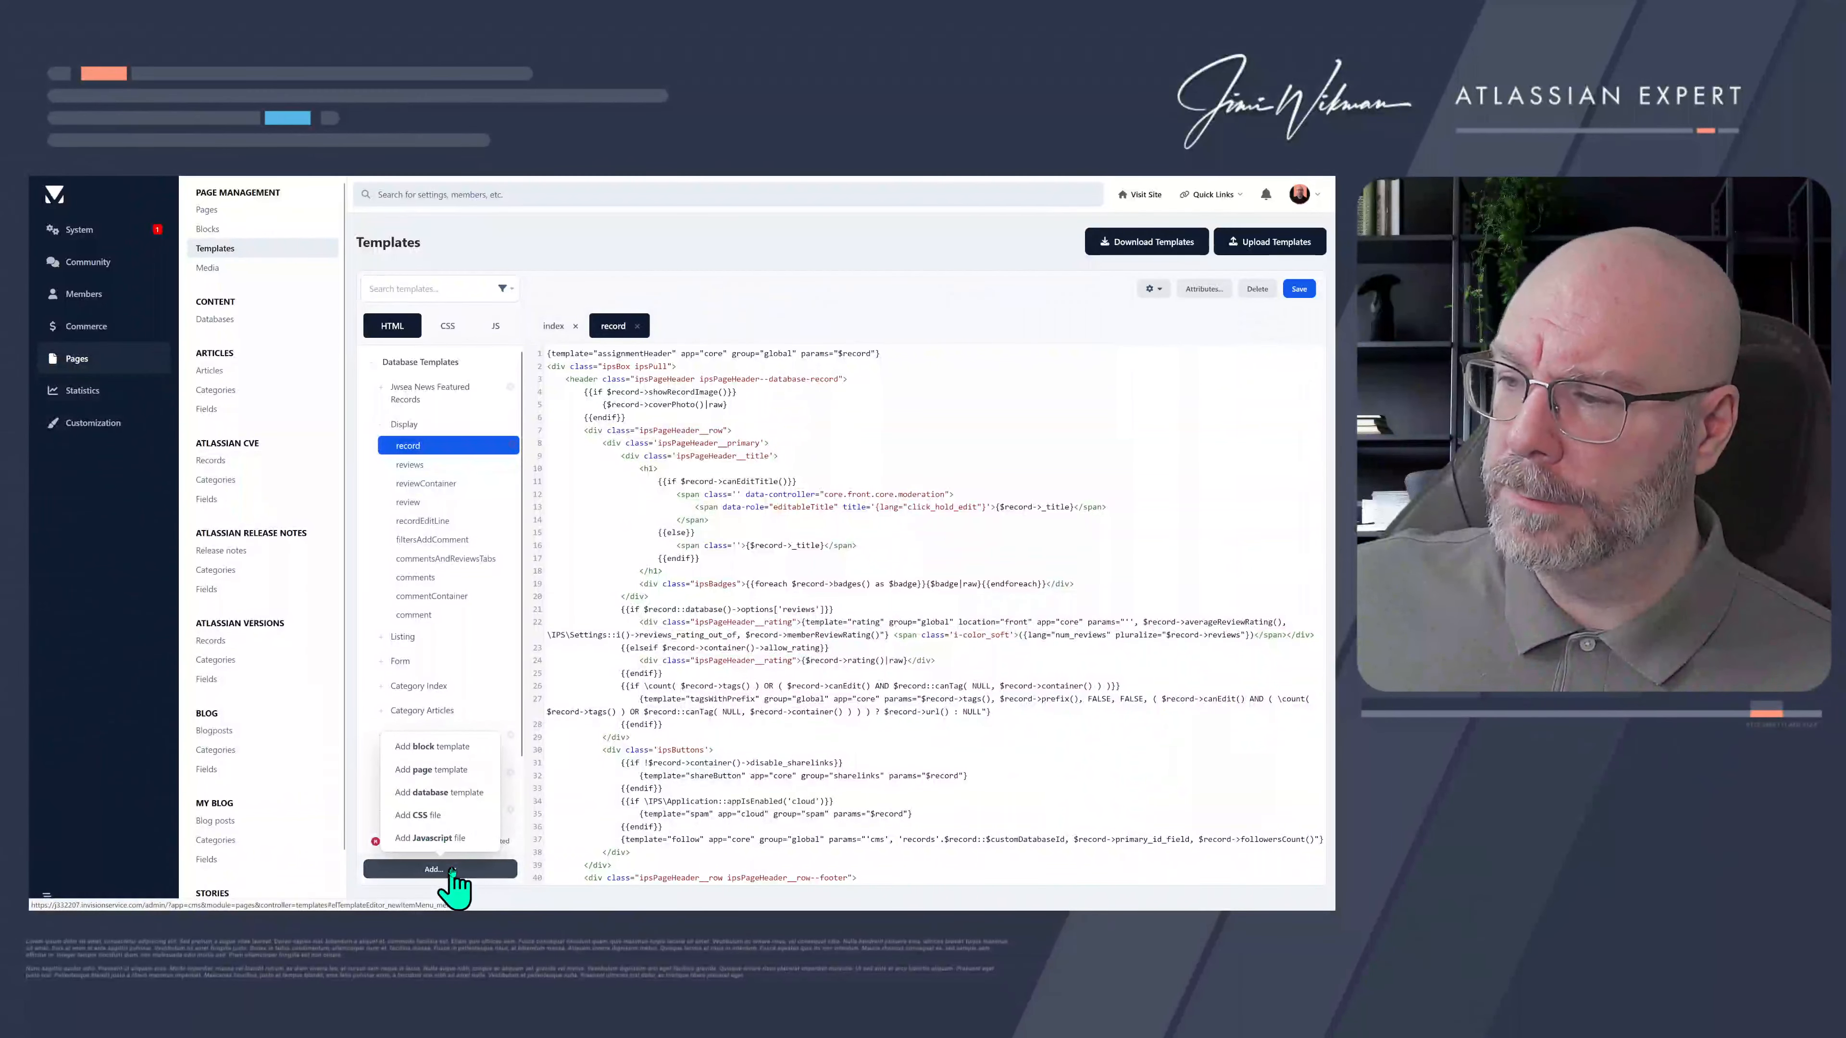
{"action": "left_click", "coordinate": [443, 793]}
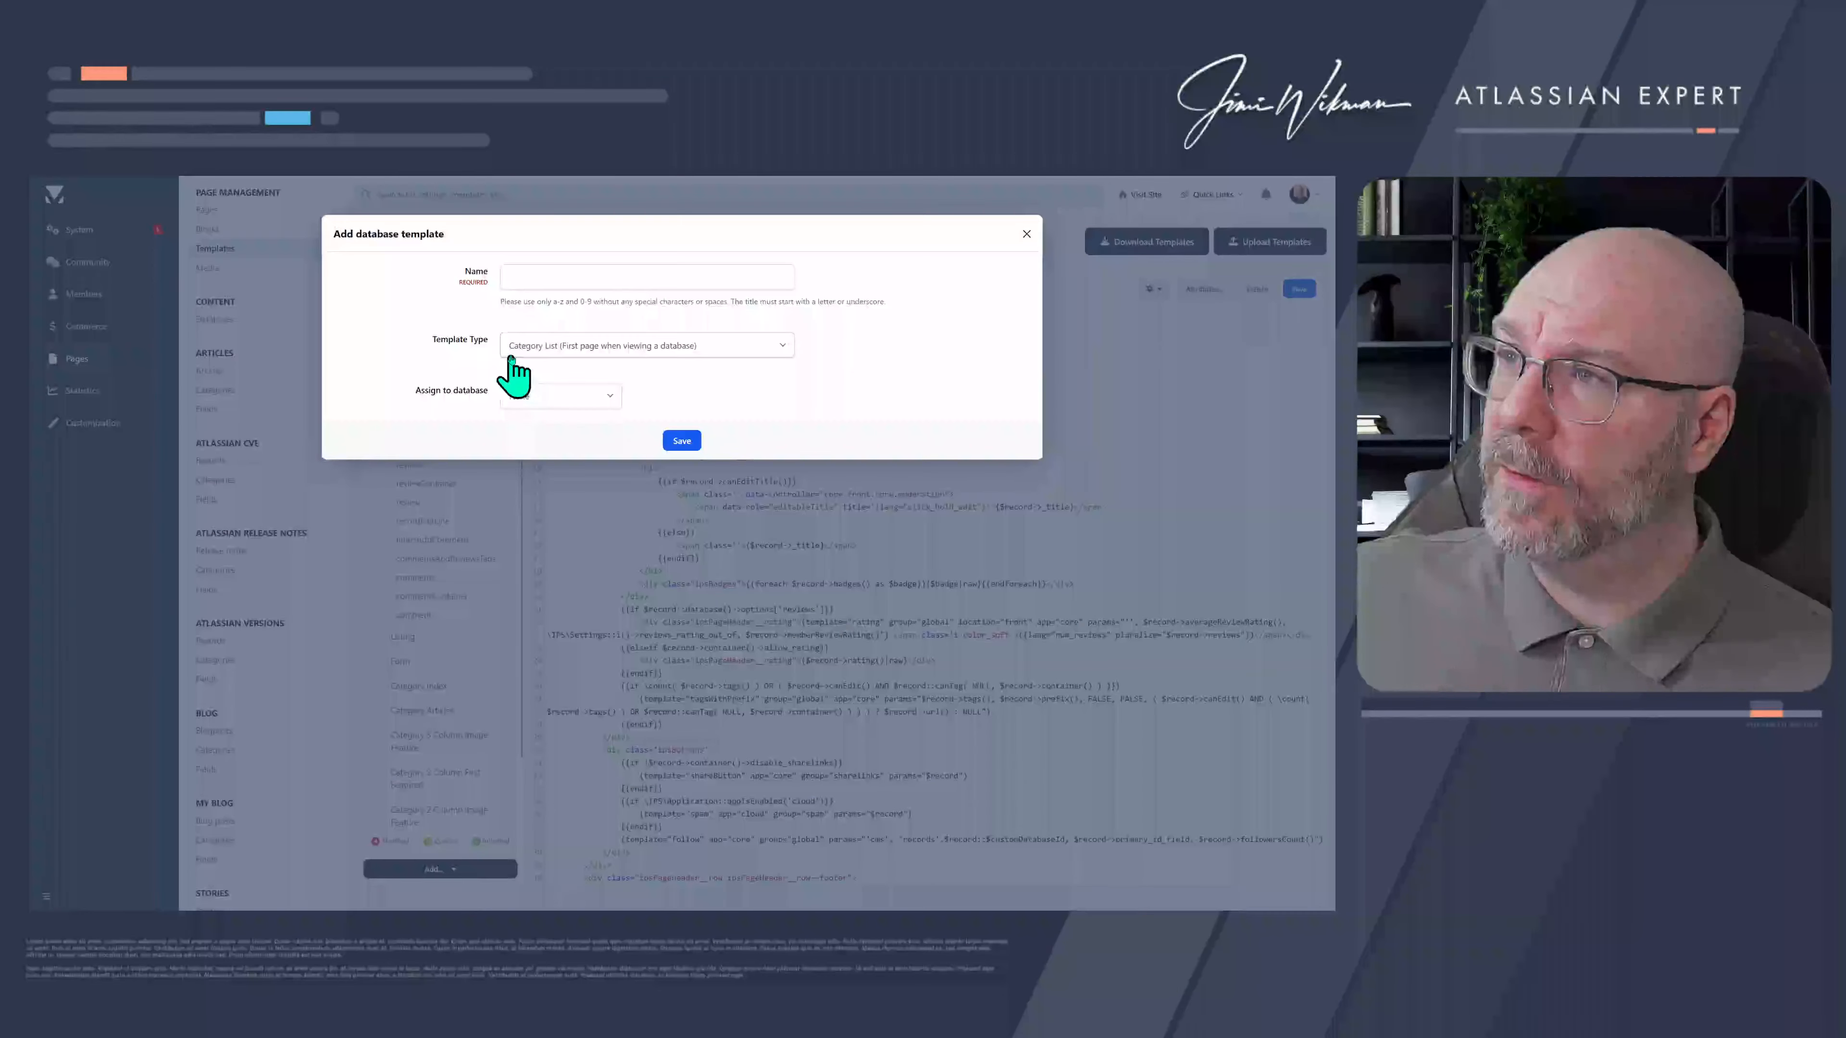
{"action": "left_click", "coordinate": [580, 278]}
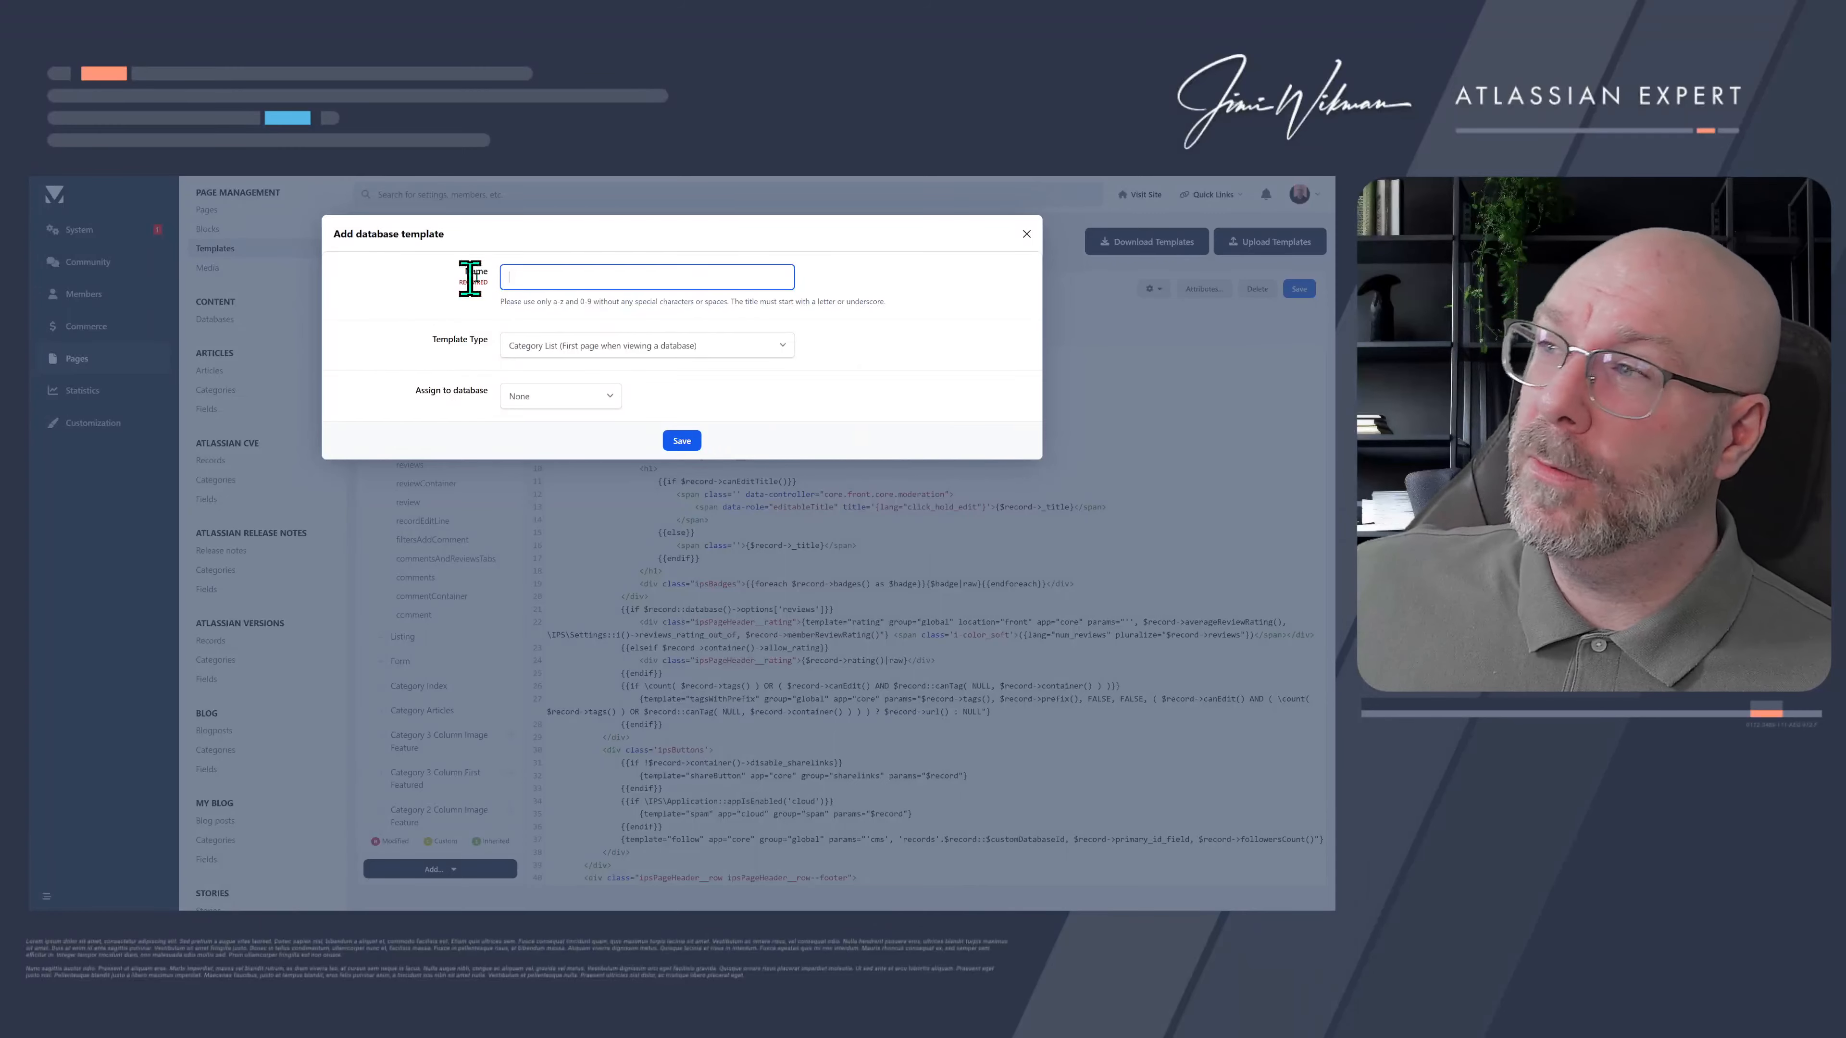
{"action": "left_click", "coordinate": [524, 274]}
{"action": "left_click", "coordinate": [426, 272]}
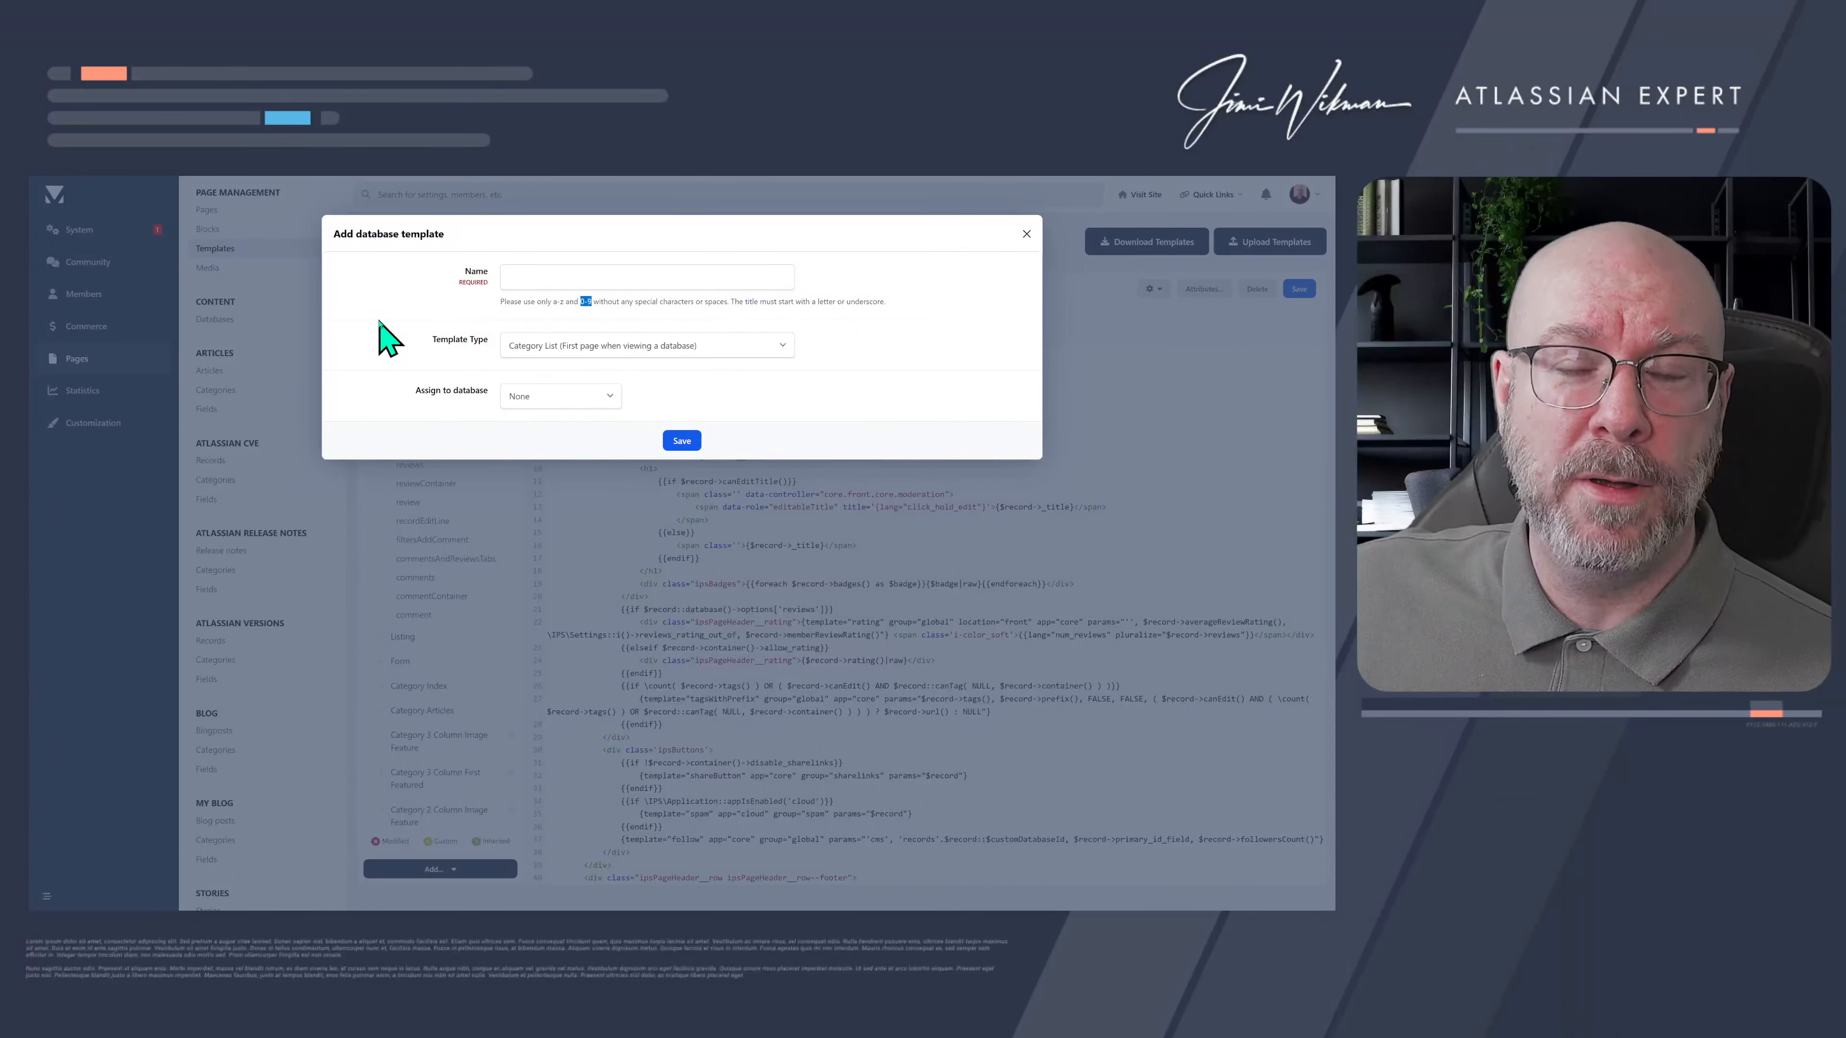
{"action": "left_click", "coordinate": [518, 276]}
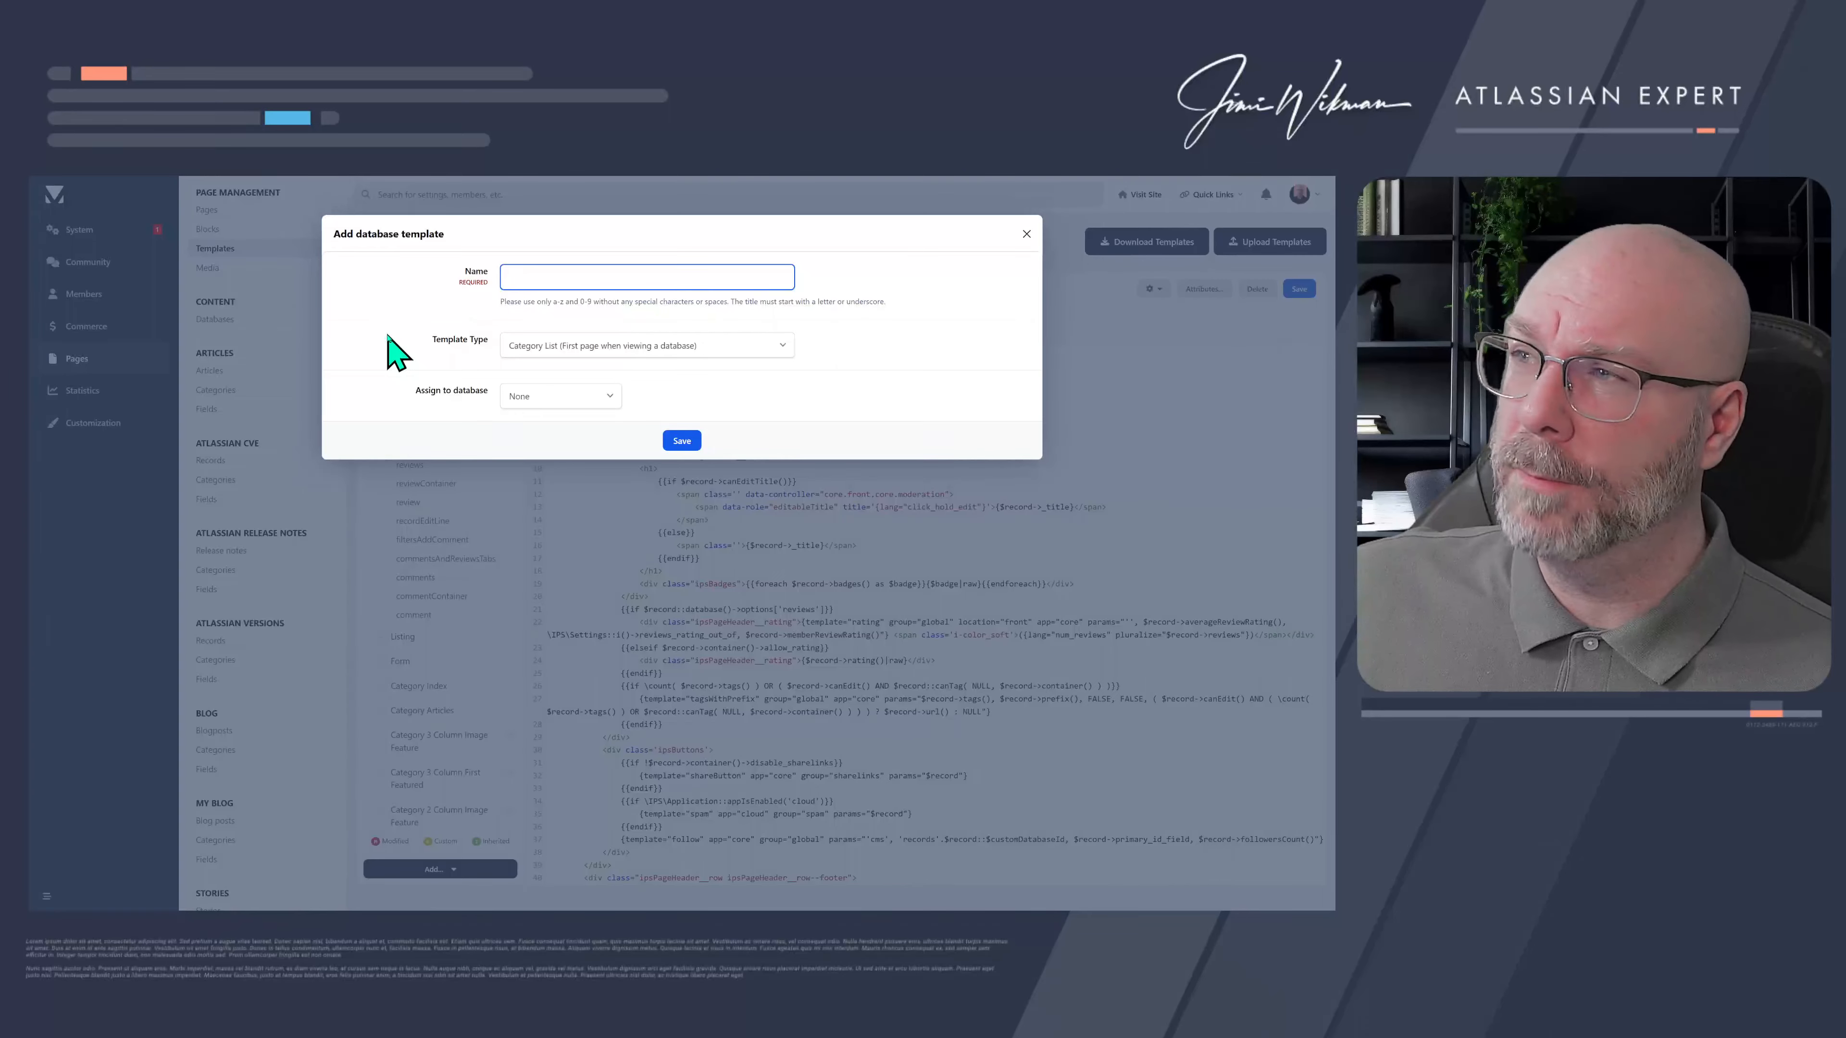
{"action": "left_click", "coordinate": [537, 347]}
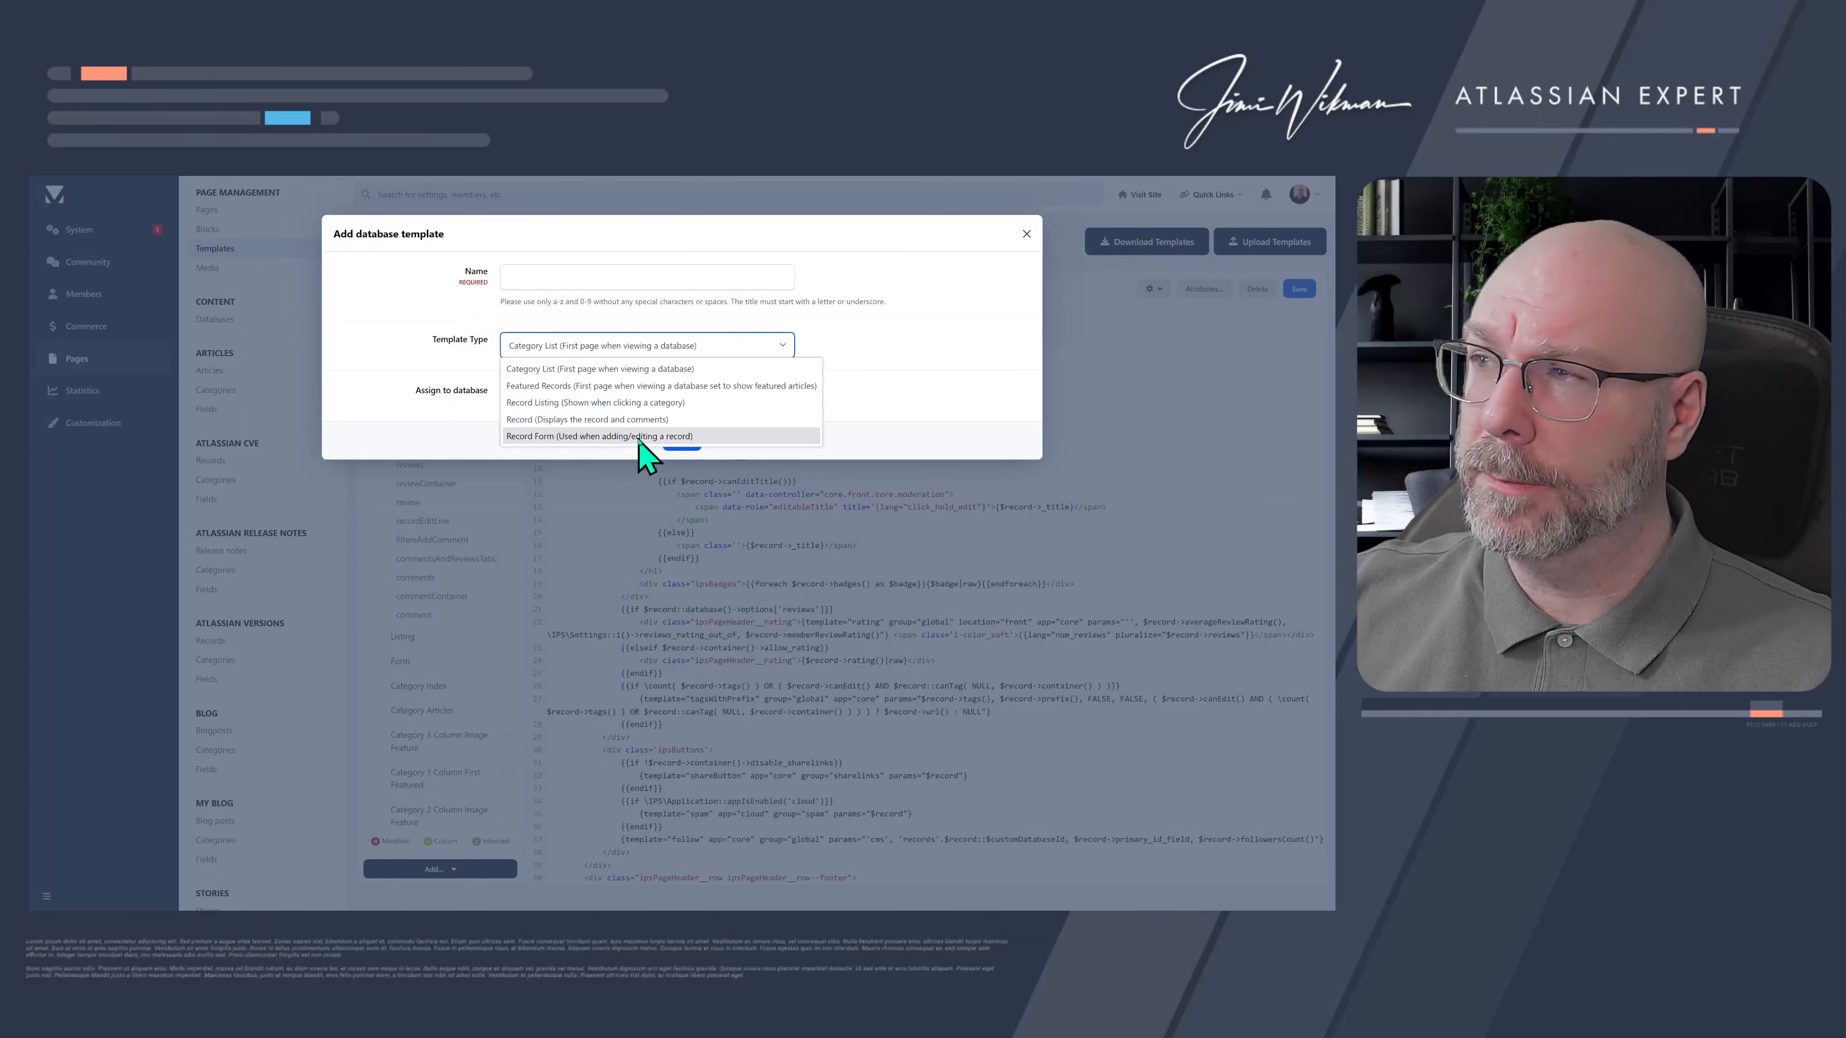
{"action": "left_click", "coordinate": [392, 379]}
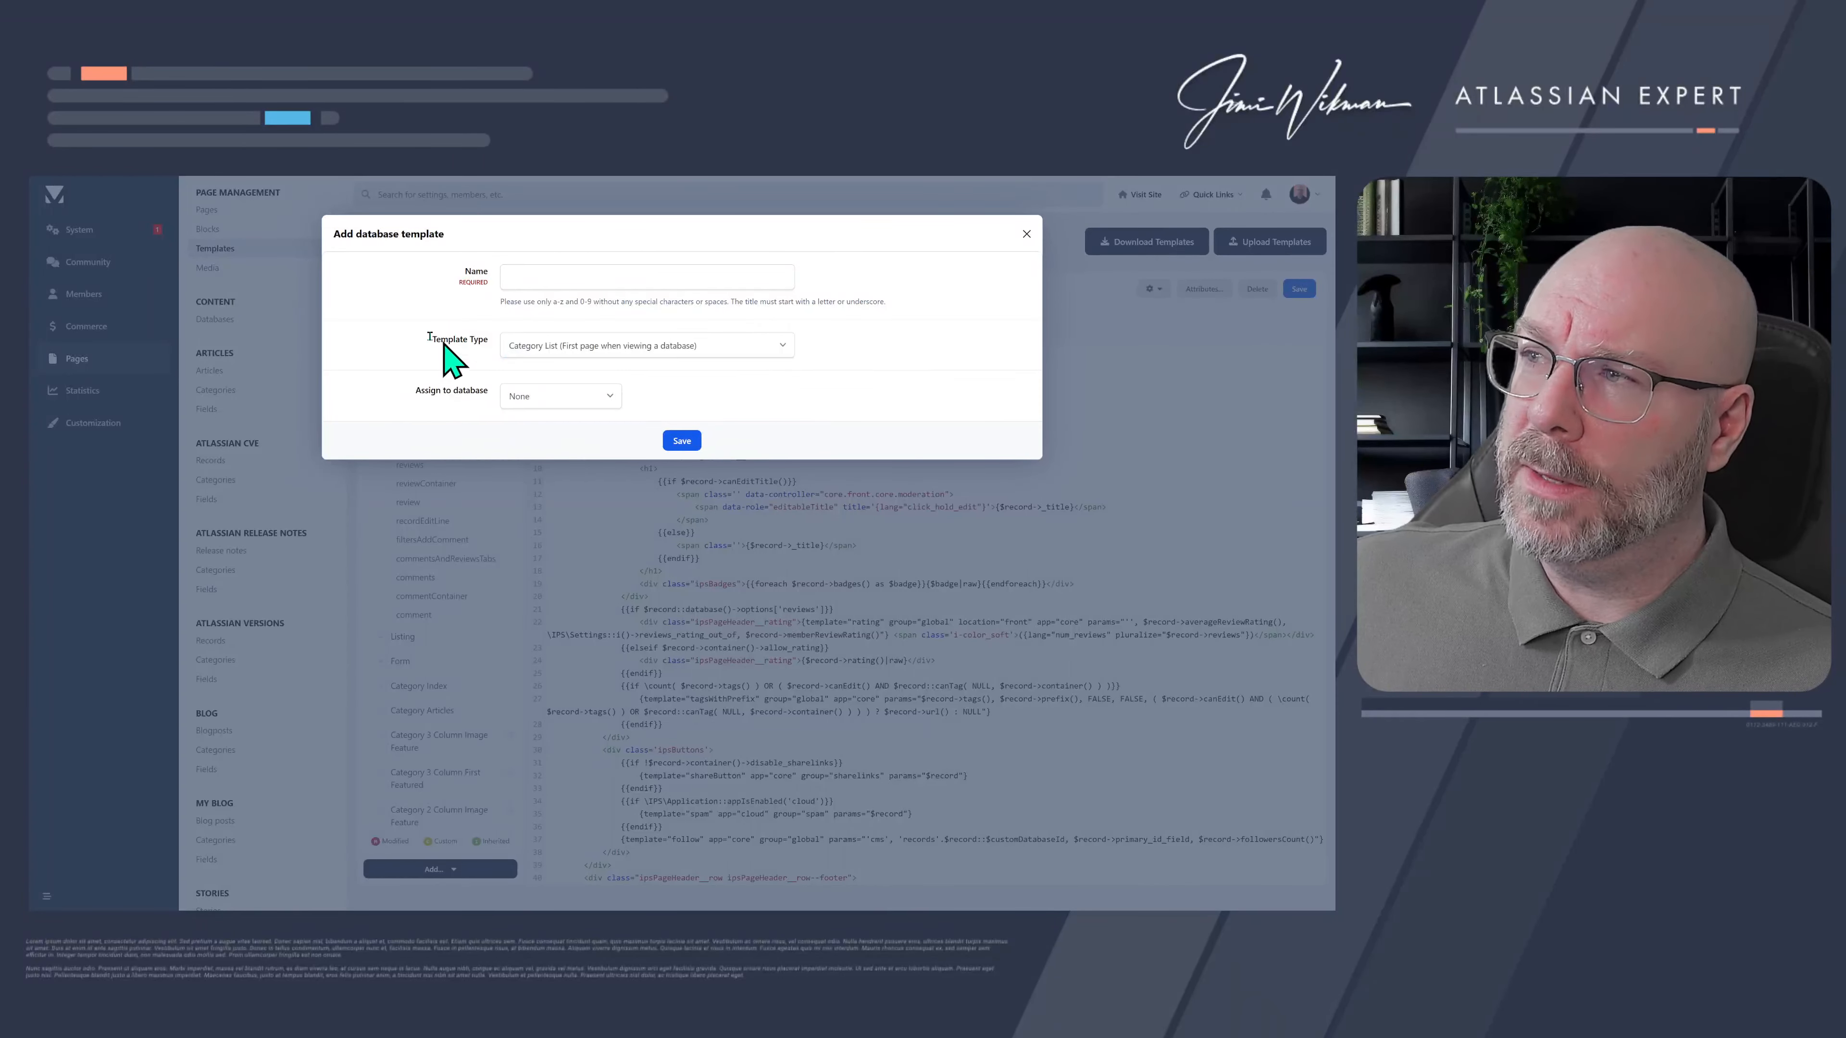
- Name the template blogdisplay, set its type to Record (Displays the record and comments), assign it to the Blog database, and save it
{"action": "left_click", "coordinate": [536, 275]}
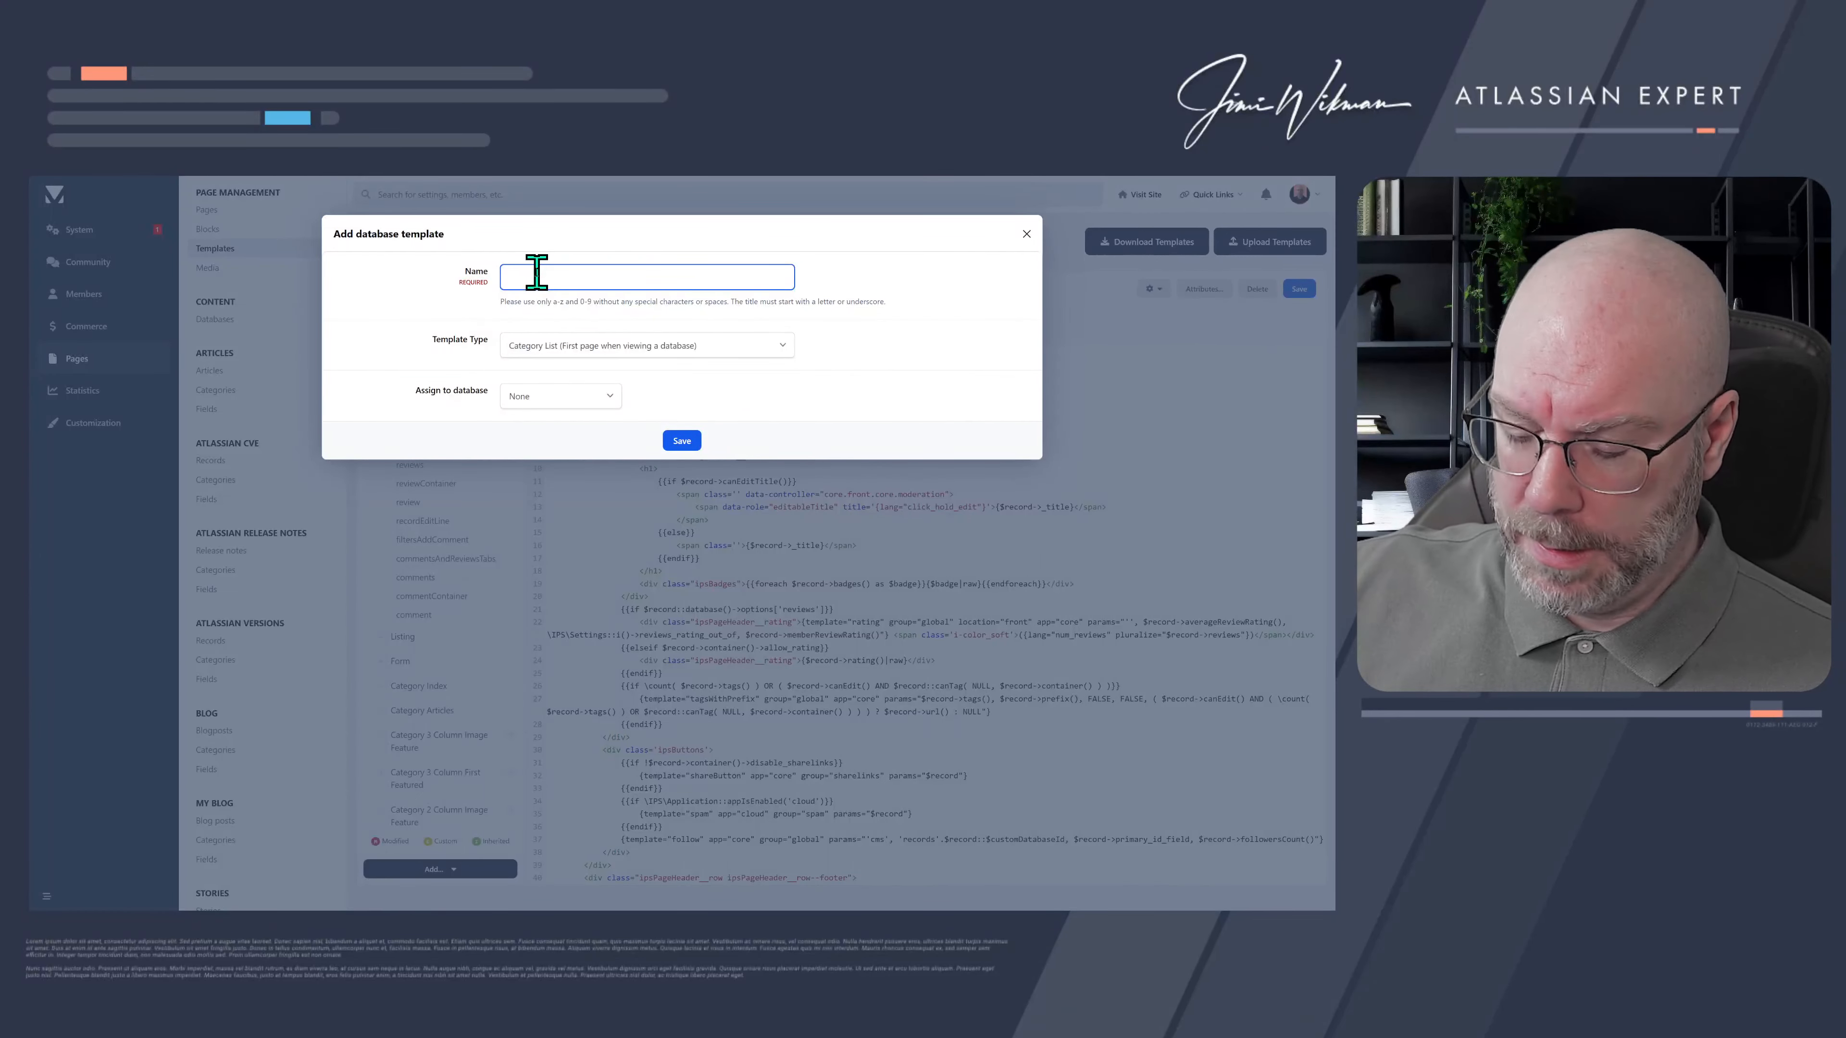
{"action": "type", "text": "blogd"}
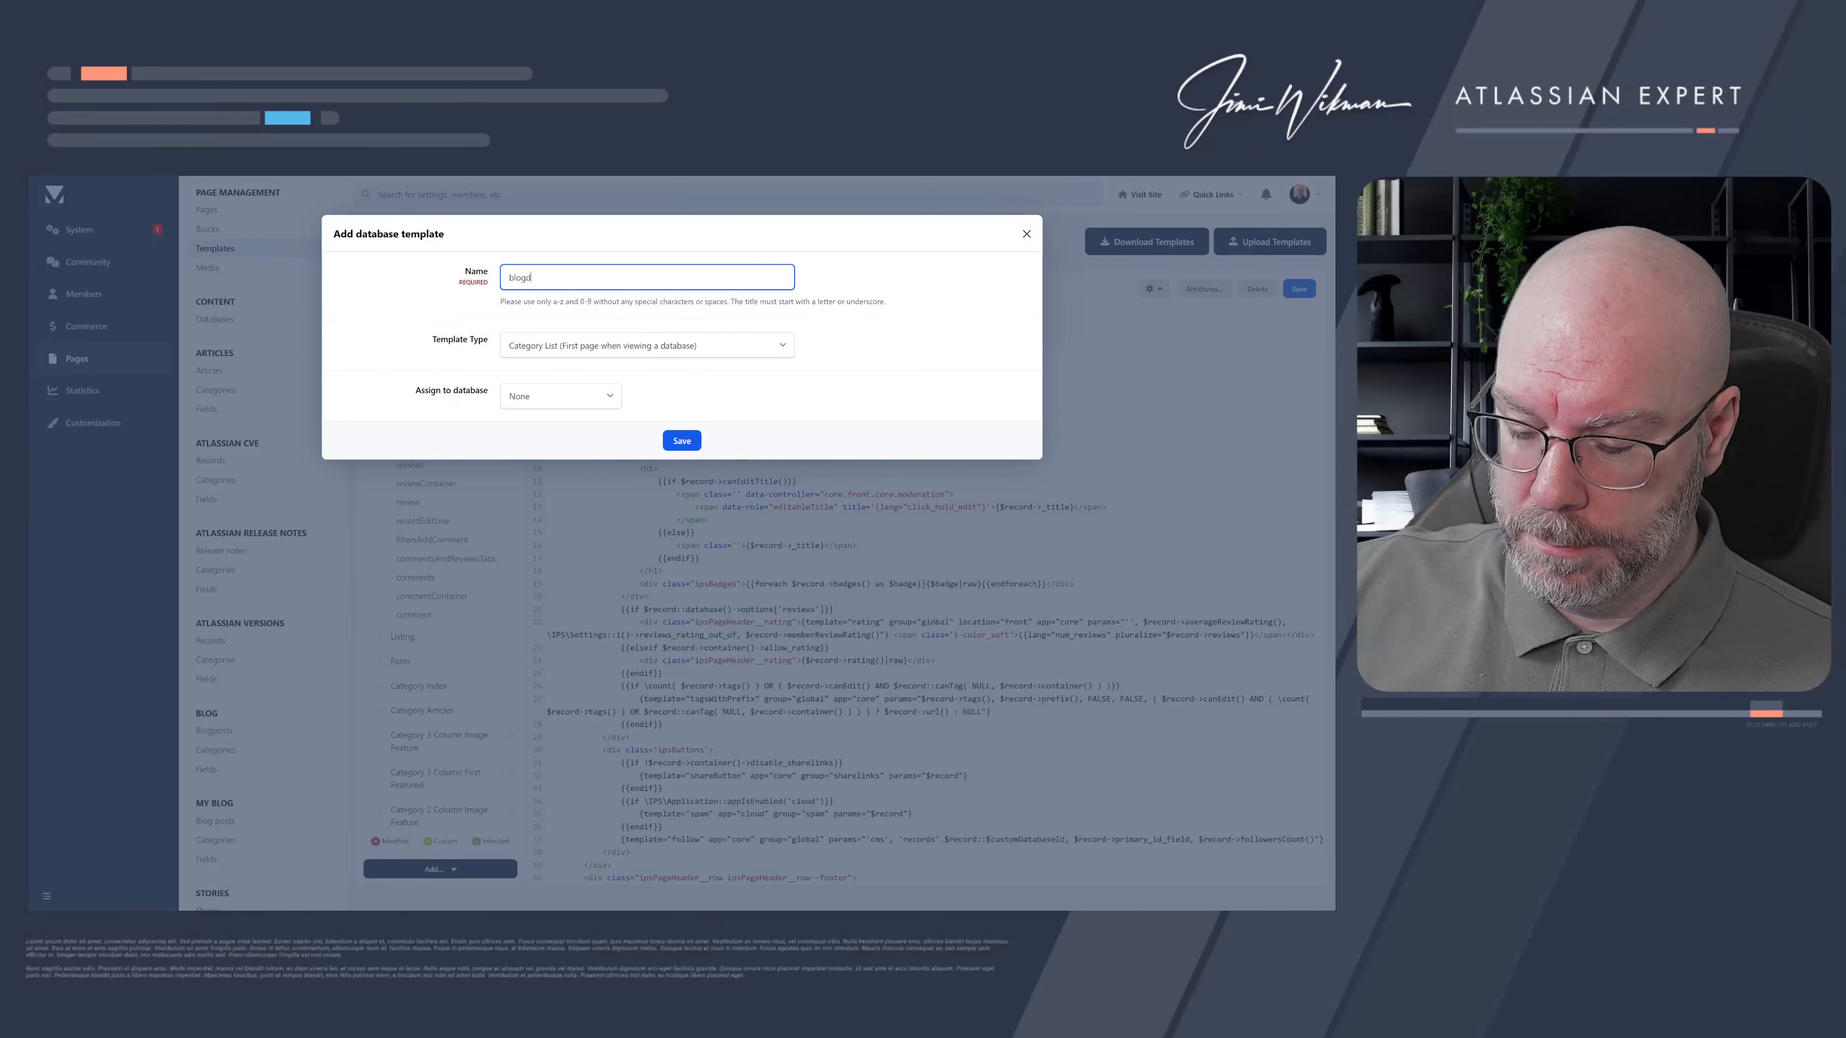
{"action": "type", "text": "isplay"}
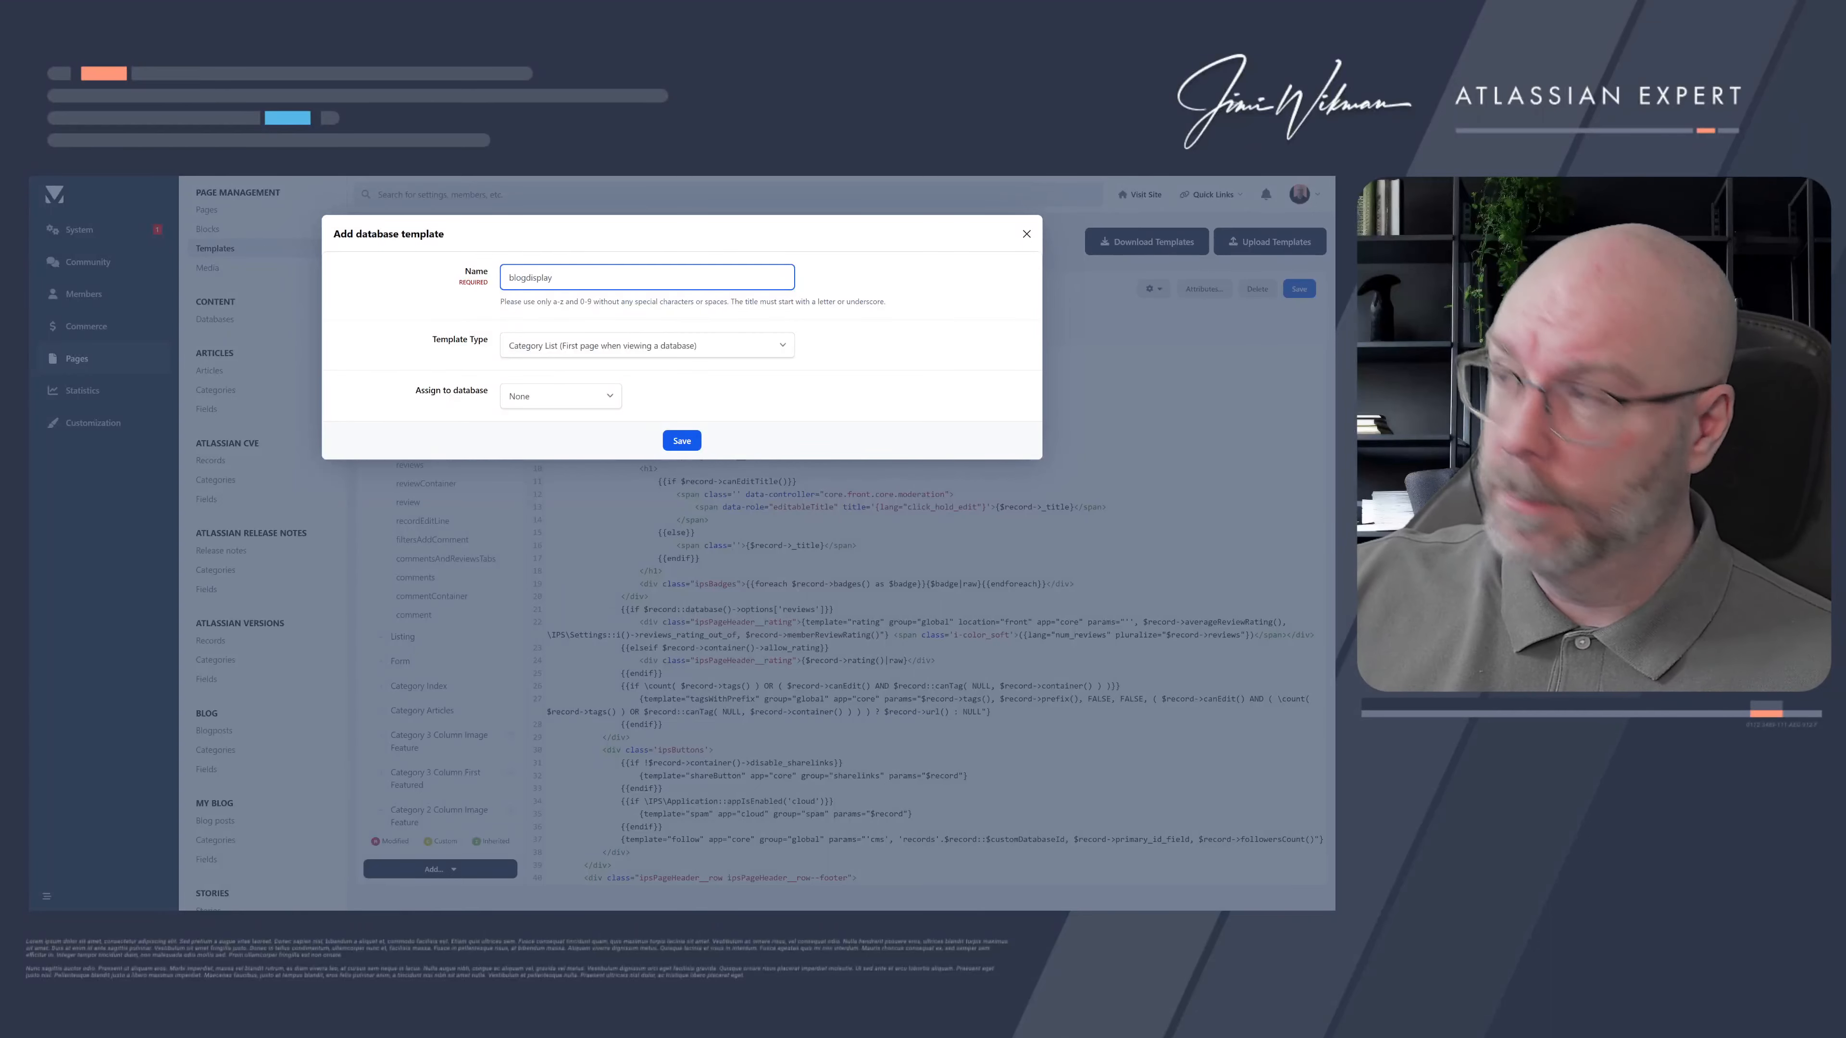
{"action": "left_click", "coordinate": [579, 345]}
{"action": "left_click", "coordinate": [713, 420]}
{"action": "left_click", "coordinate": [559, 396]}
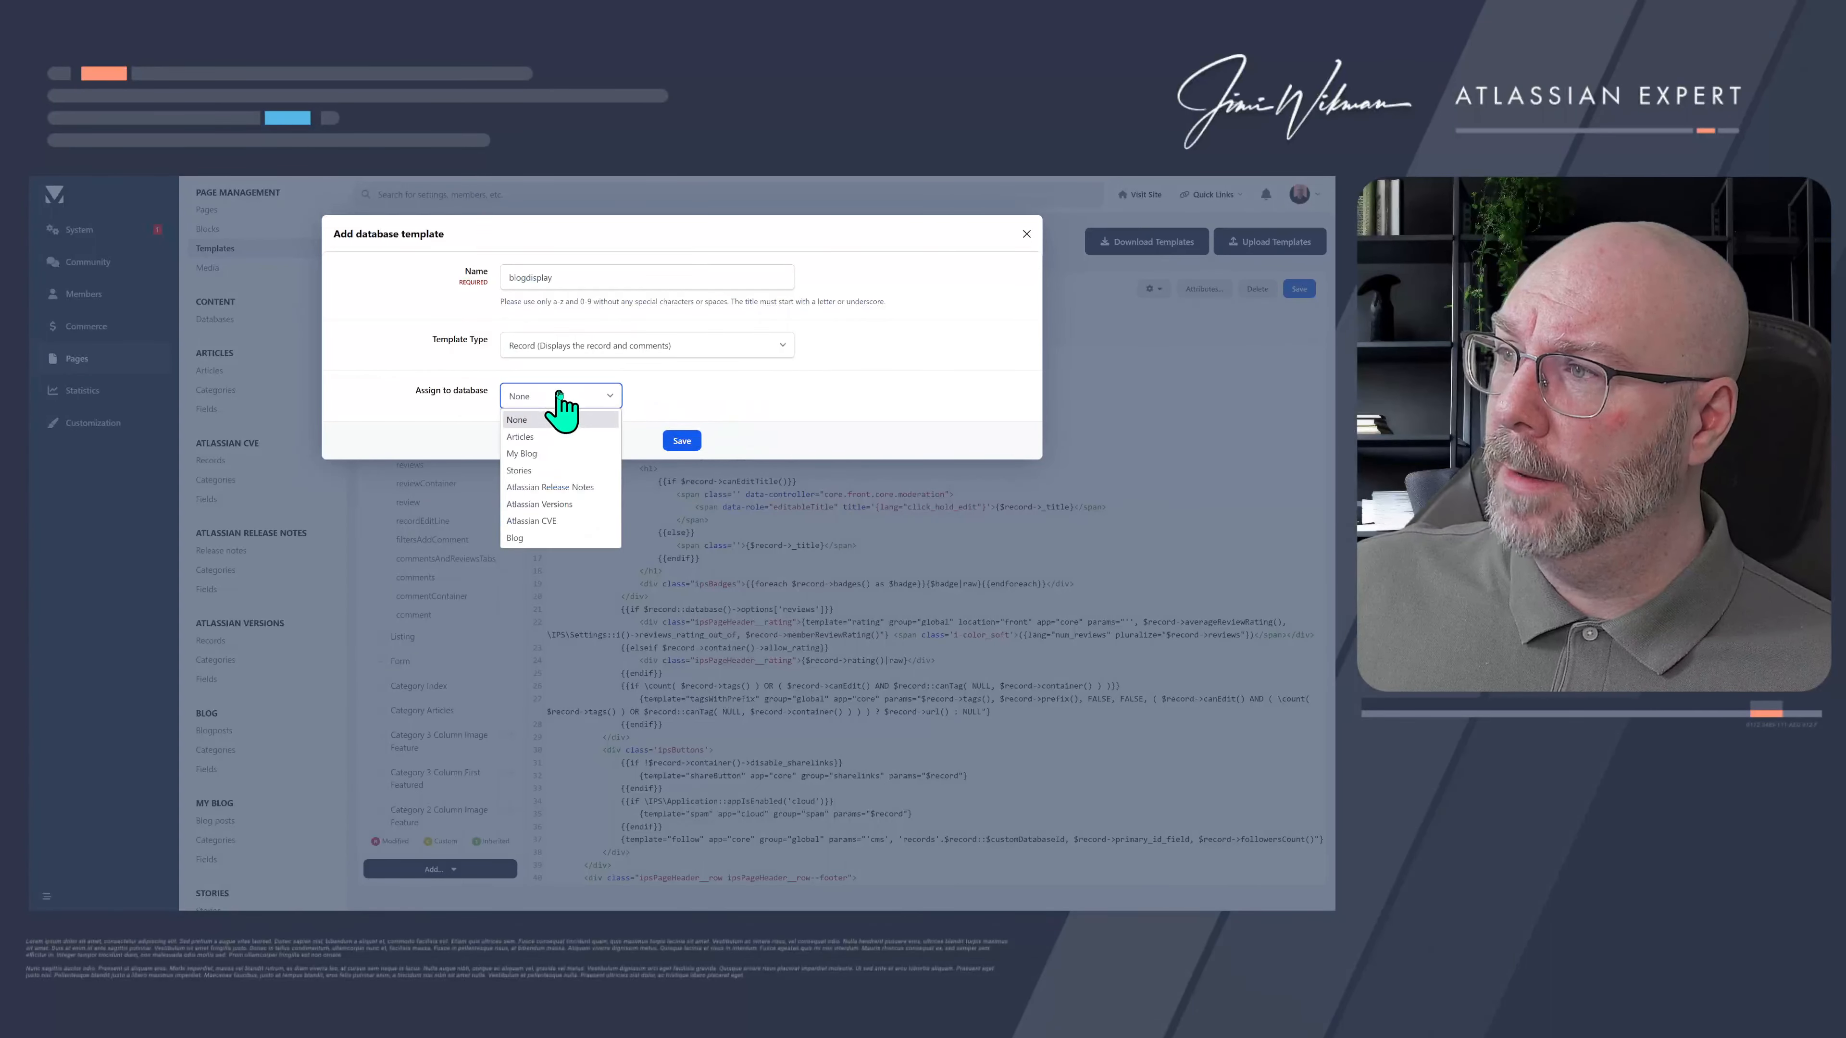
{"action": "left_click", "coordinate": [574, 538]}
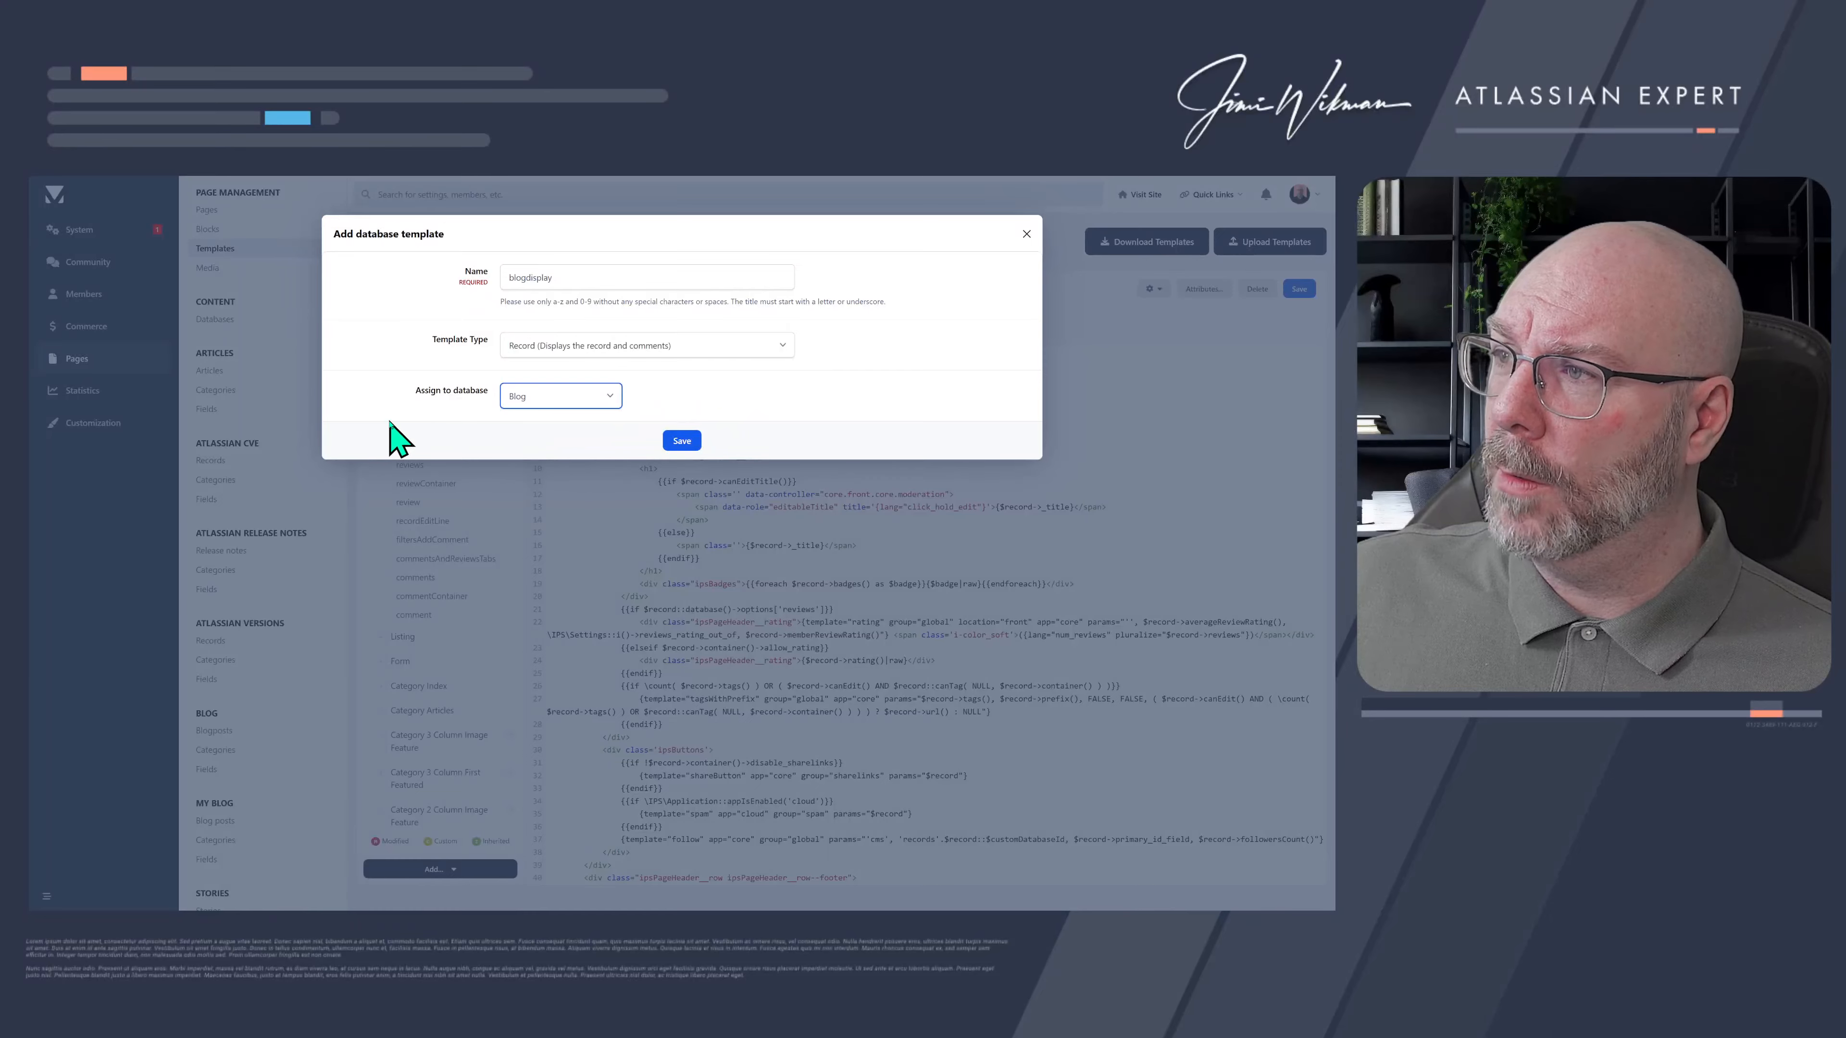
{"action": "left_click", "coordinate": [681, 441]}
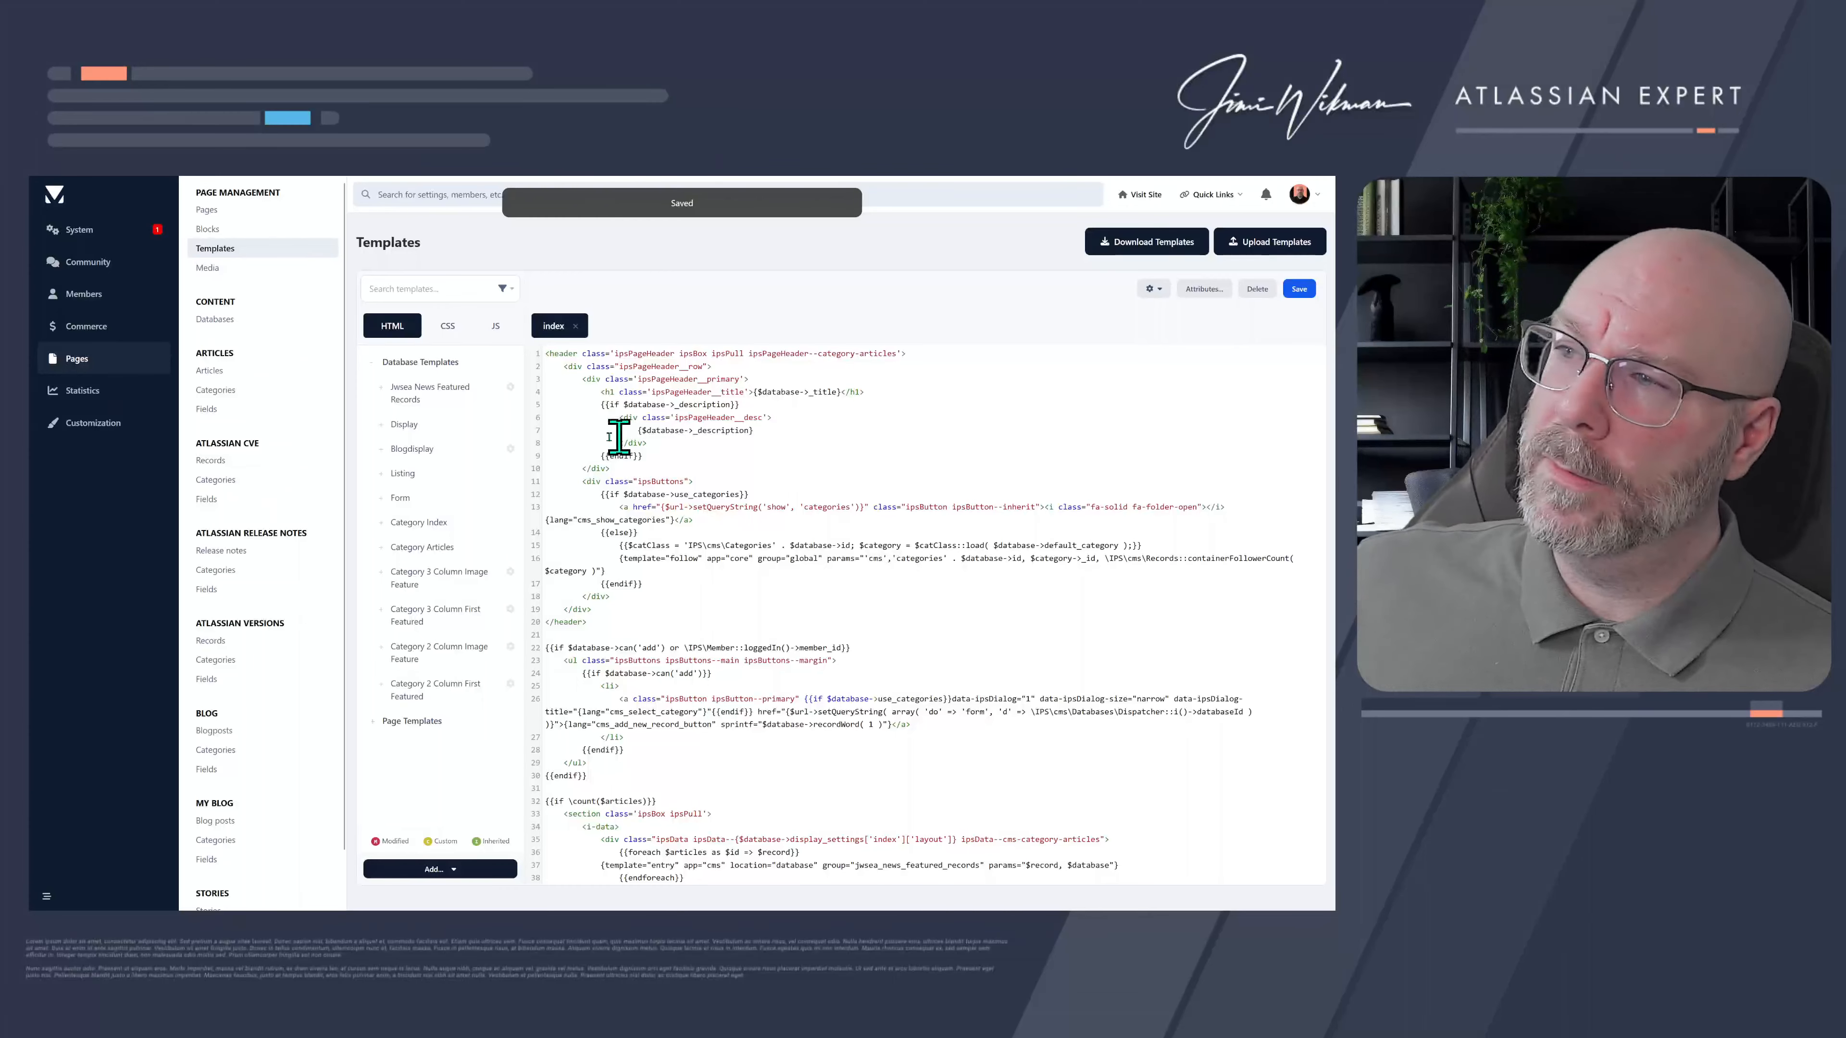
- Open the record template inside the Blogdisplay group and read through its code
{"action": "left_click", "coordinate": [378, 449]}
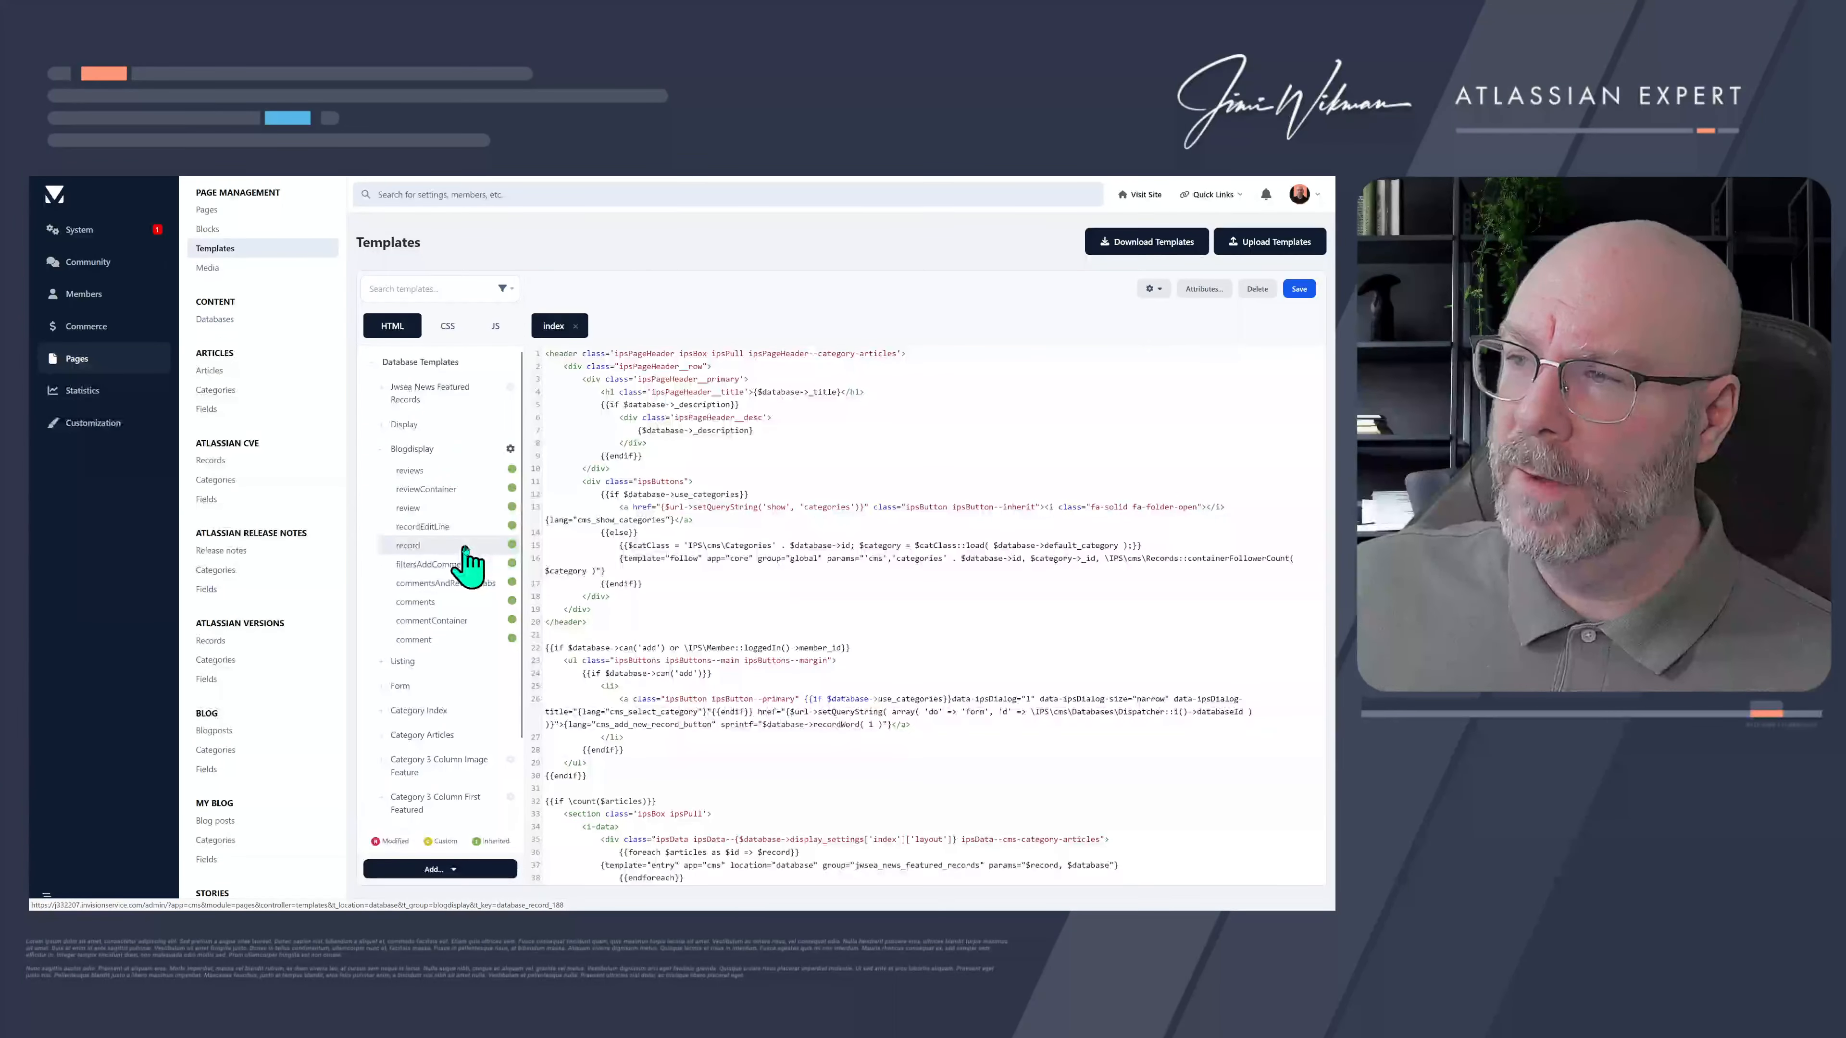
{"action": "left_click", "coordinate": [420, 547]}
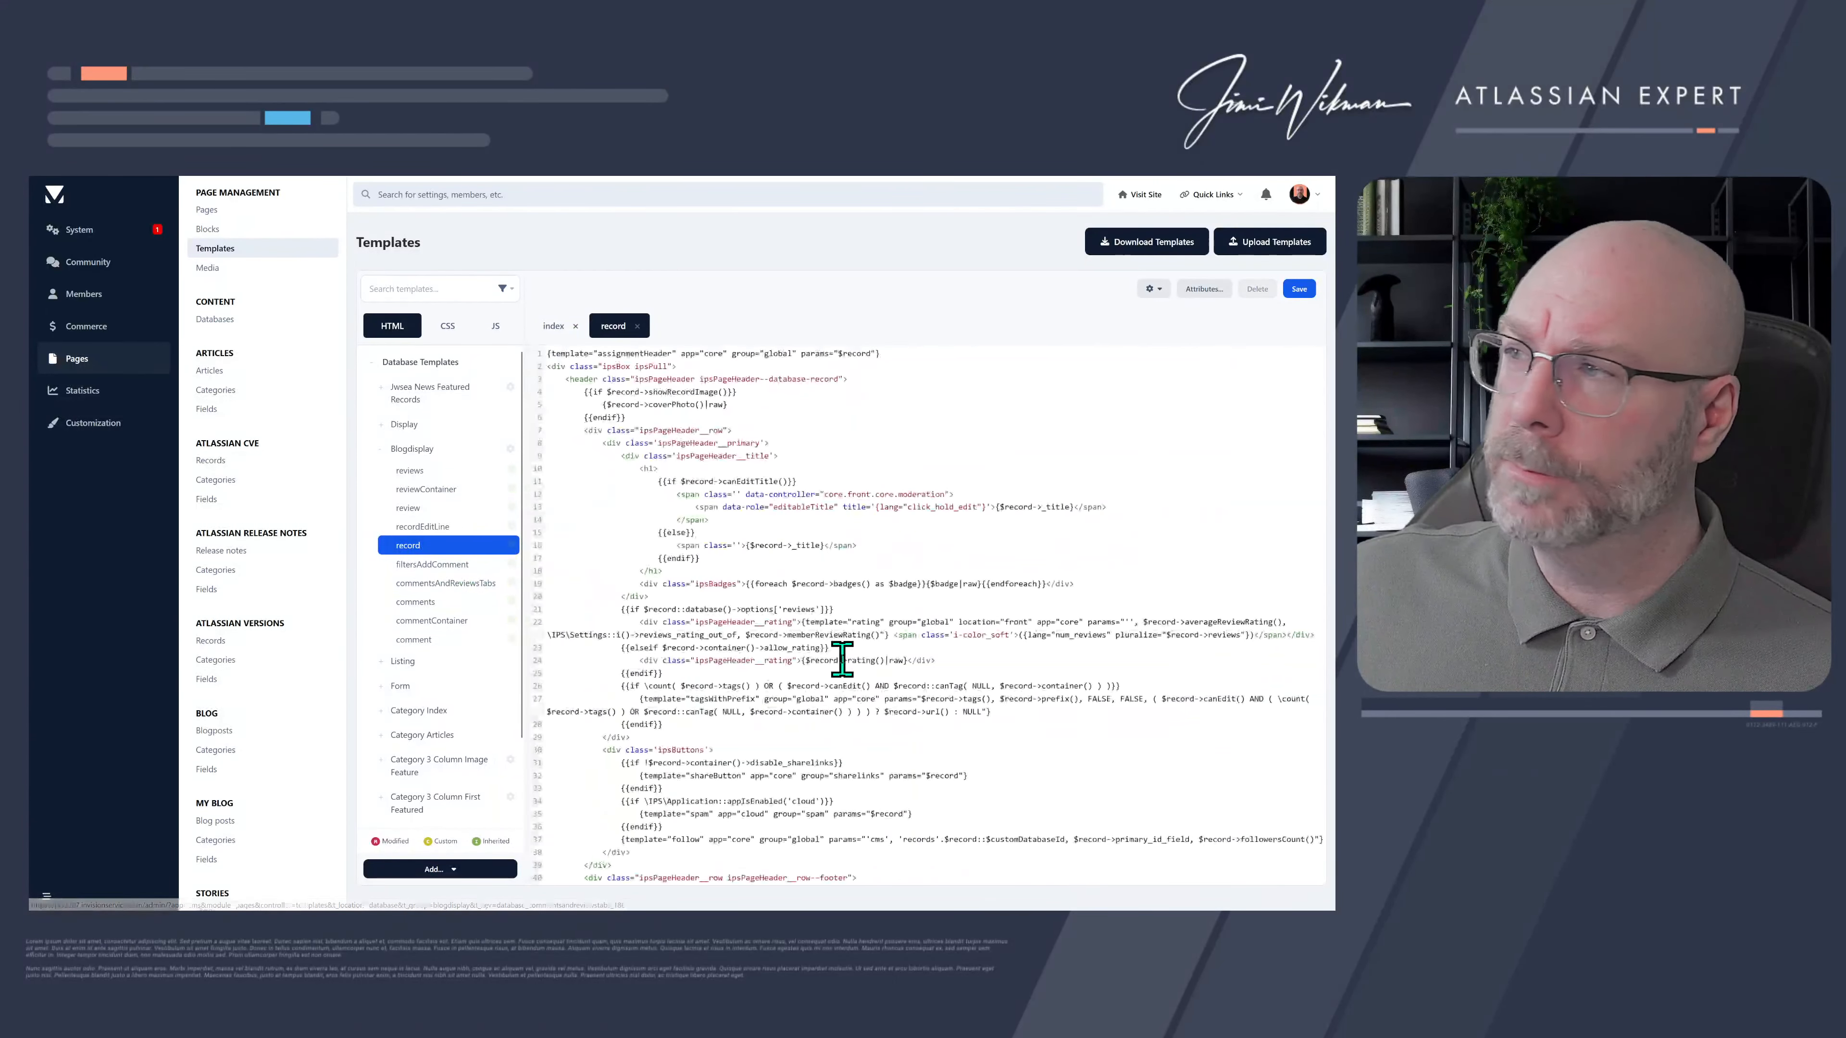
{"action": "scroll", "coordinate": [836, 626], "scroll_direction": "down", "scroll_amount": 6}
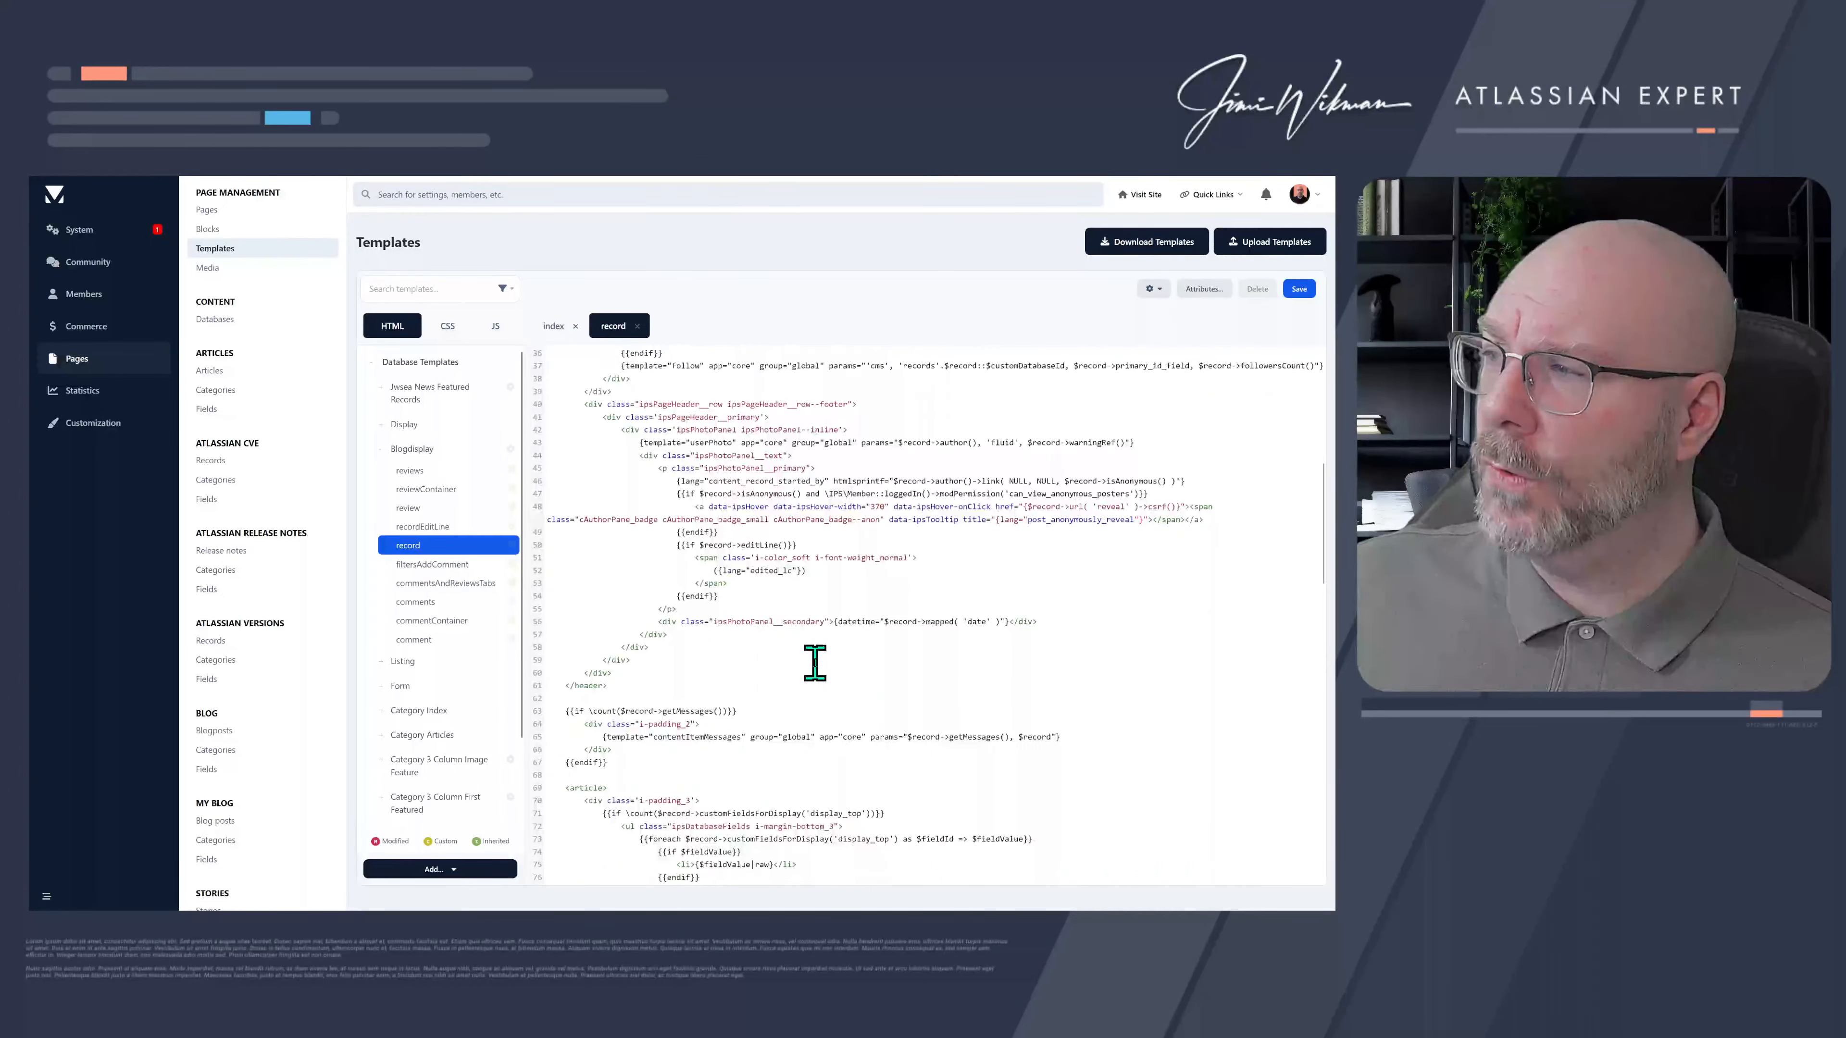
{"action": "scroll", "coordinate": [814, 661], "scroll_direction": "down", "scroll_amount": 15}
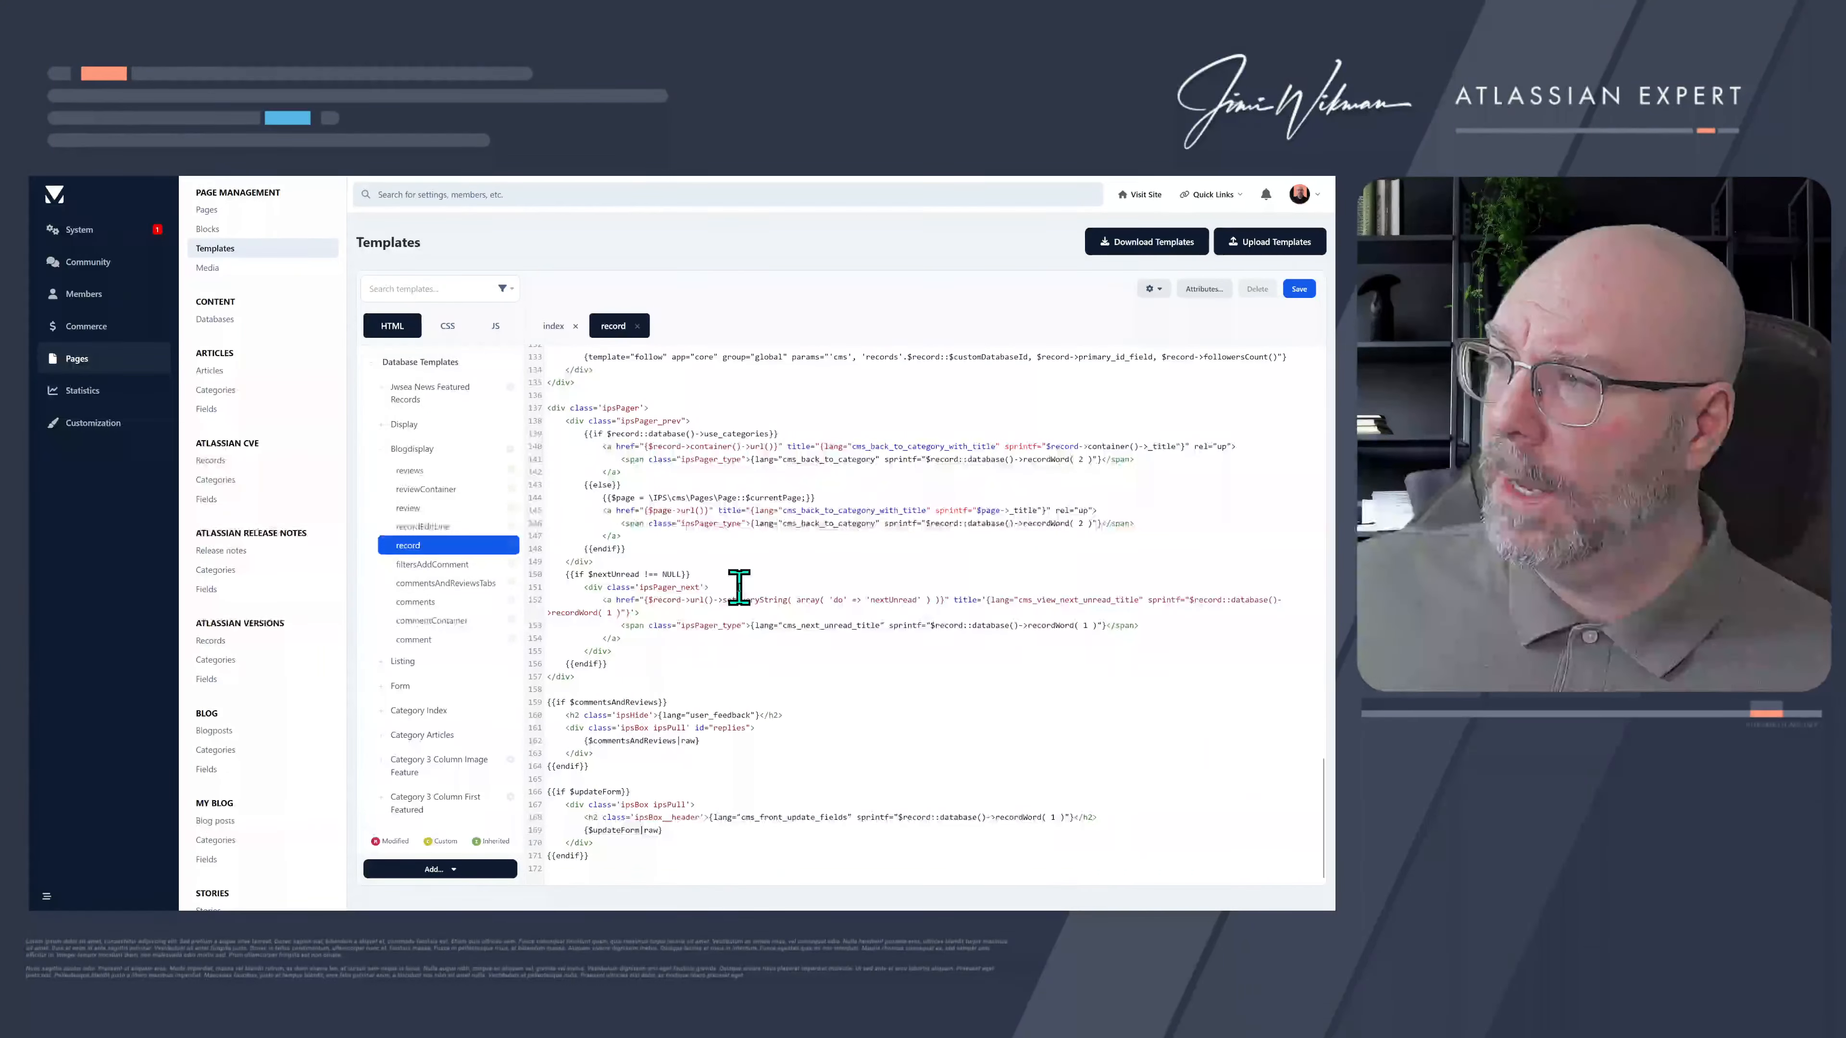
{"action": "scroll", "coordinate": [738, 588], "scroll_direction": "up", "scroll_amount": 20}
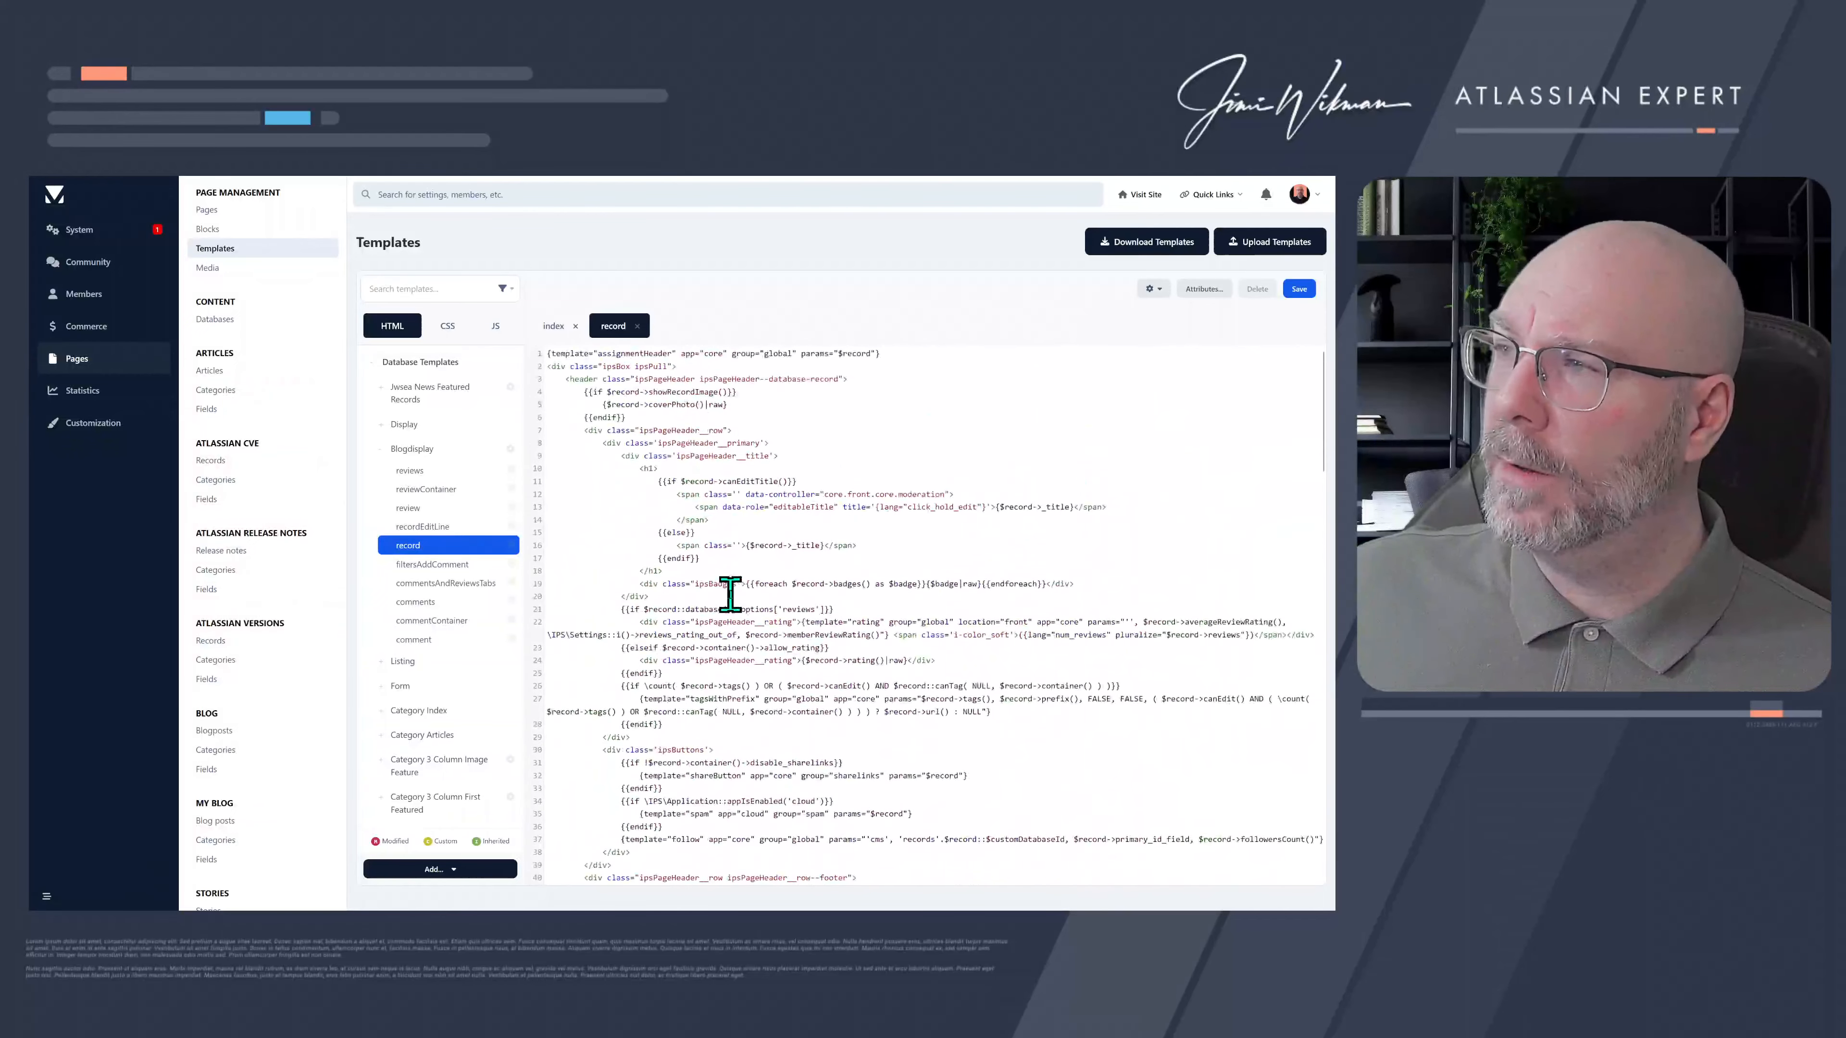
- Insert a line reading "here" below the assignmentHeader line of the record template, save it, and view the Test example 22 post on the public site
{"action": "left_click", "coordinate": [549, 357]}
{"action": "key", "text": "Down"}
{"action": "key", "text": "Return"}
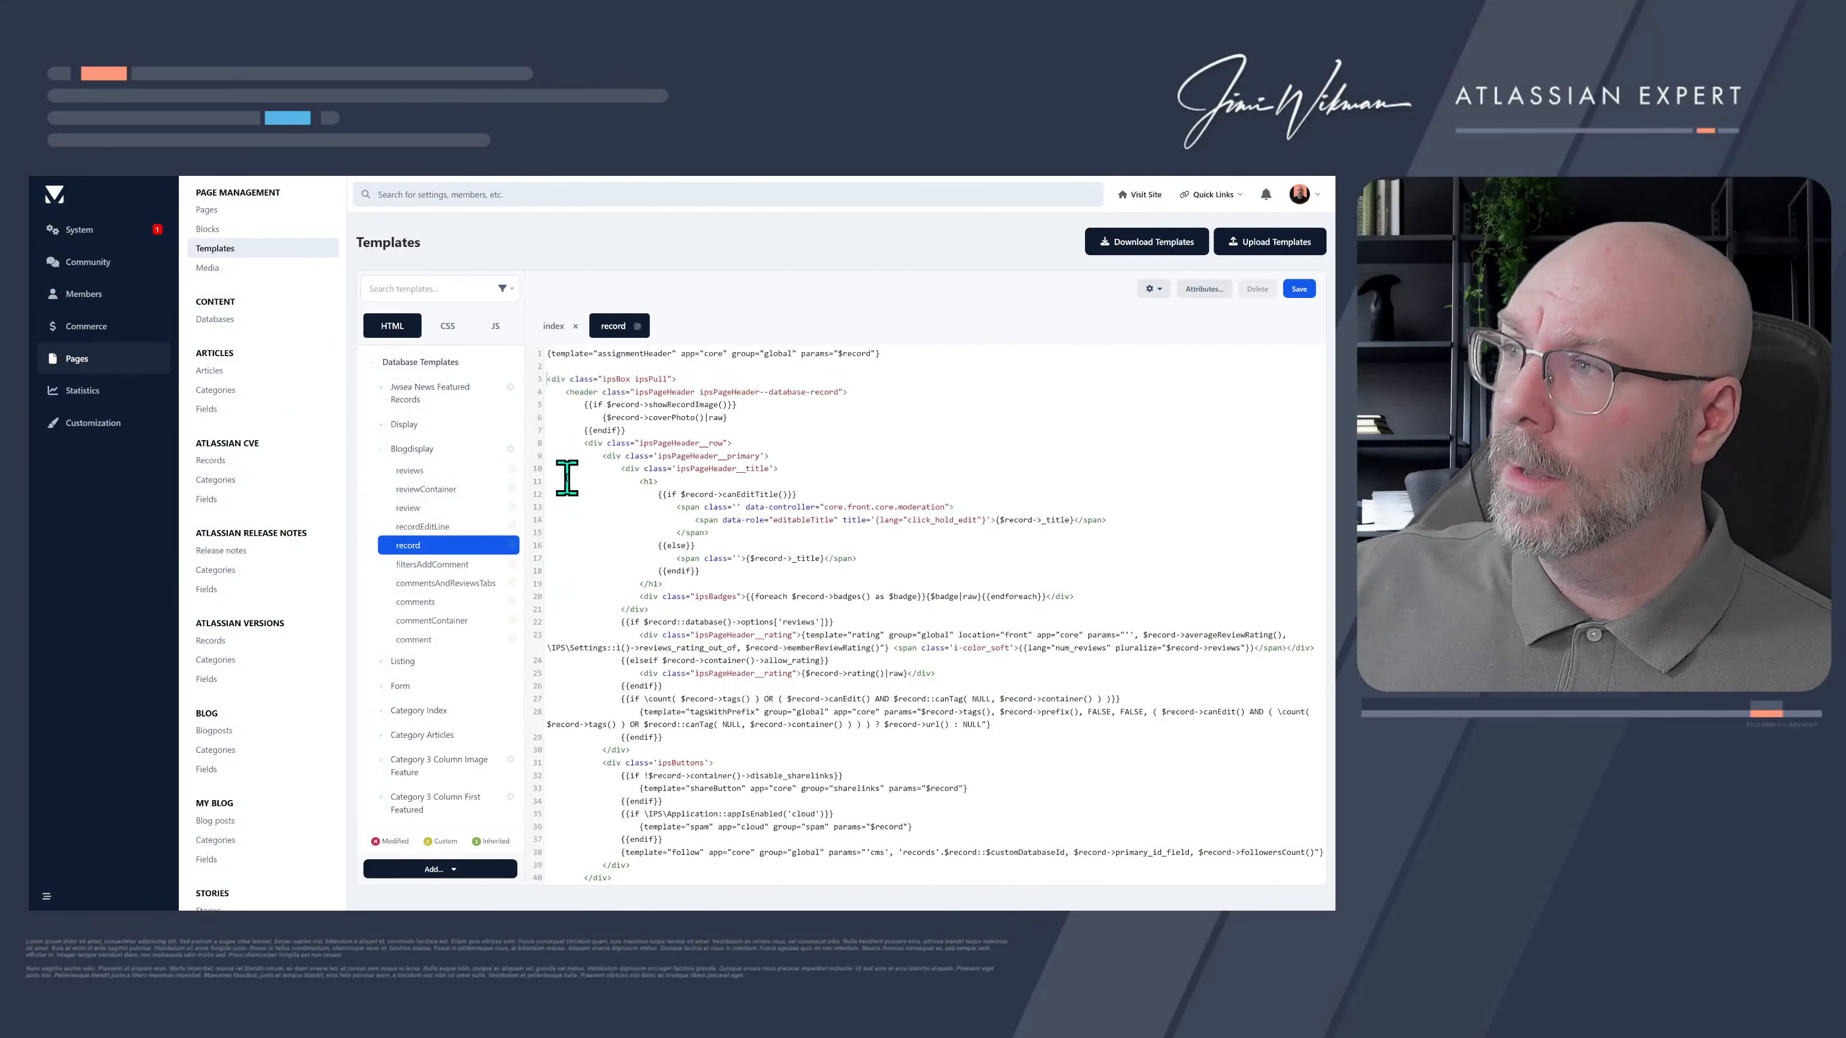
{"action": "type", "text": "here"}
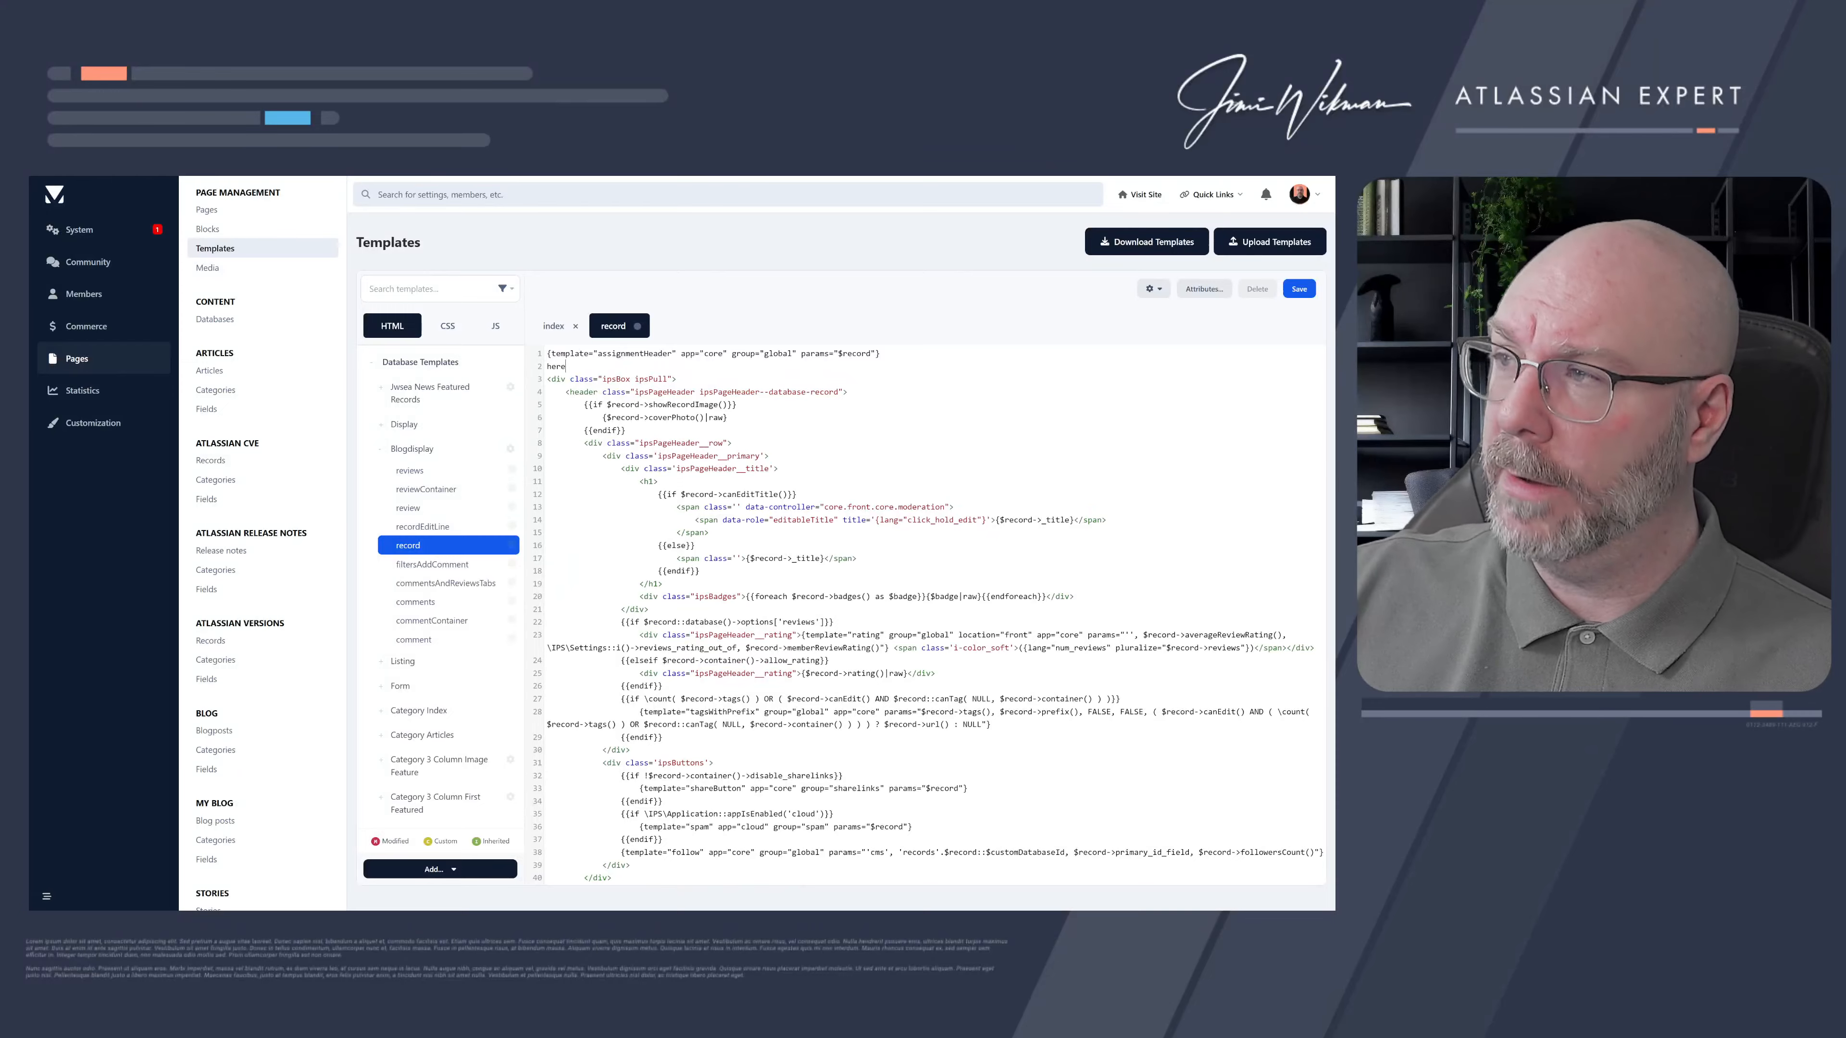
{"action": "left_click", "coordinate": [1300, 290]}
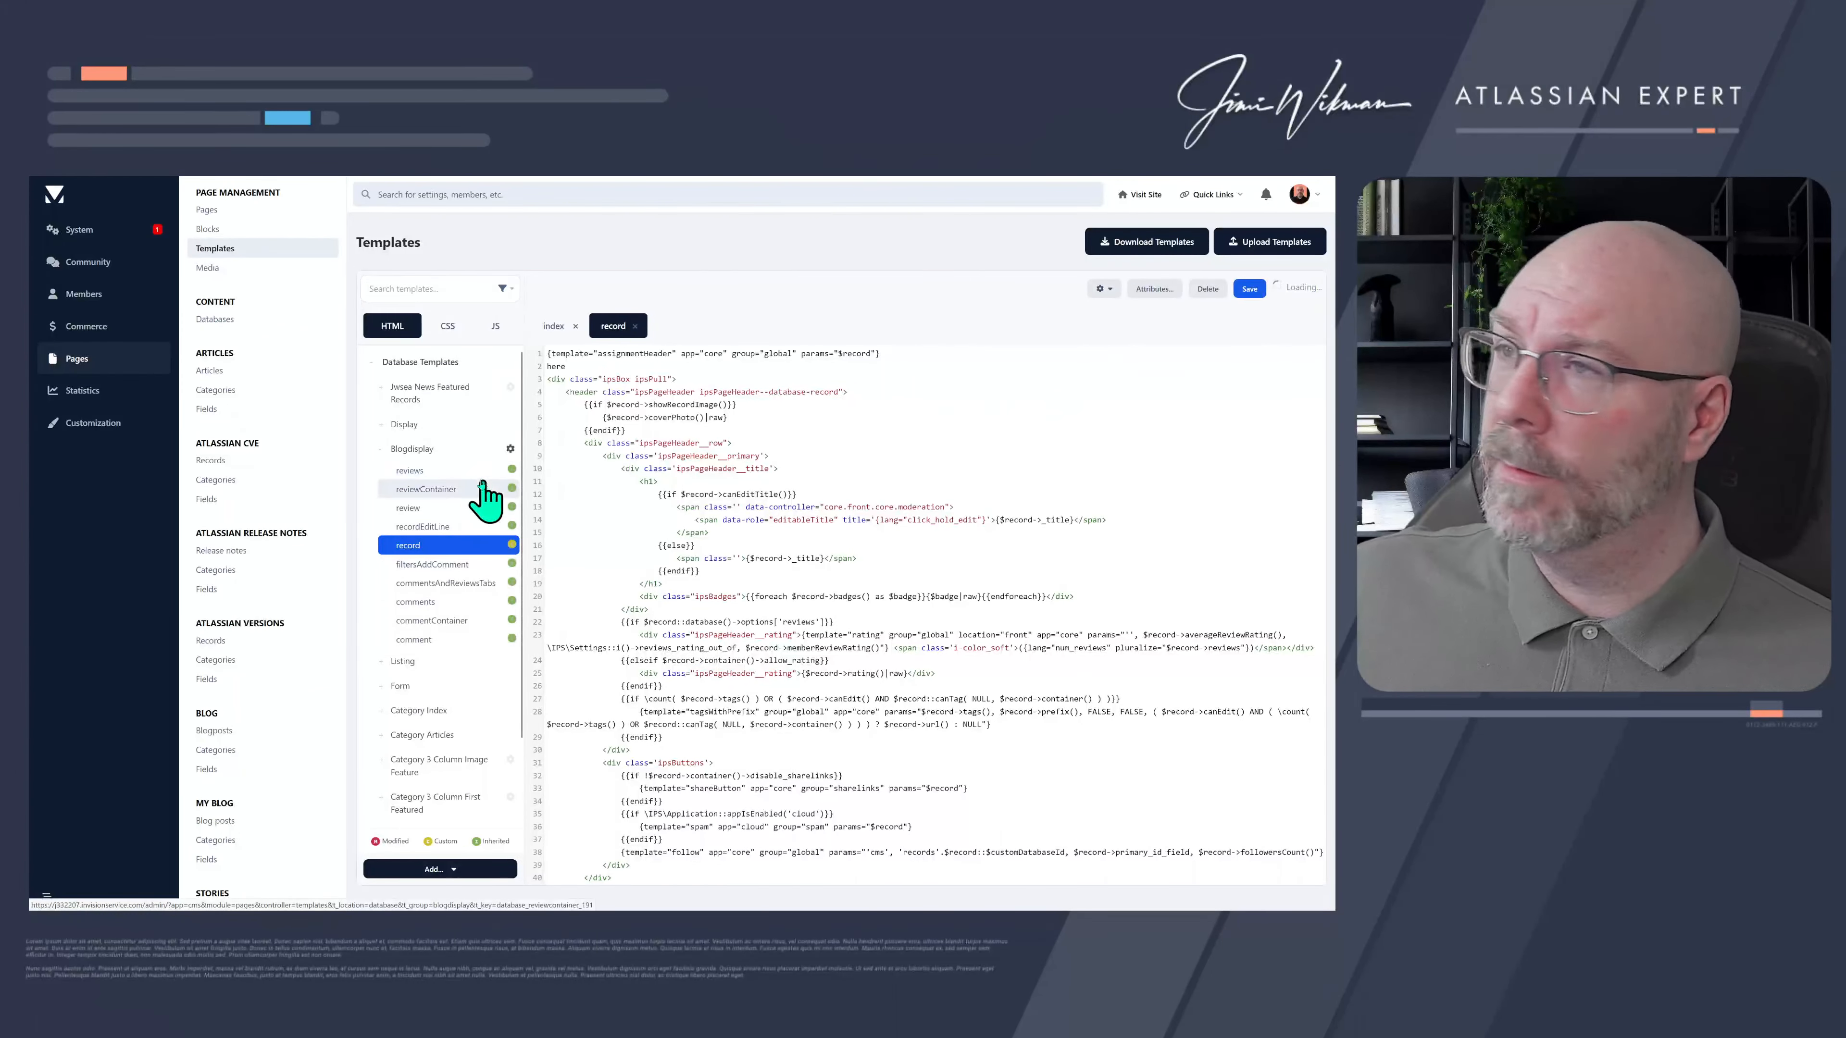
{"action": "left_click", "coordinate": [268, 191]}
{"action": "scroll", "coordinate": [485, 462], "scroll_direction": "up", "scroll_amount": 10}
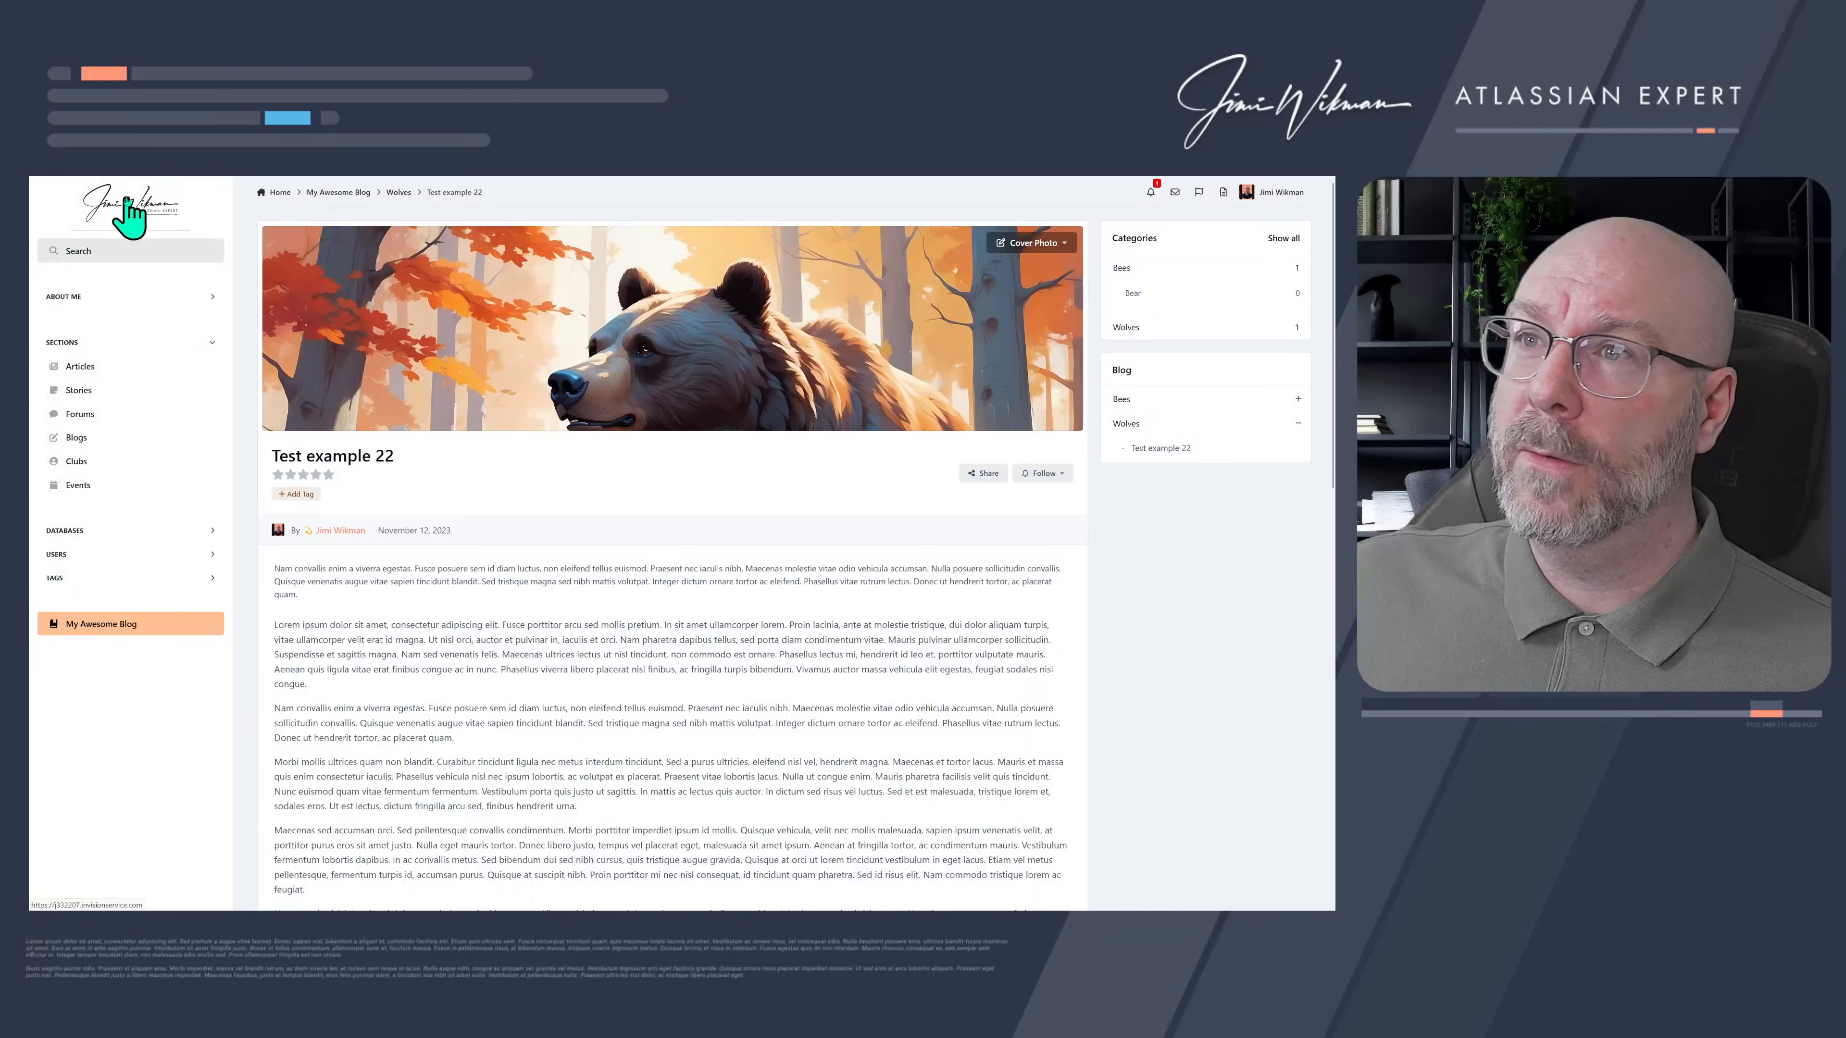
- Reload the Test example 22 post and check where the inserted template text appears on the page
{"action": "mouse_move", "coordinate": [156, 180]}
{"action": "left_click", "coordinate": [85, 213]}
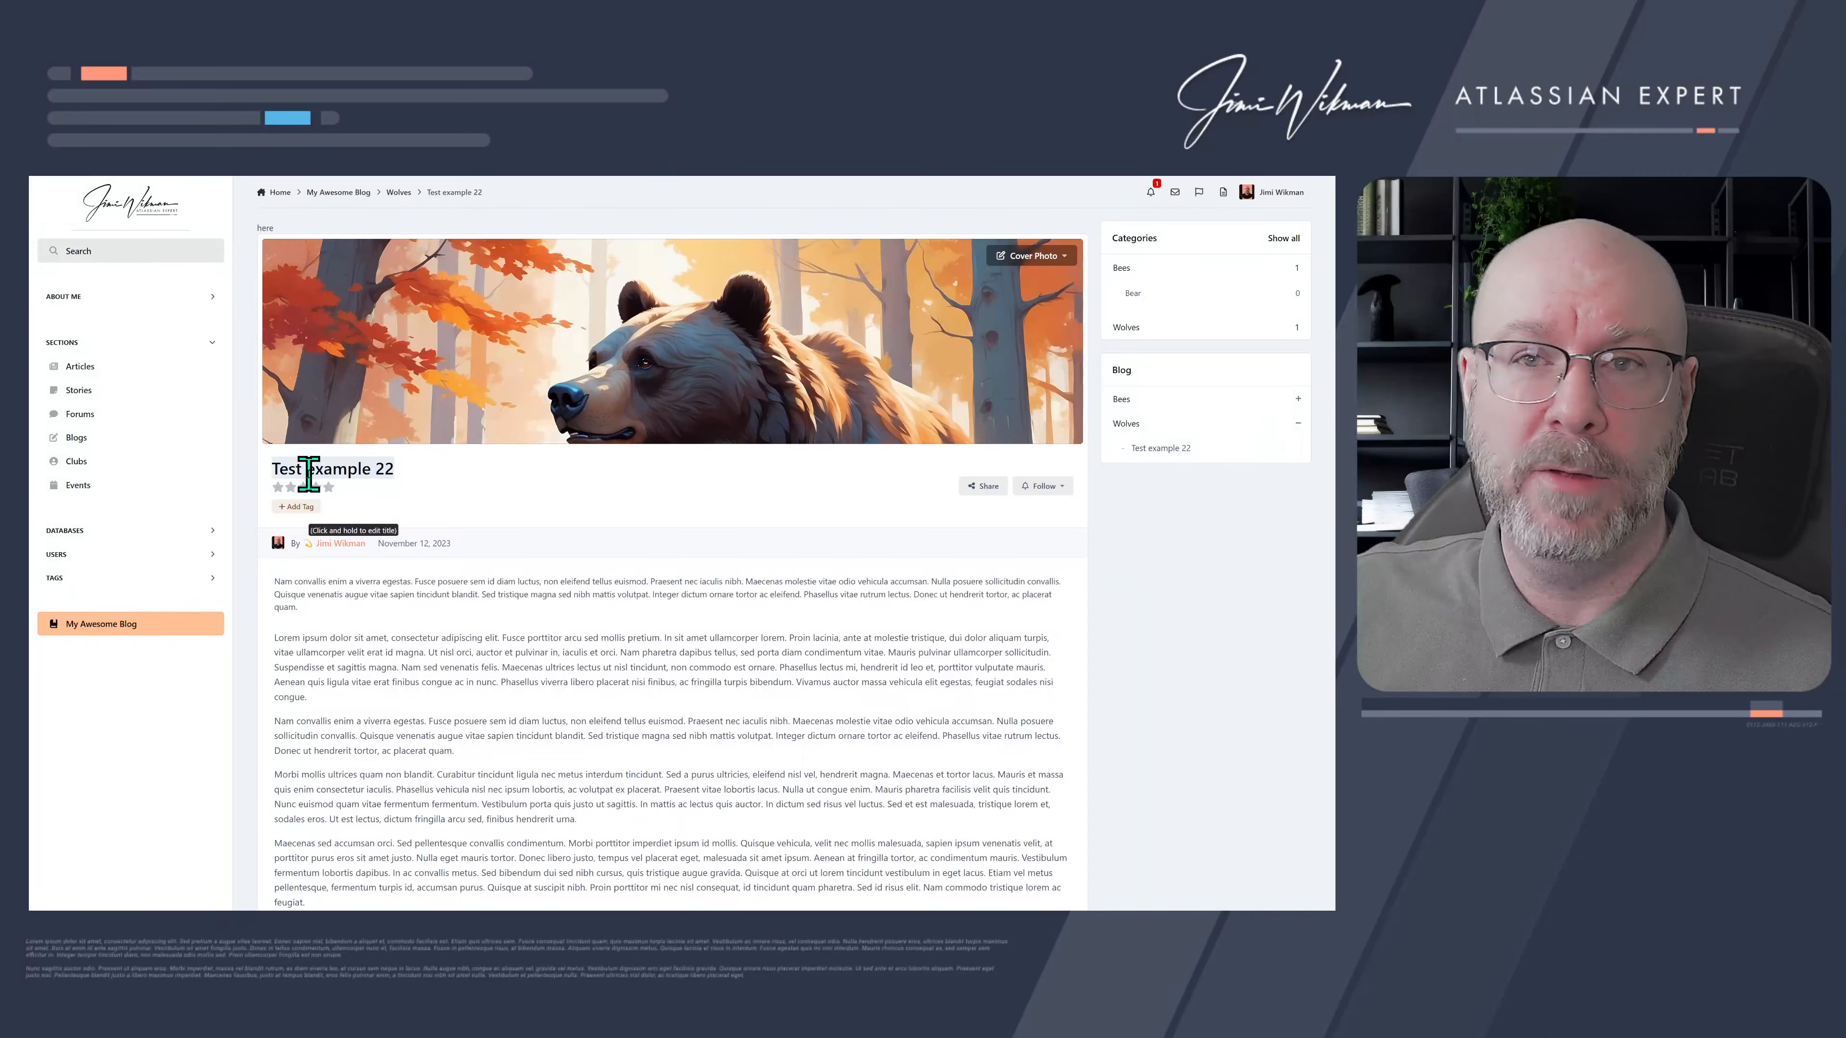
{"action": "scroll", "coordinate": [574, 596], "scroll_direction": "down", "scroll_amount": 1}
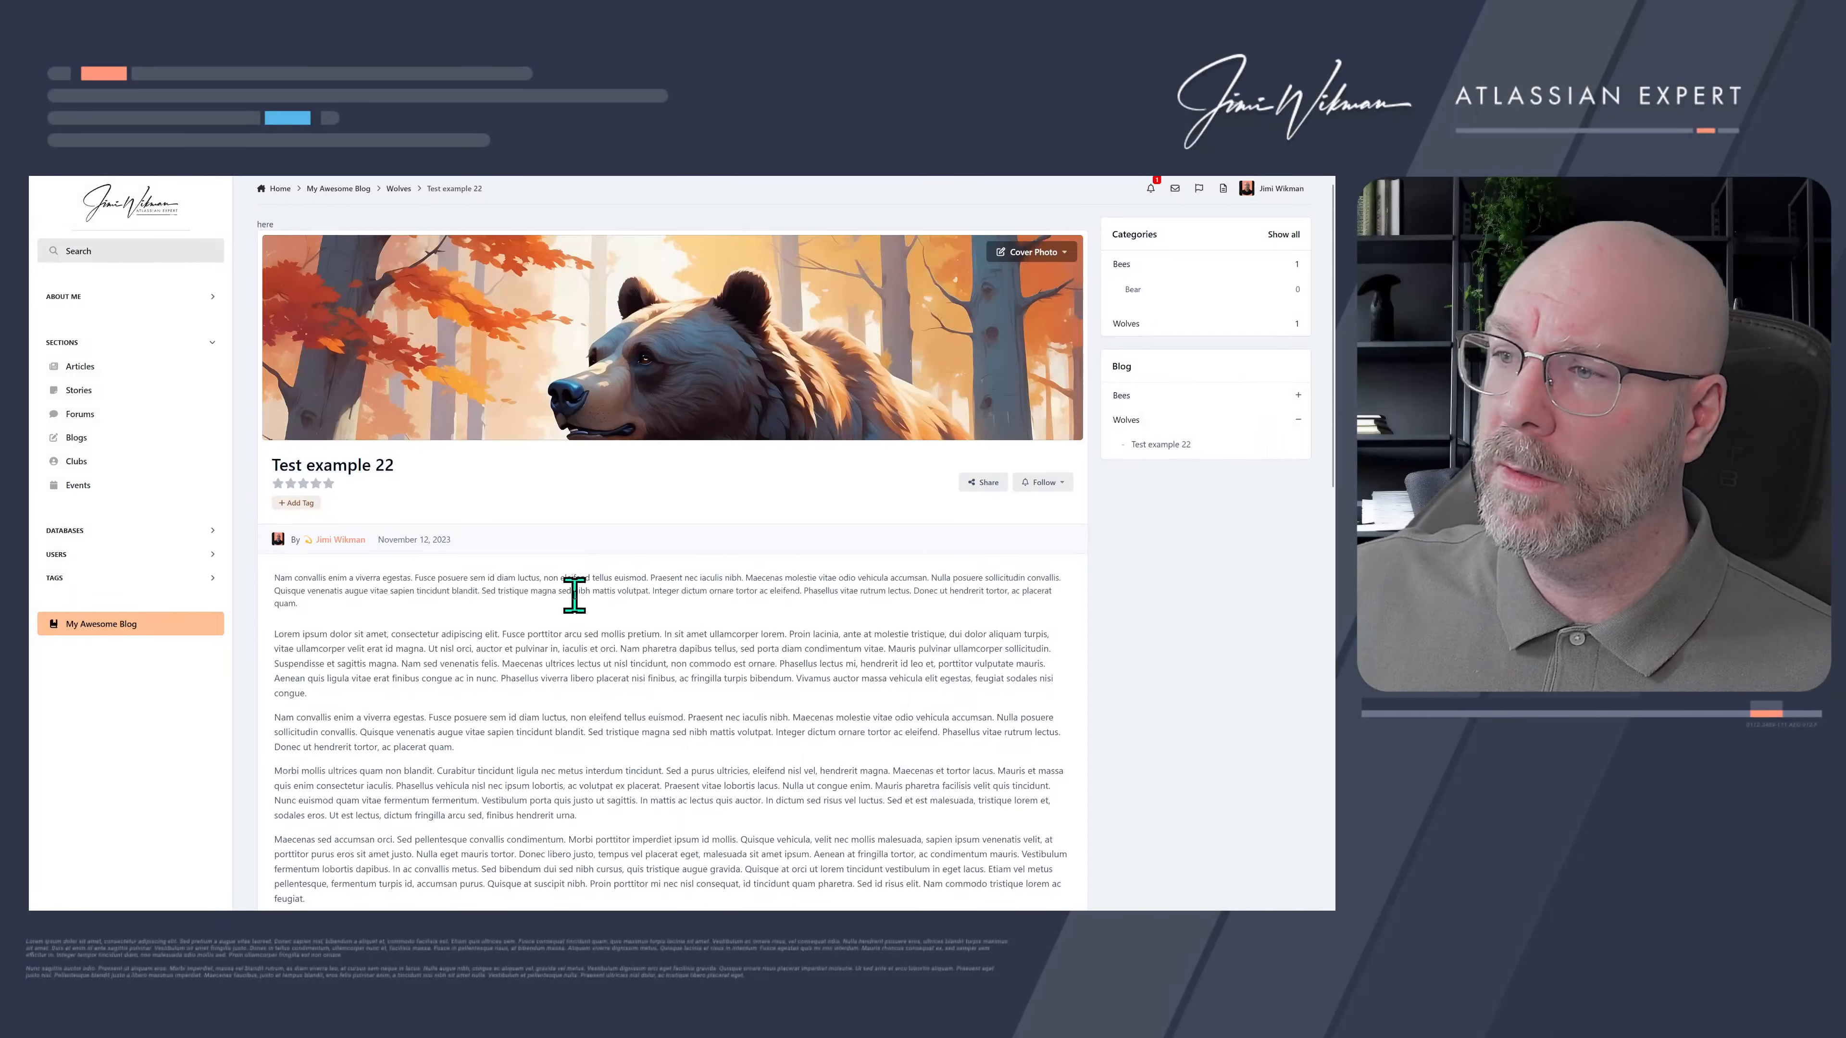
{"action": "scroll", "coordinate": [574, 595], "scroll_direction": "down", "scroll_amount": 5}
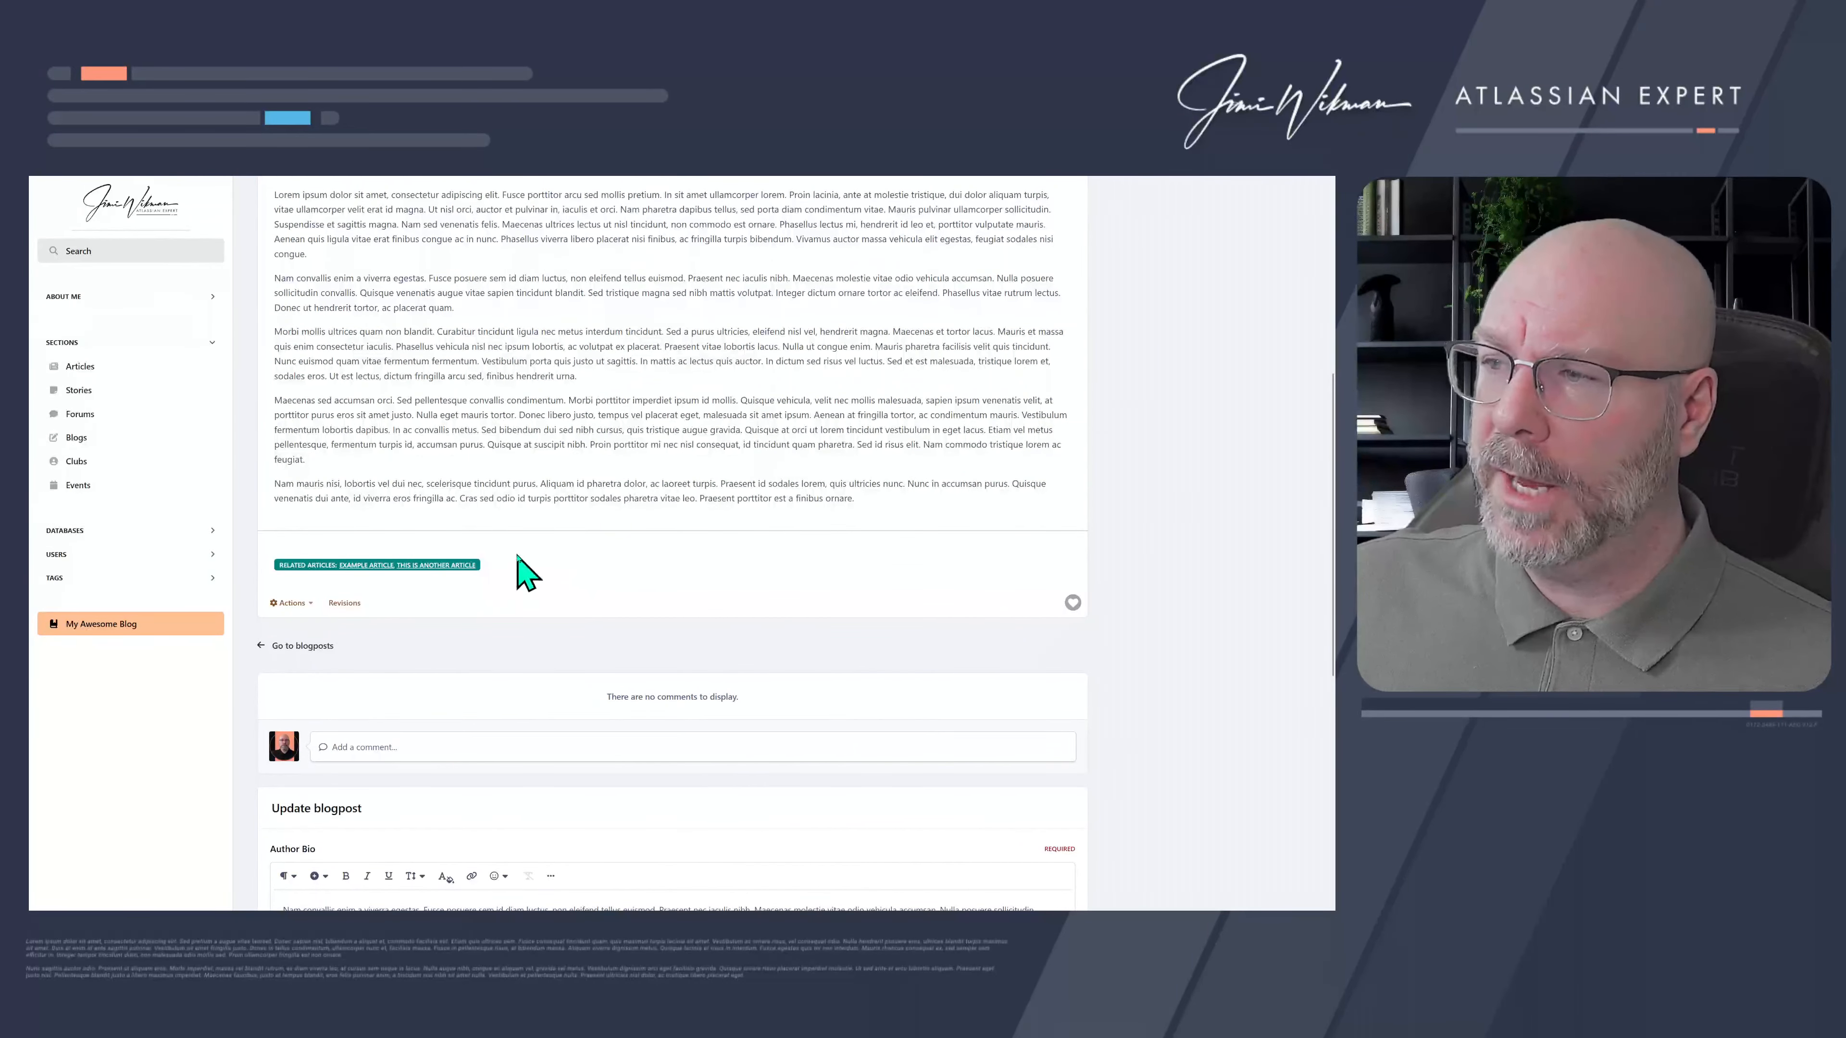
{"action": "scroll", "coordinate": [523, 570], "scroll_direction": "up", "scroll_amount": 10}
- Open the Senior Atlassian Expert page and view its In Swedish, My Notes, Download my CV and Send Inquiry sections
{"action": "mouse_move", "coordinate": [260, 182]}
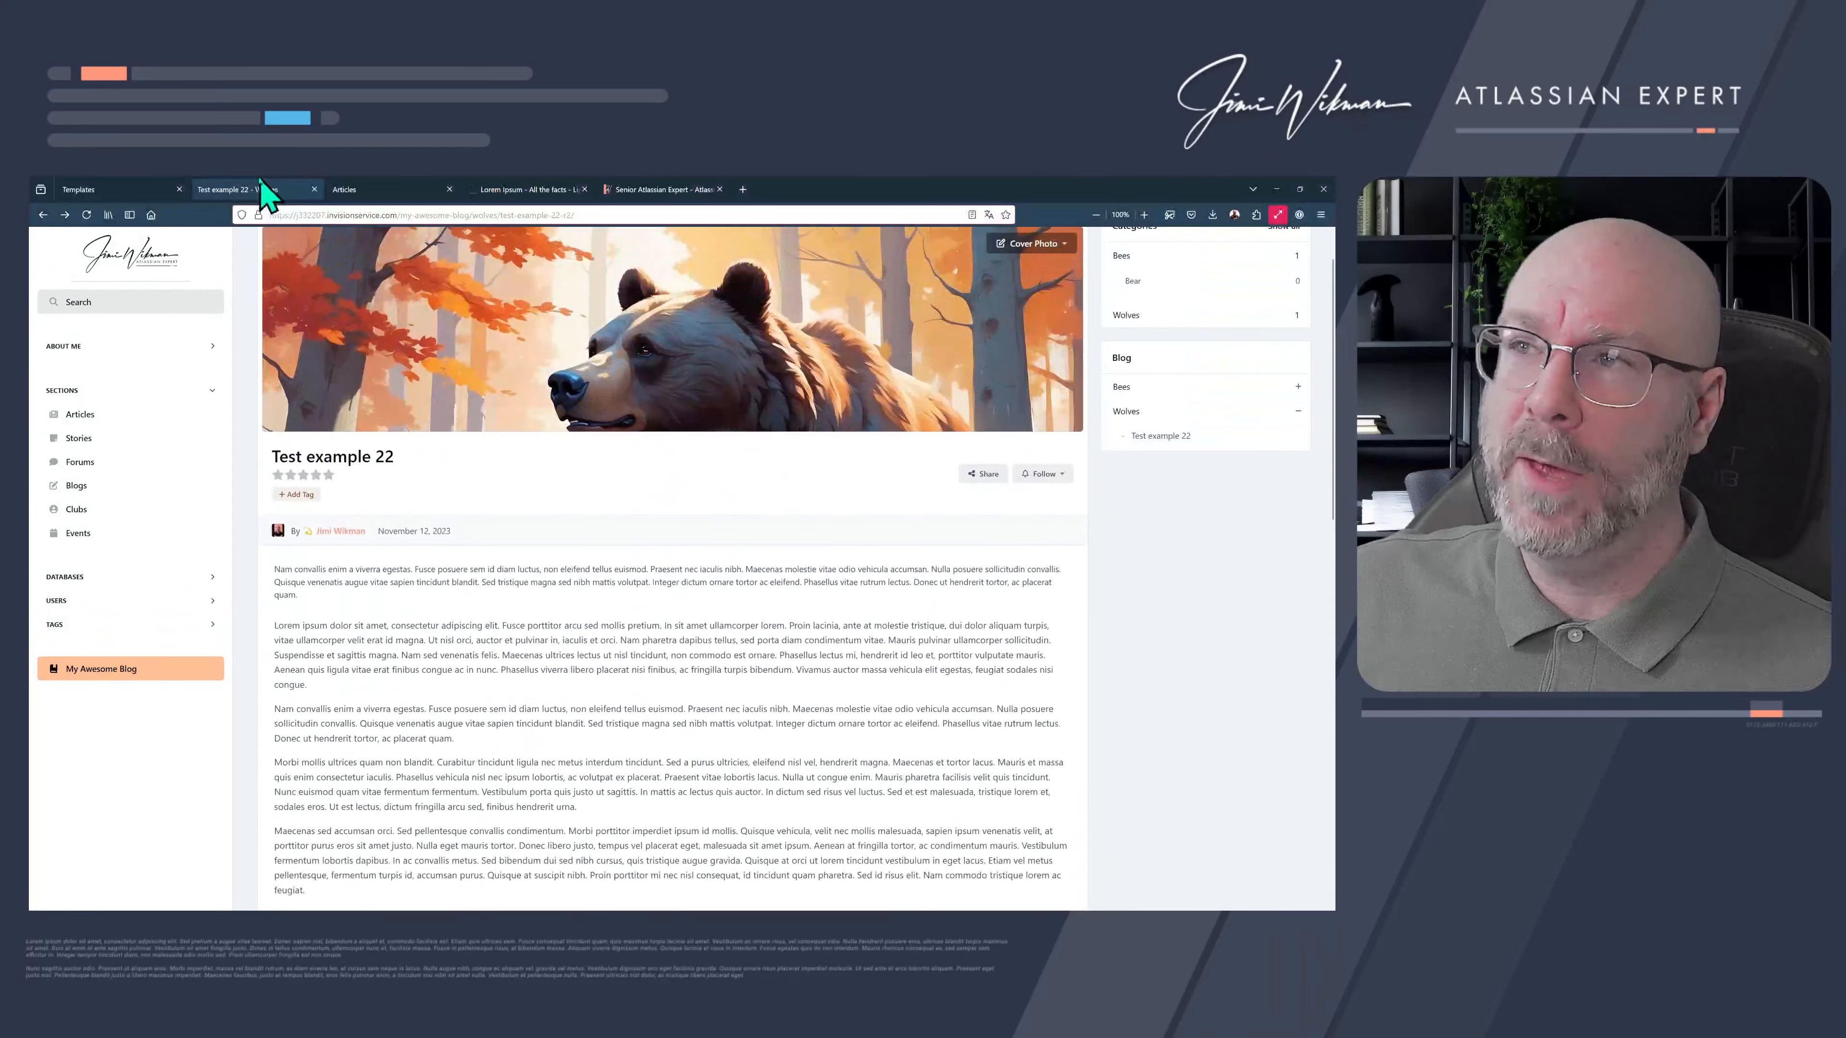
{"action": "left_click", "coordinate": [527, 190]}
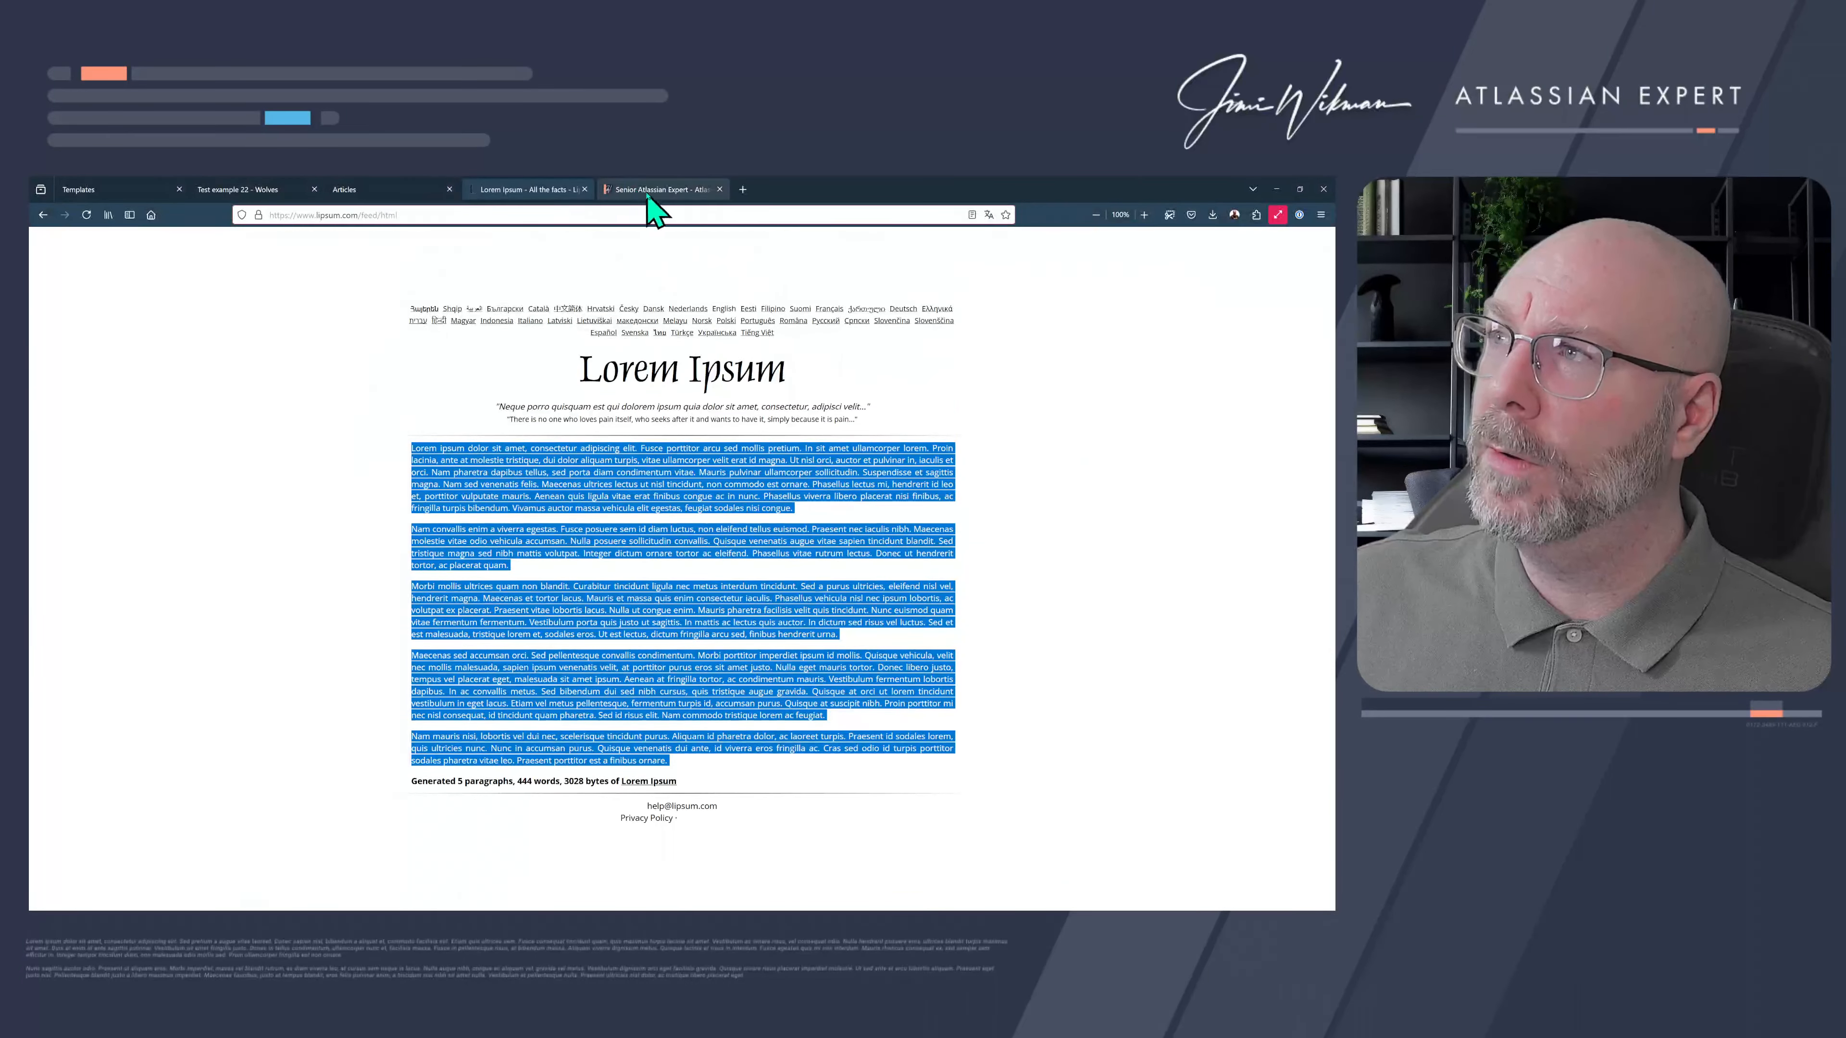
{"action": "left_click", "coordinate": [647, 191]}
{"action": "scroll", "coordinate": [486, 528], "scroll_direction": "up", "scroll_amount": 15}
{"action": "scroll", "coordinate": [465, 512], "scroll_direction": "down", "scroll_amount": 4}
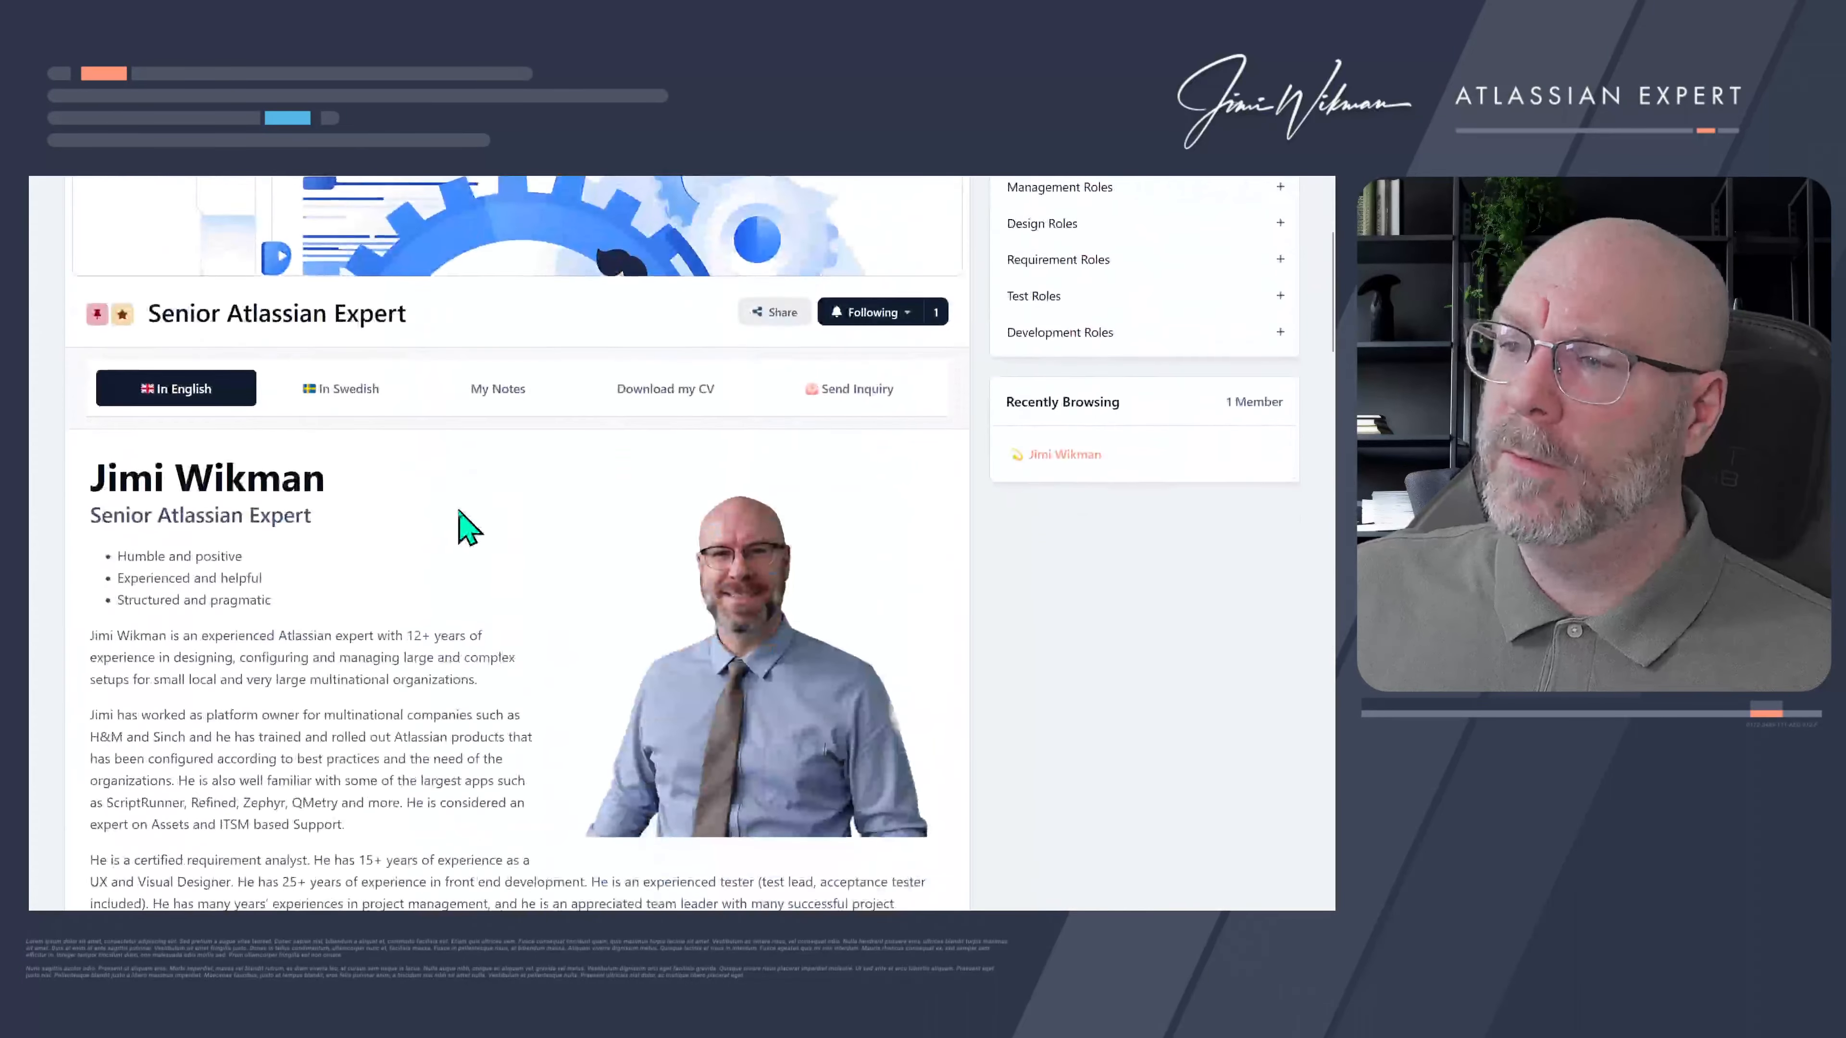
{"action": "left_click", "coordinate": [340, 392]}
{"action": "left_click", "coordinate": [500, 396]}
{"action": "left_click", "coordinate": [647, 392]}
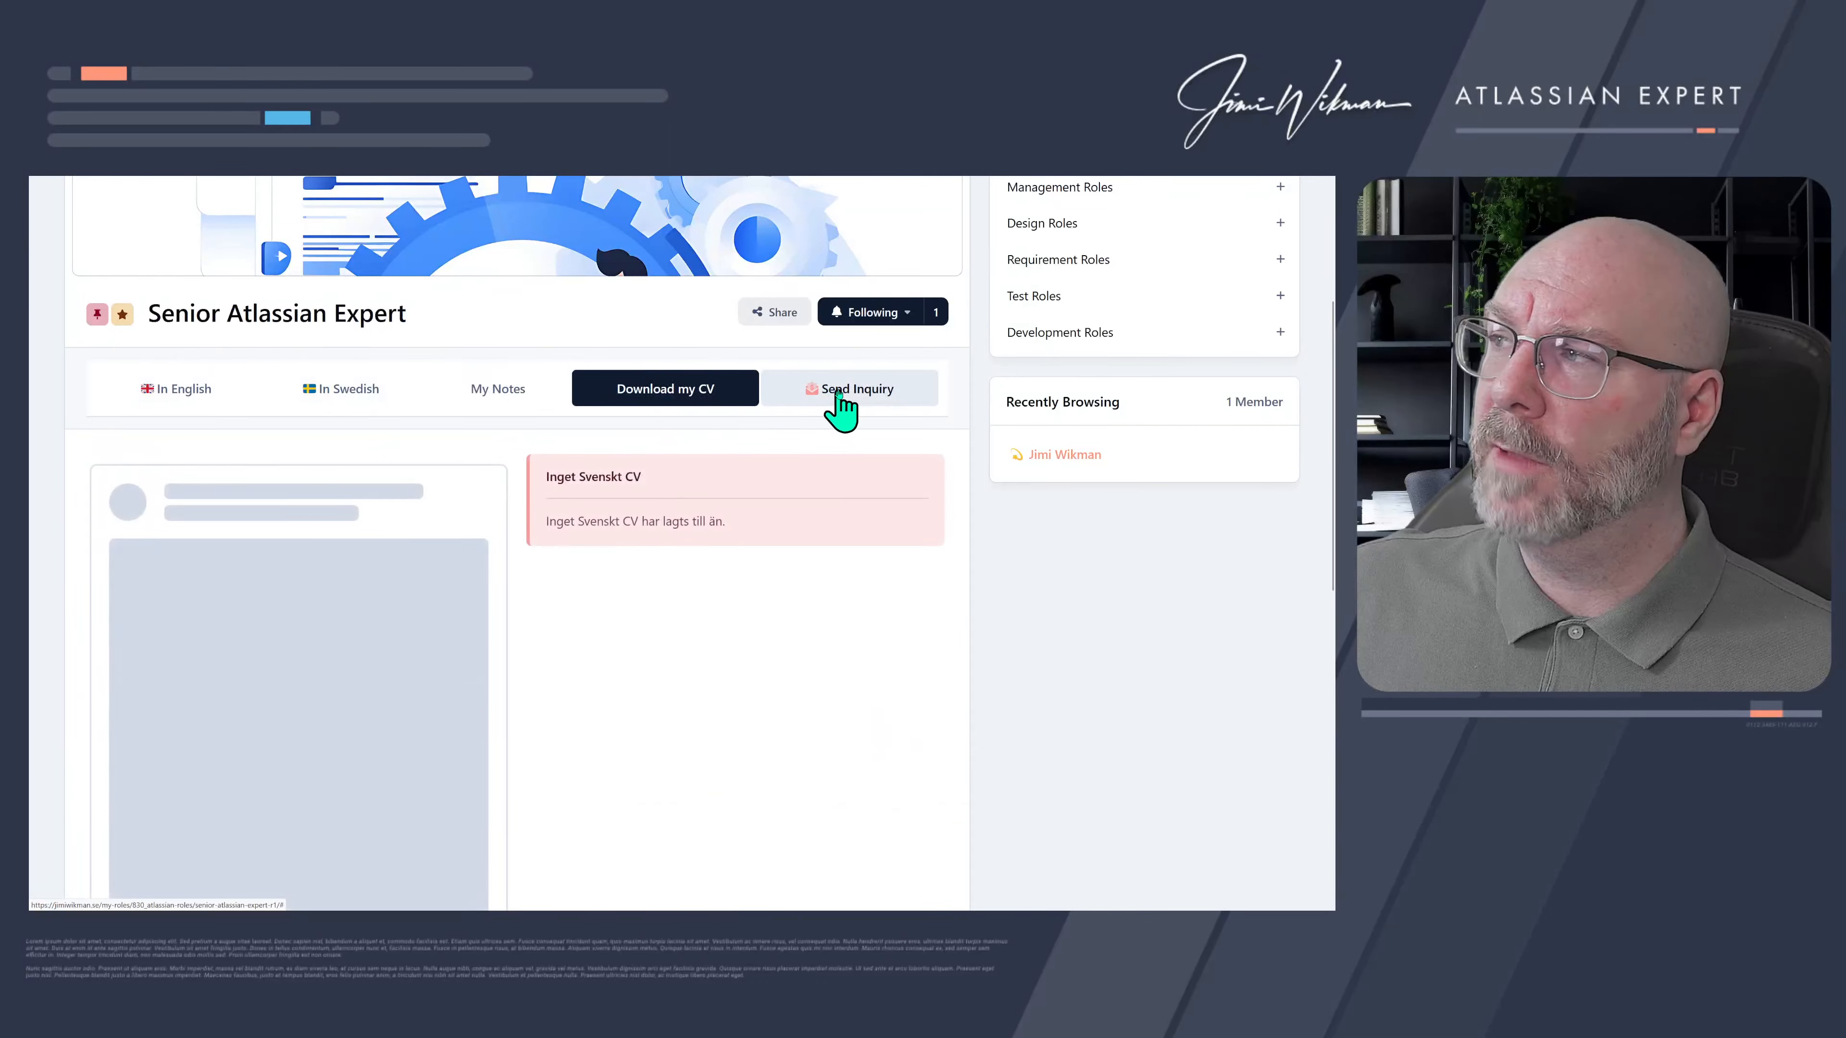
{"action": "left_click", "coordinate": [840, 396]}
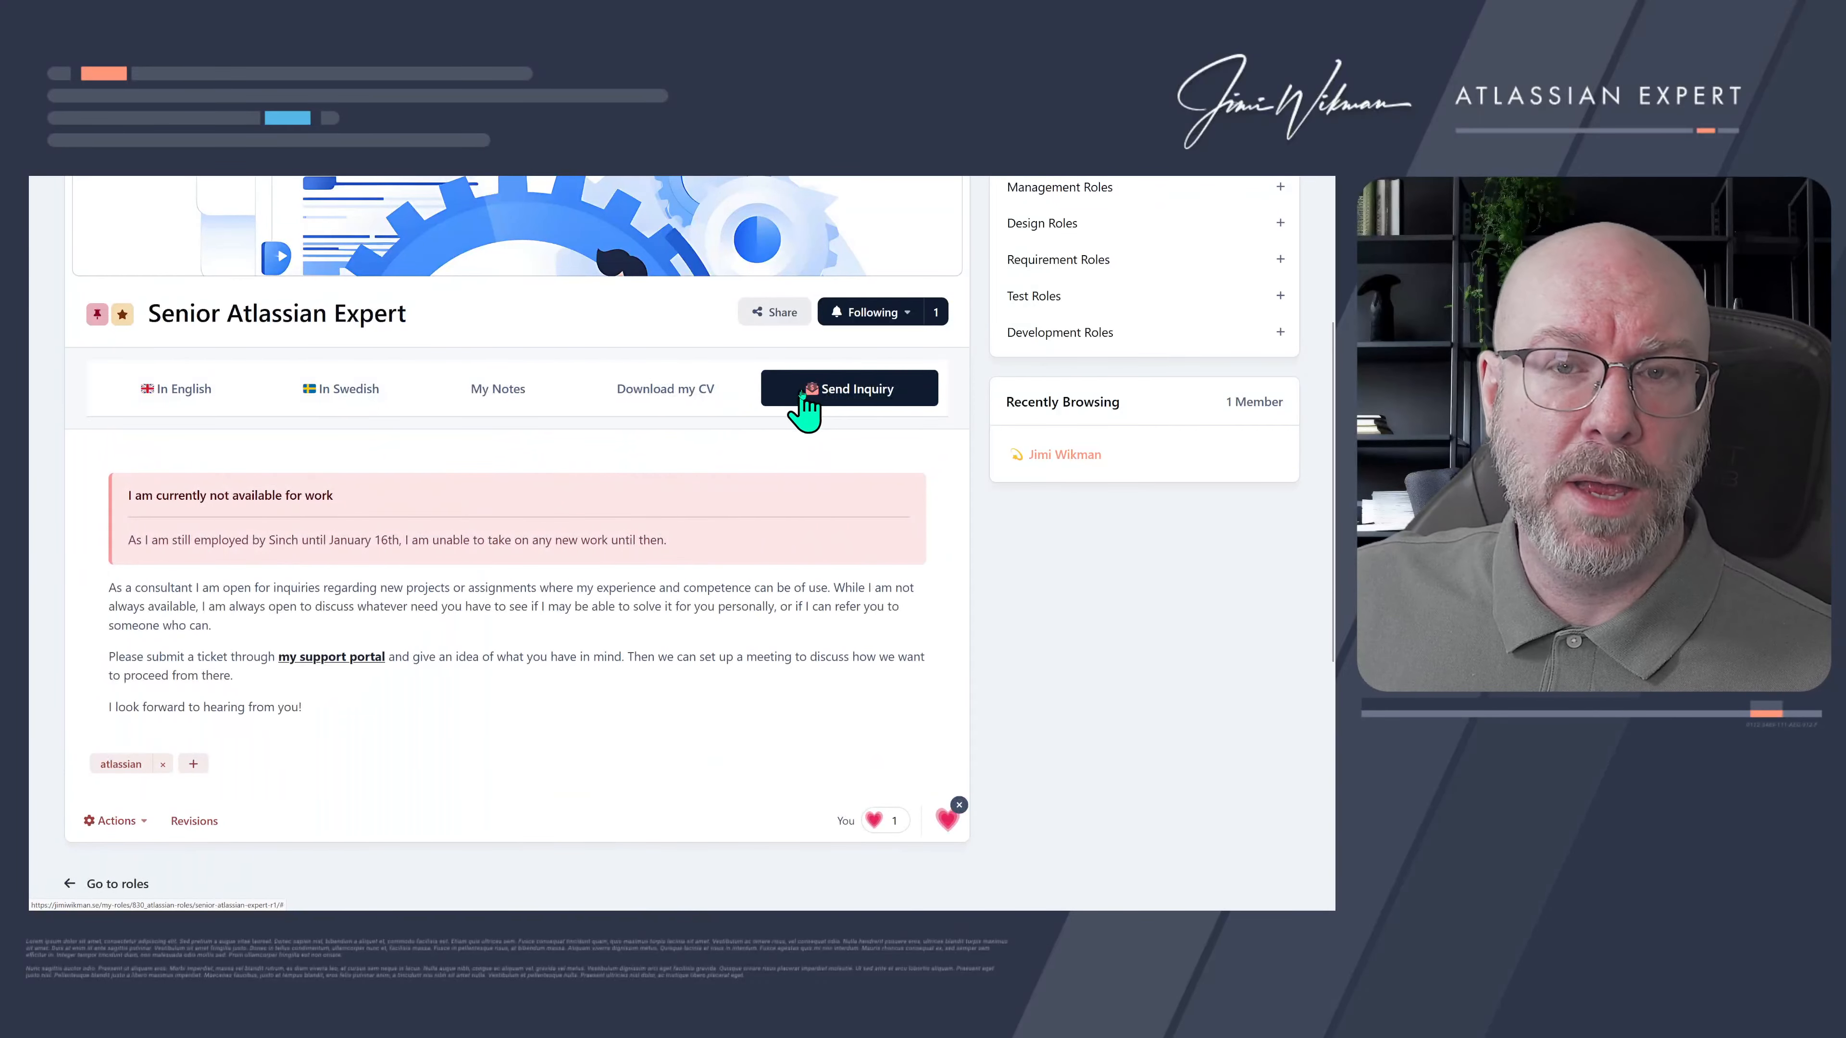
- Return to the page's In English section and examine its custom layout, expanding and collapsing the Area of Expertise subcategories
{"action": "left_click", "coordinate": [194, 408]}
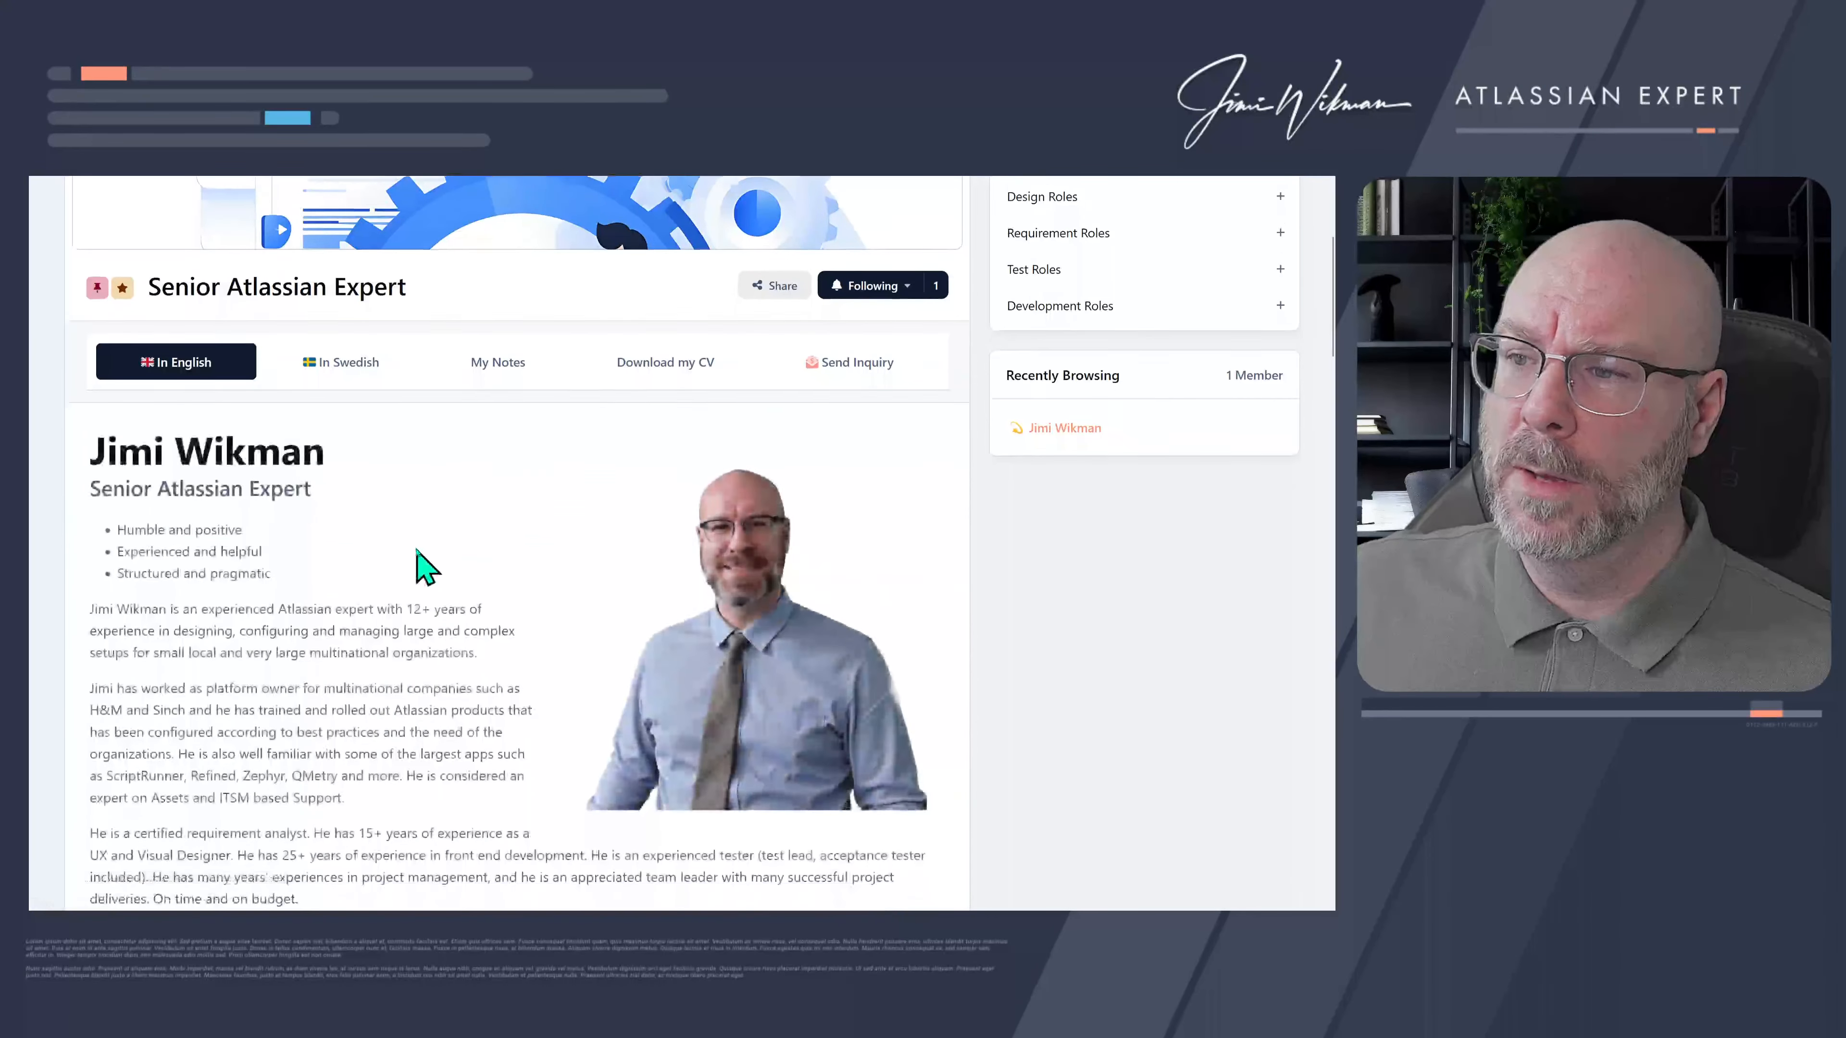
{"action": "scroll", "coordinate": [412, 565], "scroll_direction": "down", "scroll_amount": 10}
{"action": "left_click", "coordinate": [916, 383]}
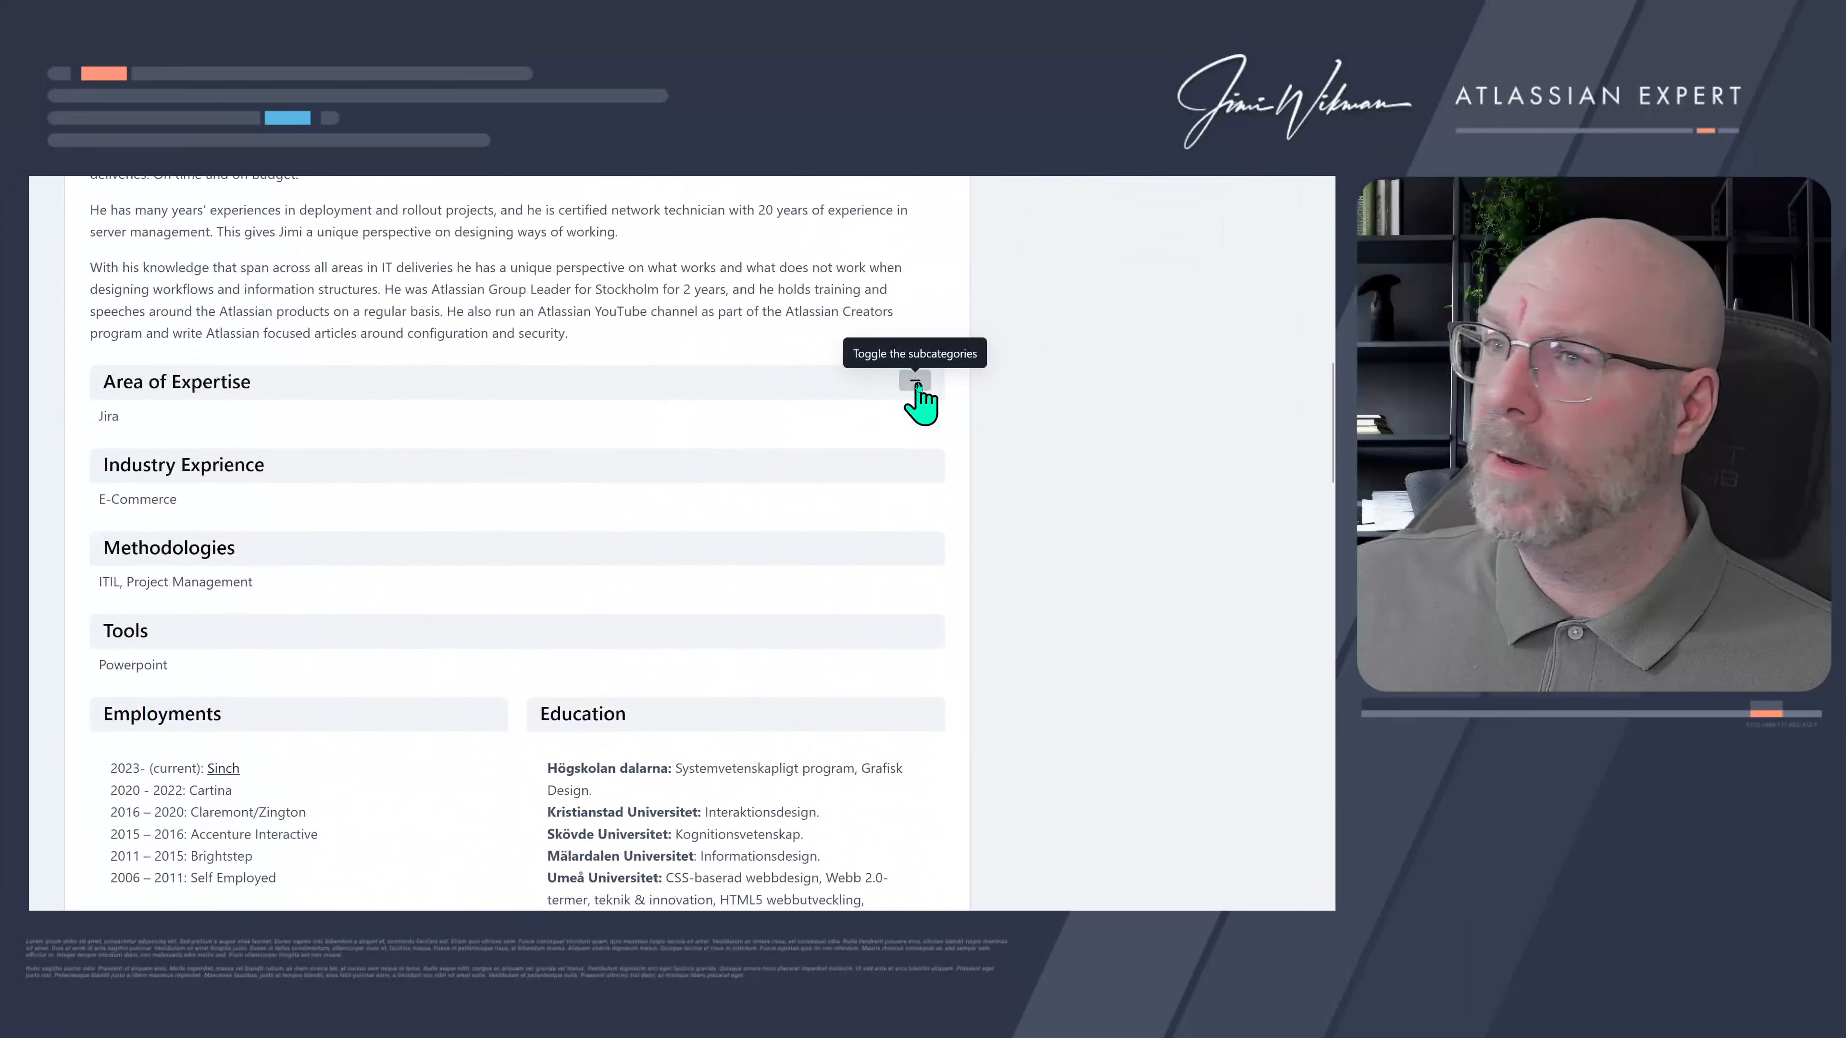
{"action": "left_click", "coordinate": [916, 383]}
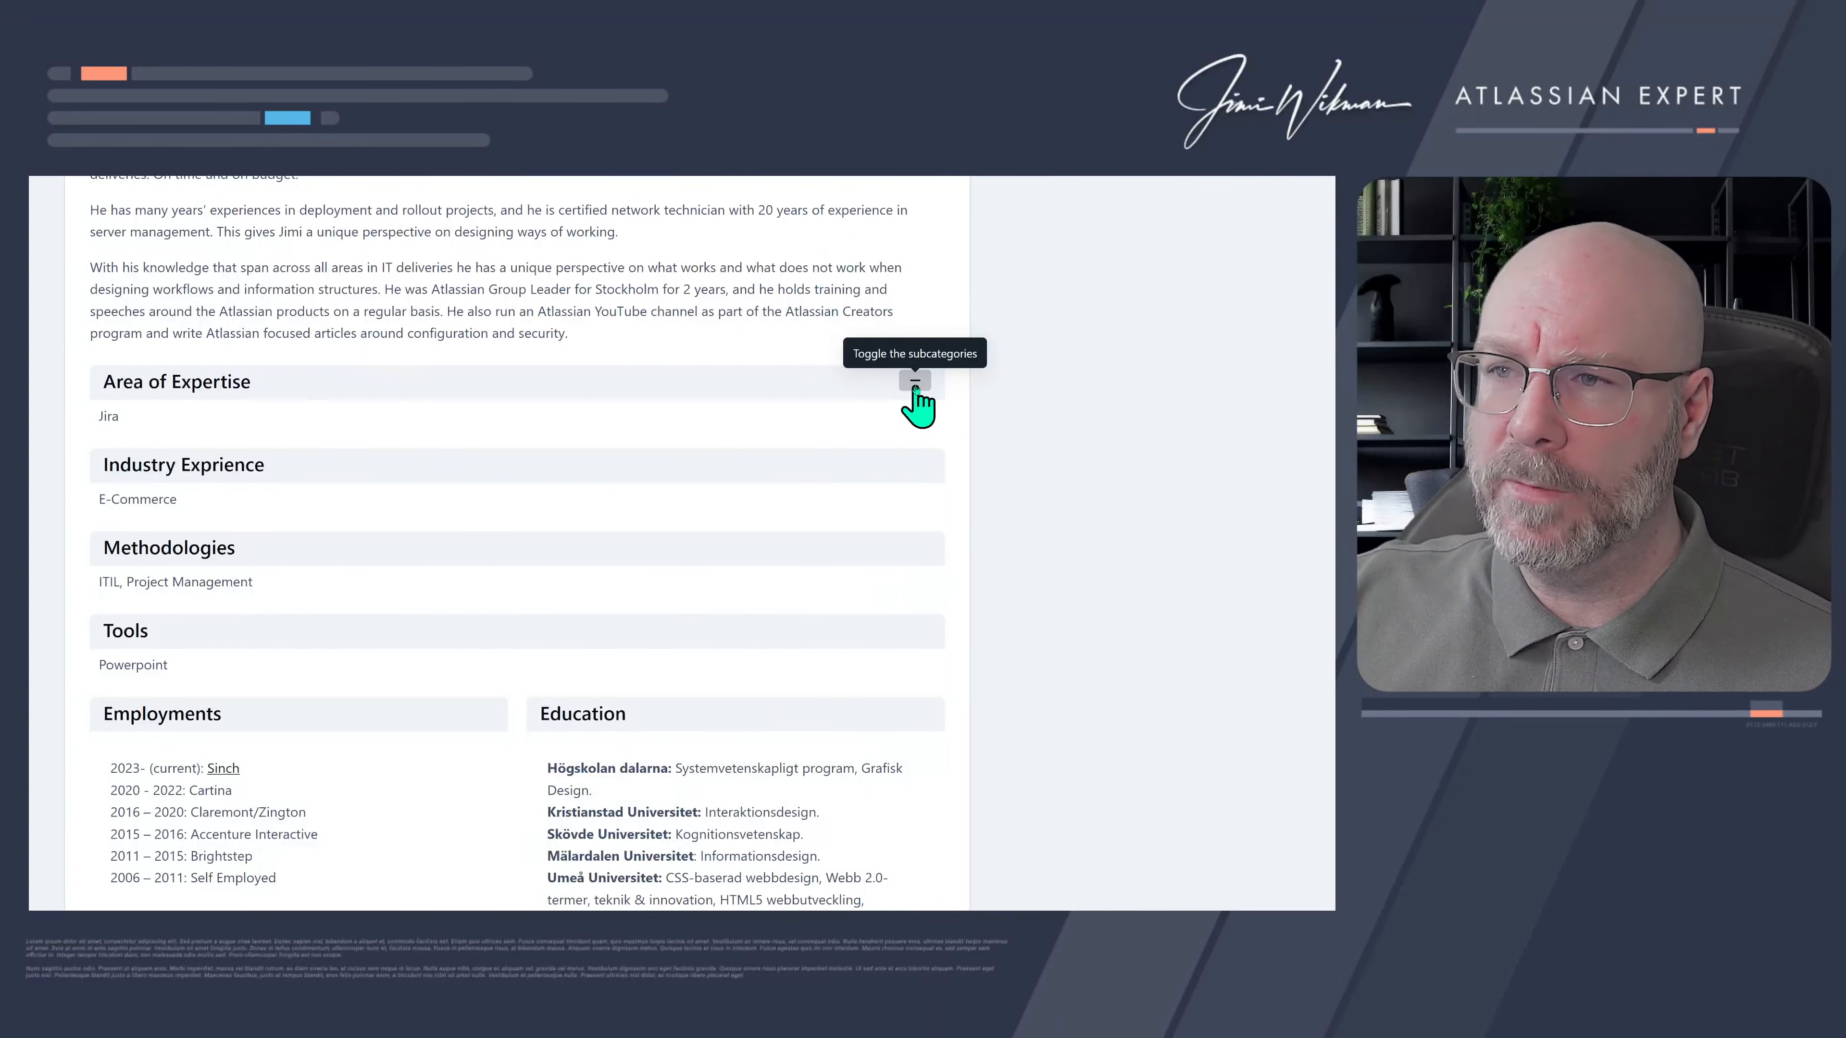
{"action": "scroll", "coordinate": [474, 484], "scroll_direction": "up", "scroll_amount": 10}
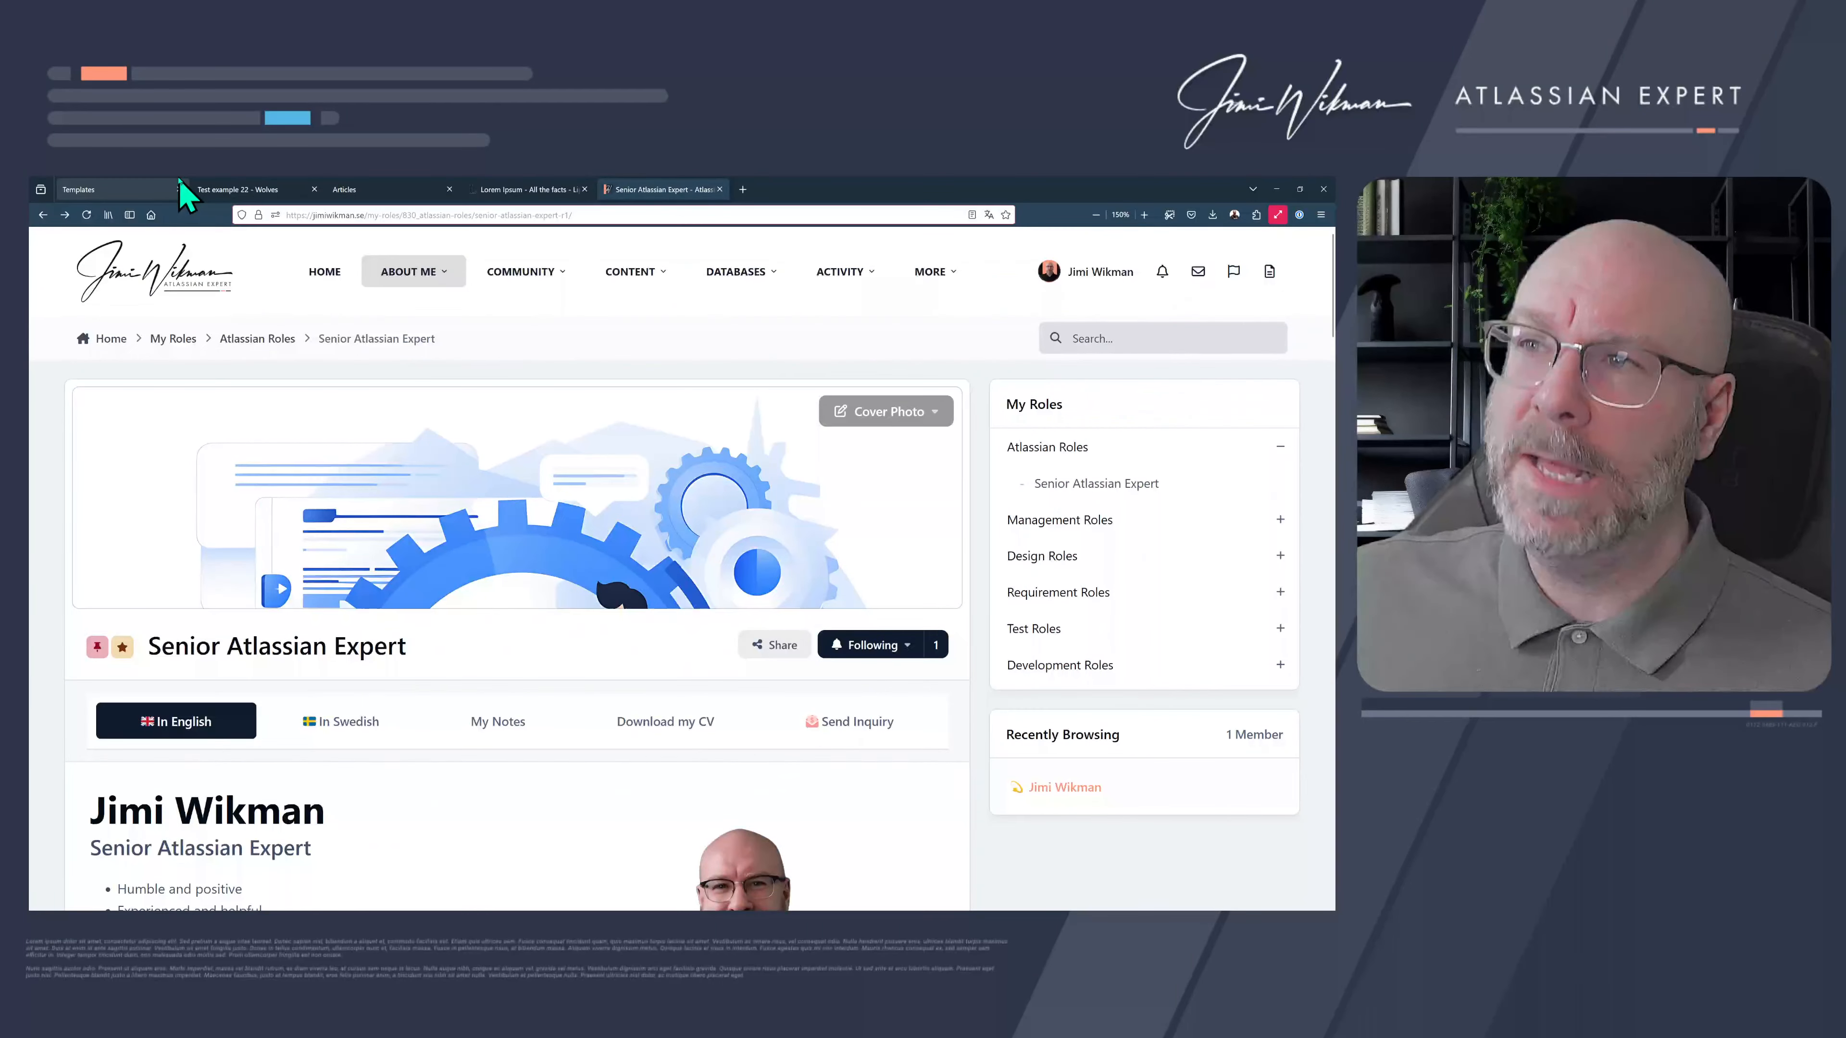
- Remove the "here" line from the Blogdisplay record template and save the template
{"action": "left_click", "coordinate": [145, 188]}
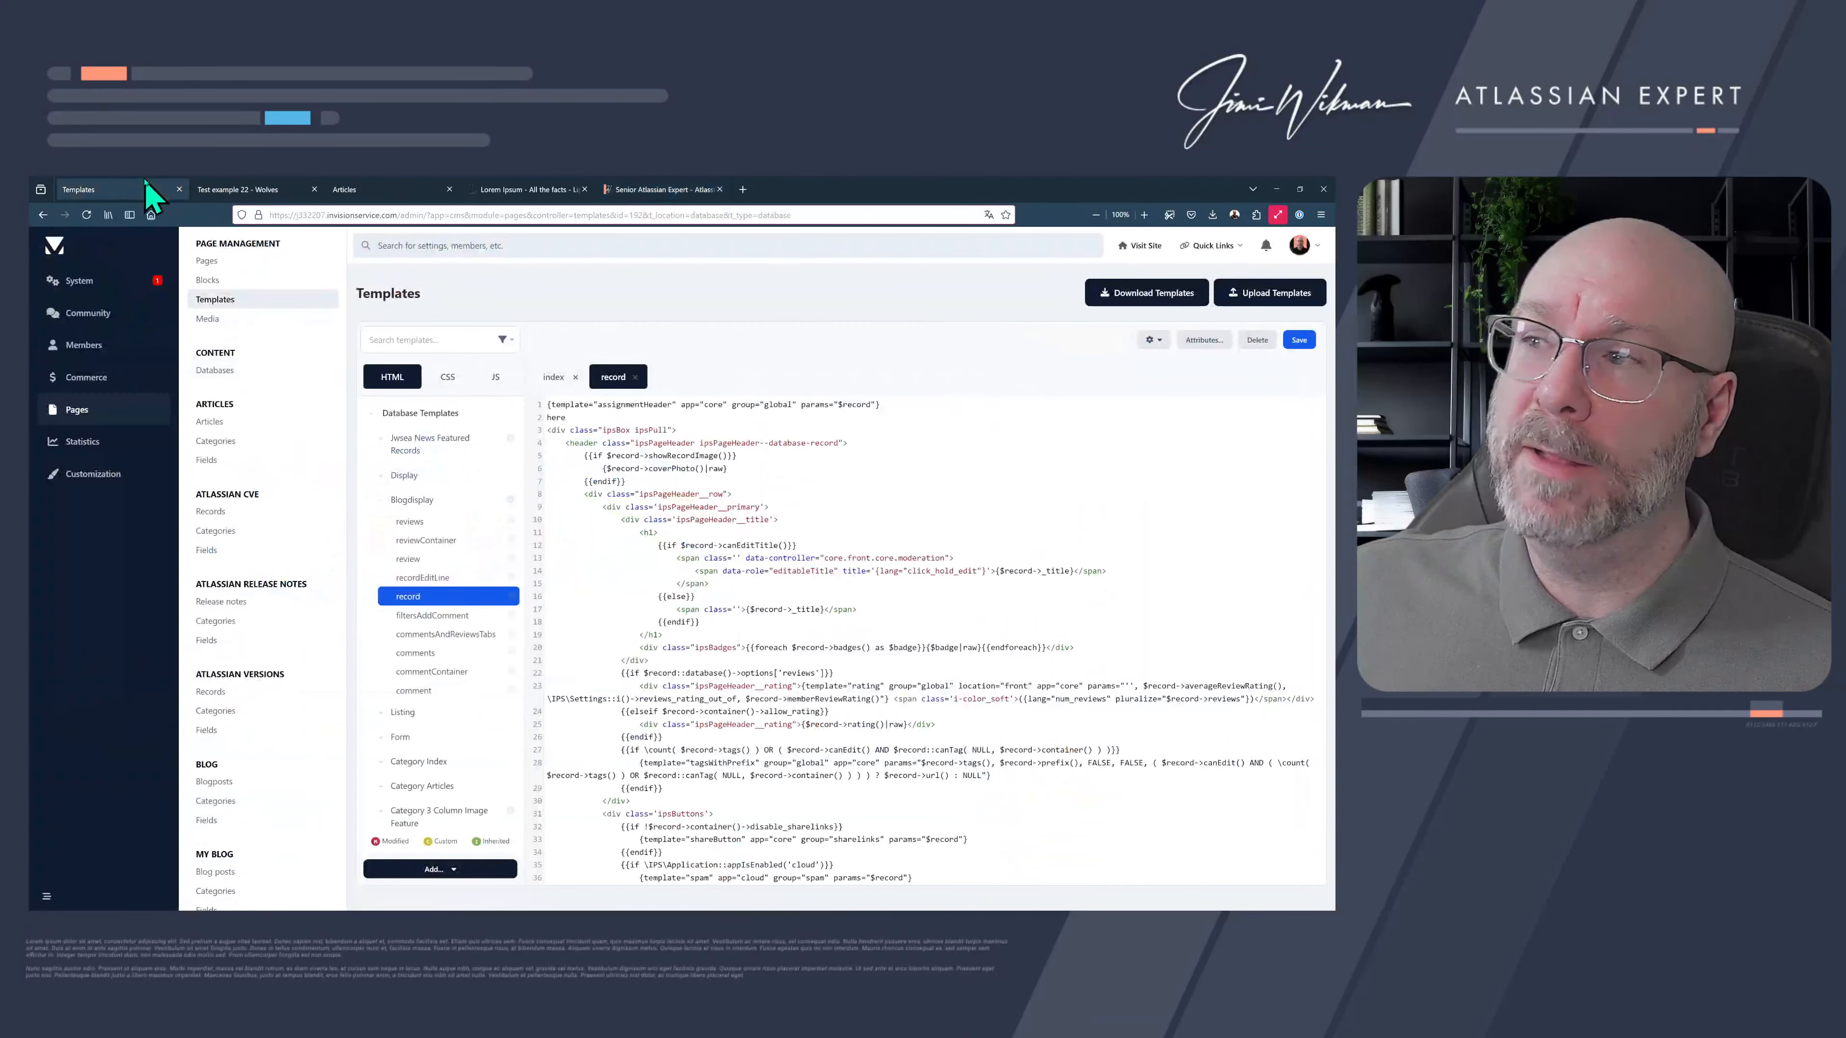
{"action": "left_click", "coordinate": [580, 367]}
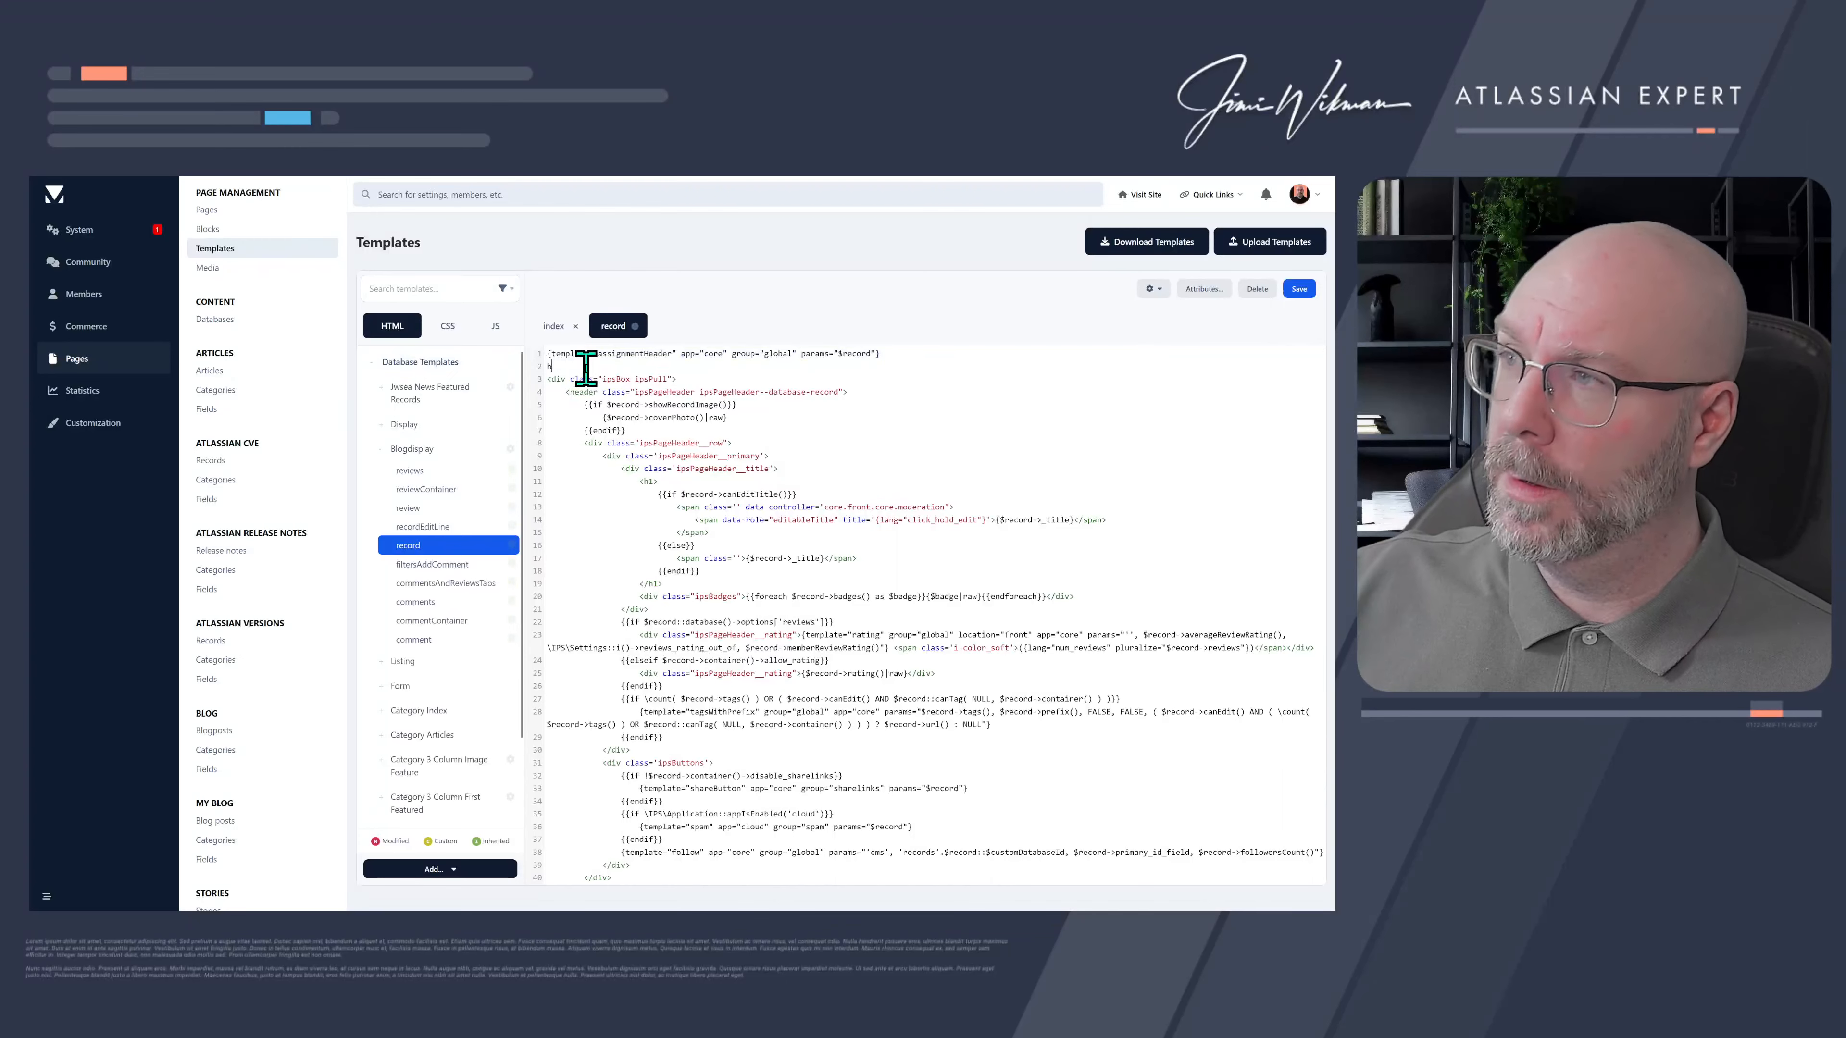
{"action": "key", "text": "BackSpace"}
{"action": "key", "text": "BackSpace"}
{"action": "key", "text": "BackSpace"}
{"action": "key", "text": "BackSpace"}
{"action": "key", "text": "BackSpace"}
{"action": "left_click", "coordinate": [1297, 291]}
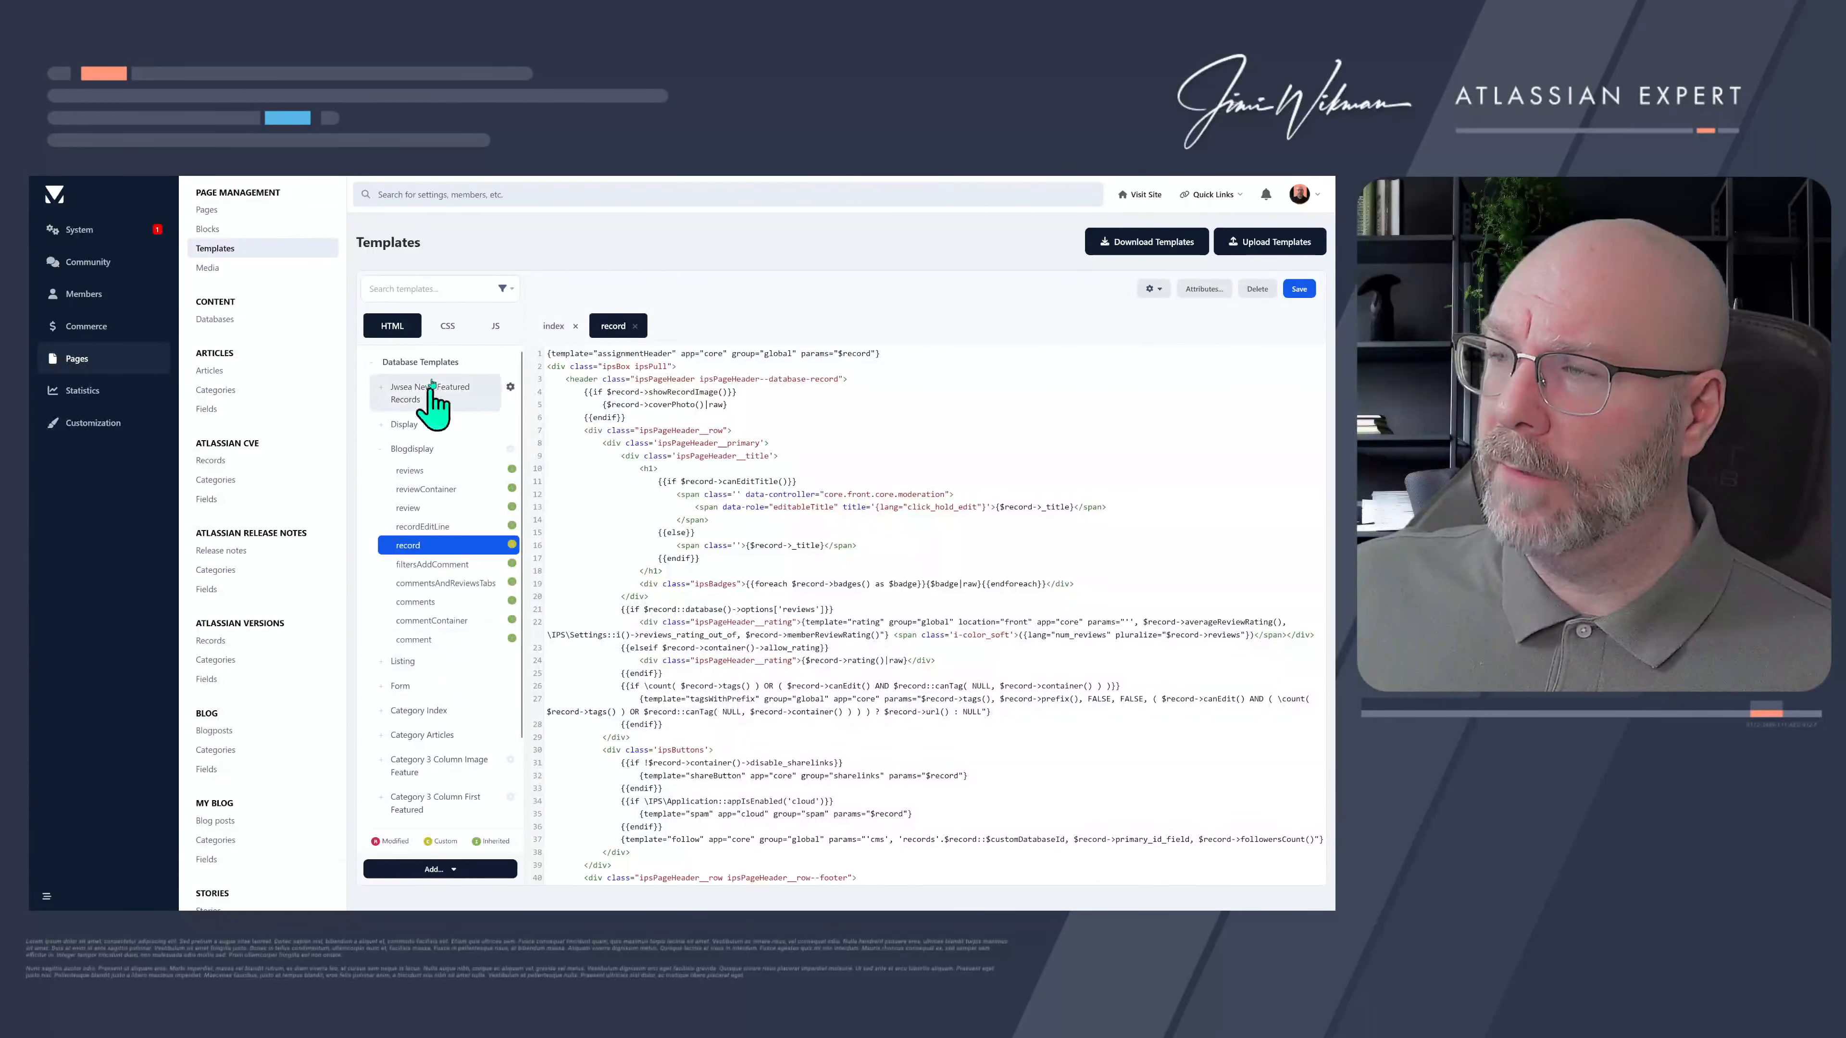
- Look through the CSS and JS templates, then start adding a CSS file named blogcss
{"action": "left_click", "coordinate": [445, 329]}
{"action": "left_click", "coordinate": [496, 330]}
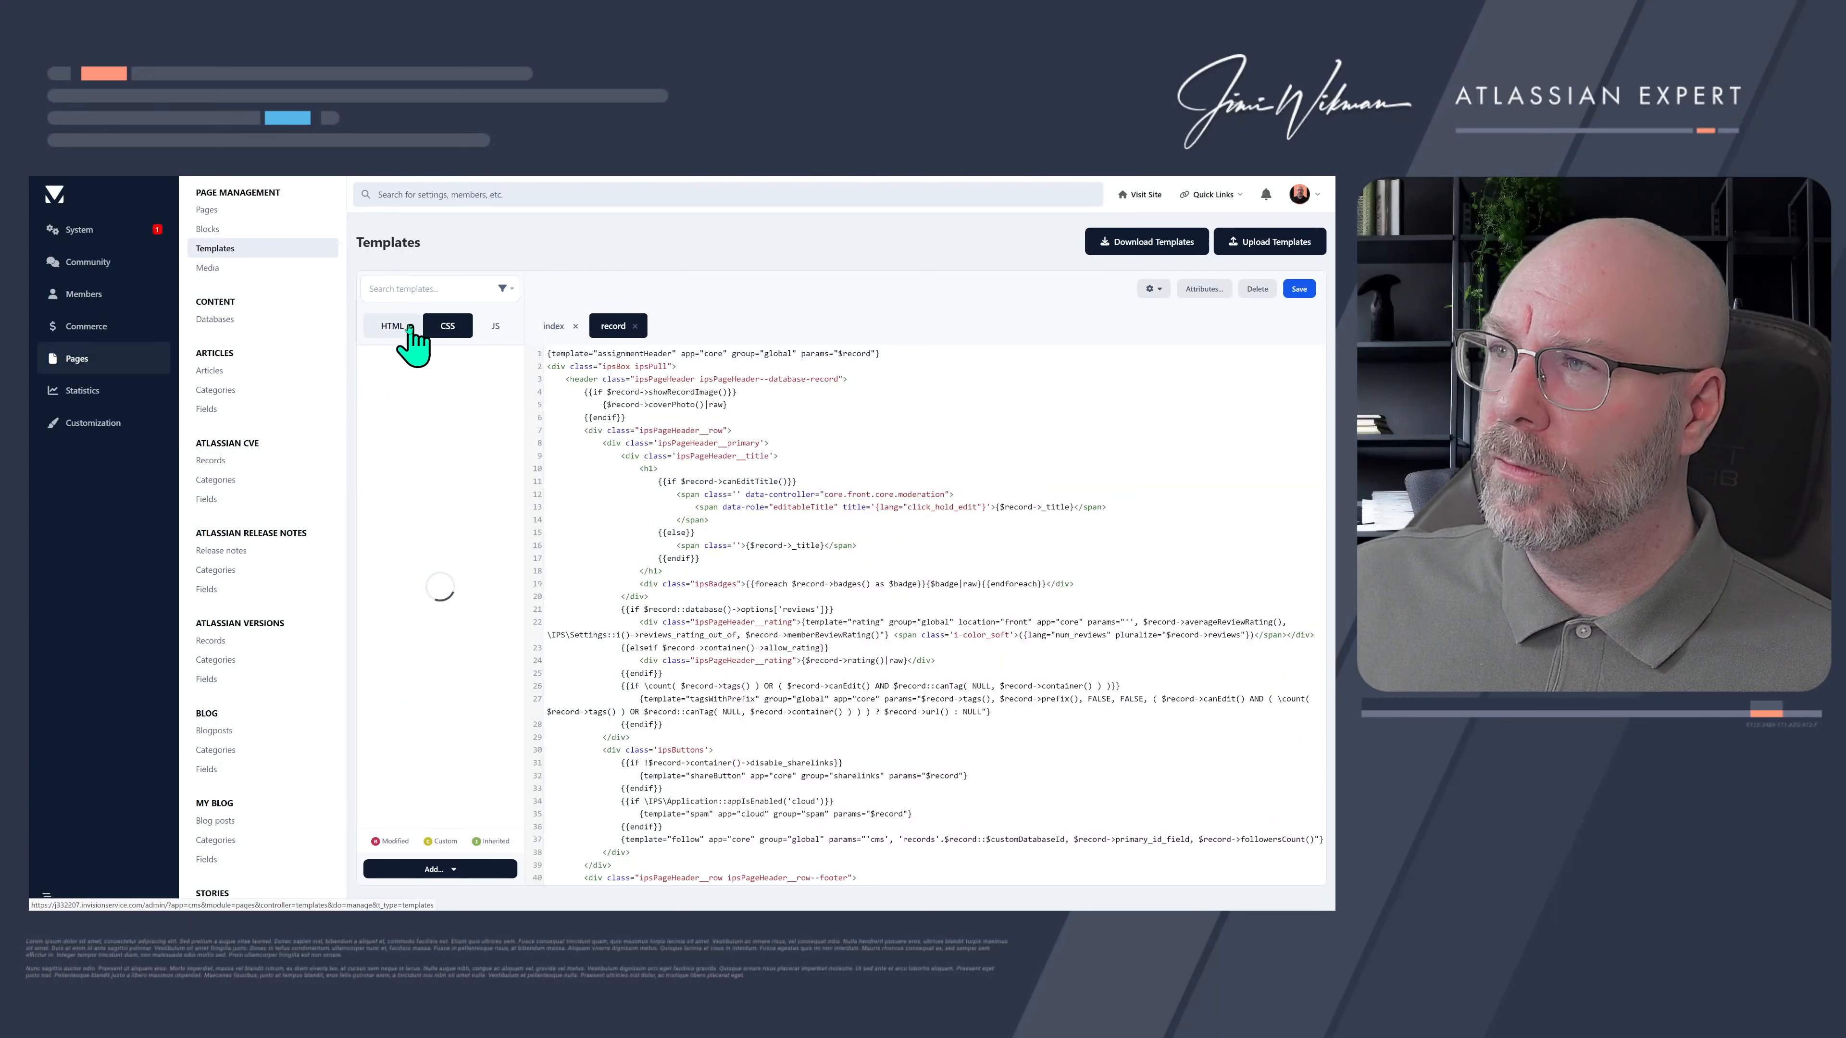
{"action": "left_click", "coordinate": [446, 870]}
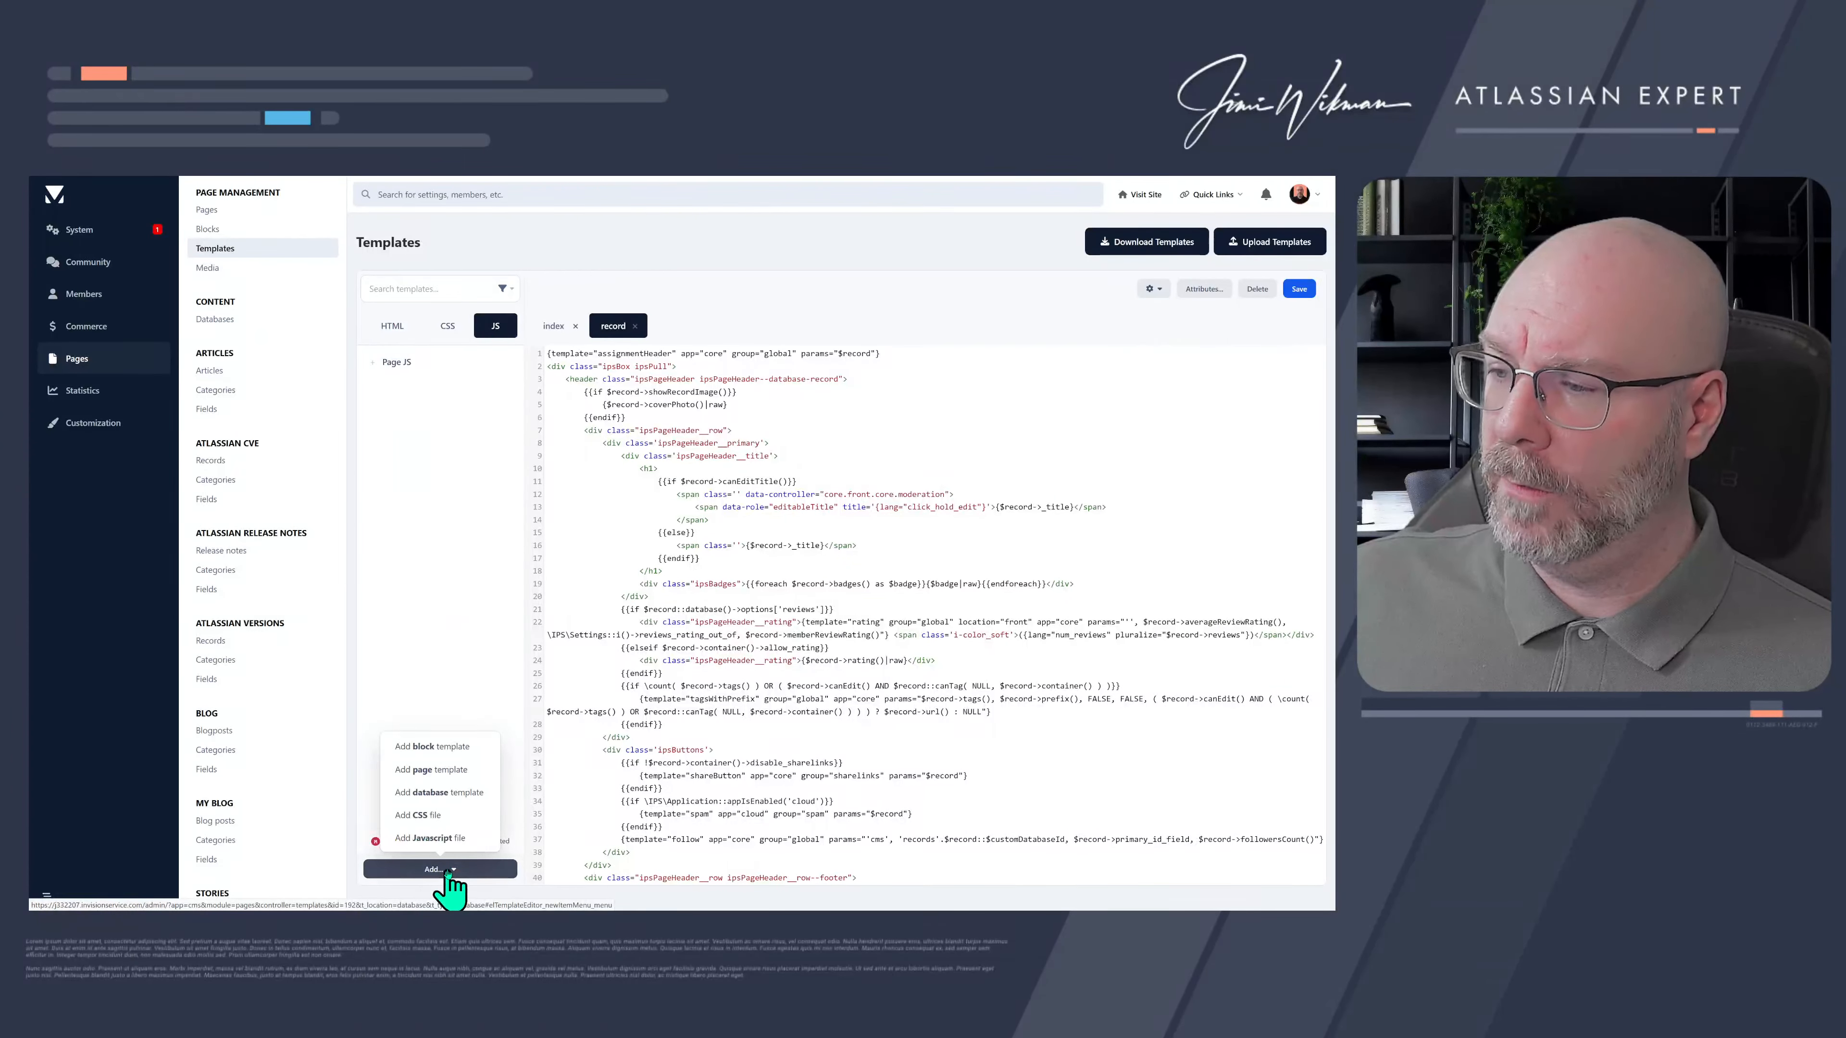
{"action": "left_click", "coordinate": [463, 817]}
{"action": "left_click", "coordinate": [535, 276]}
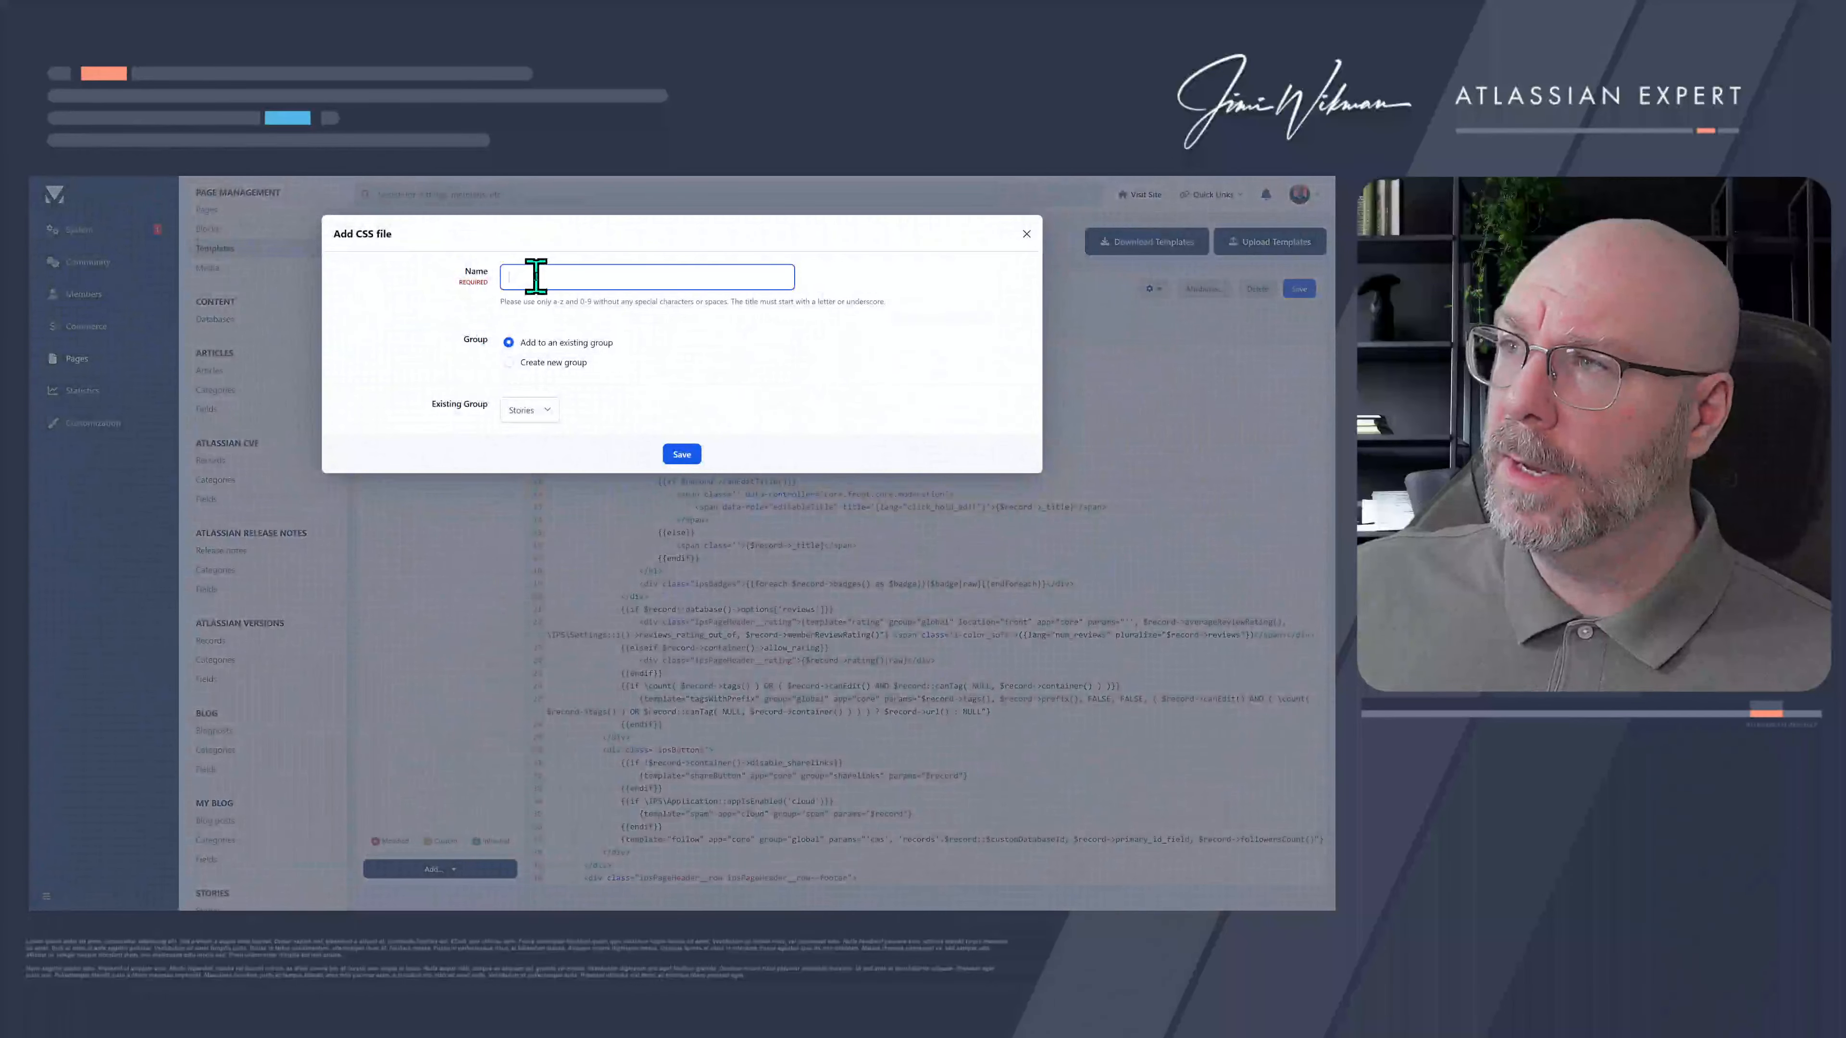
{"action": "type", "text": "blog"}
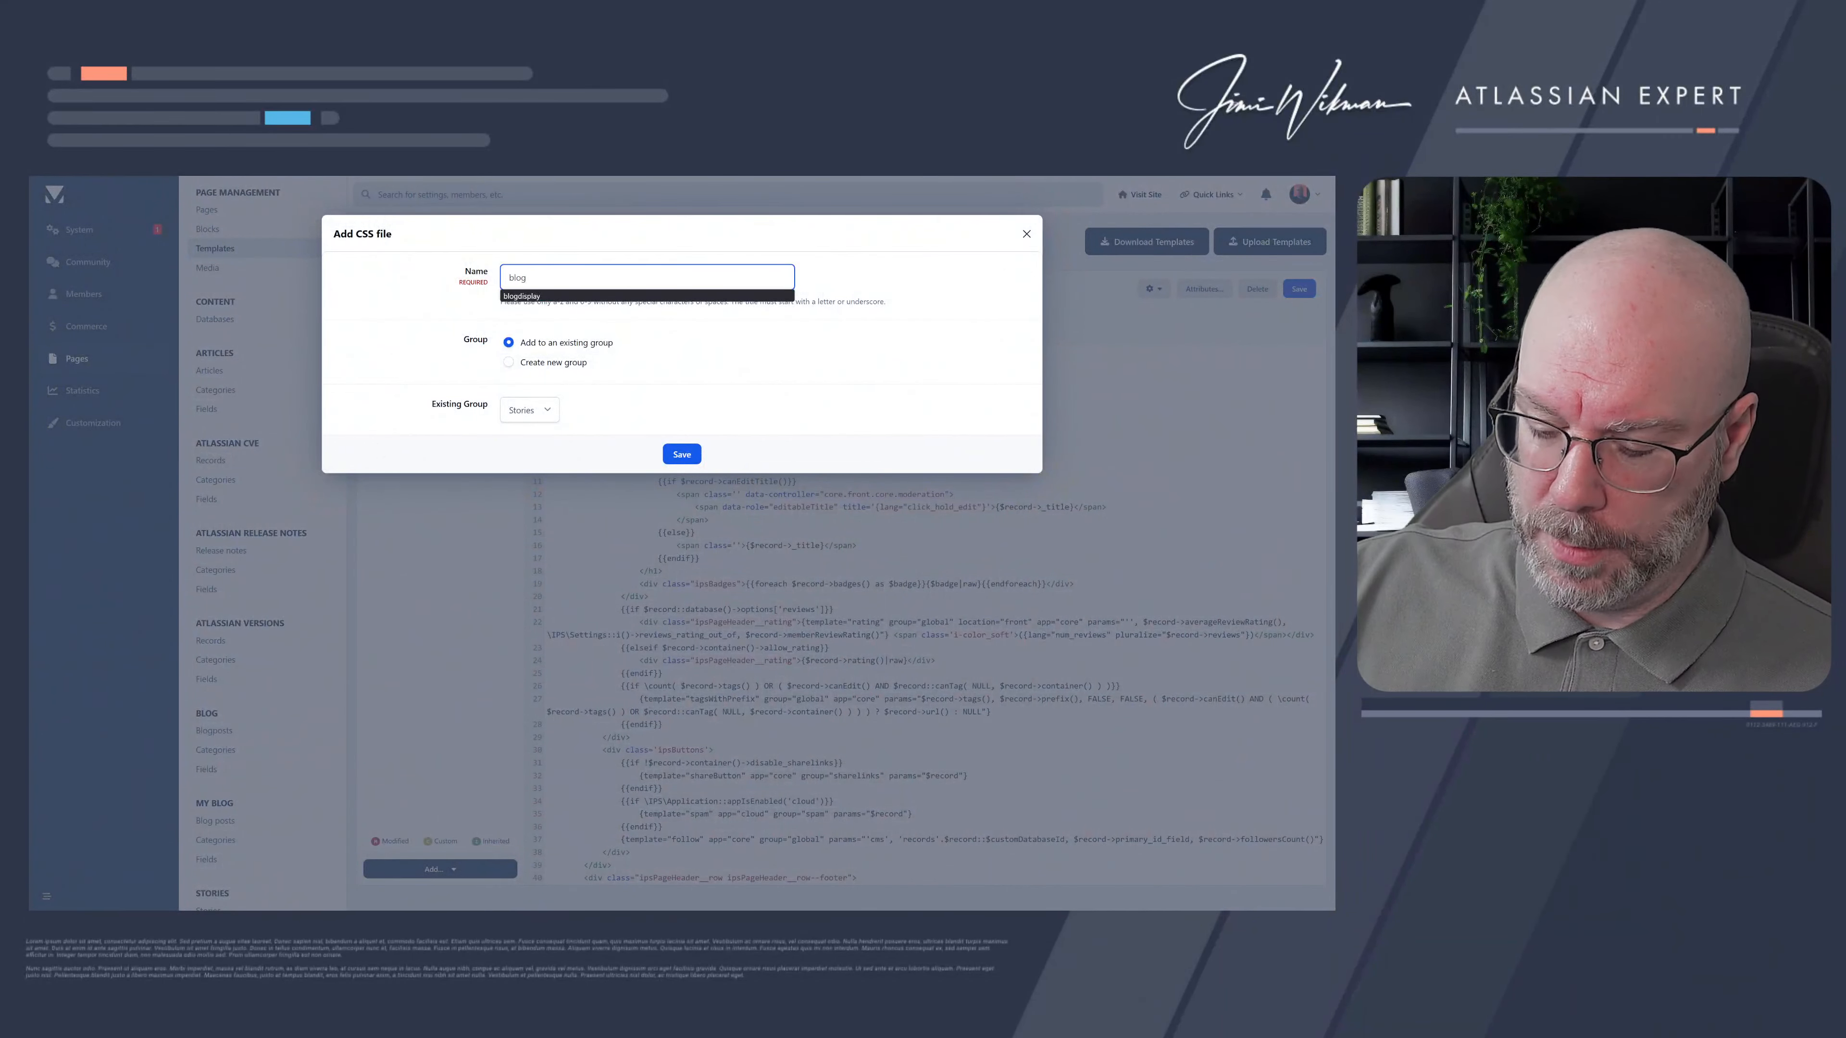
{"action": "type", "text": "css"}
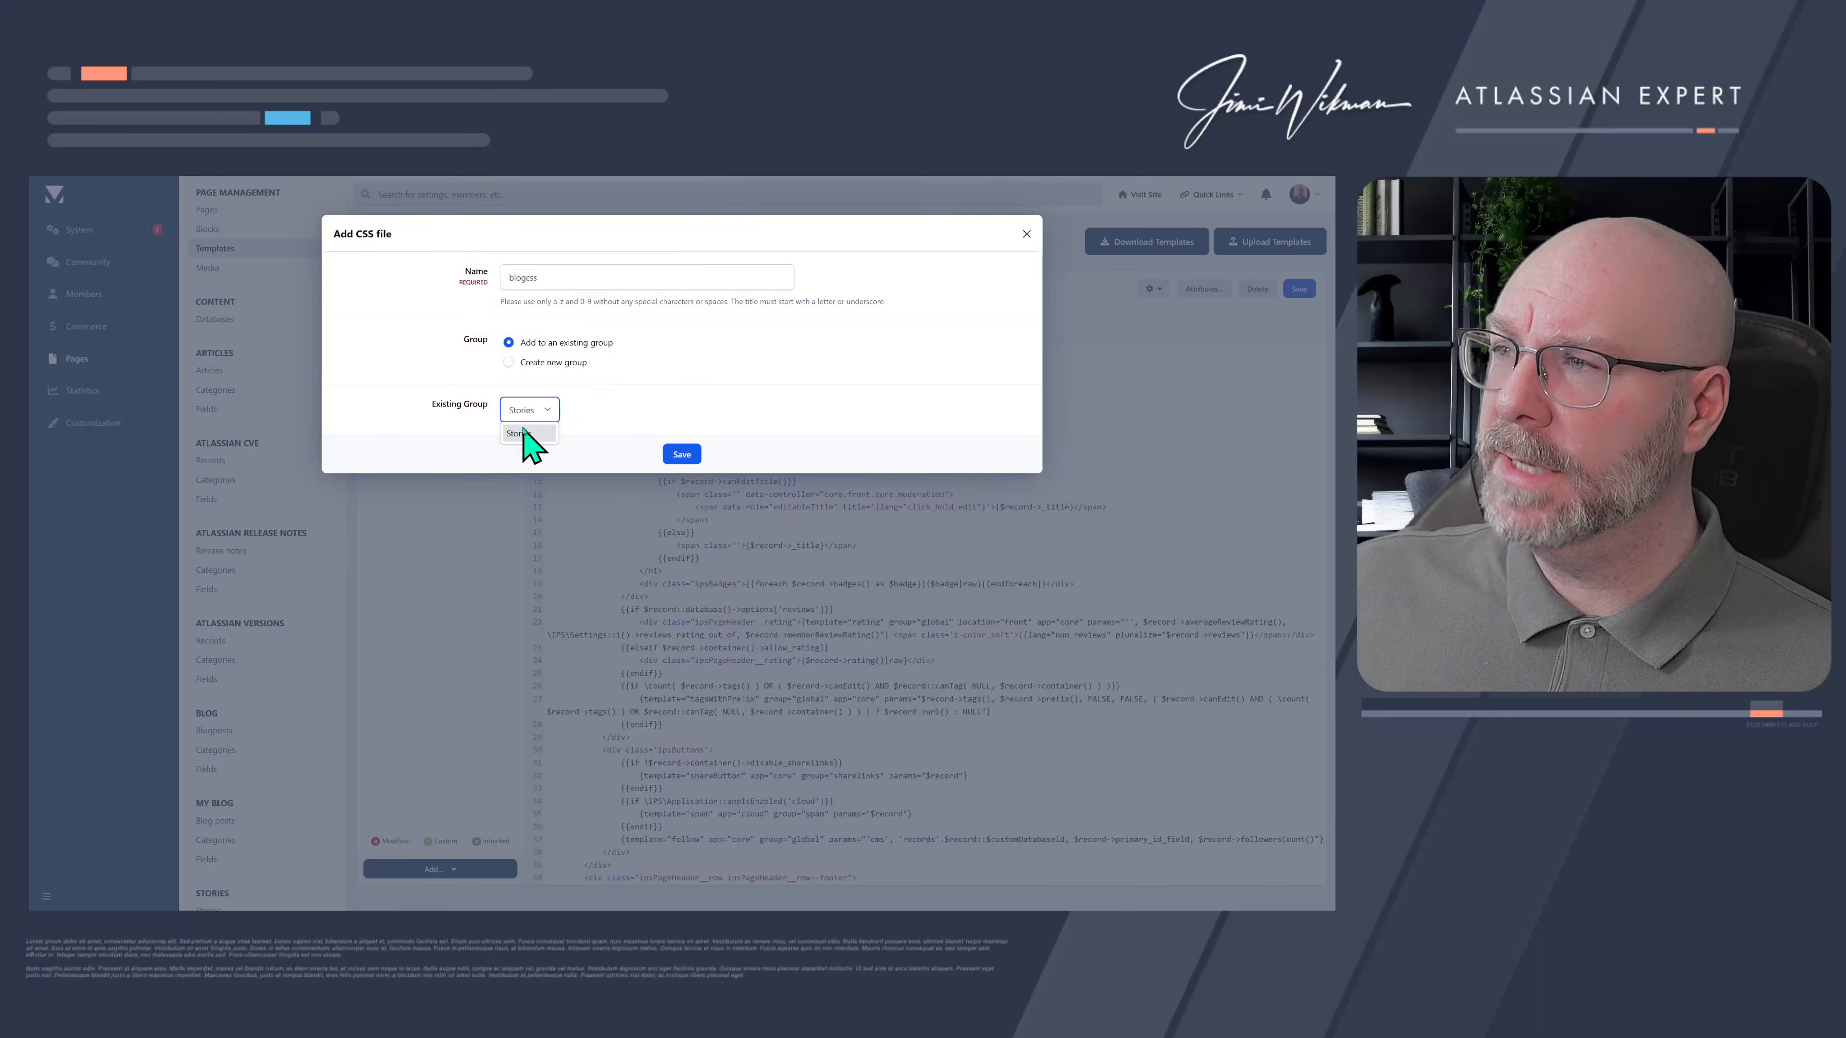
- Assign the CSS file to a new group named blog, save it, and open blogcss.css for editing
{"action": "left_click", "coordinate": [542, 362]}
{"action": "left_click", "coordinate": [535, 410]}
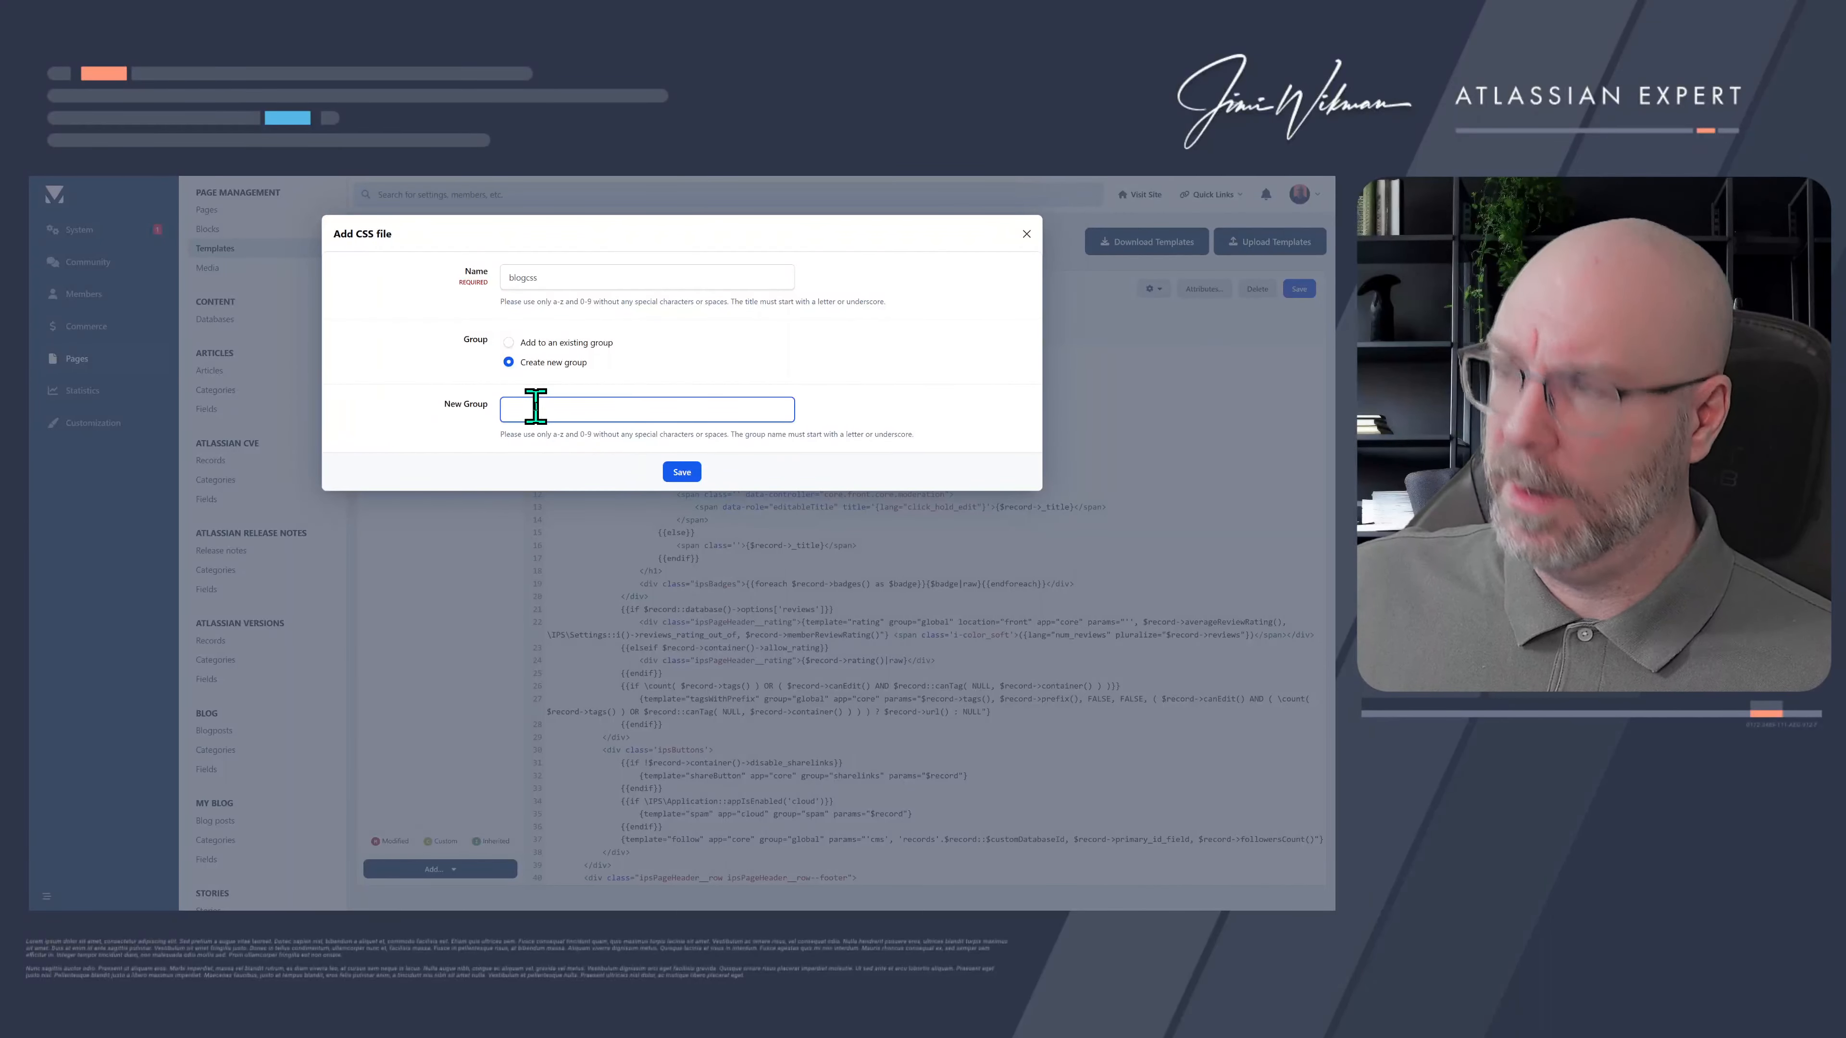
{"action": "type", "text": "blog"}
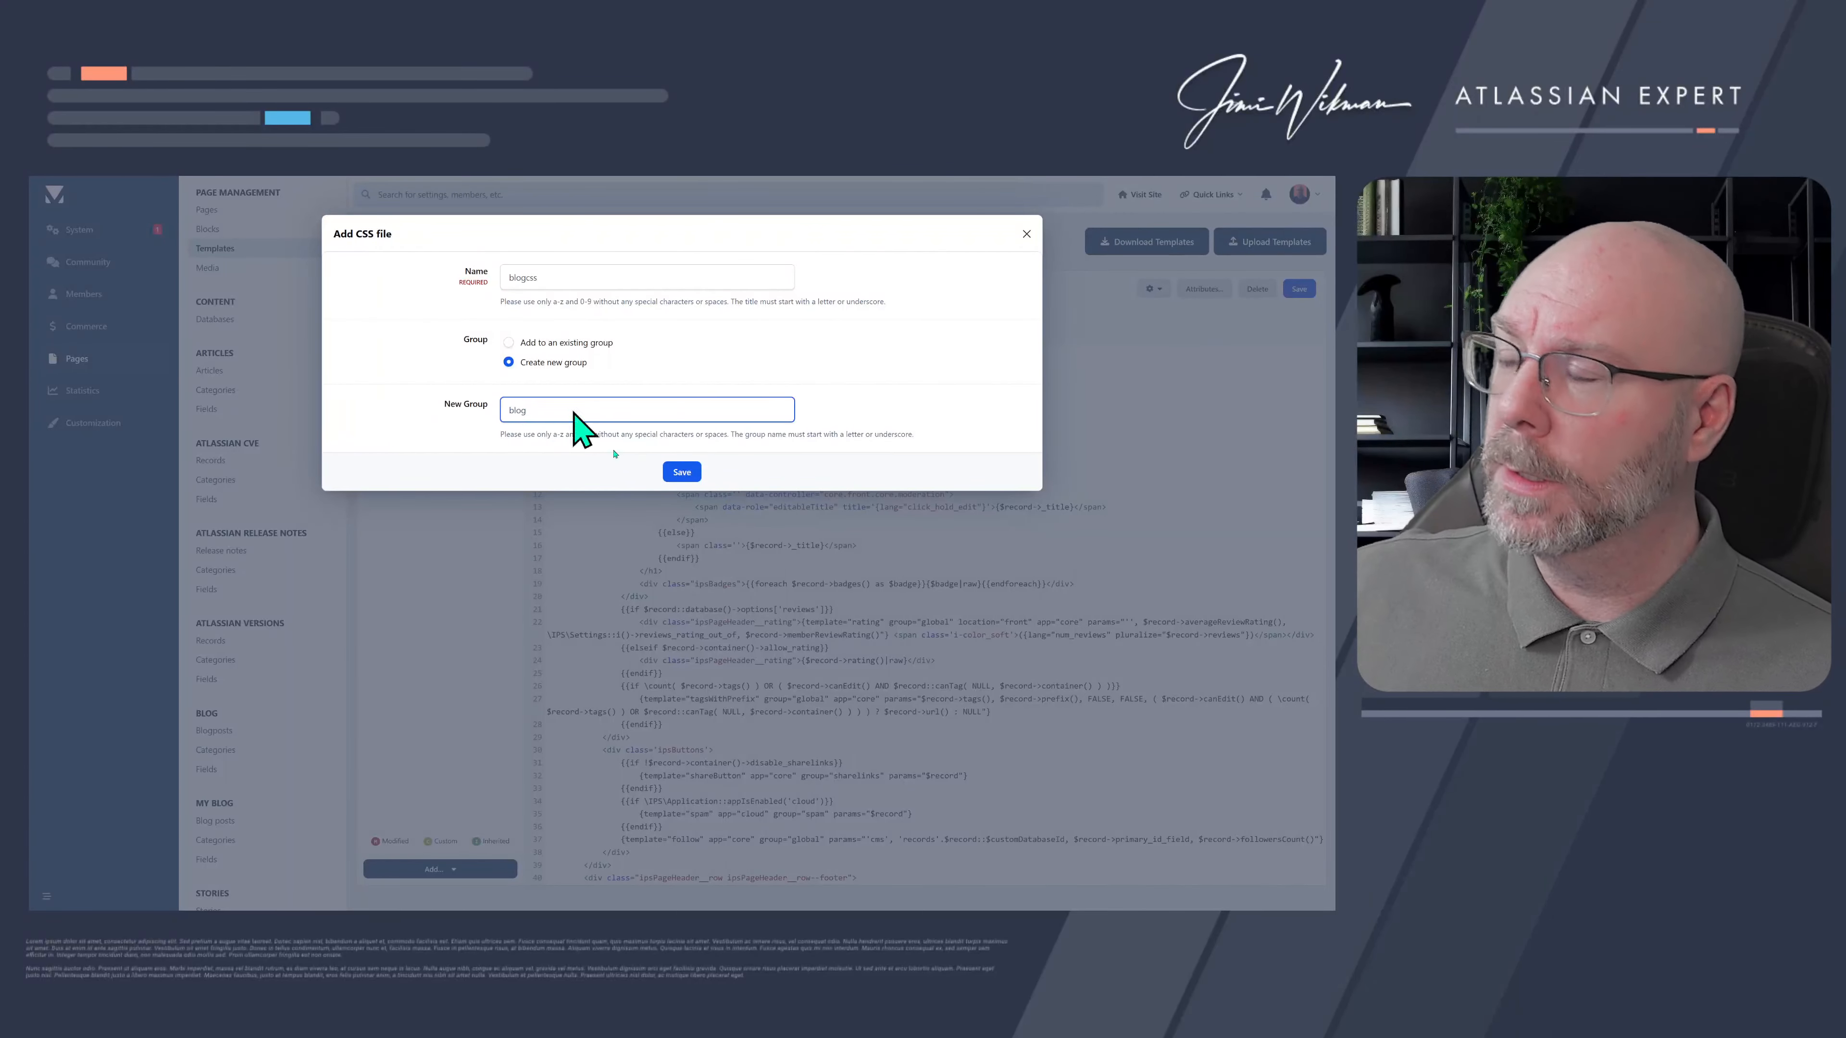
{"action": "left_click", "coordinate": [681, 472]}
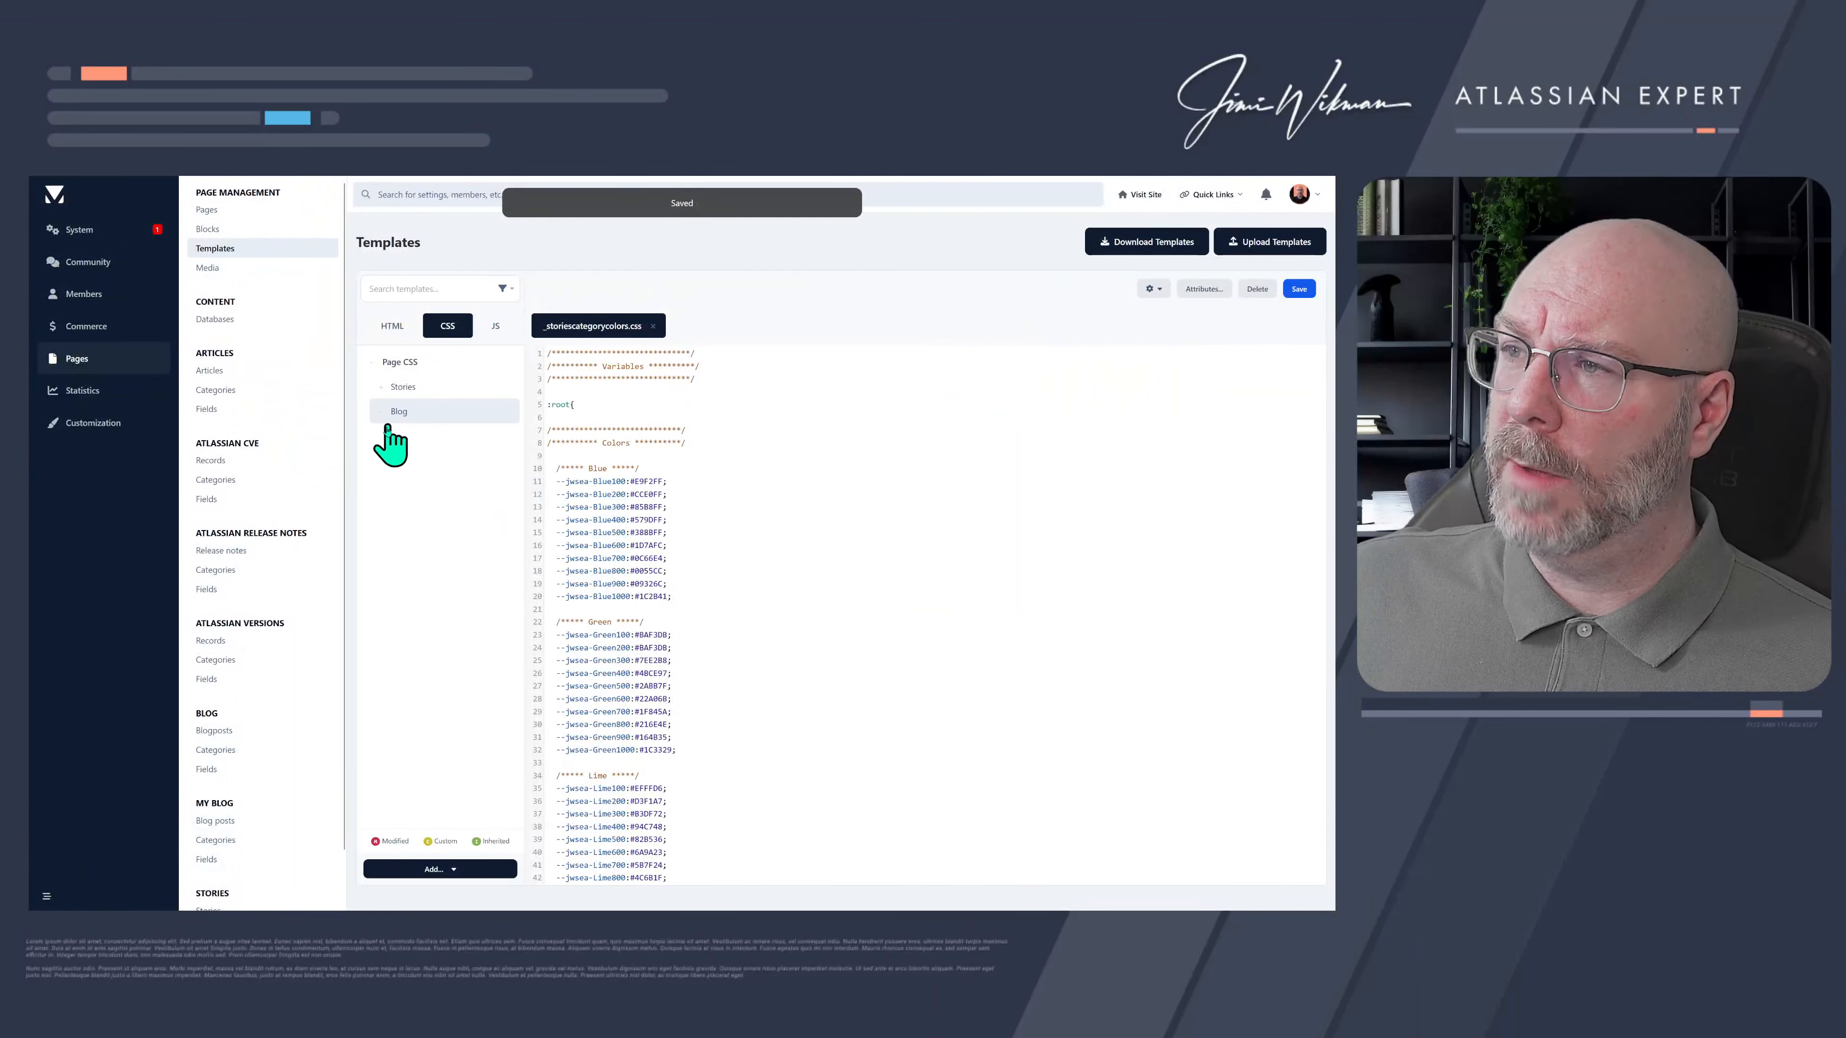
{"action": "left_click", "coordinate": [396, 411]}
{"action": "left_click", "coordinate": [436, 433]}
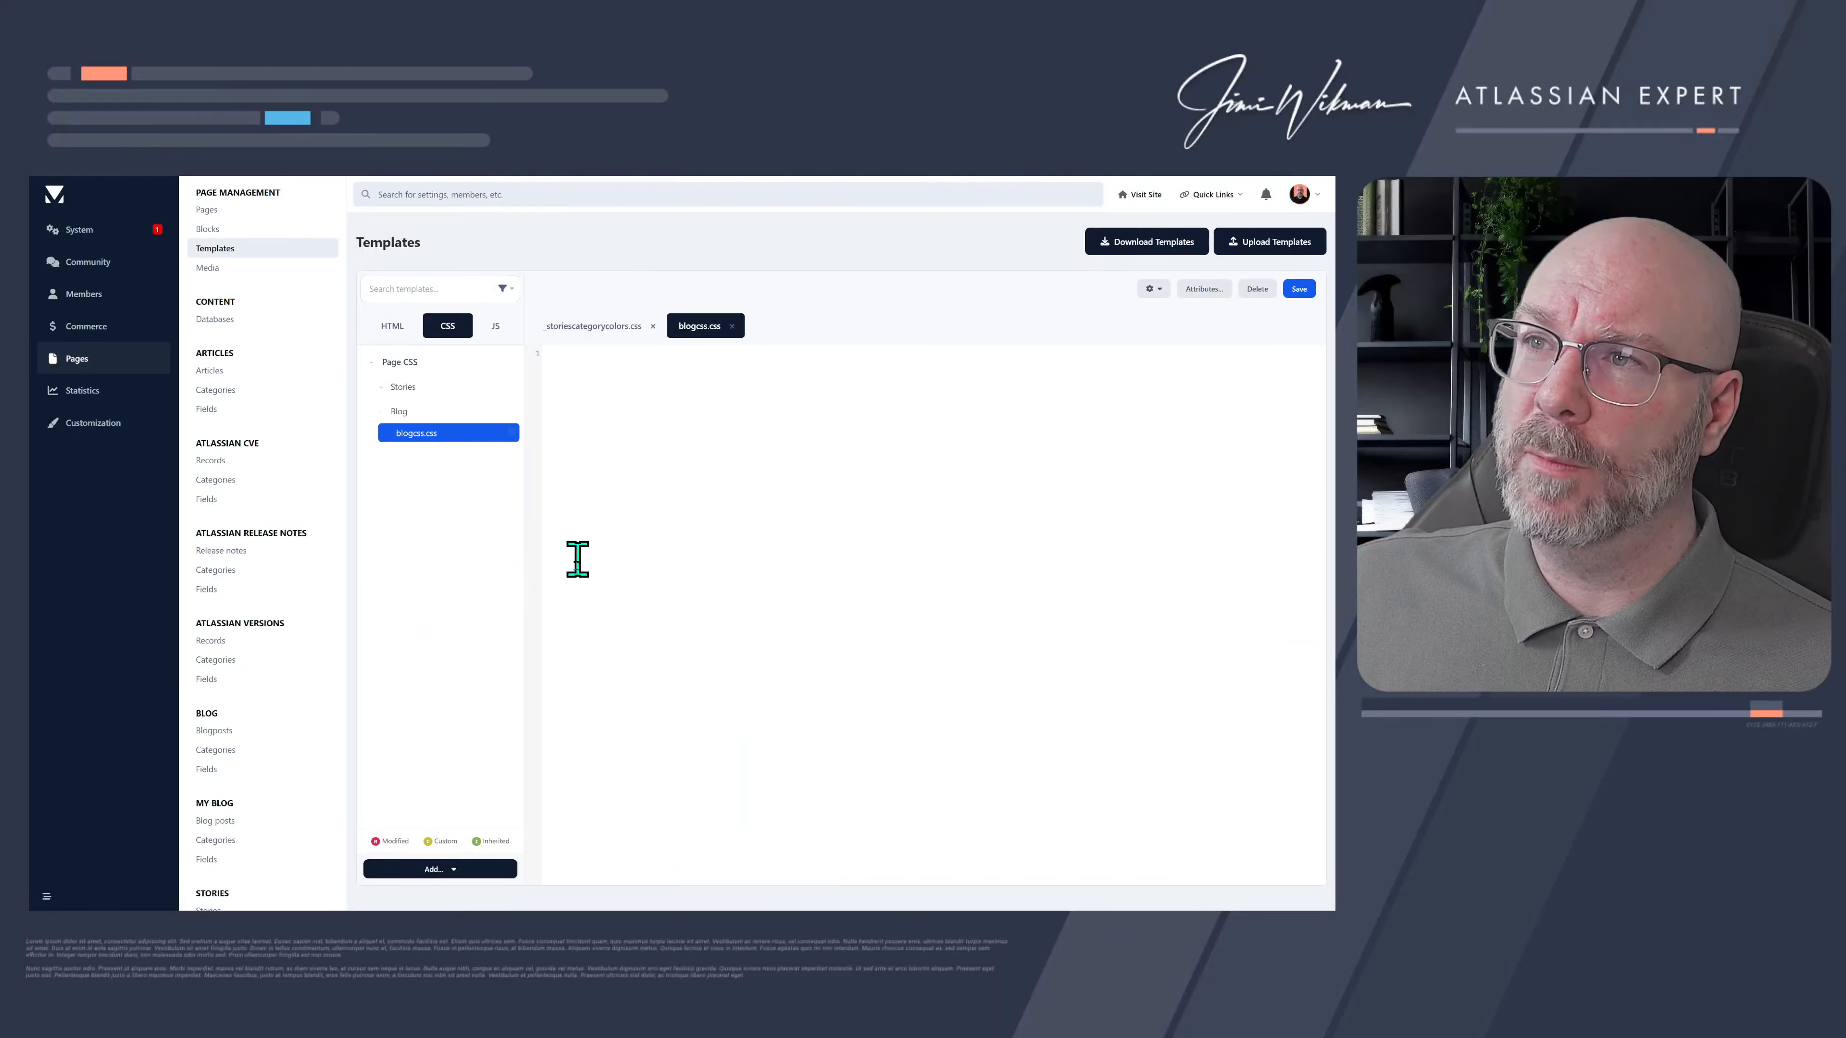
- Inspect the Test example 22 title on the public post and select its h1 element in the page markup
{"action": "left_click", "coordinate": [264, 191]}
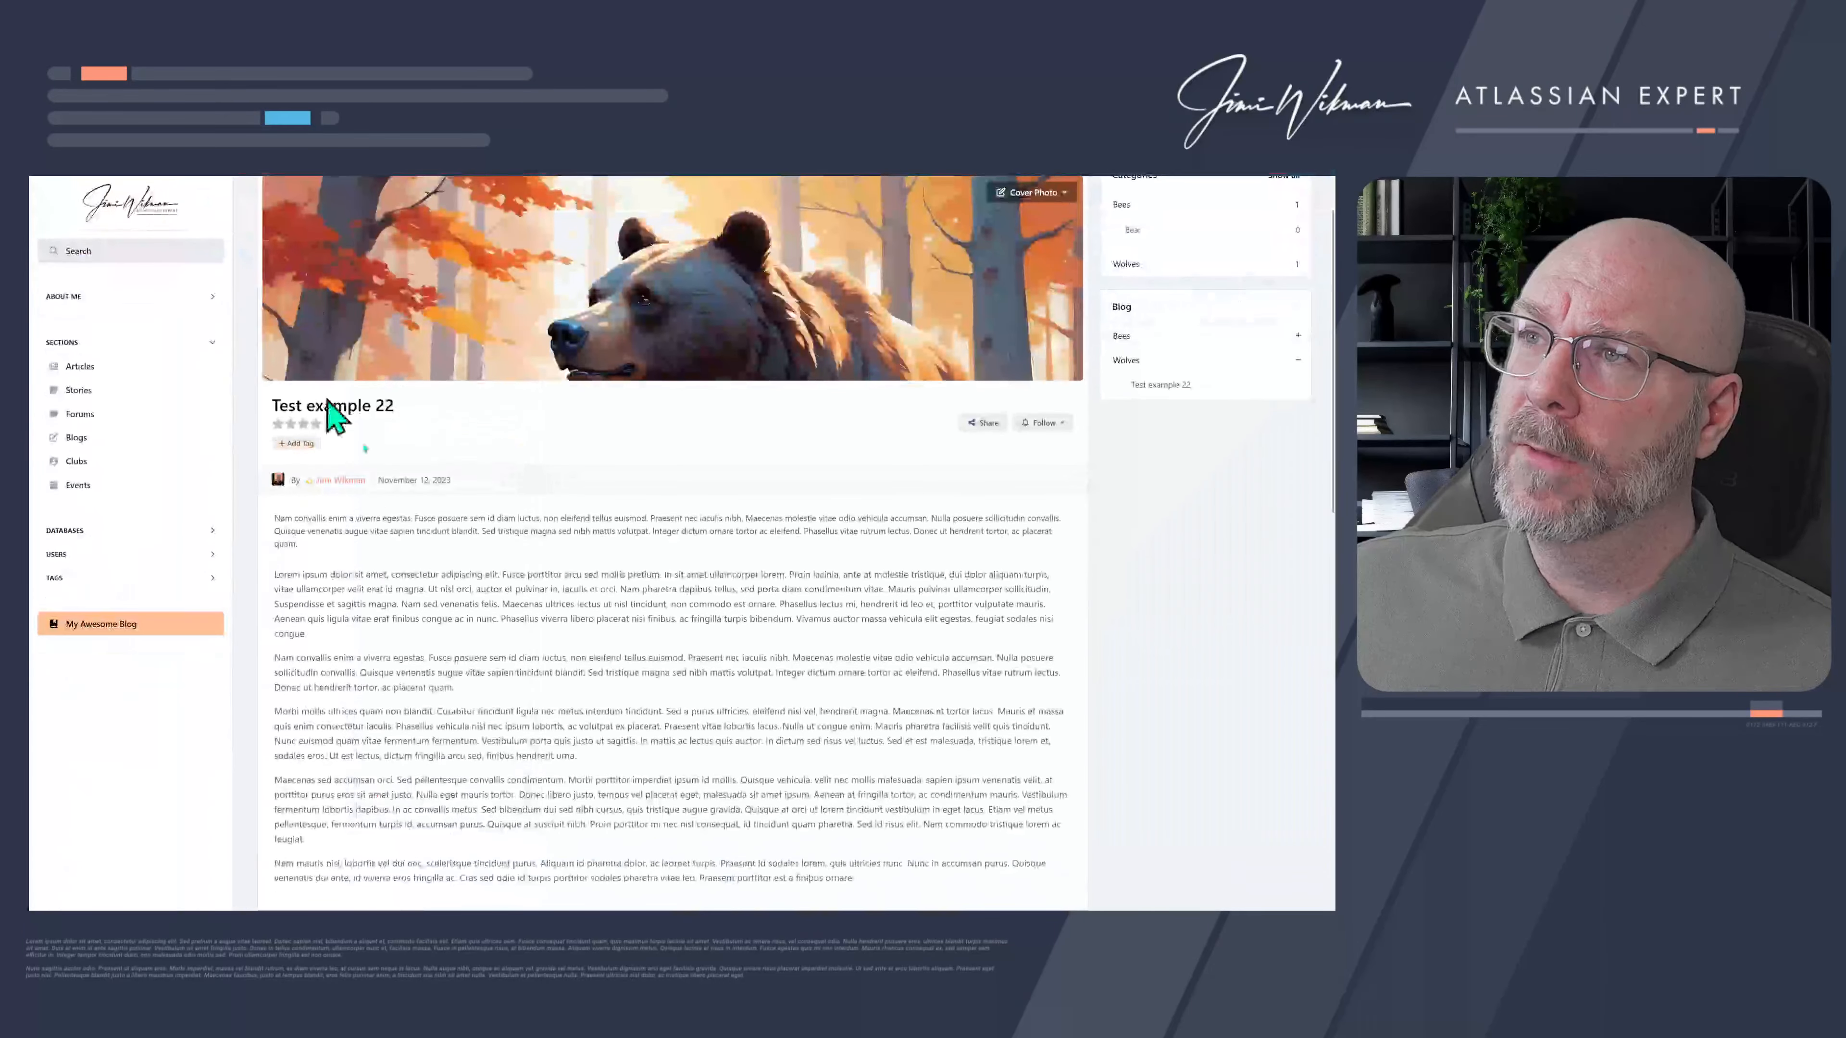
{"action": "right_click", "coordinate": [379, 406]}
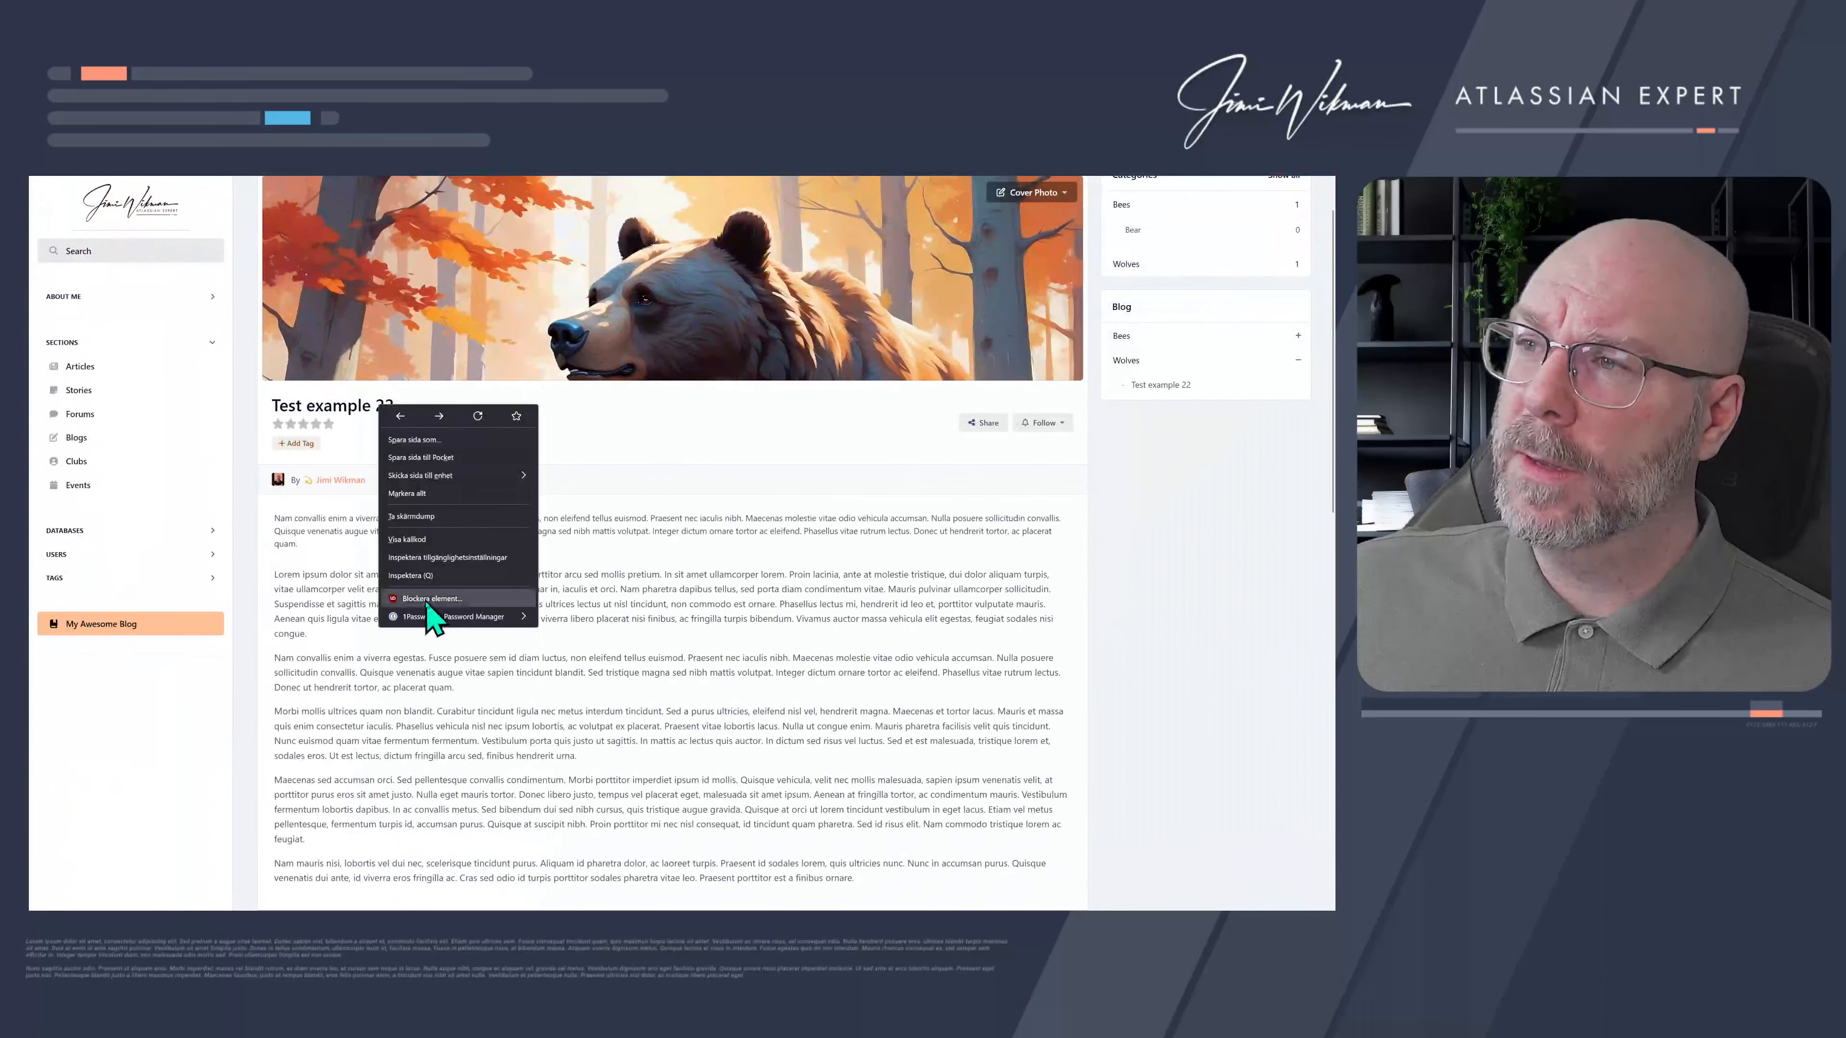
{"action": "left_click", "coordinate": [430, 575]}
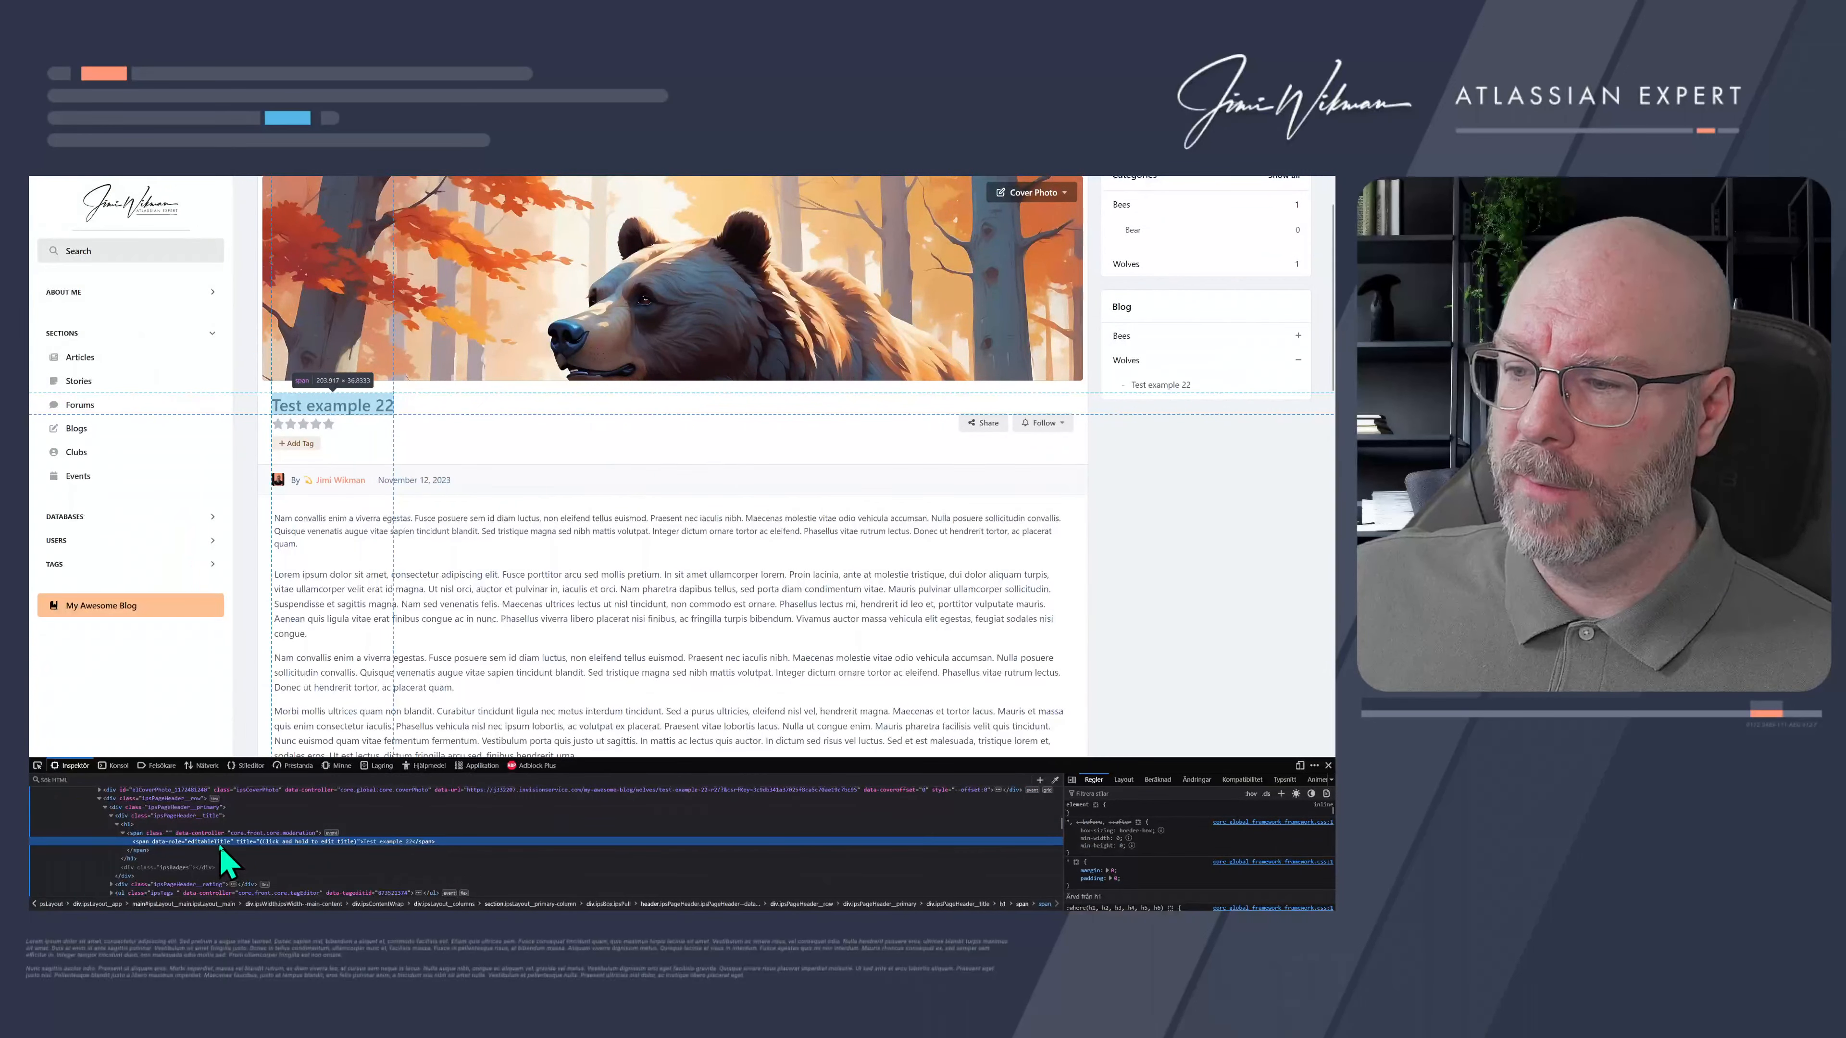
{"action": "left_click", "coordinate": [1281, 793]}
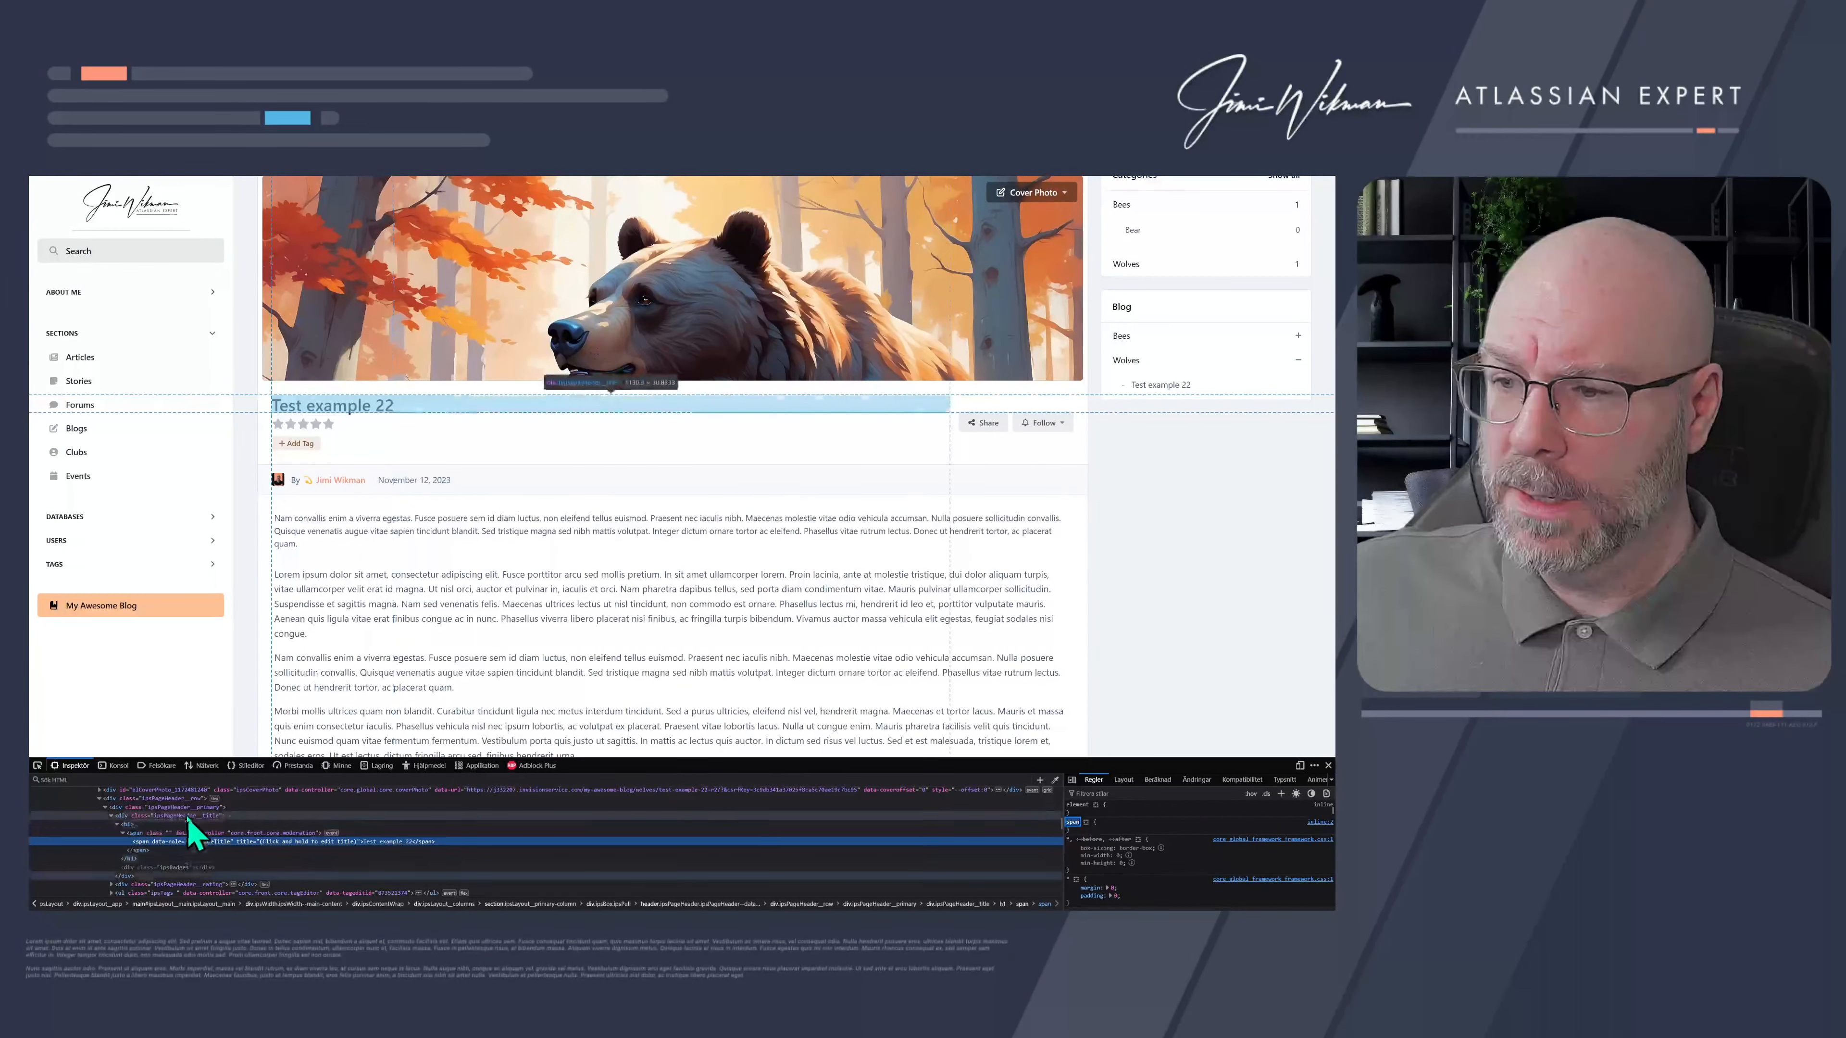
{"action": "left_click", "coordinate": [130, 826]}
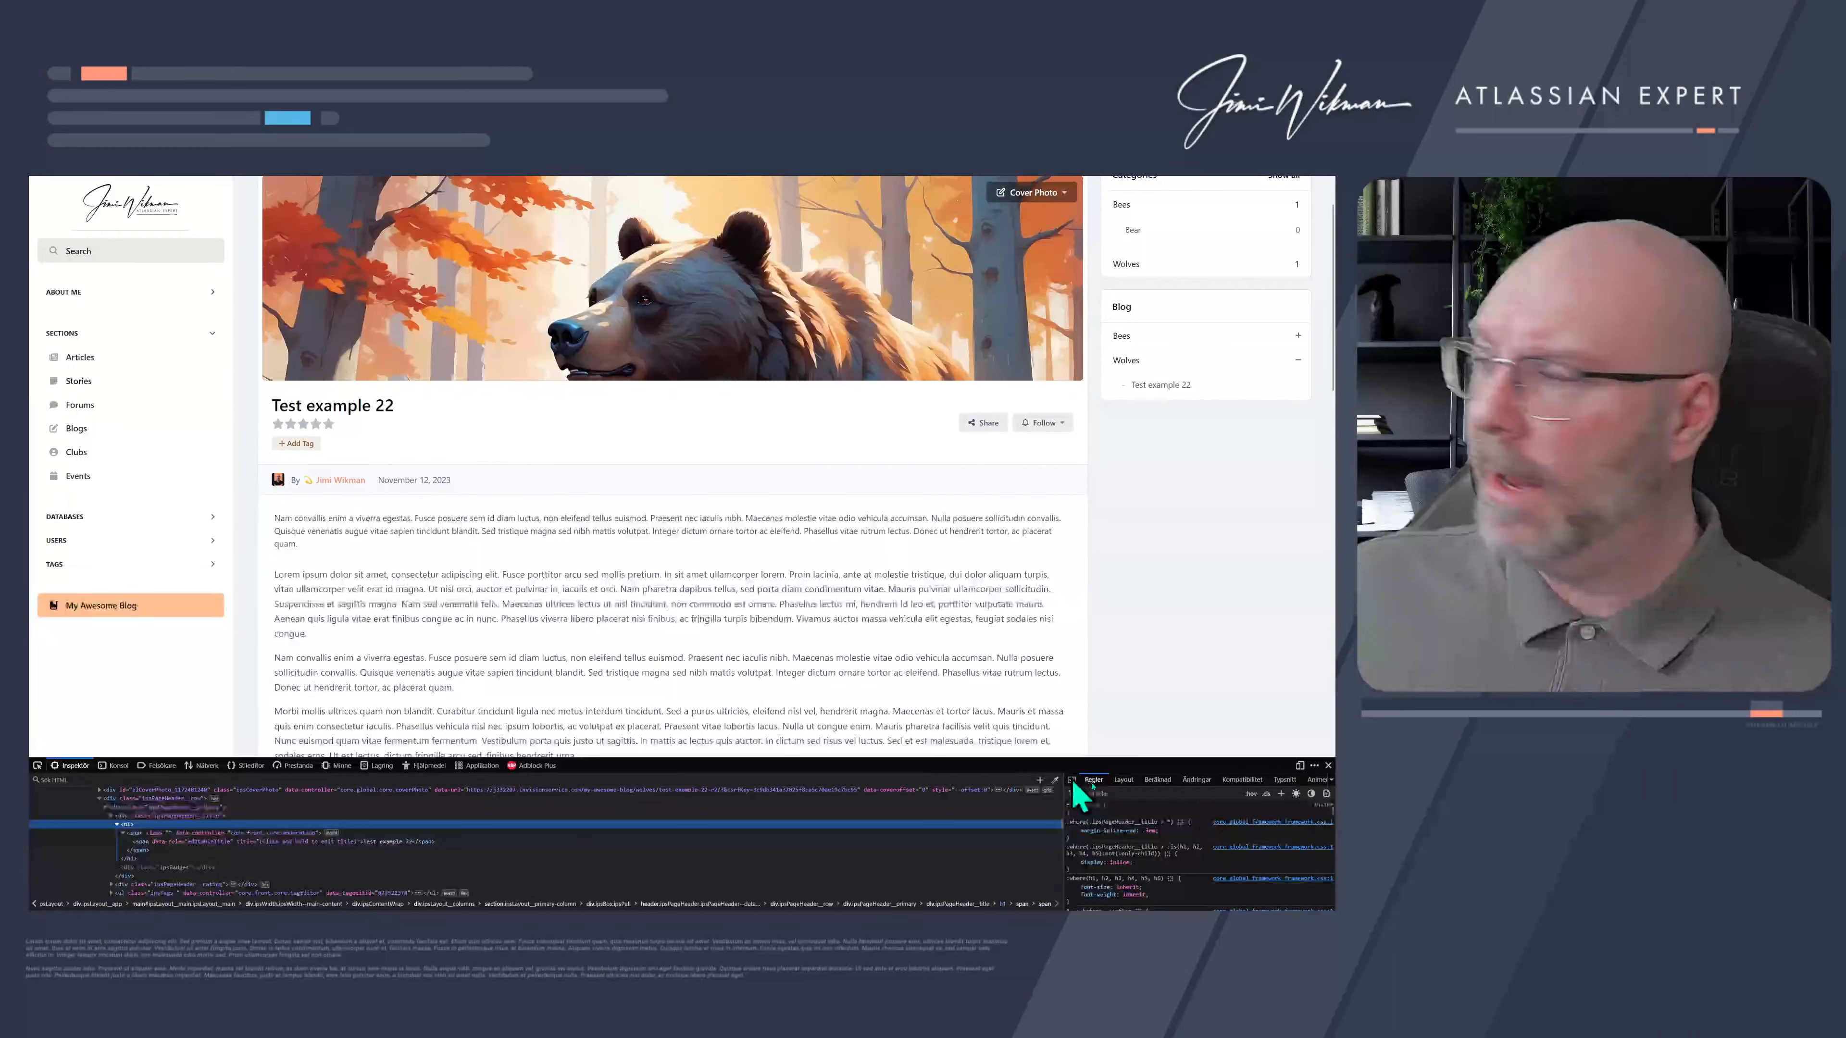
- Add a new CSS rule for the h1 element in the inspector with a font-size of 200px
{"action": "left_click", "coordinate": [1280, 793]}
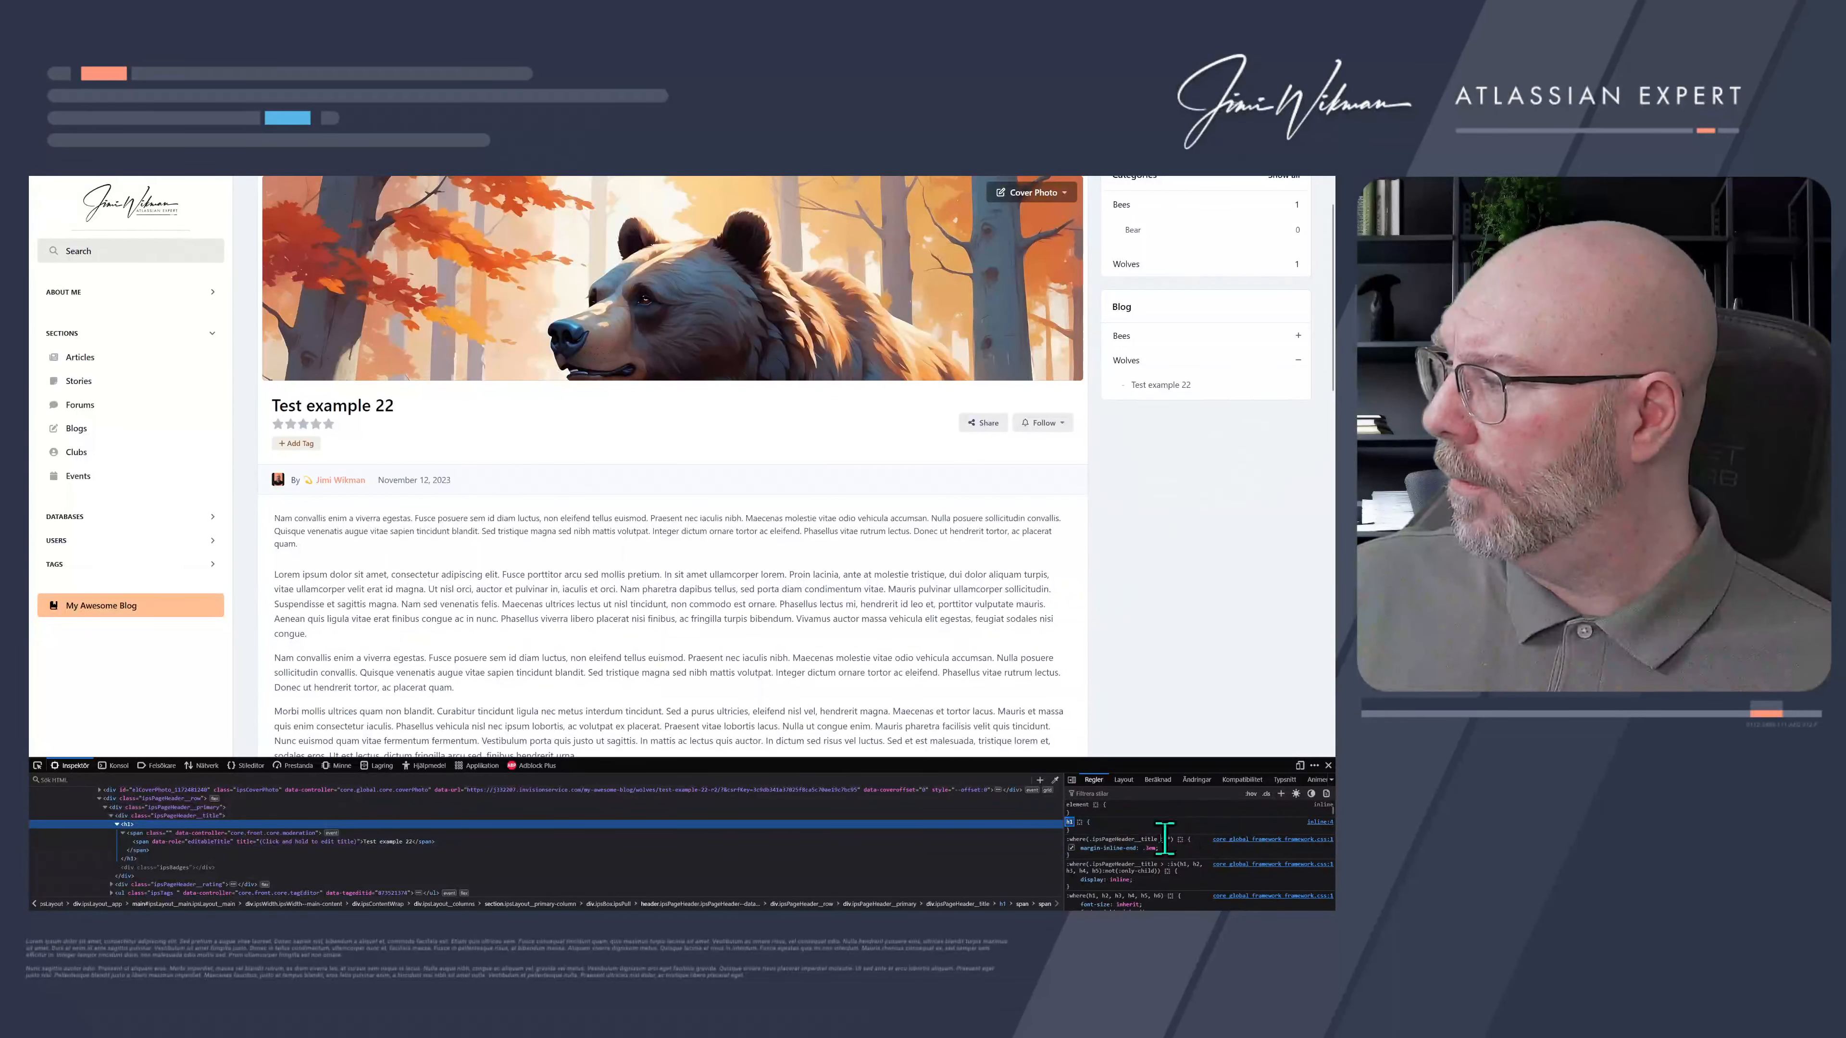
{"action": "type", "text": "font-size"}
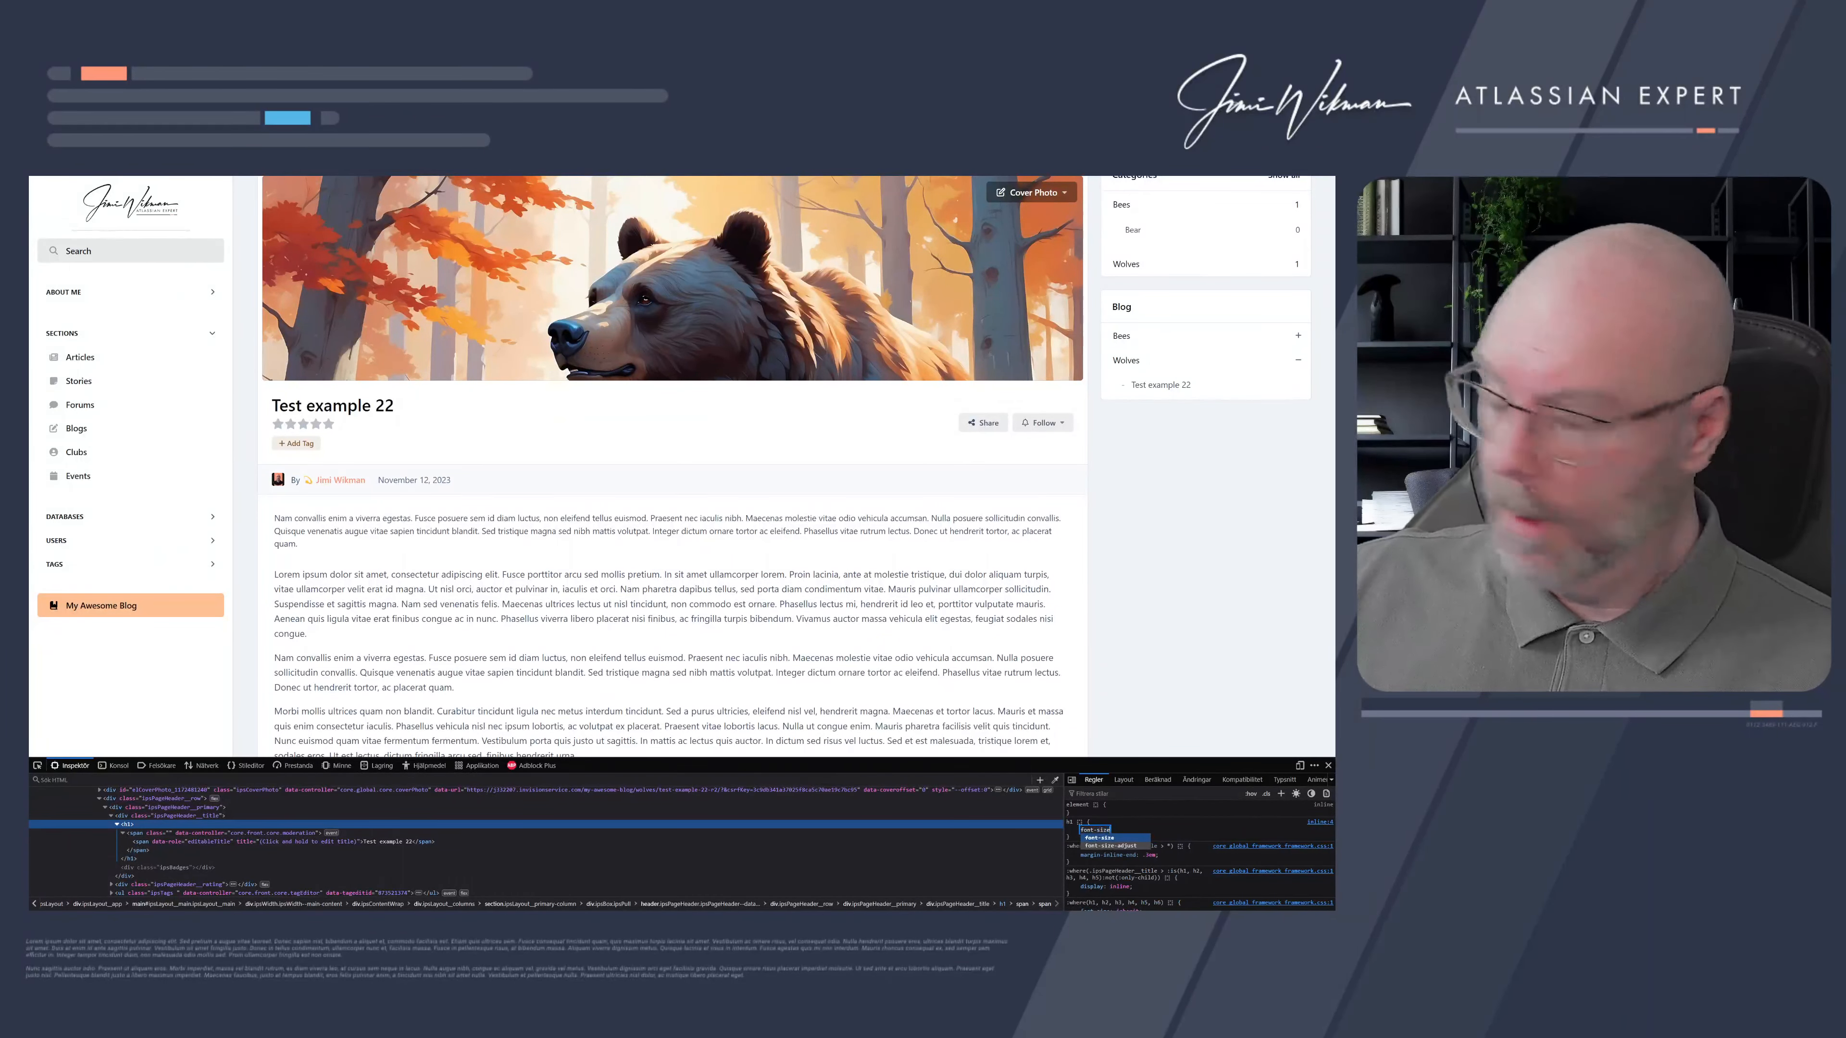
{"action": "key", "text": "Tab"}
{"action": "type", "text": "2"}
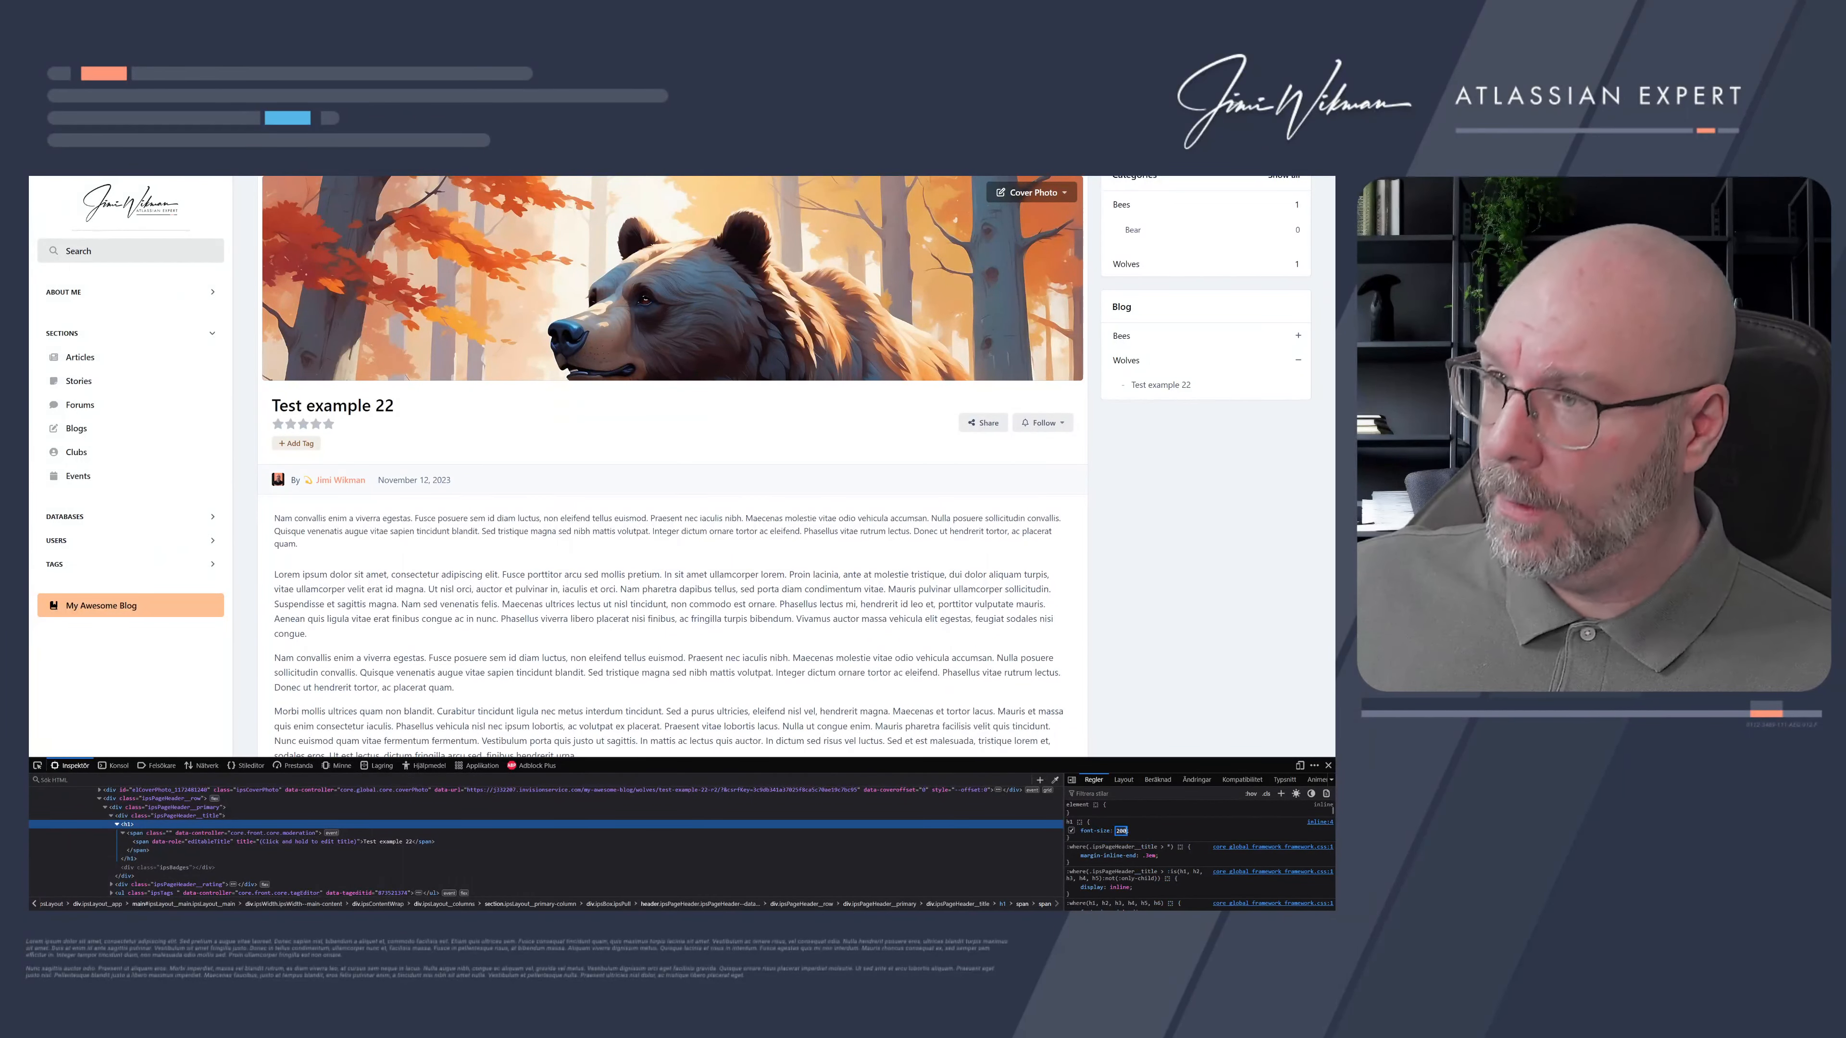
{"action": "type", "text": "00px"}
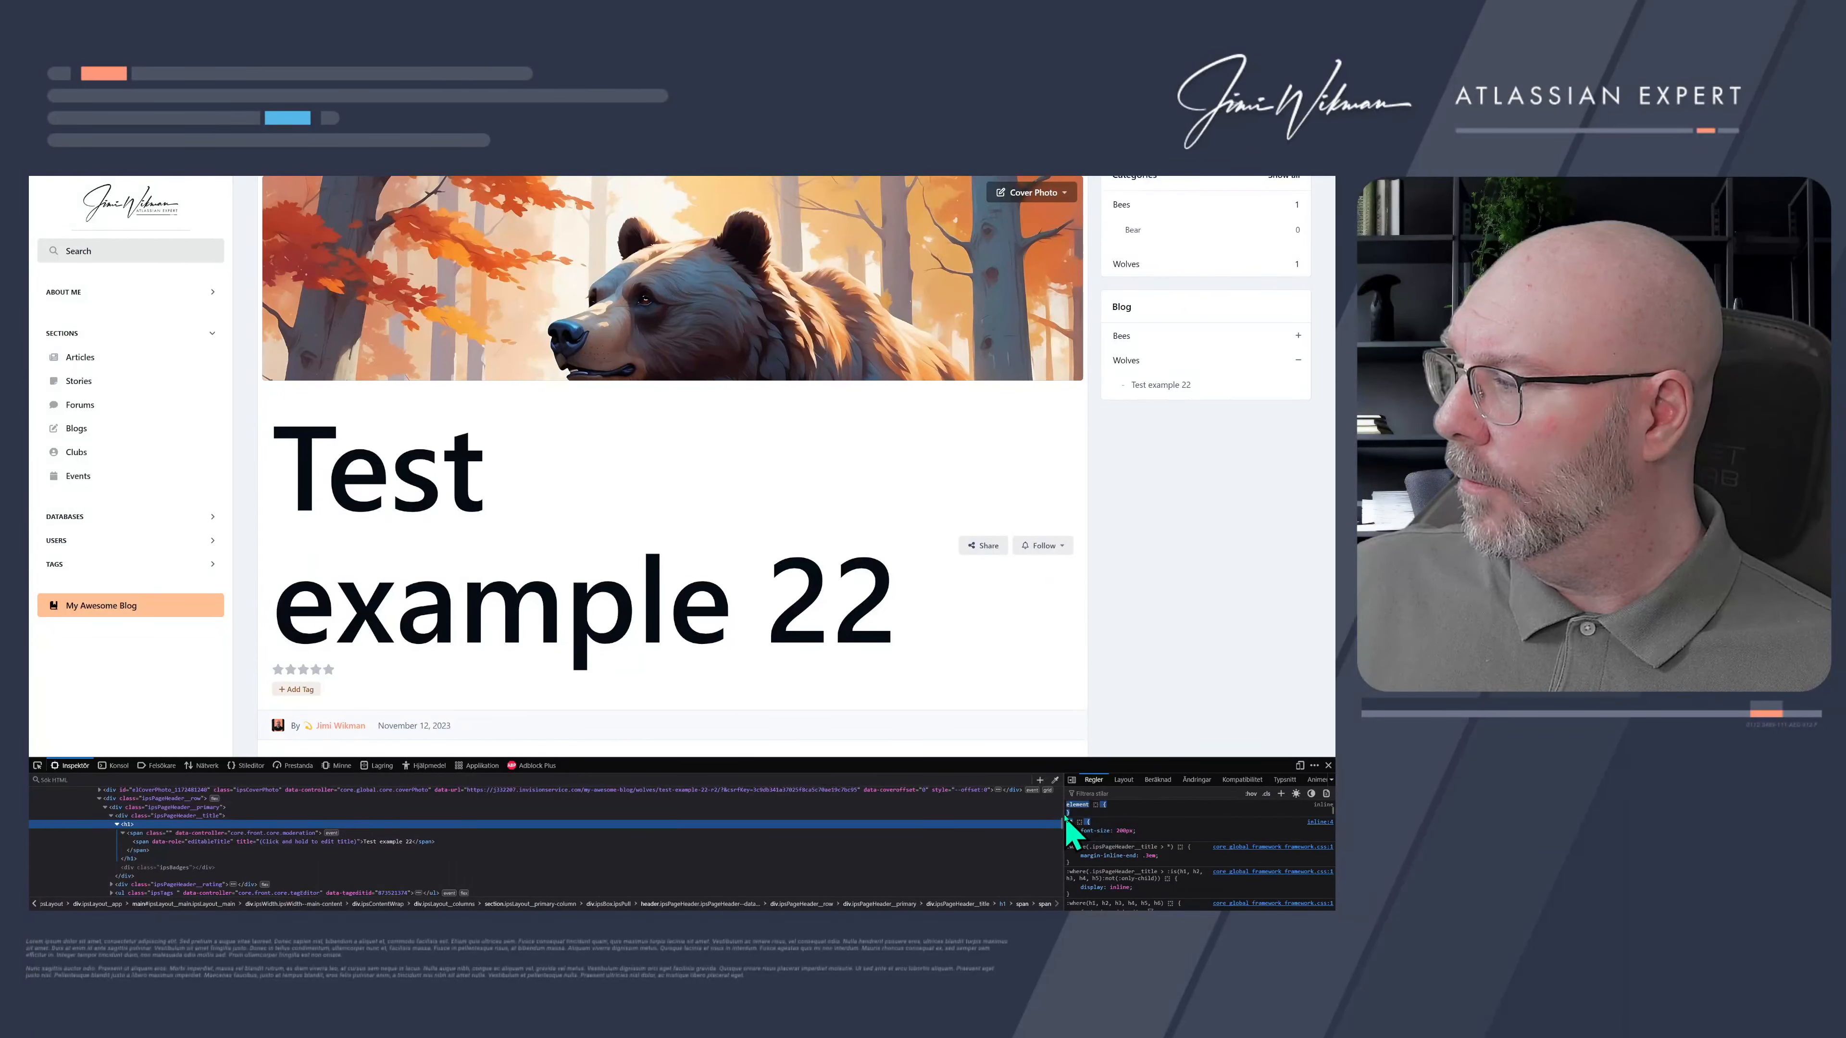
- Copy the h1 rule with font-size 200px from the inspector into blogcss.css and save the file
{"action": "left_click", "coordinate": [1156, 829]}
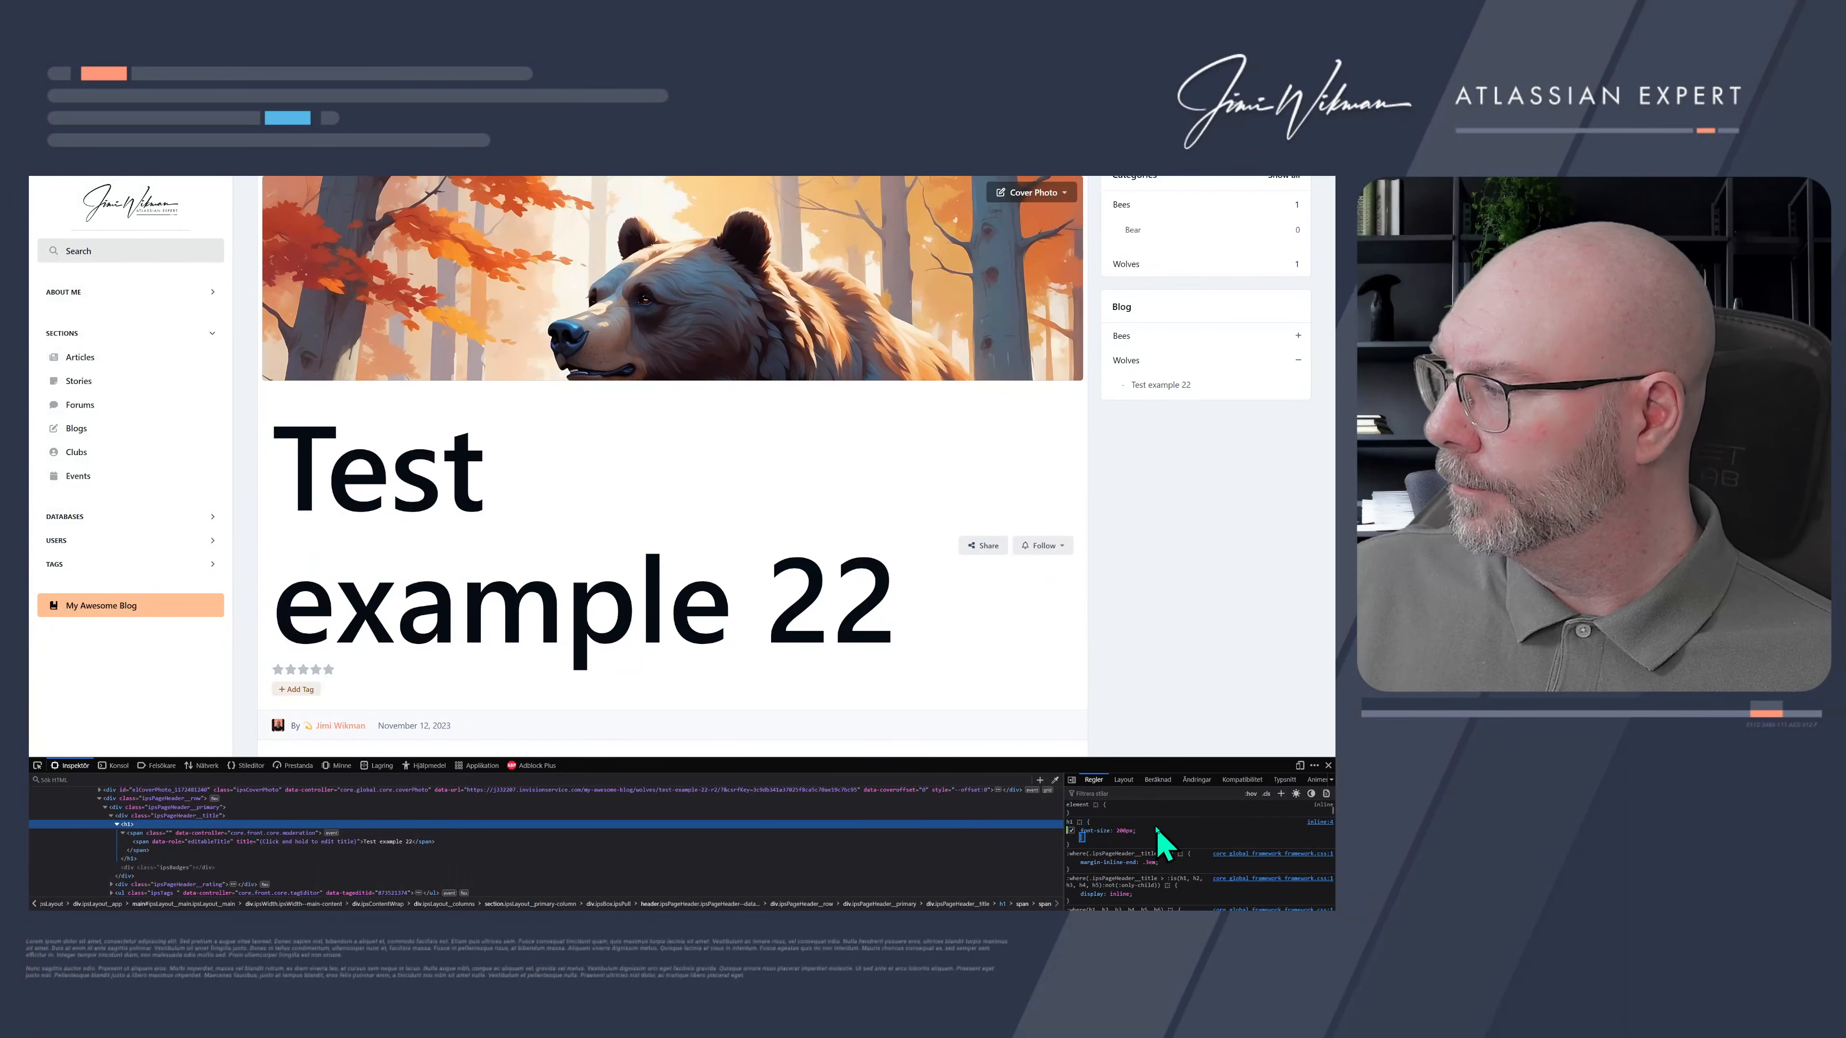
{"action": "left_click_drag", "start_coordinate": [1072, 842], "coordinate": [1071, 833]}
{"action": "left_click", "coordinate": [1081, 837]}
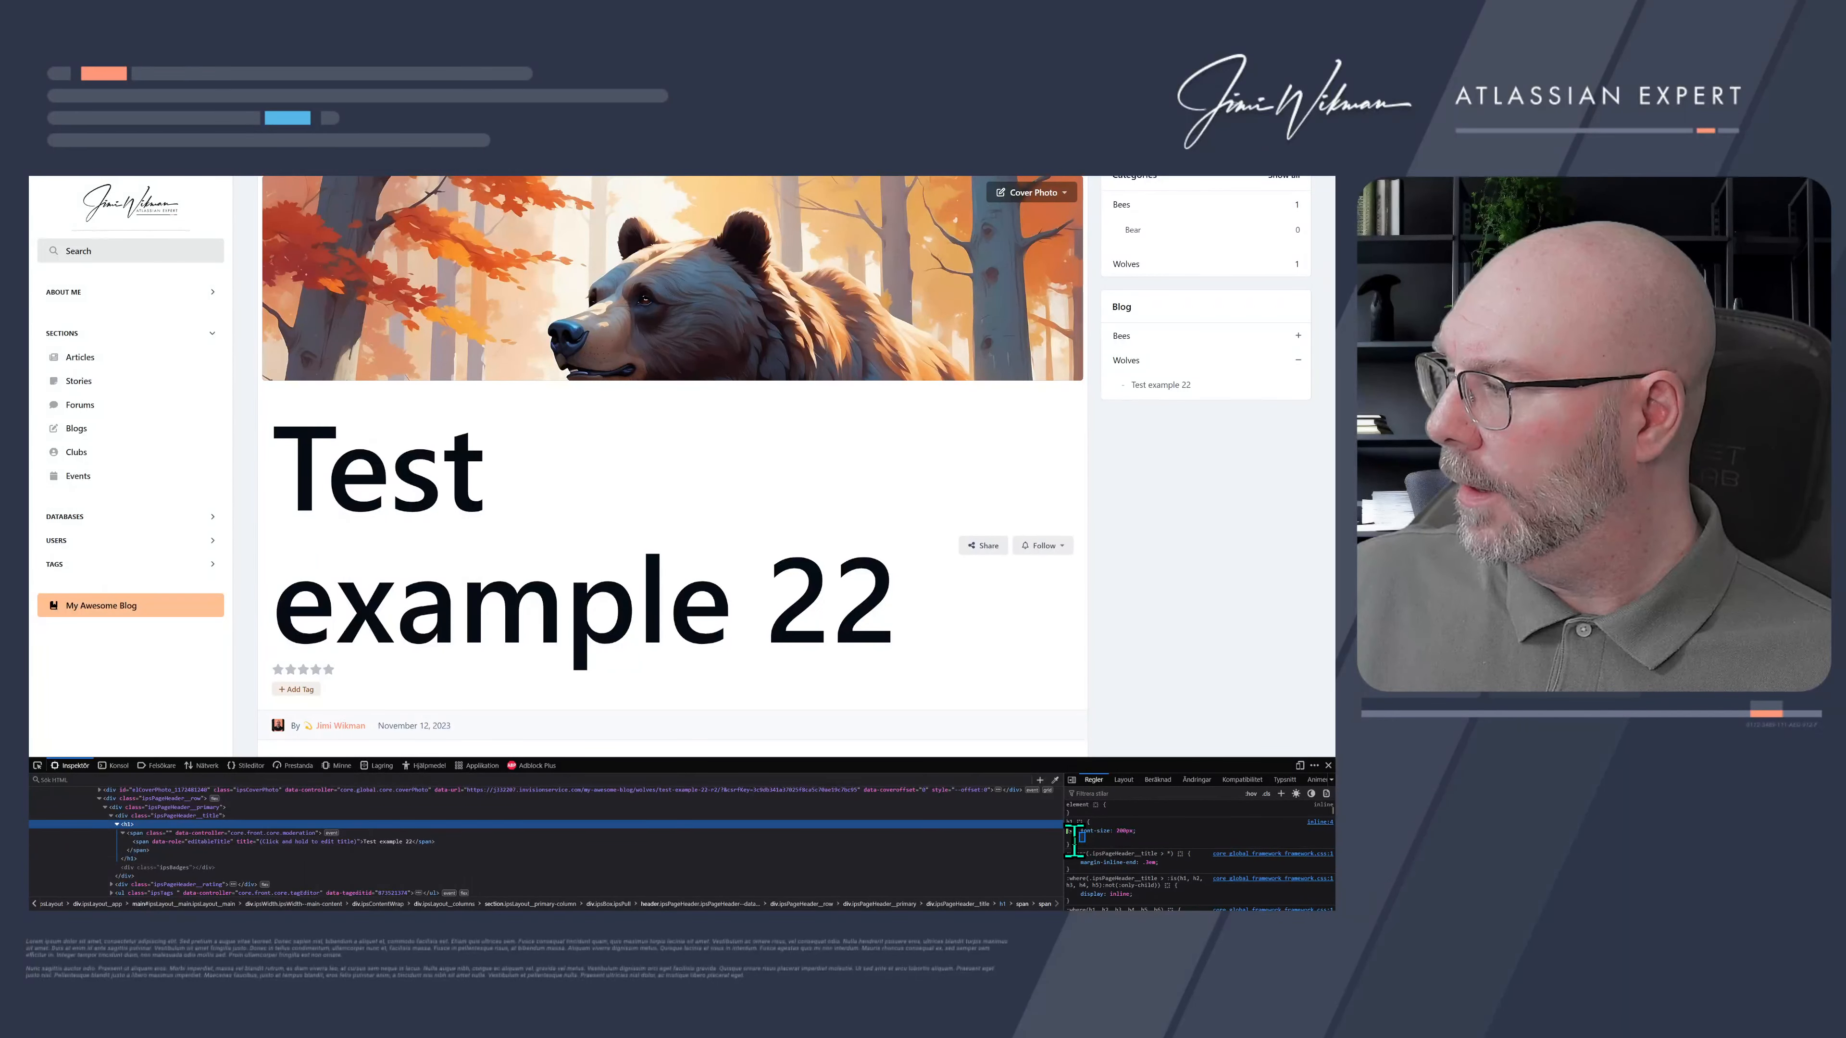
{"action": "left_click", "coordinate": [1073, 841]}
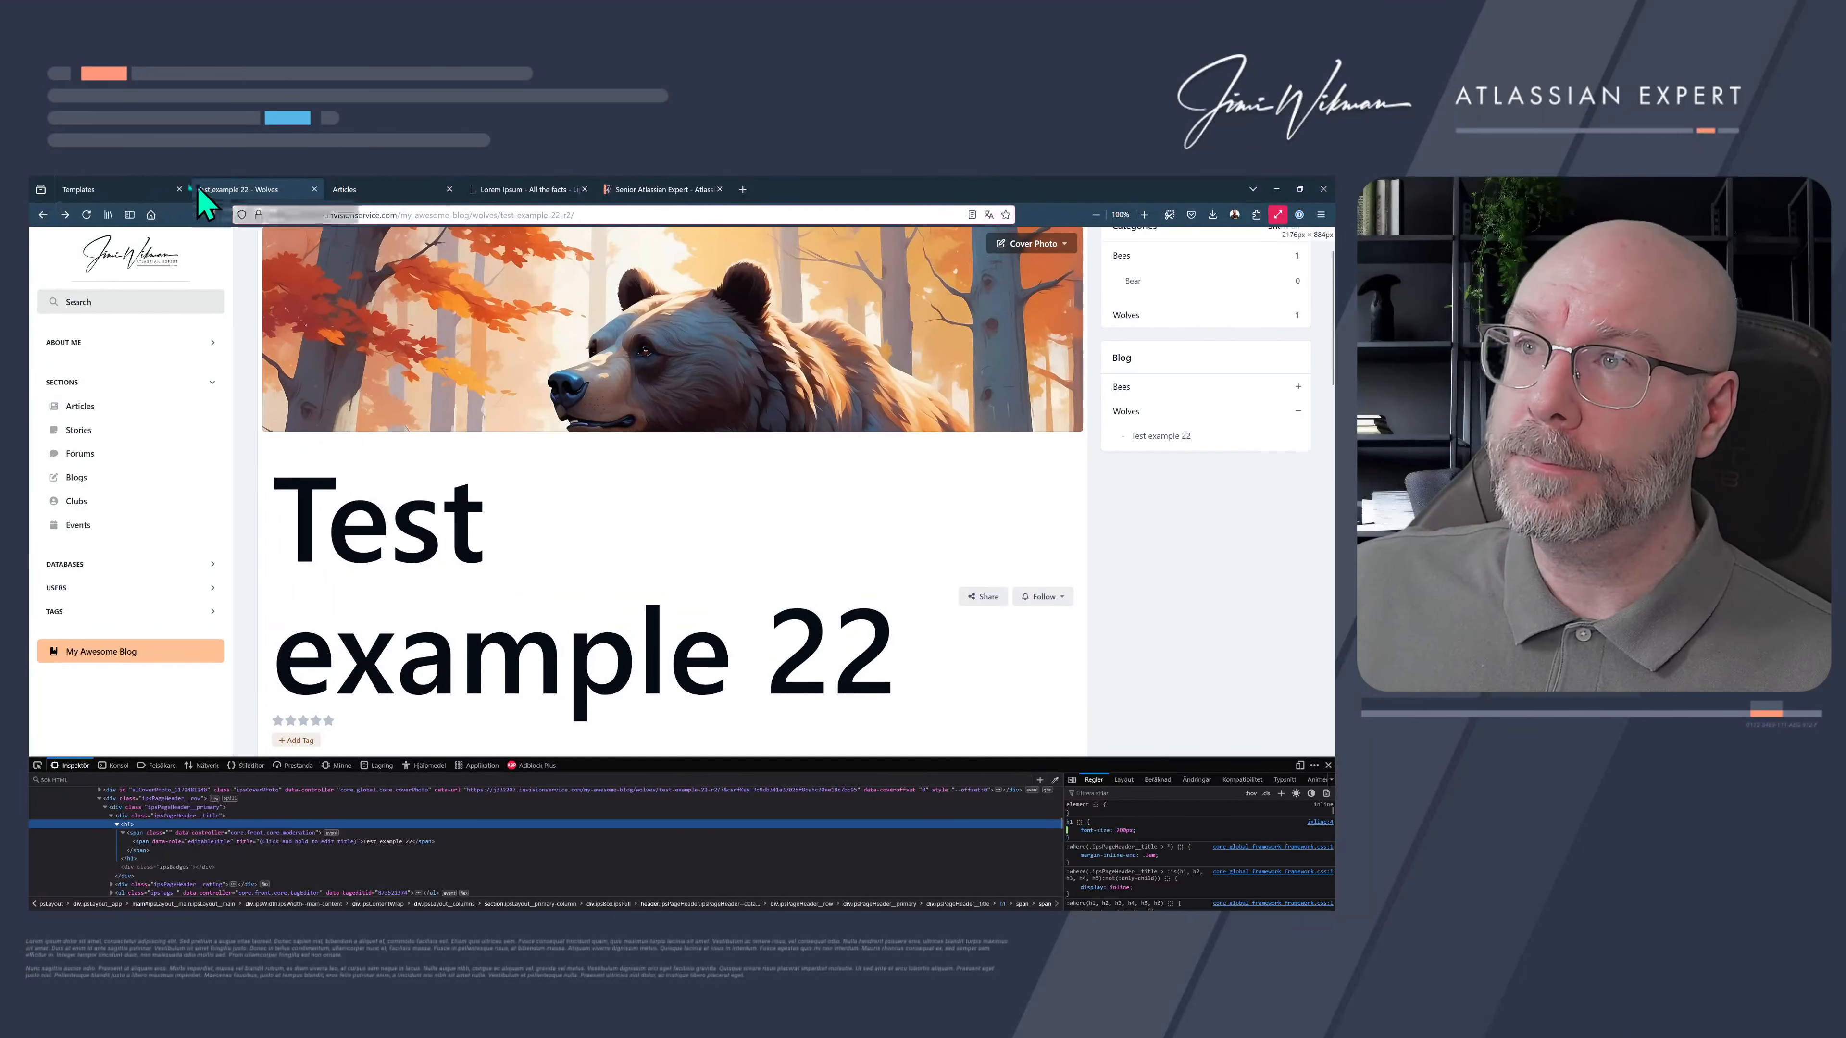
{"action": "left_click", "coordinate": [157, 189]}
{"action": "left_click", "coordinate": [647, 388]}
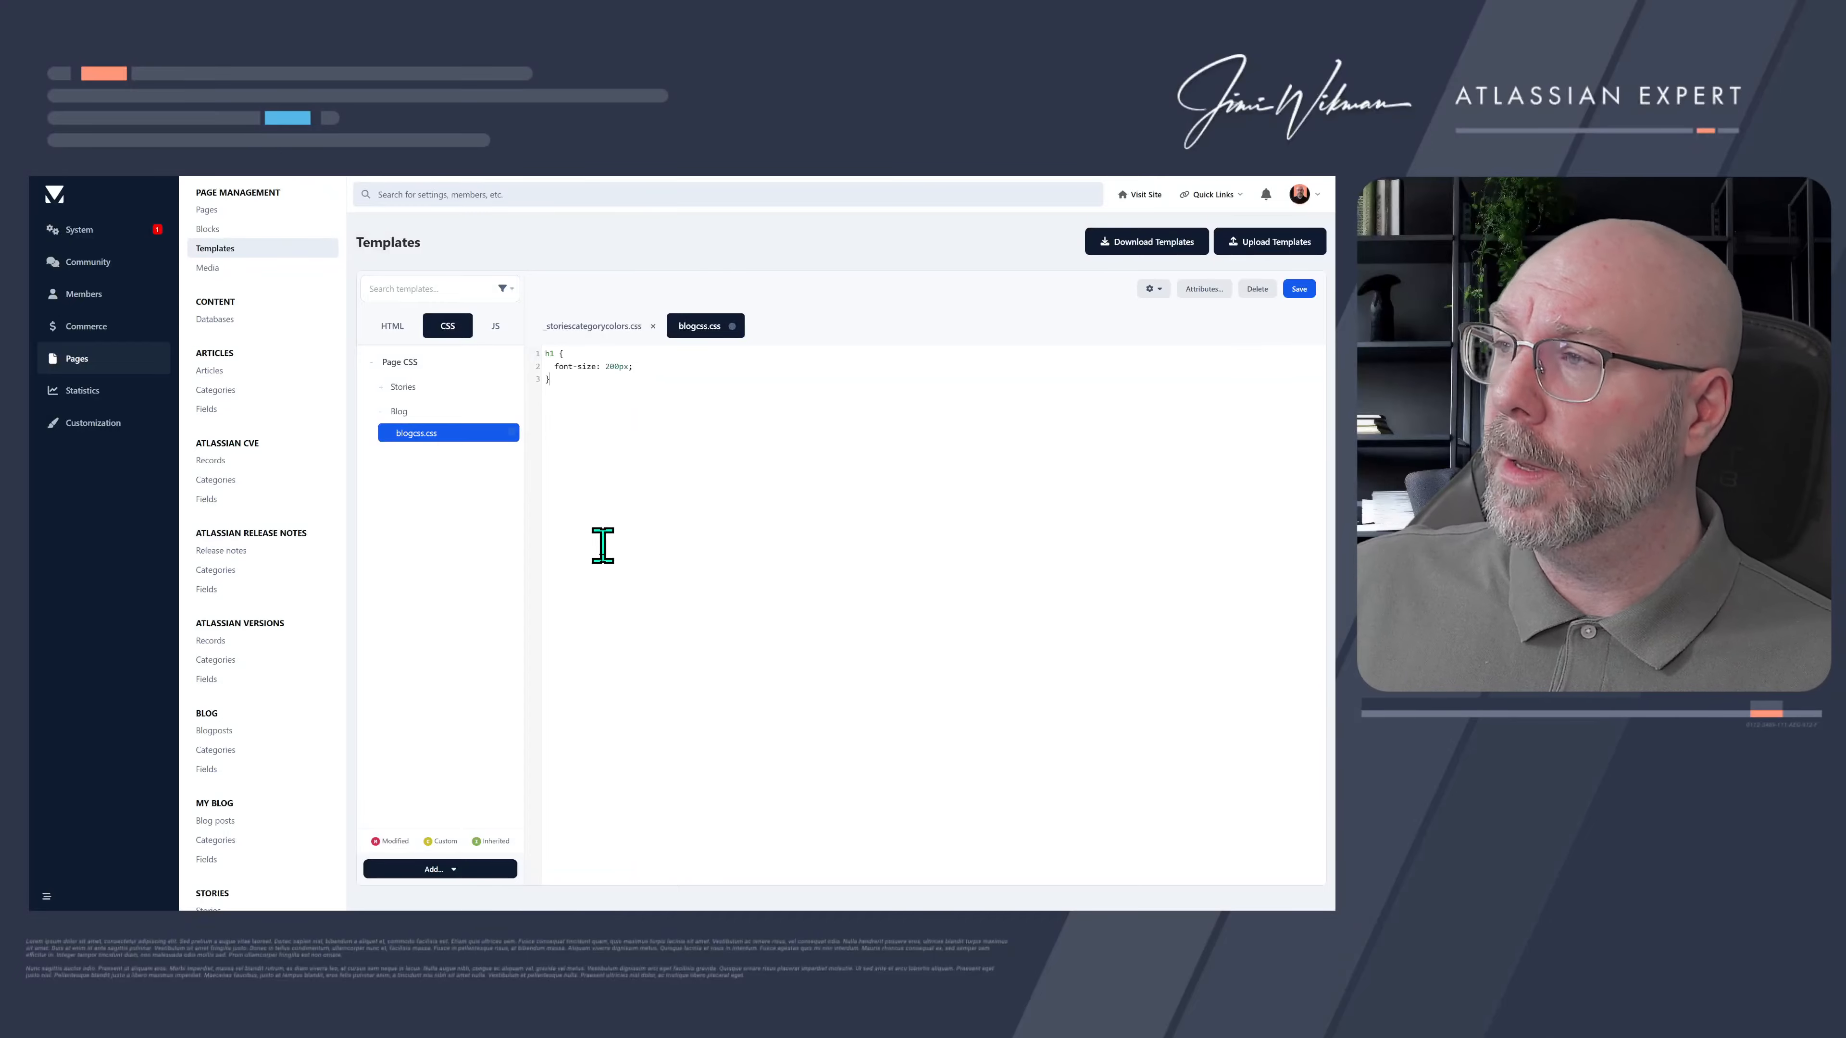
{"action": "left_click", "coordinate": [1299, 290]}
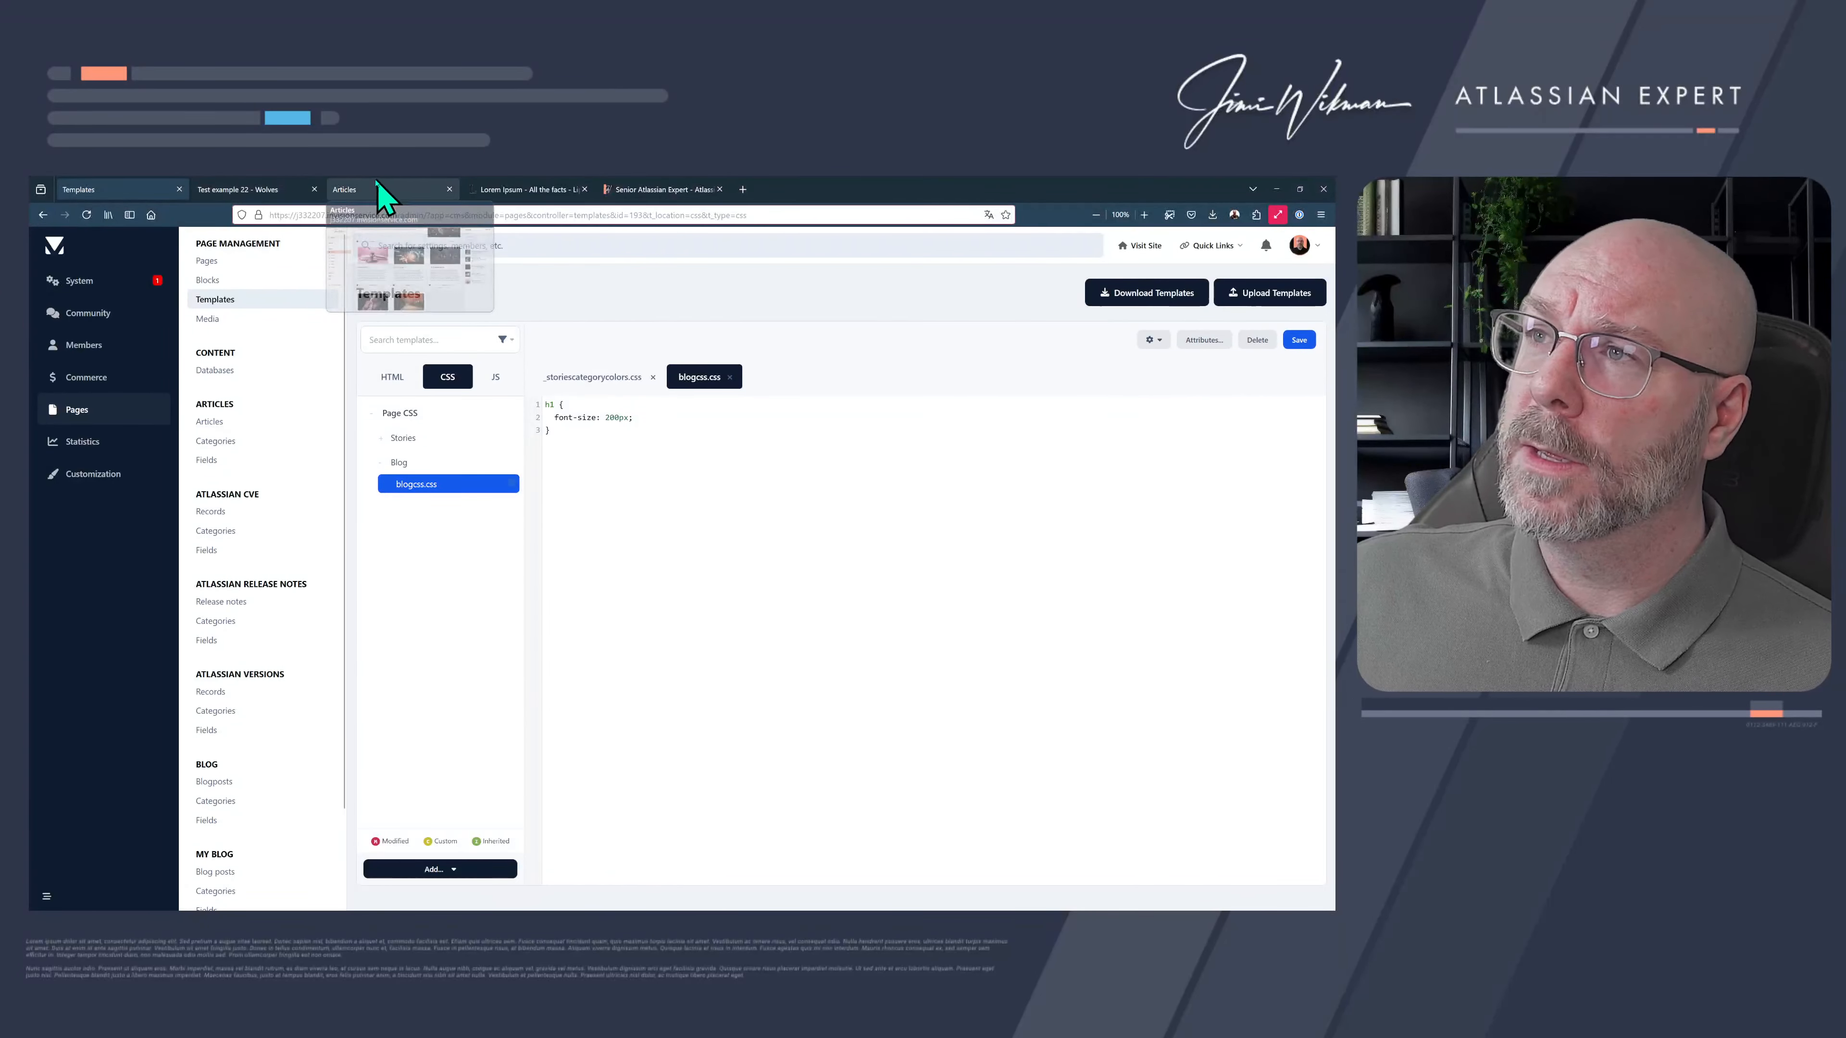
- Reload the public Test example 22 post and close the inspector to check the title's size
{"action": "left_click", "coordinate": [359, 190]}
{"action": "left_click", "coordinate": [280, 190]}
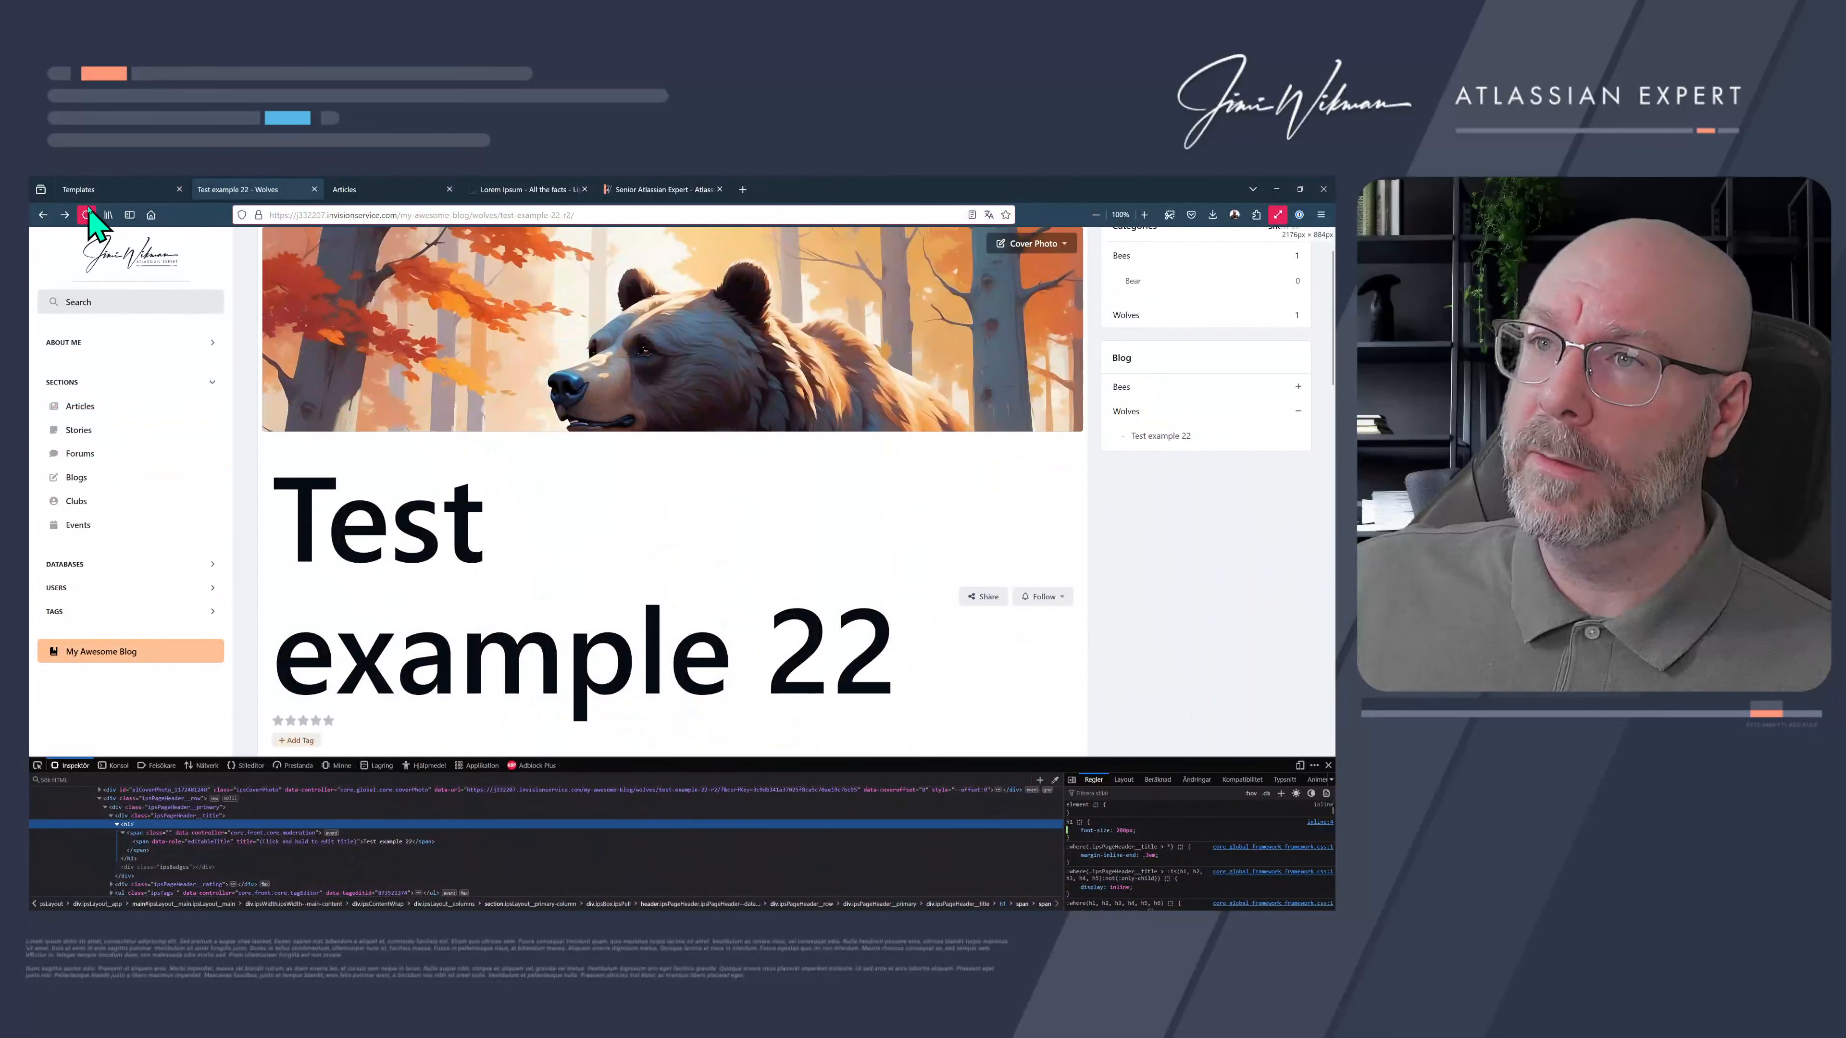
{"action": "left_click", "coordinate": [88, 215]}
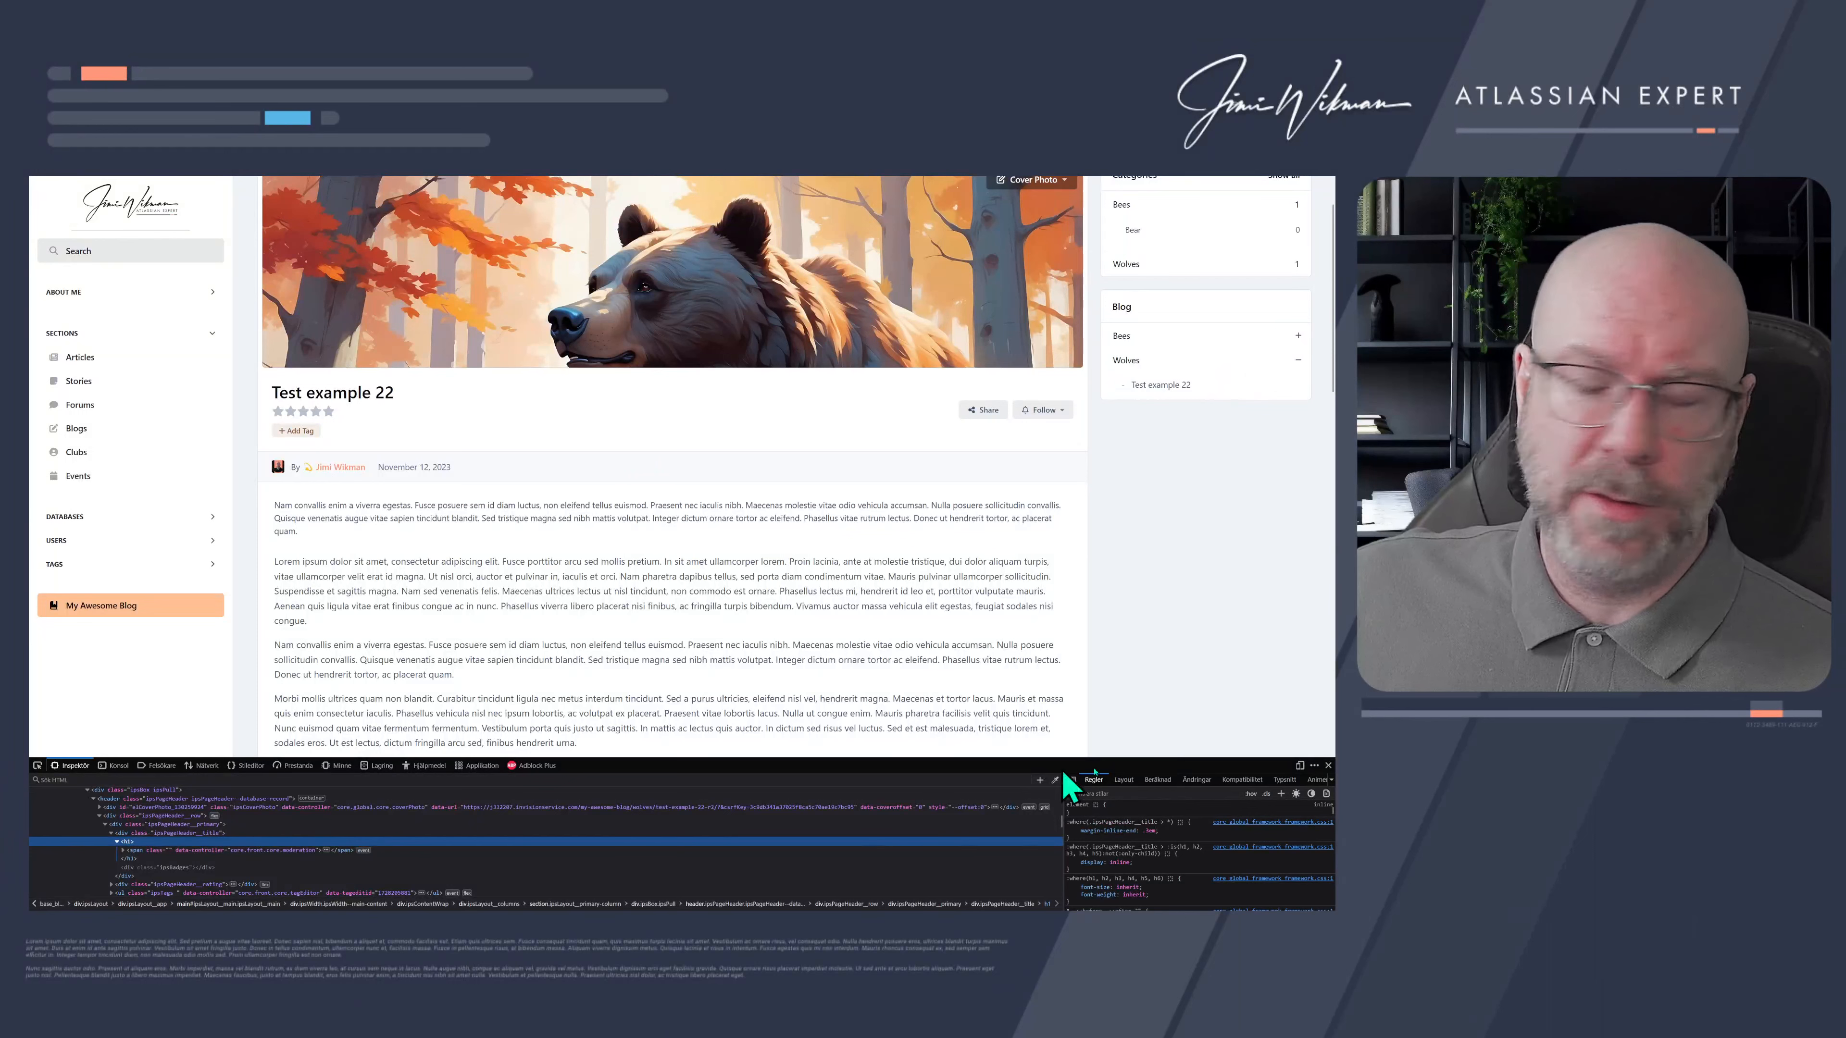
{"action": "left_click", "coordinate": [1329, 765]}
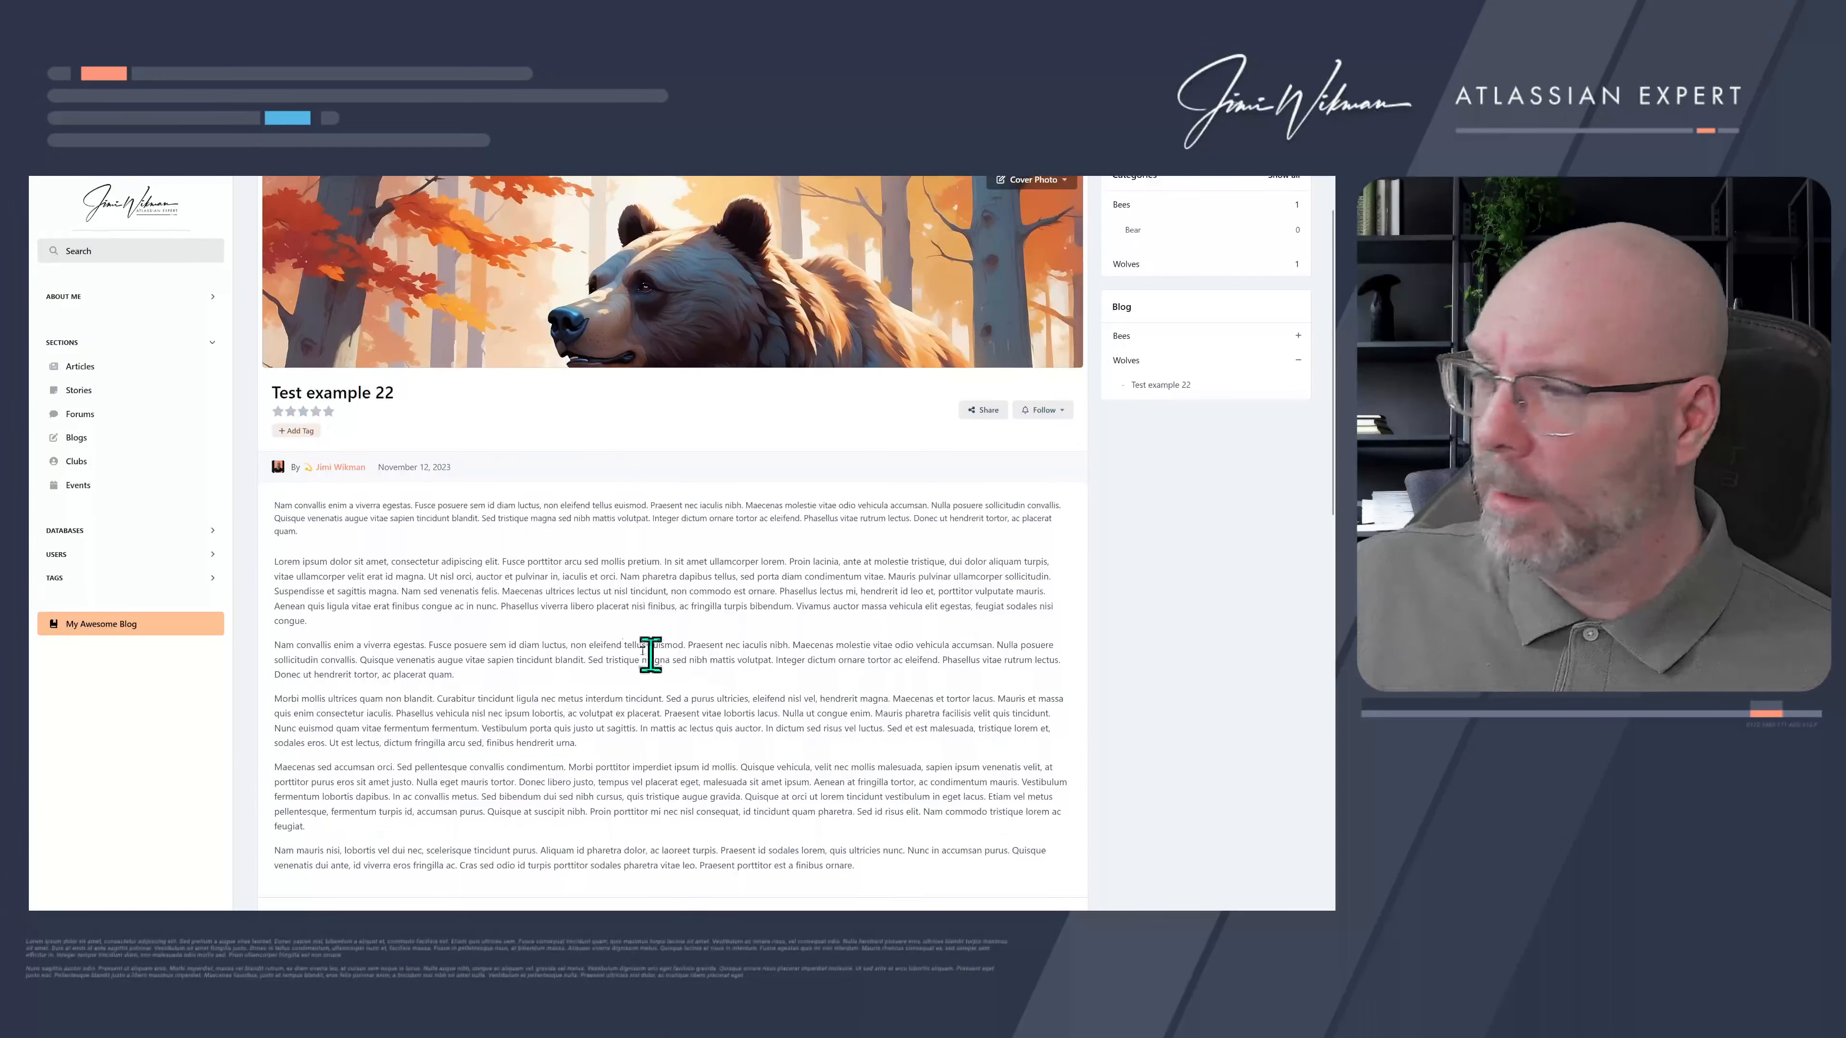
{"action": "scroll", "coordinate": [581, 632], "scroll_direction": "up", "scroll_amount": 1}
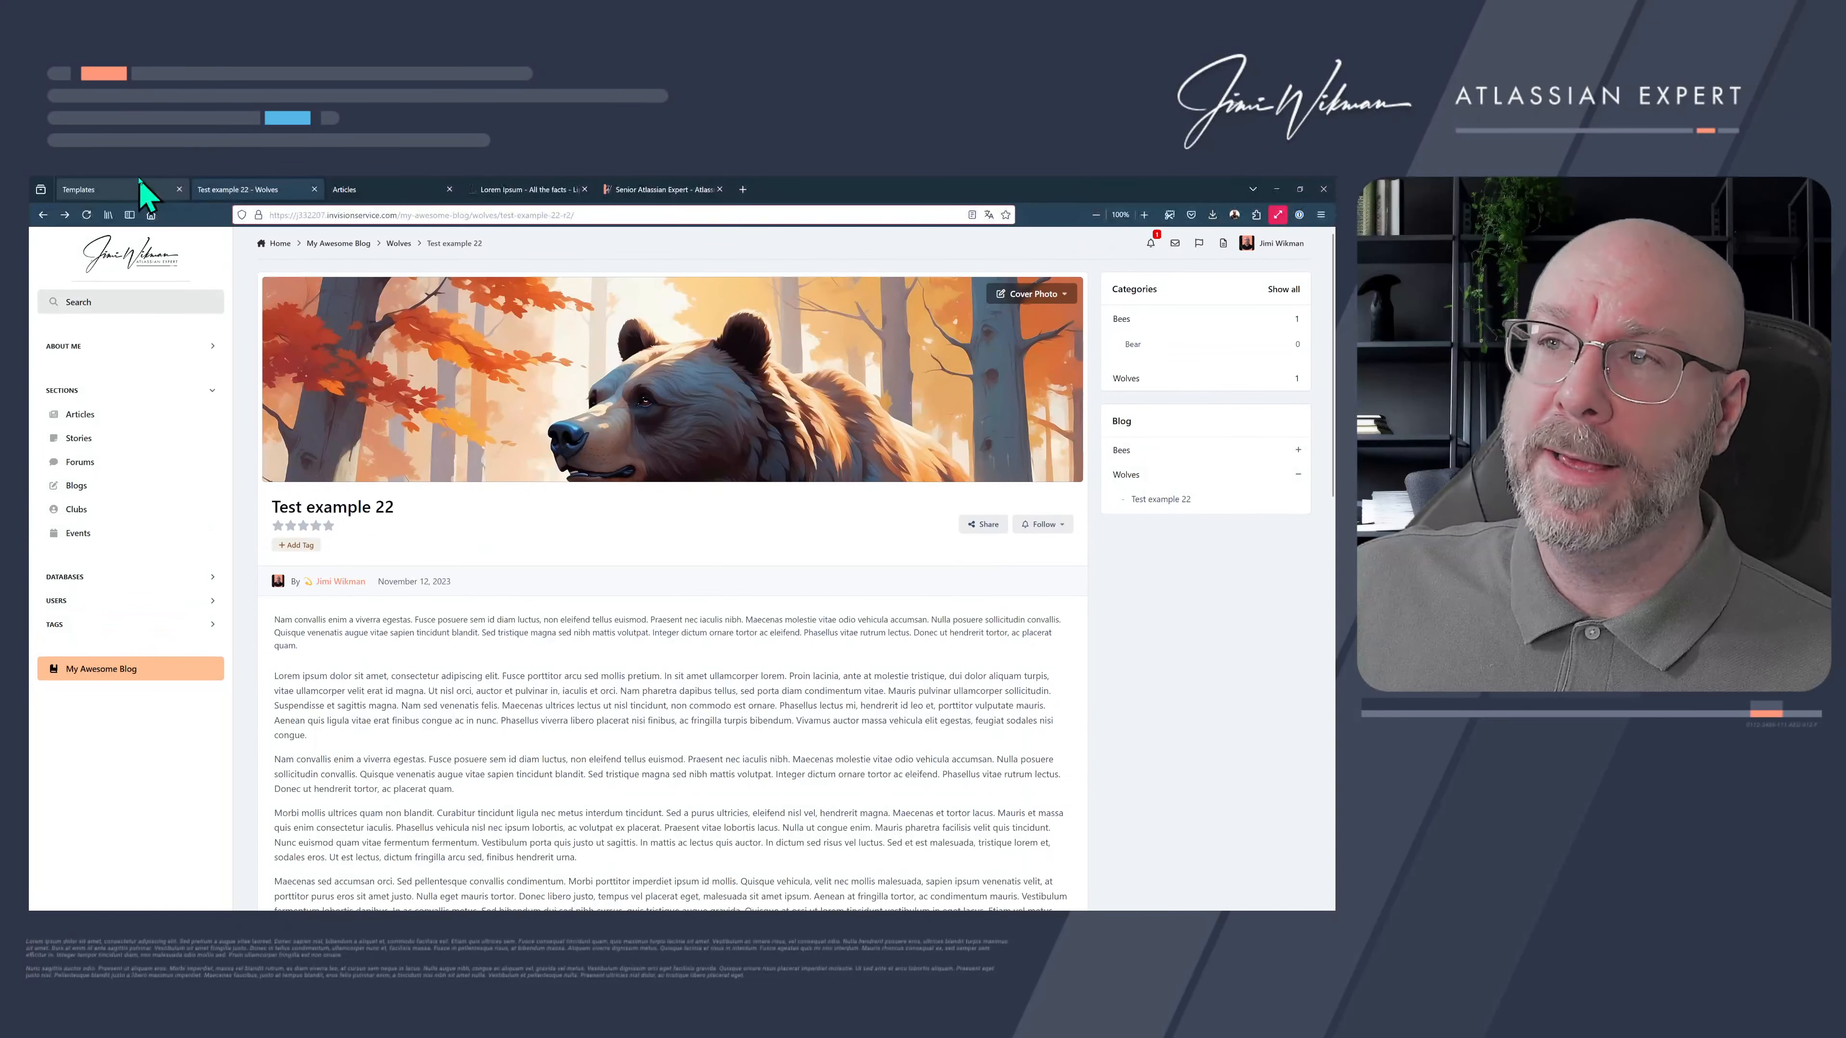
- Return to the admin area and open the Blog database for editing
{"action": "left_click", "coordinate": [156, 187]}
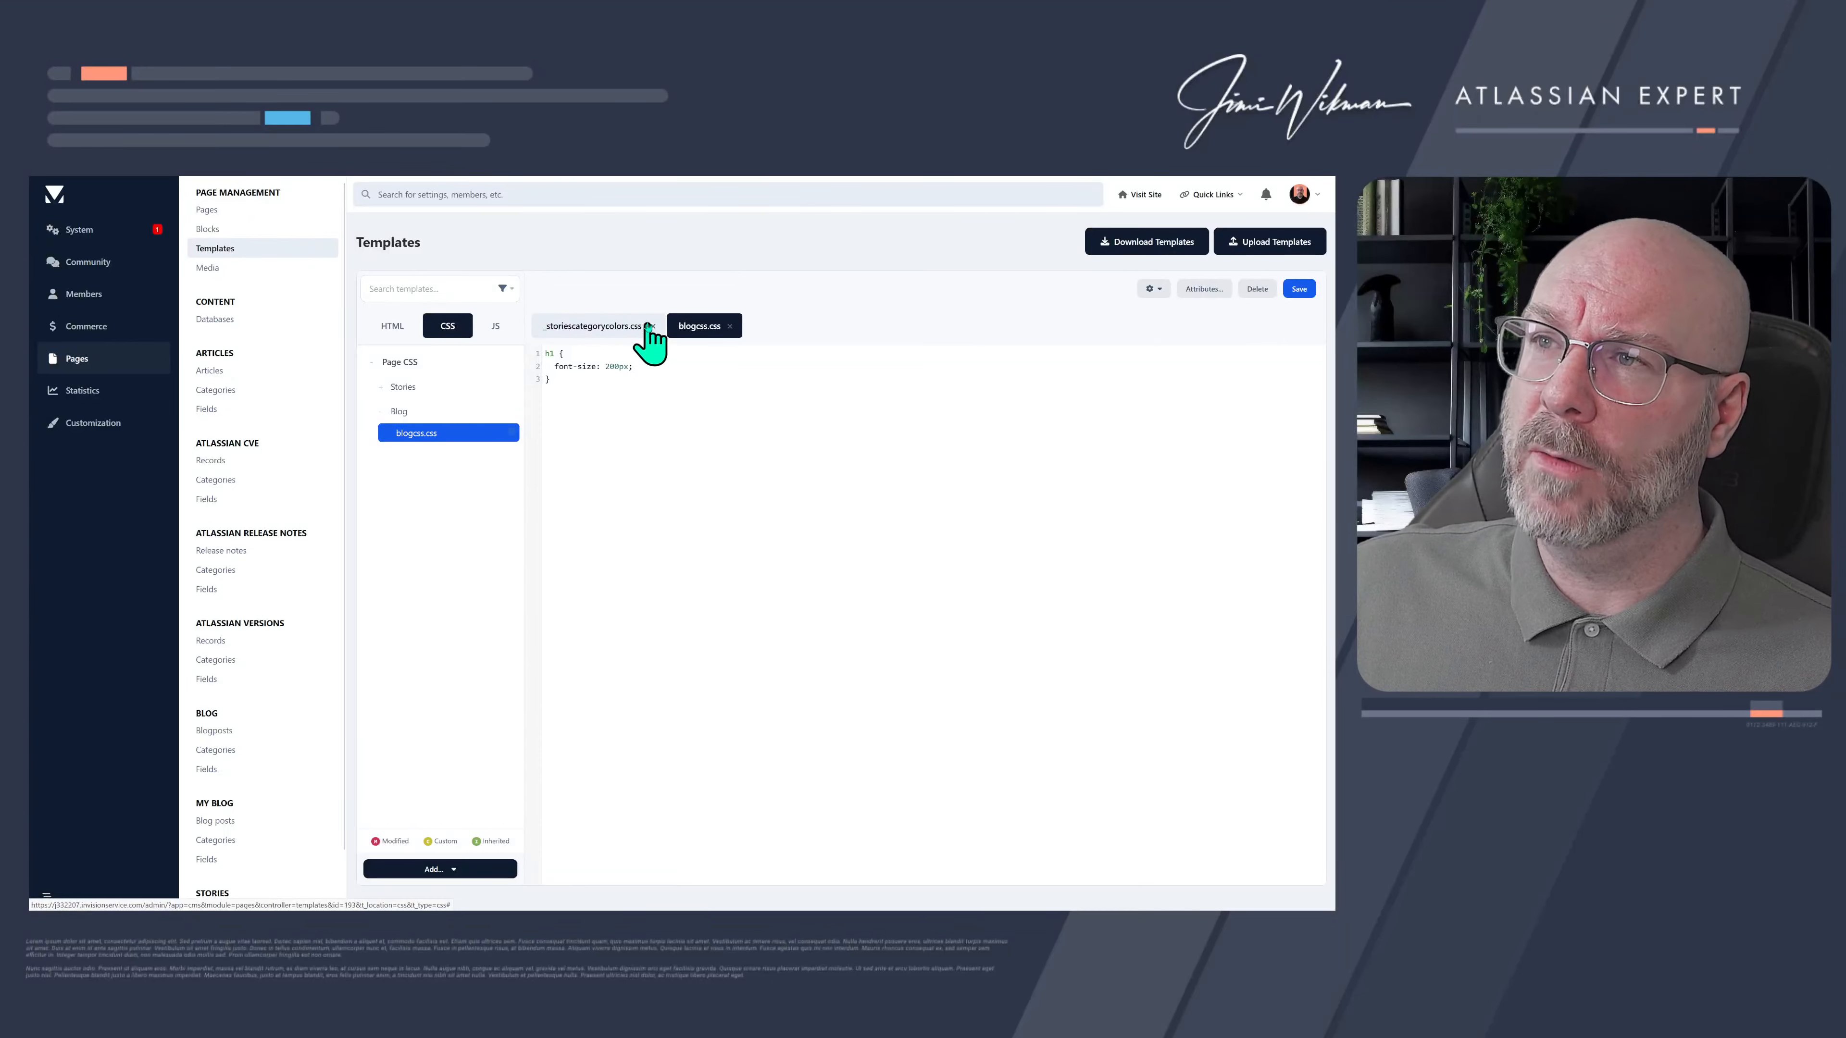
{"action": "left_click", "coordinate": [230, 323]}
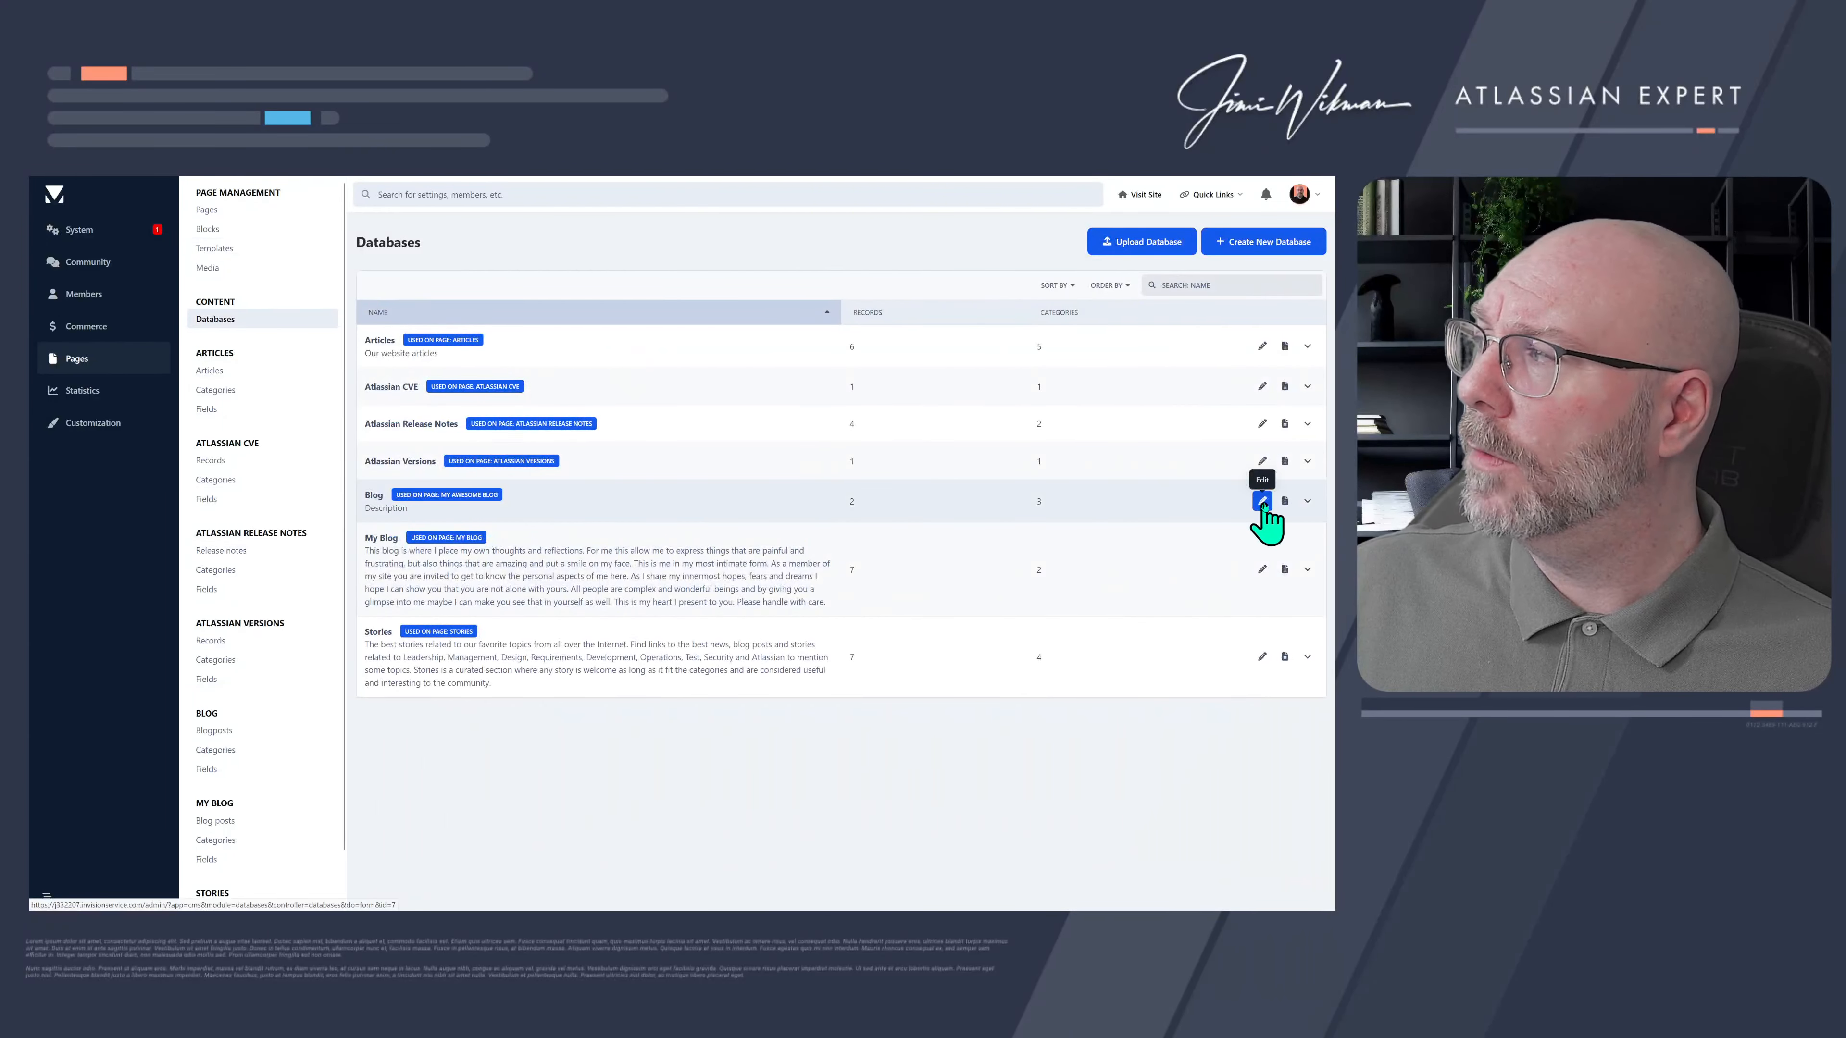
{"action": "left_click", "coordinate": [865, 483]}
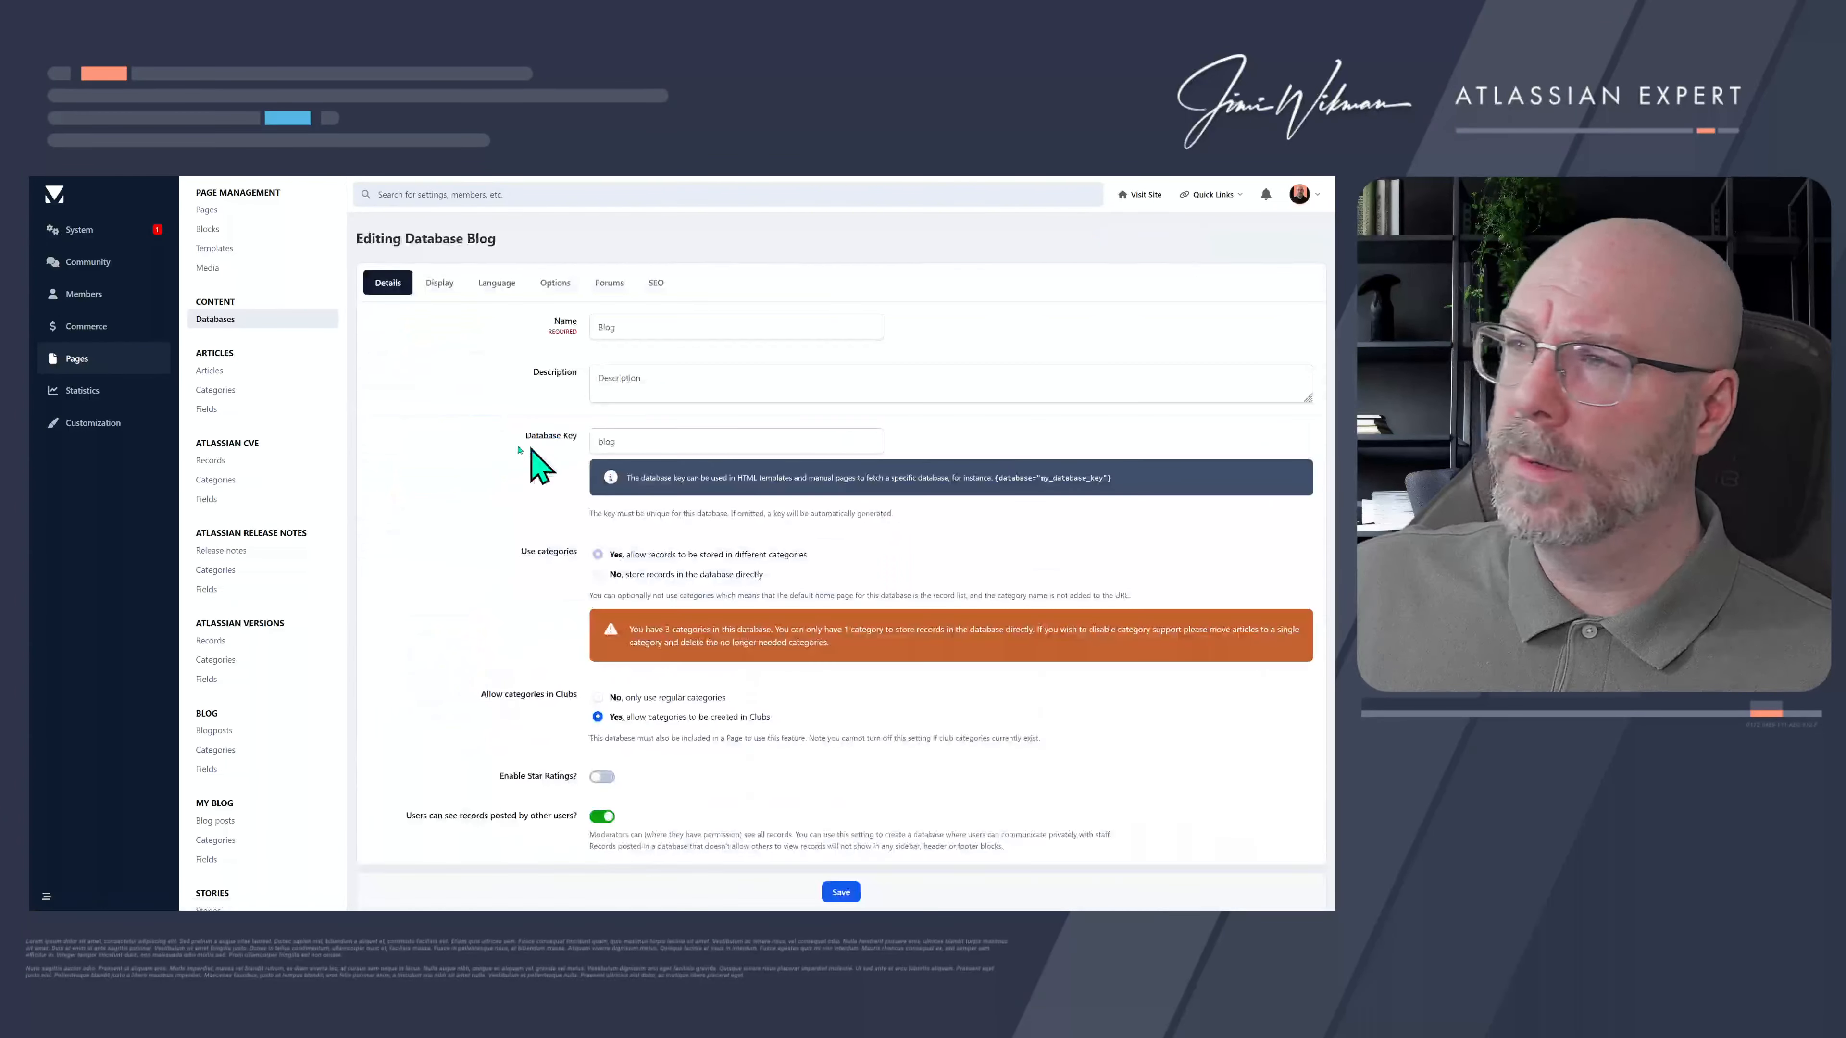
- Look through the Blog database's details, display, language and options settings for where CSS files are included
{"action": "left_click", "coordinate": [562, 283]}
{"action": "left_click", "coordinate": [387, 283]}
{"action": "scroll", "coordinate": [440, 418], "scroll_direction": "down", "scroll_amount": 6}
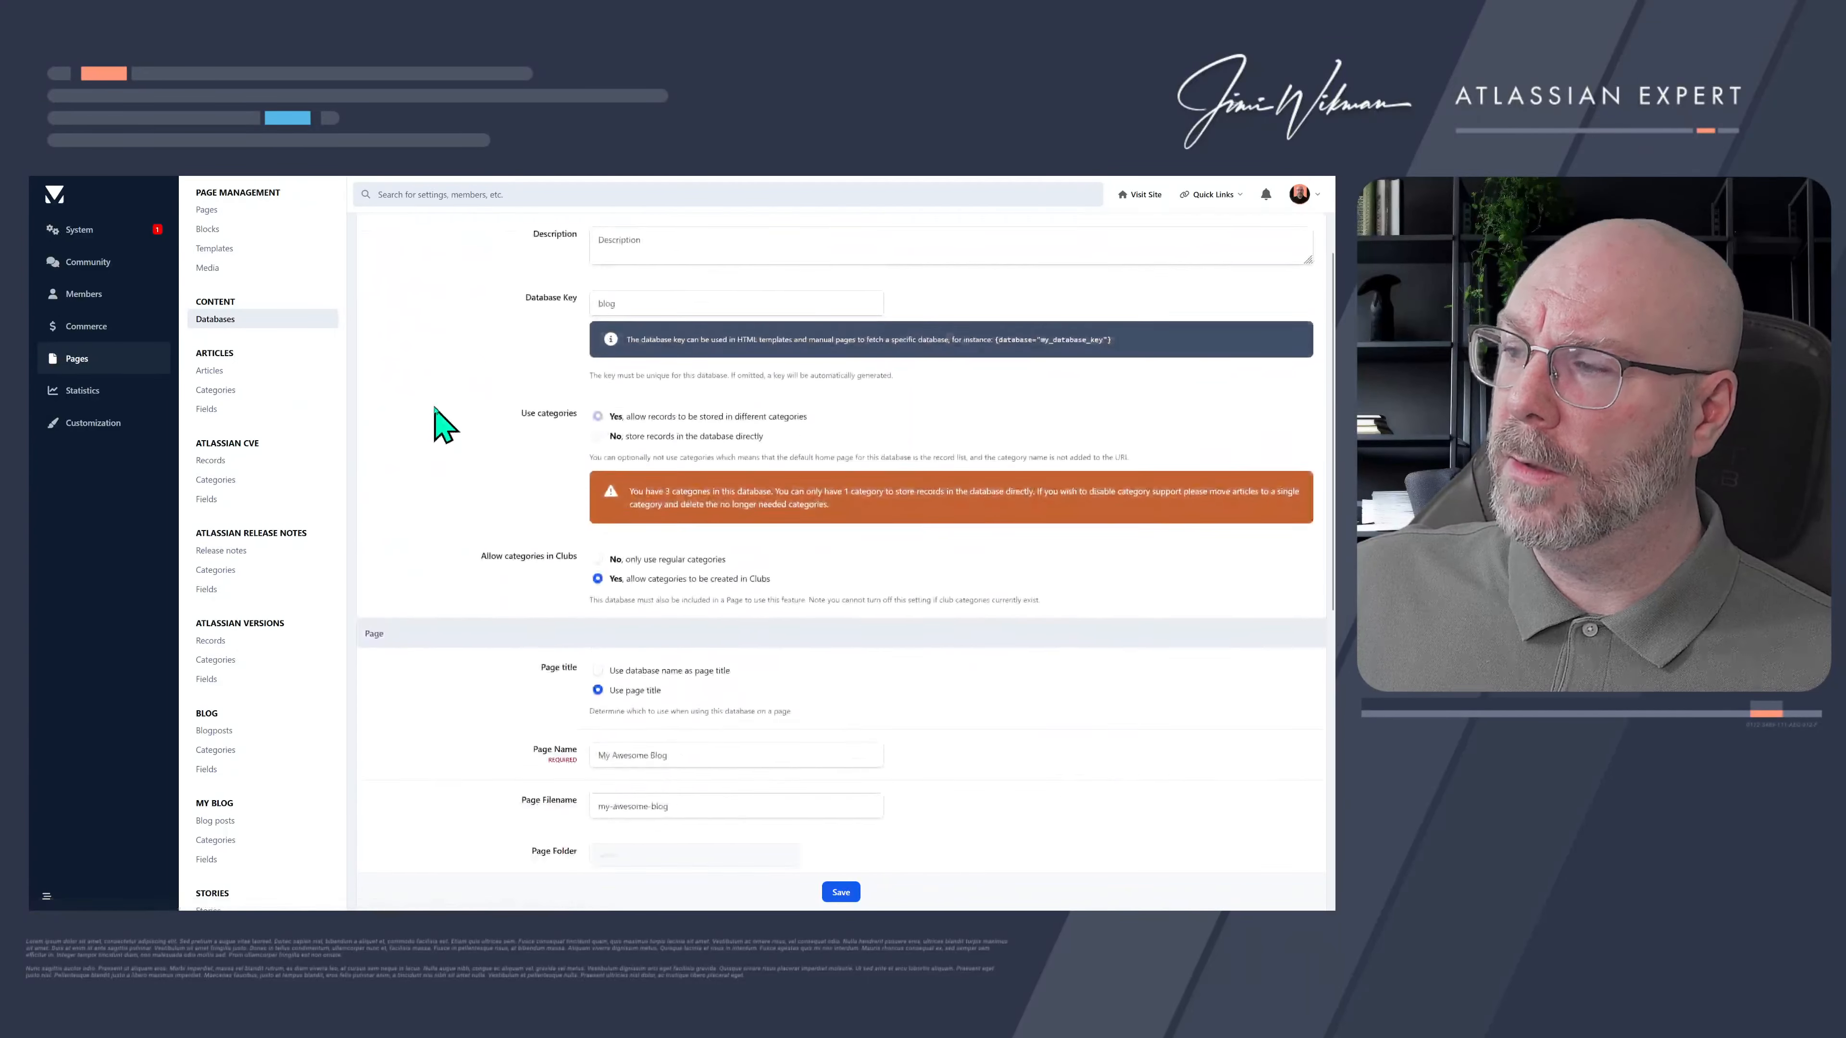
{"action": "scroll", "coordinate": [439, 418], "scroll_direction": "up", "scroll_amount": 6}
{"action": "left_click", "coordinate": [439, 280]}
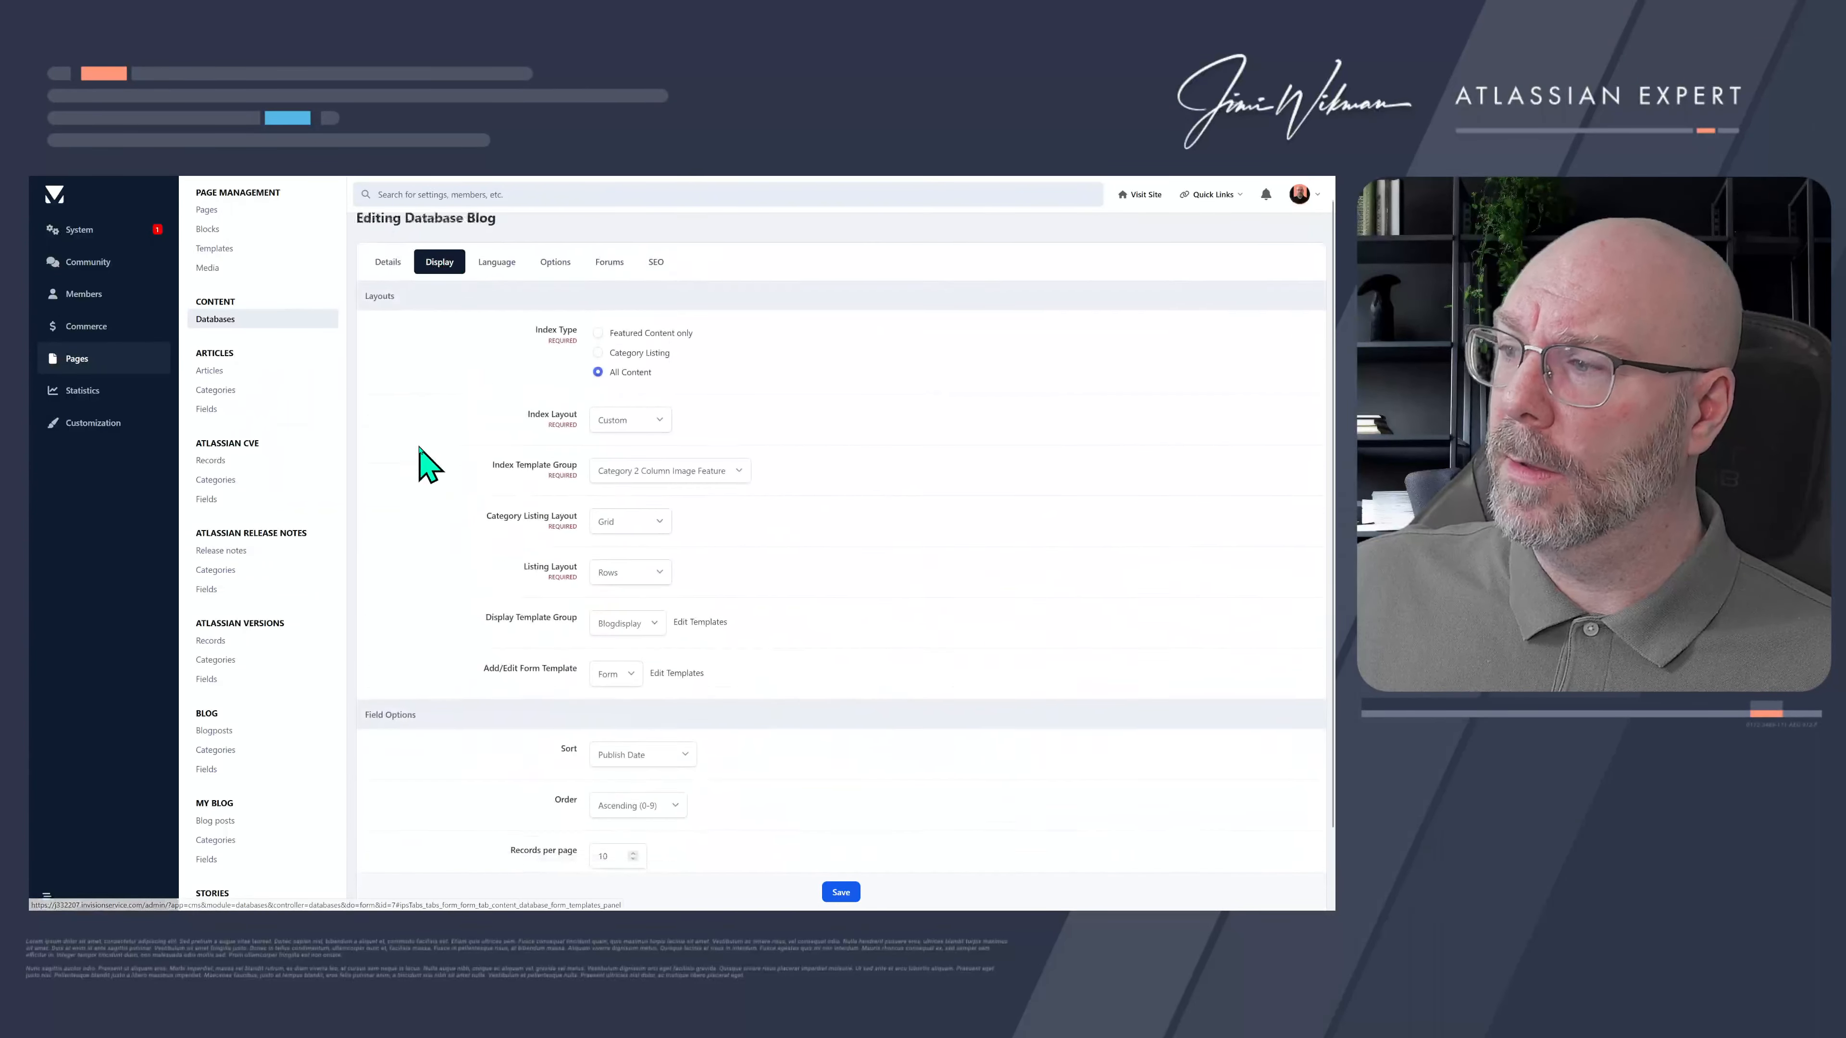
{"action": "left_click", "coordinate": [494, 280]}
{"action": "left_click", "coordinate": [558, 282]}
{"action": "scroll", "coordinate": [458, 411], "scroll_direction": "down", "scroll_amount": 10}
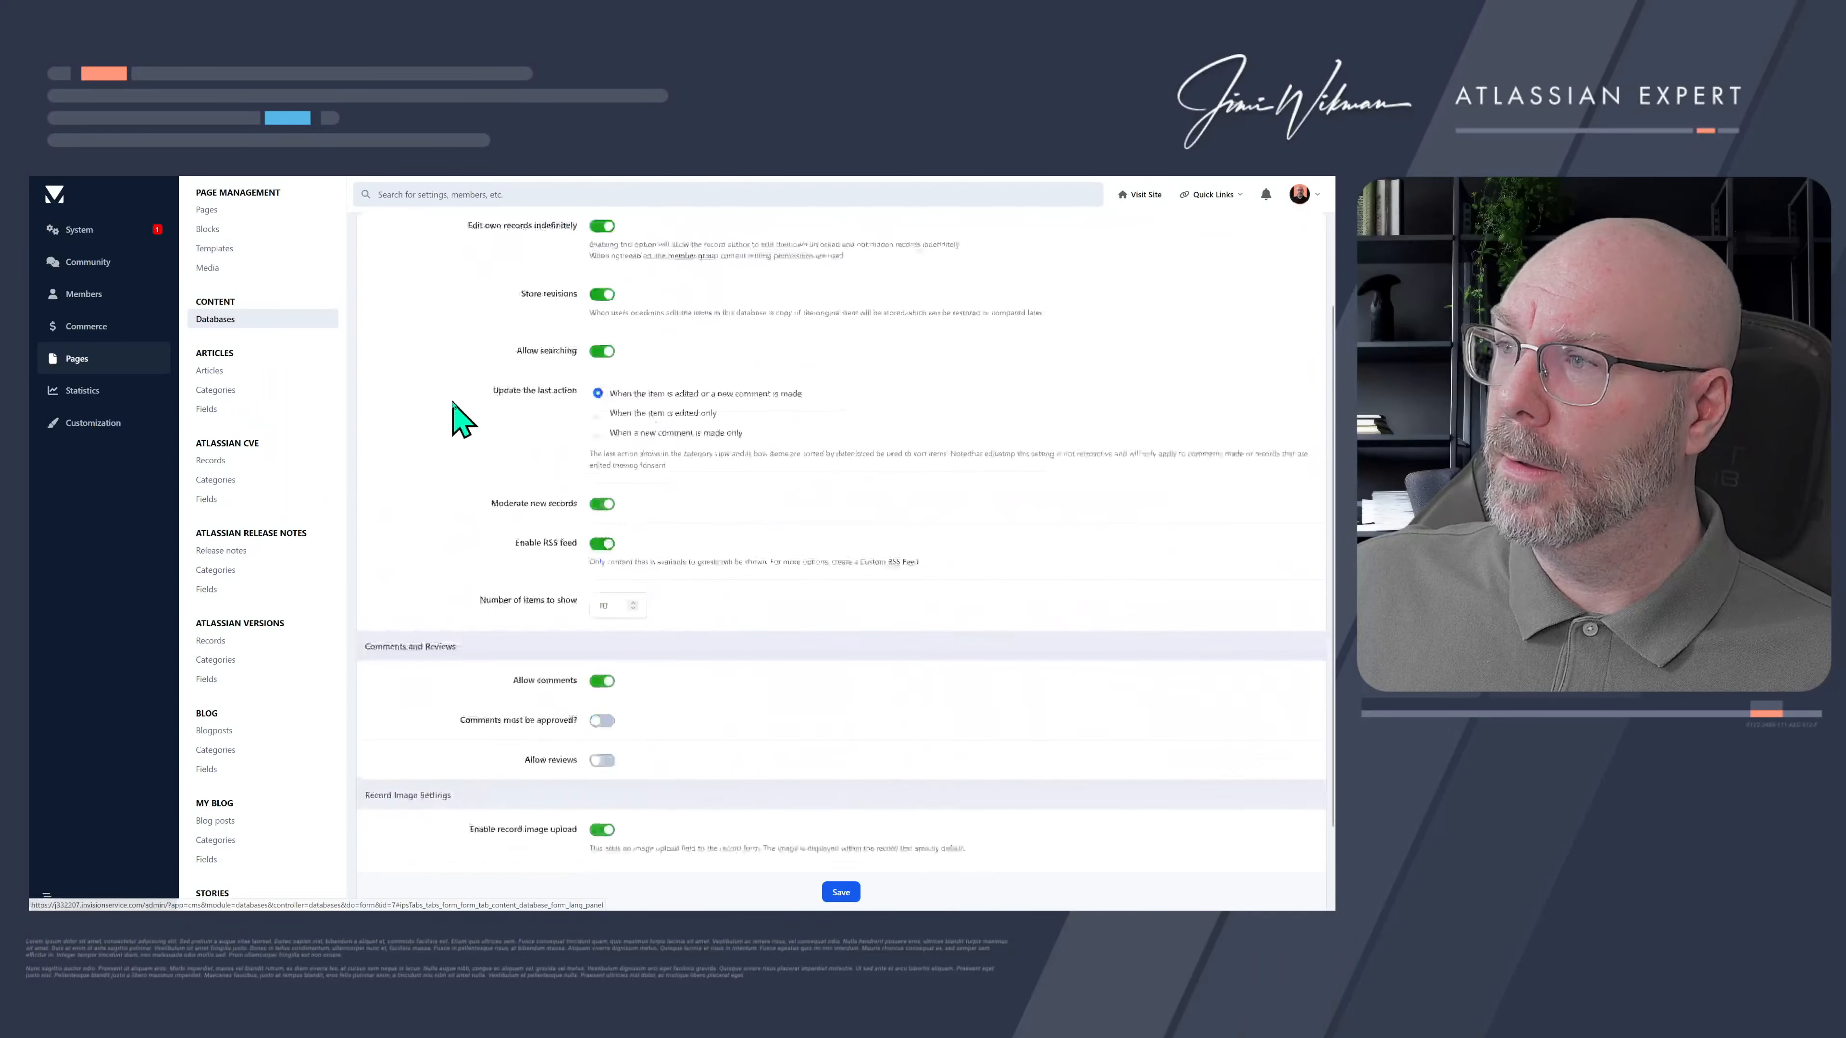
{"action": "scroll", "coordinate": [461, 414], "scroll_direction": "up", "scroll_amount": 10}
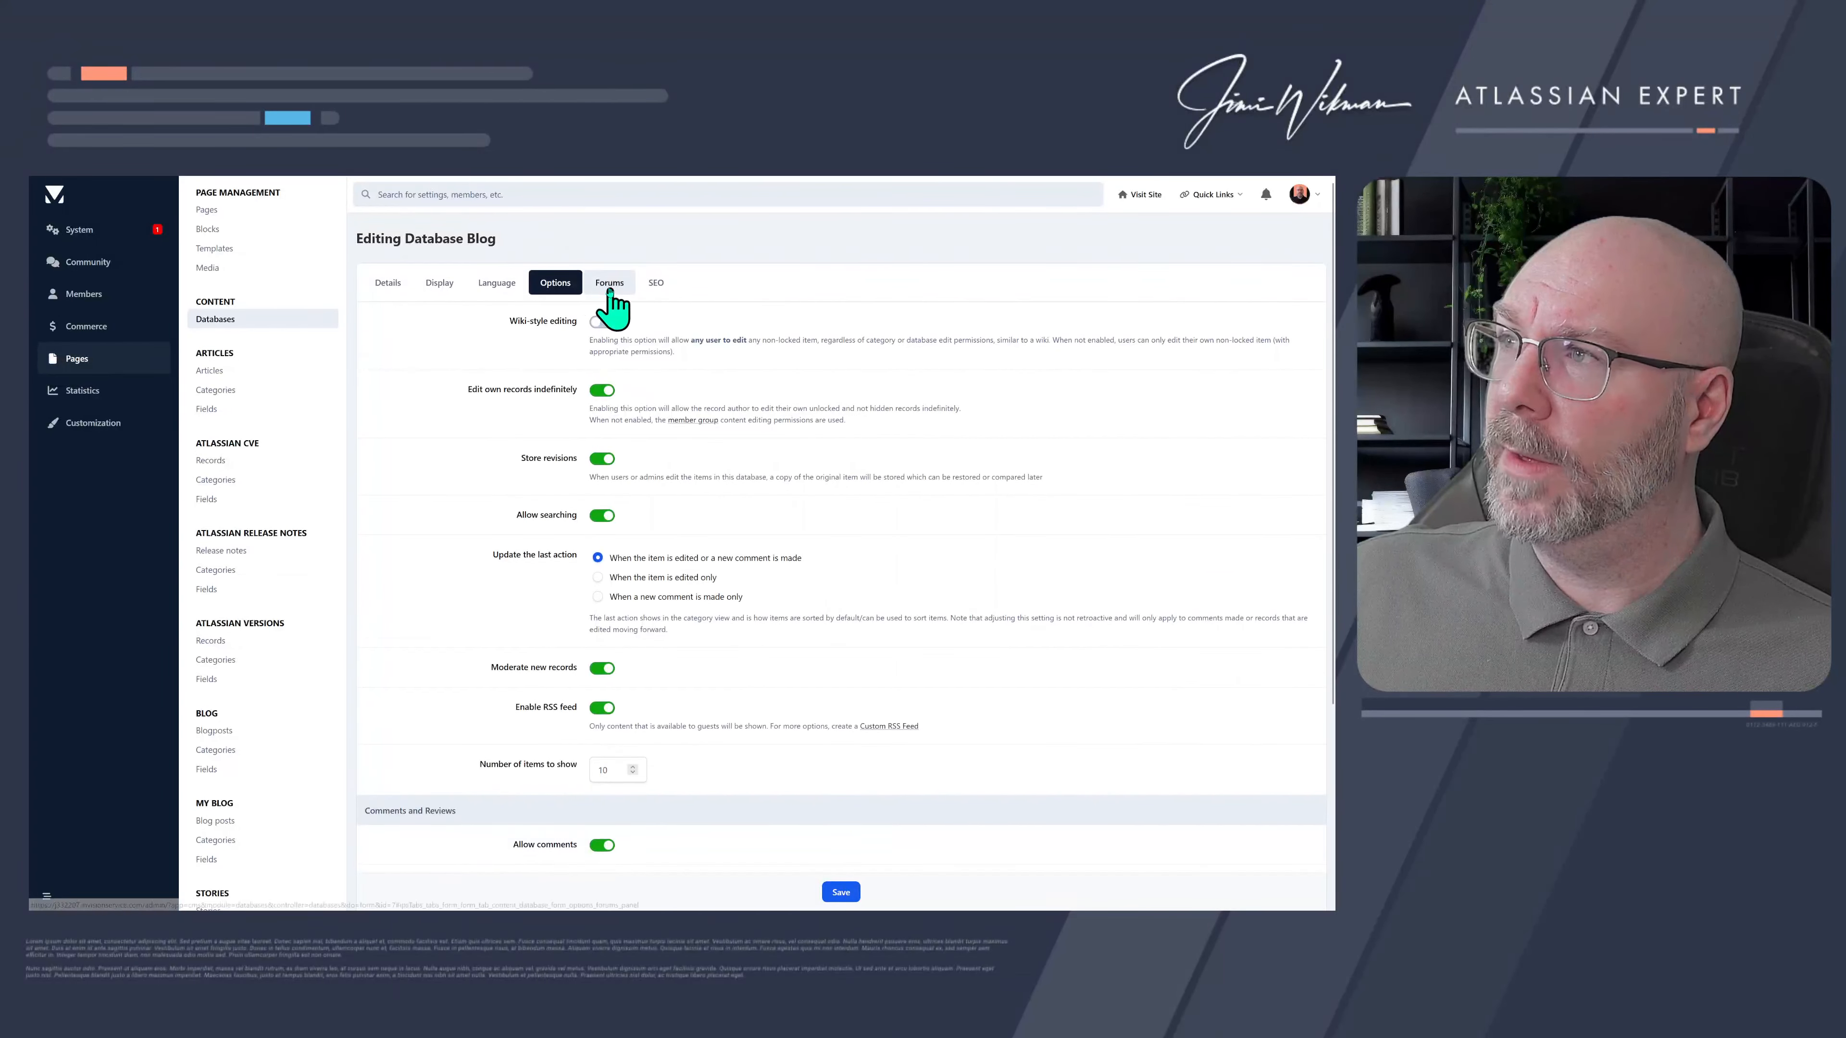
- Include Blog/Blogcss.css in the page includes of the Blog database's details and save the database
{"action": "left_click", "coordinate": [388, 282]}
{"action": "scroll", "coordinate": [451, 422], "scroll_direction": "down", "scroll_amount": 7}
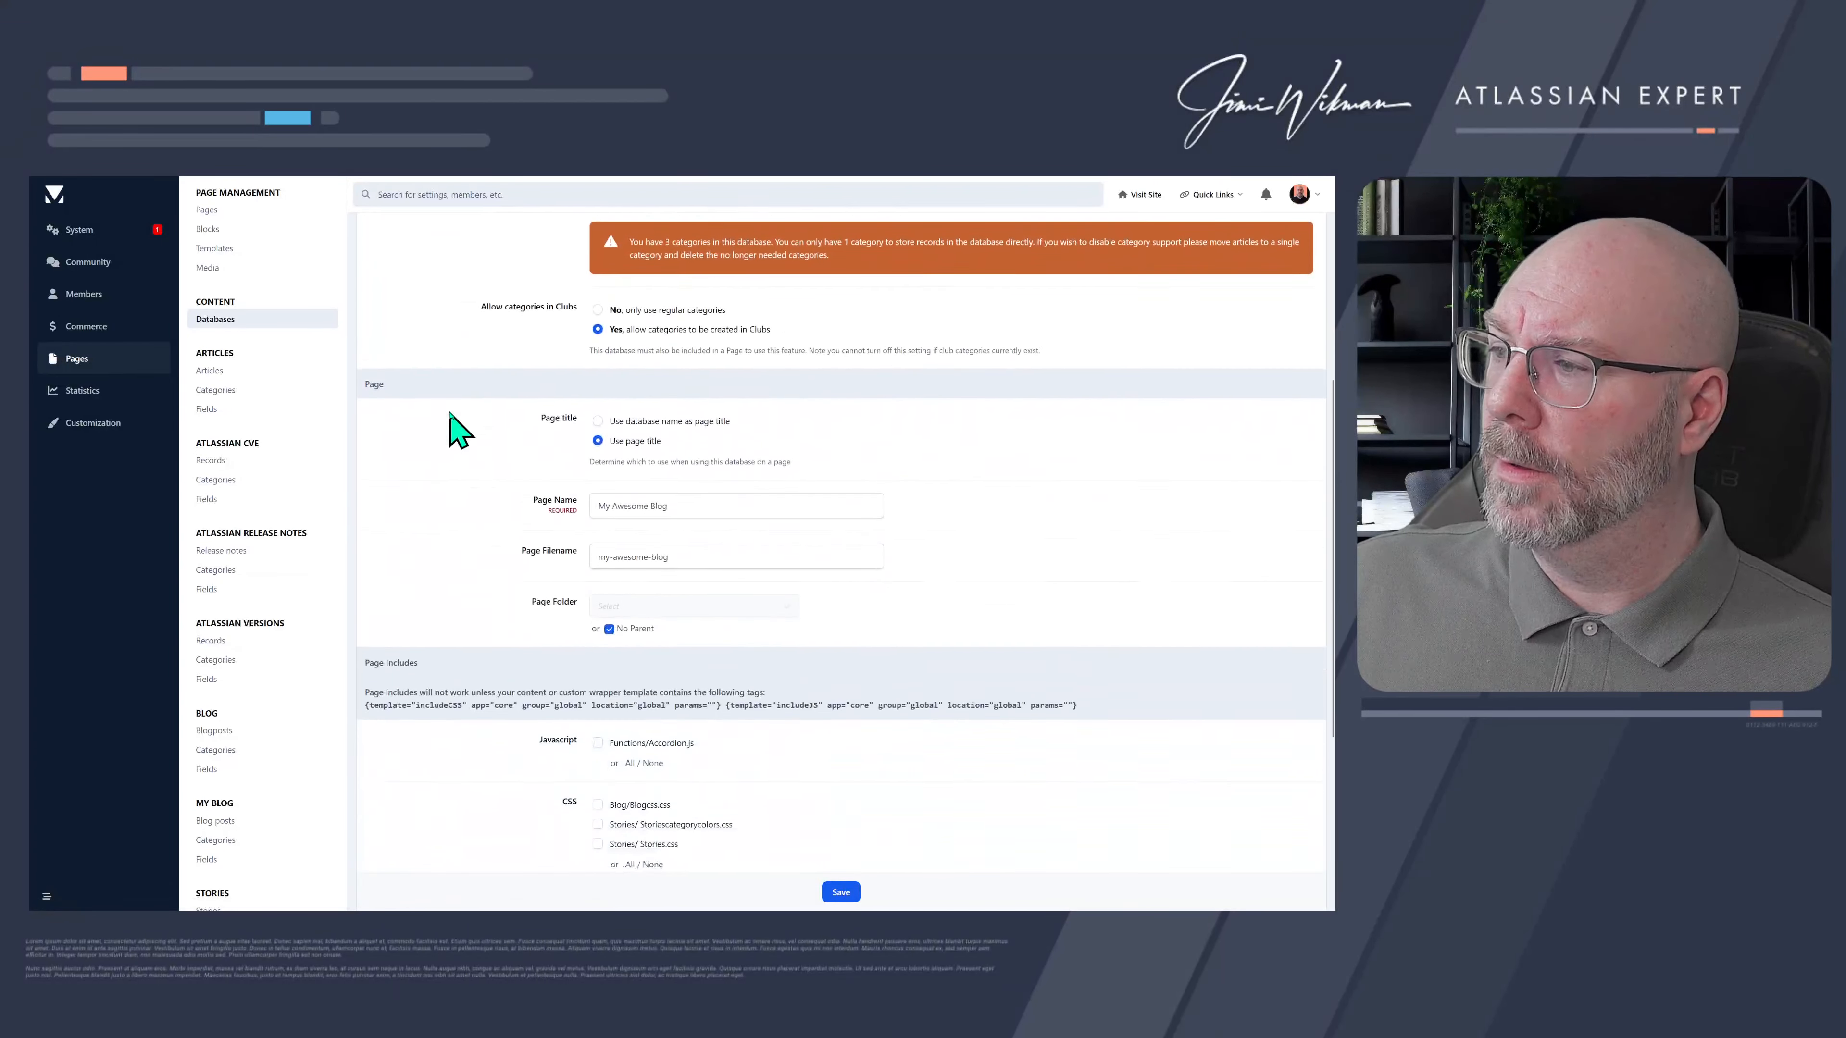
{"action": "scroll", "coordinate": [457, 429], "scroll_direction": "down", "scroll_amount": 3}
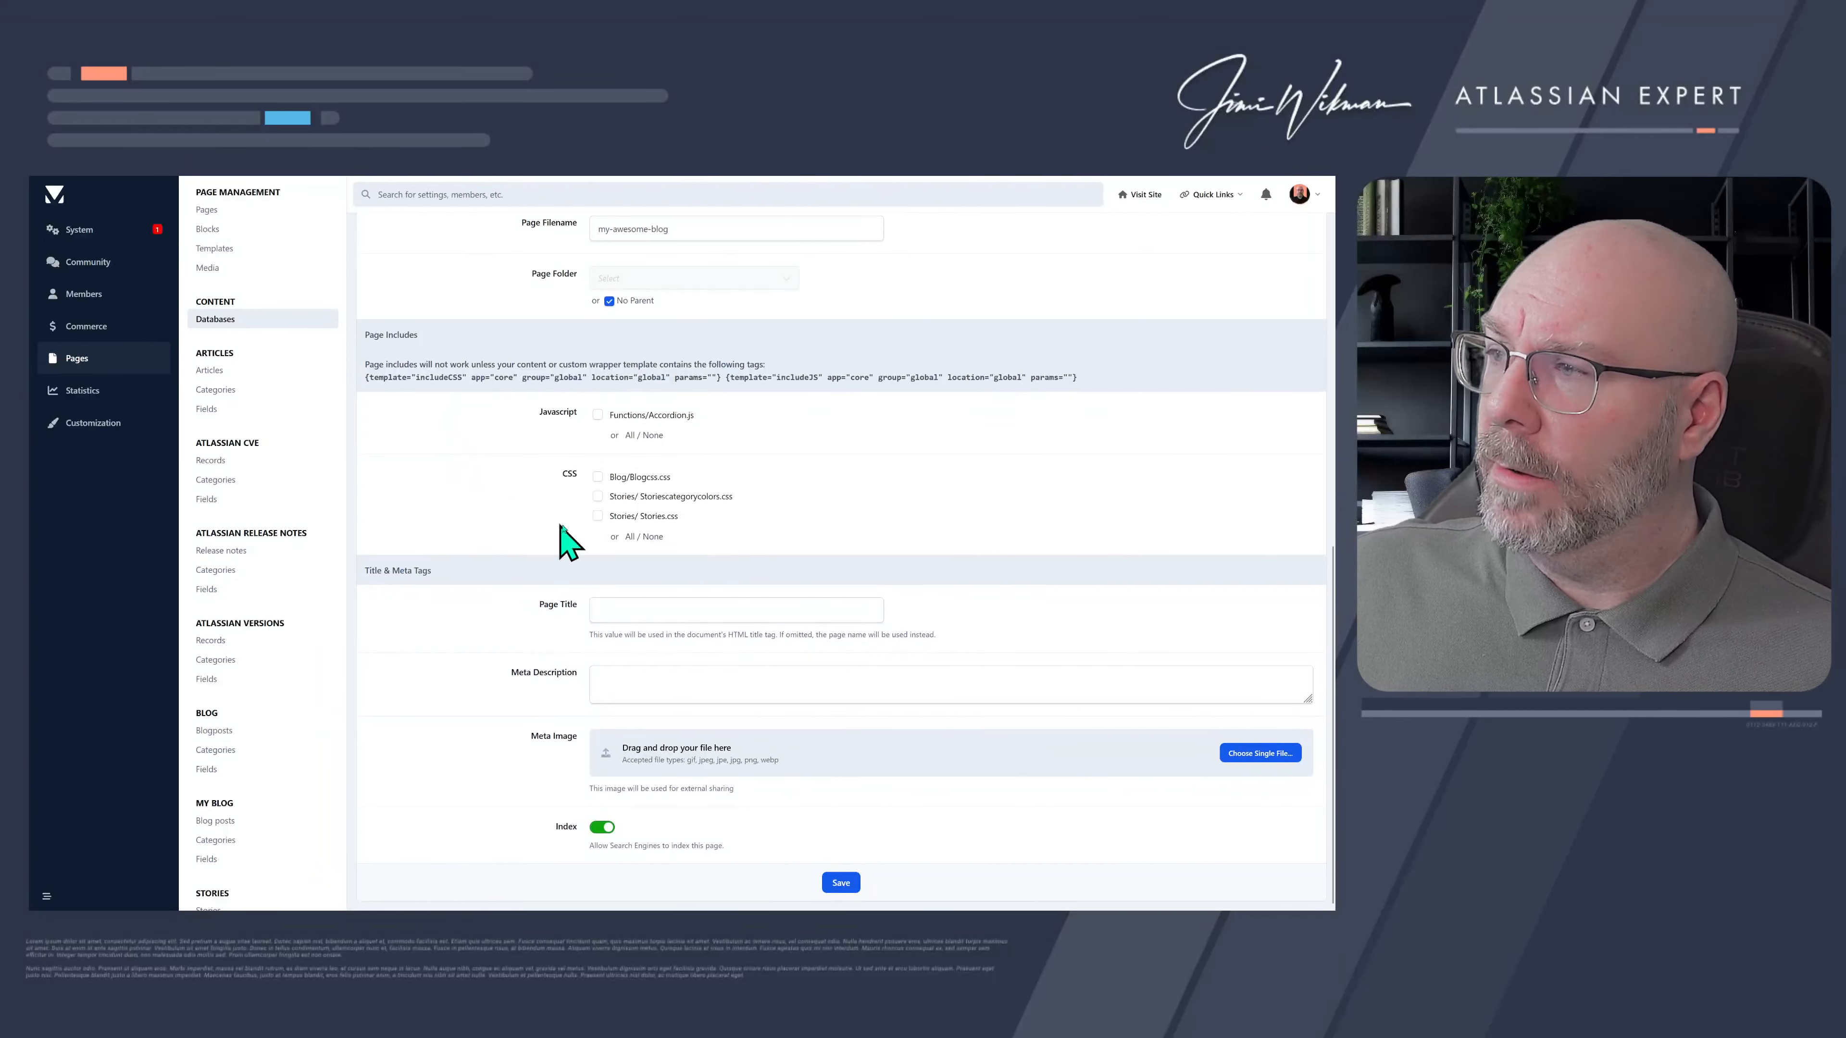
{"action": "scroll", "coordinate": [533, 542], "scroll_direction": "up", "scroll_amount": 10}
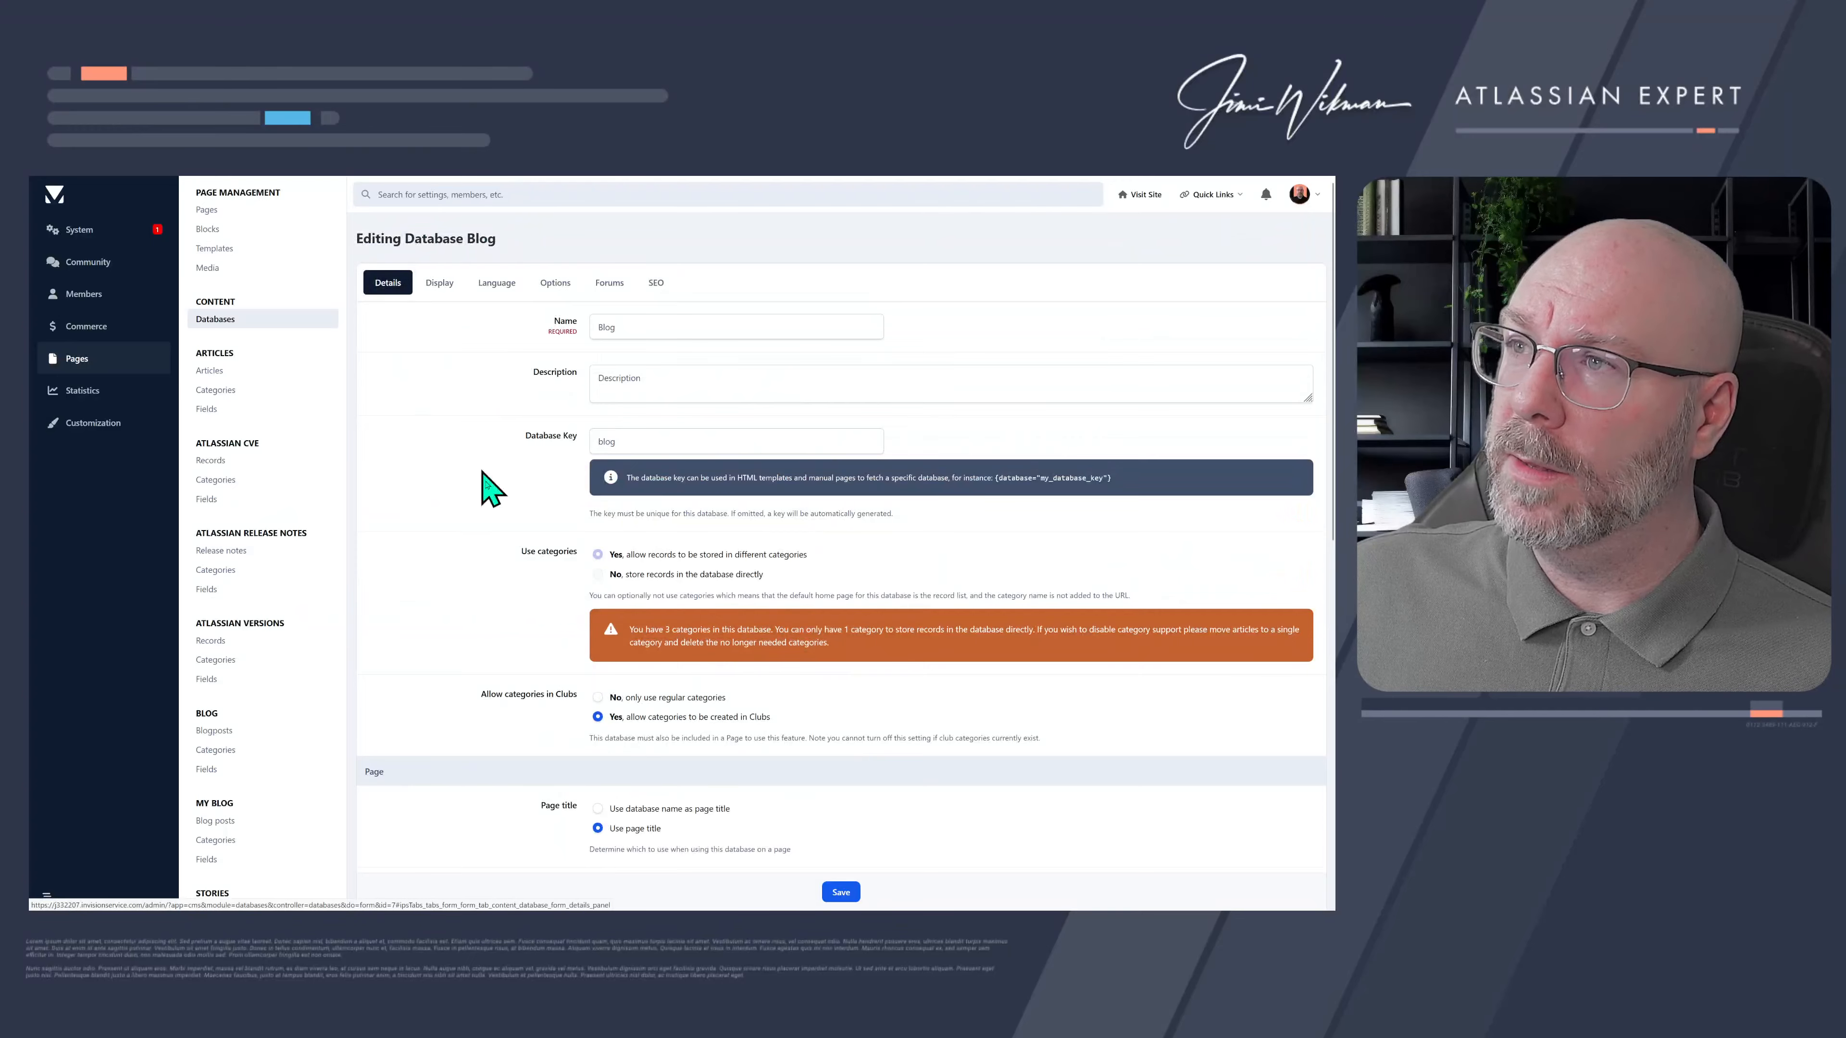
{"action": "scroll", "coordinate": [503, 528], "scroll_direction": "down", "scroll_amount": 8}
{"action": "scroll", "coordinate": [493, 511], "scroll_direction": "down", "scroll_amount": 2}
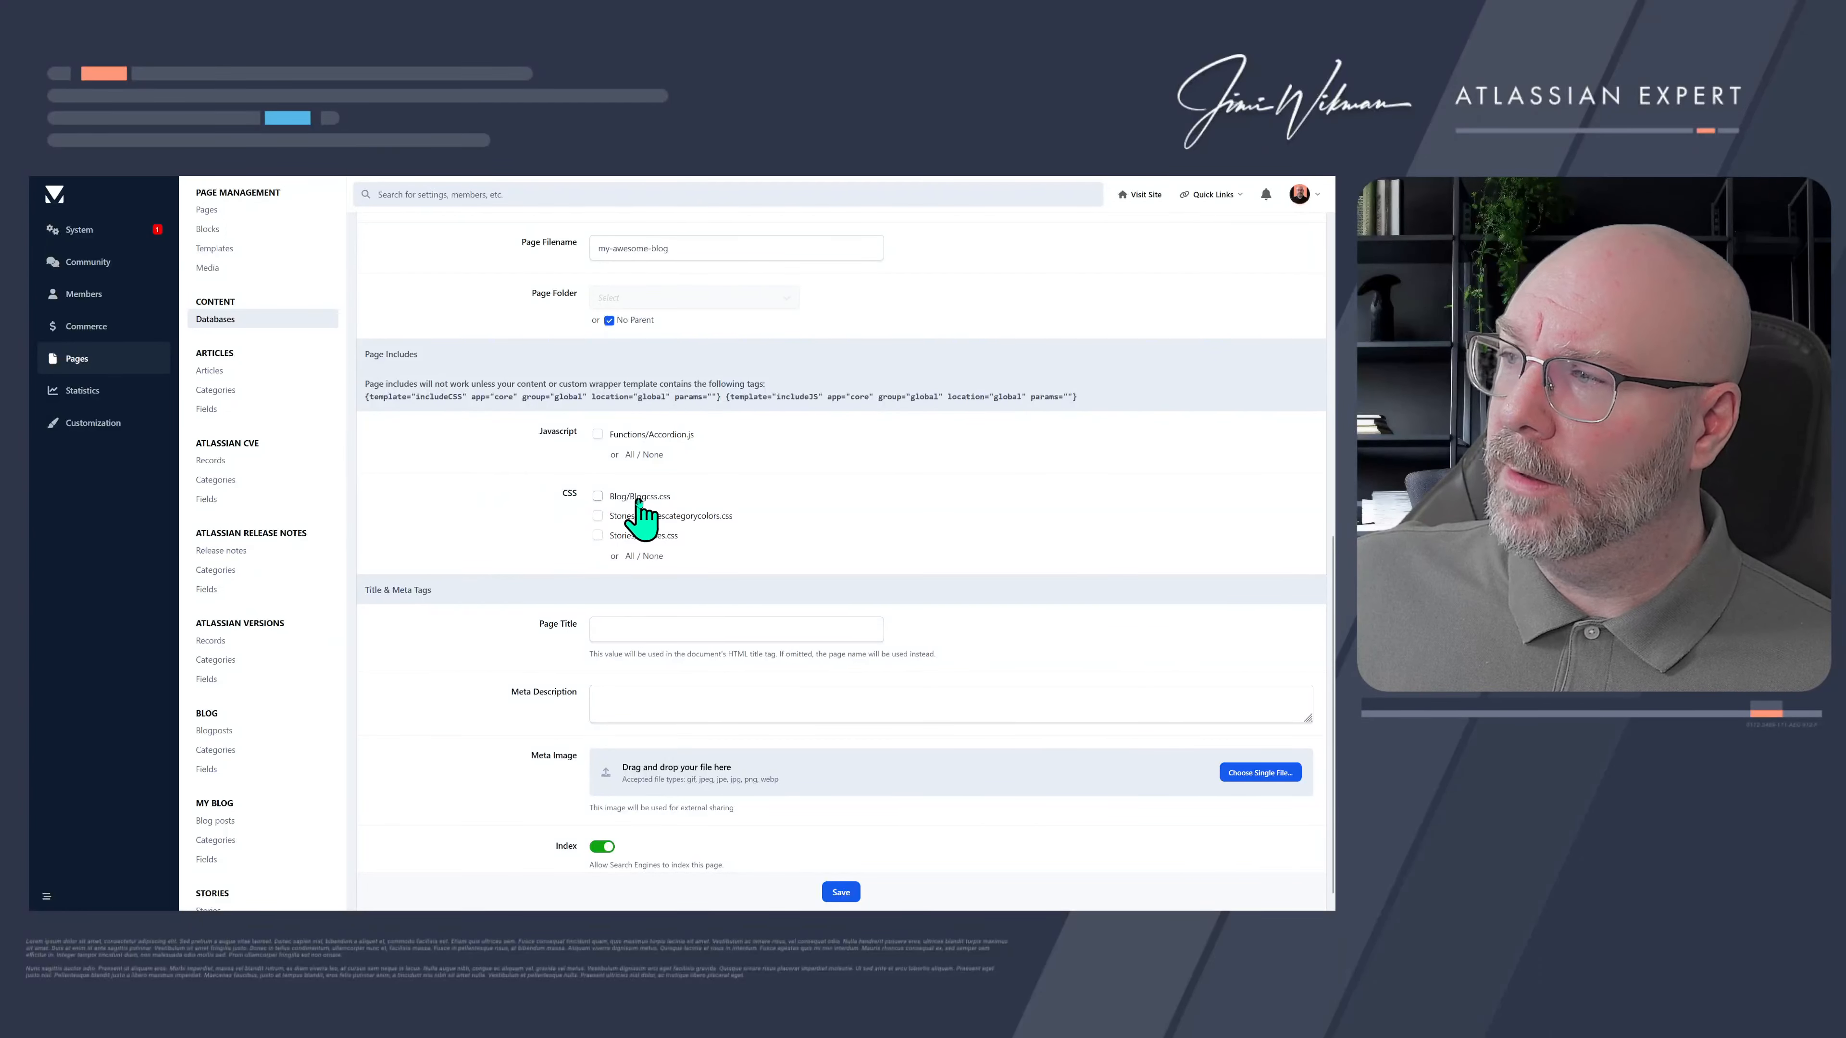
{"action": "left_click", "coordinate": [598, 496]}
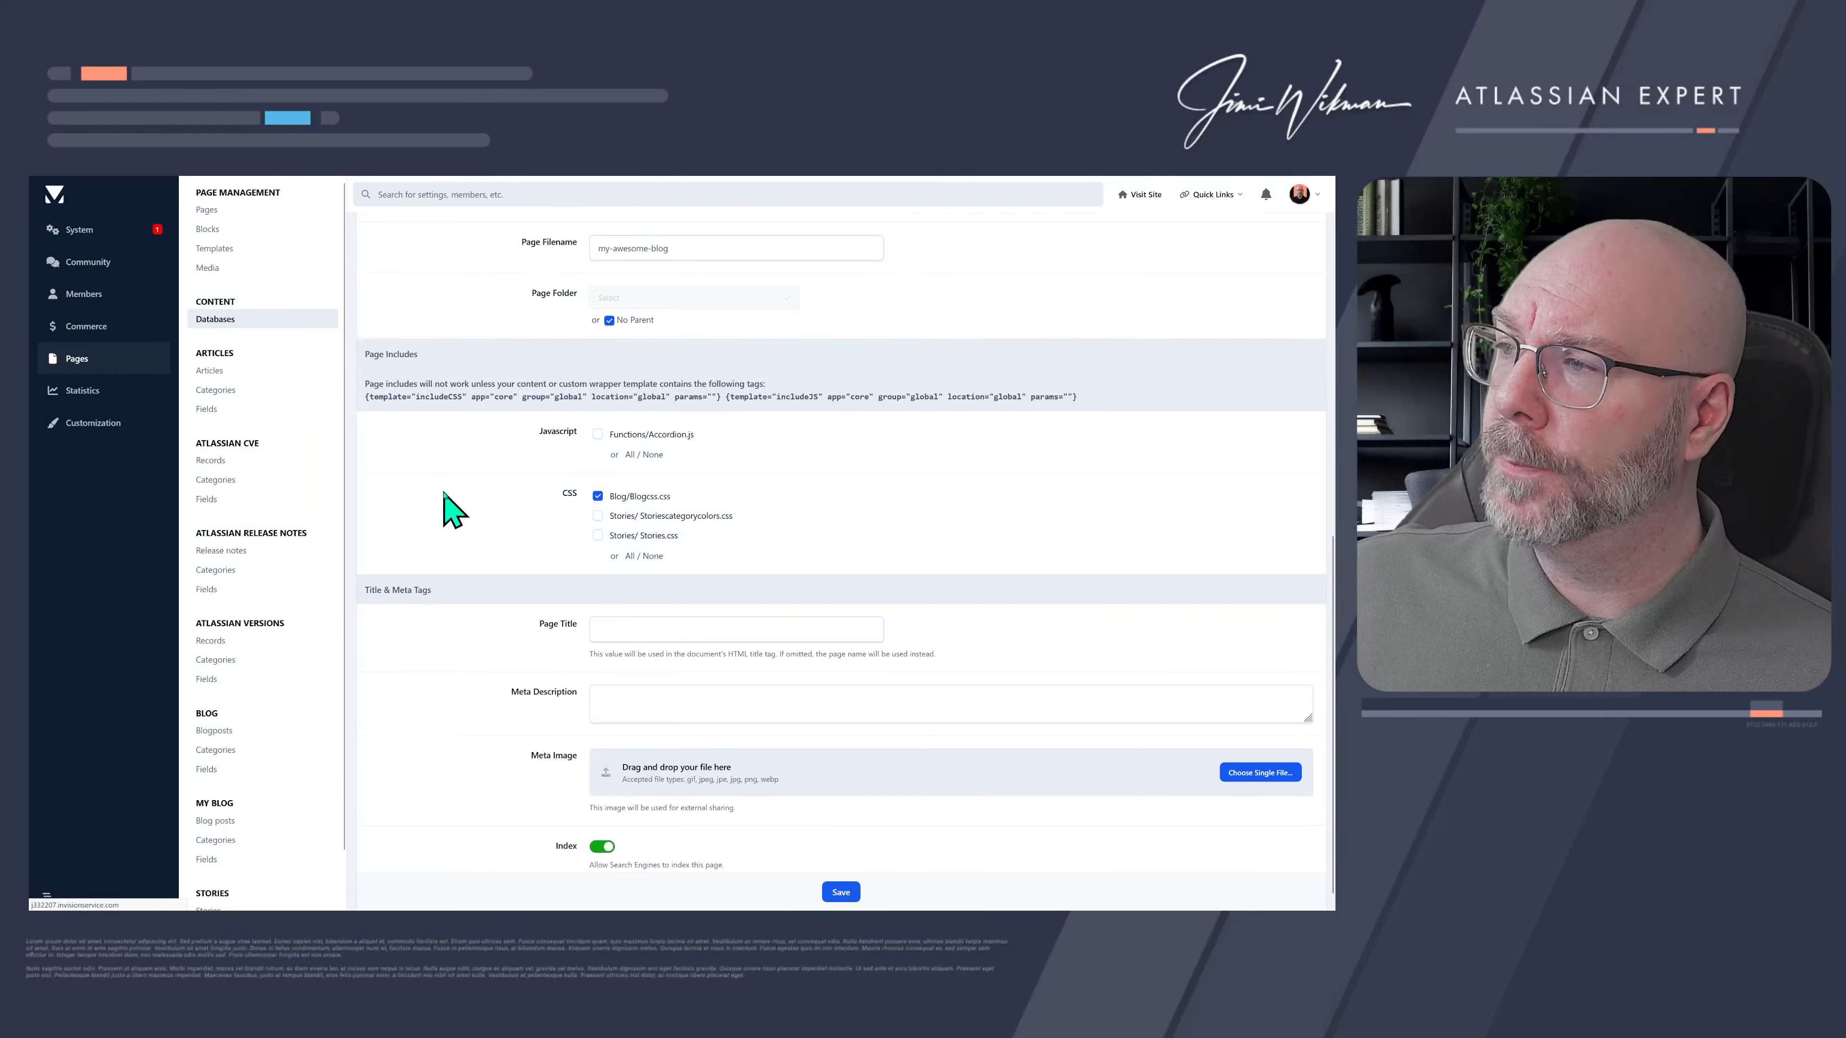
- Reload the public Test example 22 post and examine its title styling and content
{"action": "mouse_move", "coordinate": [359, 182]}
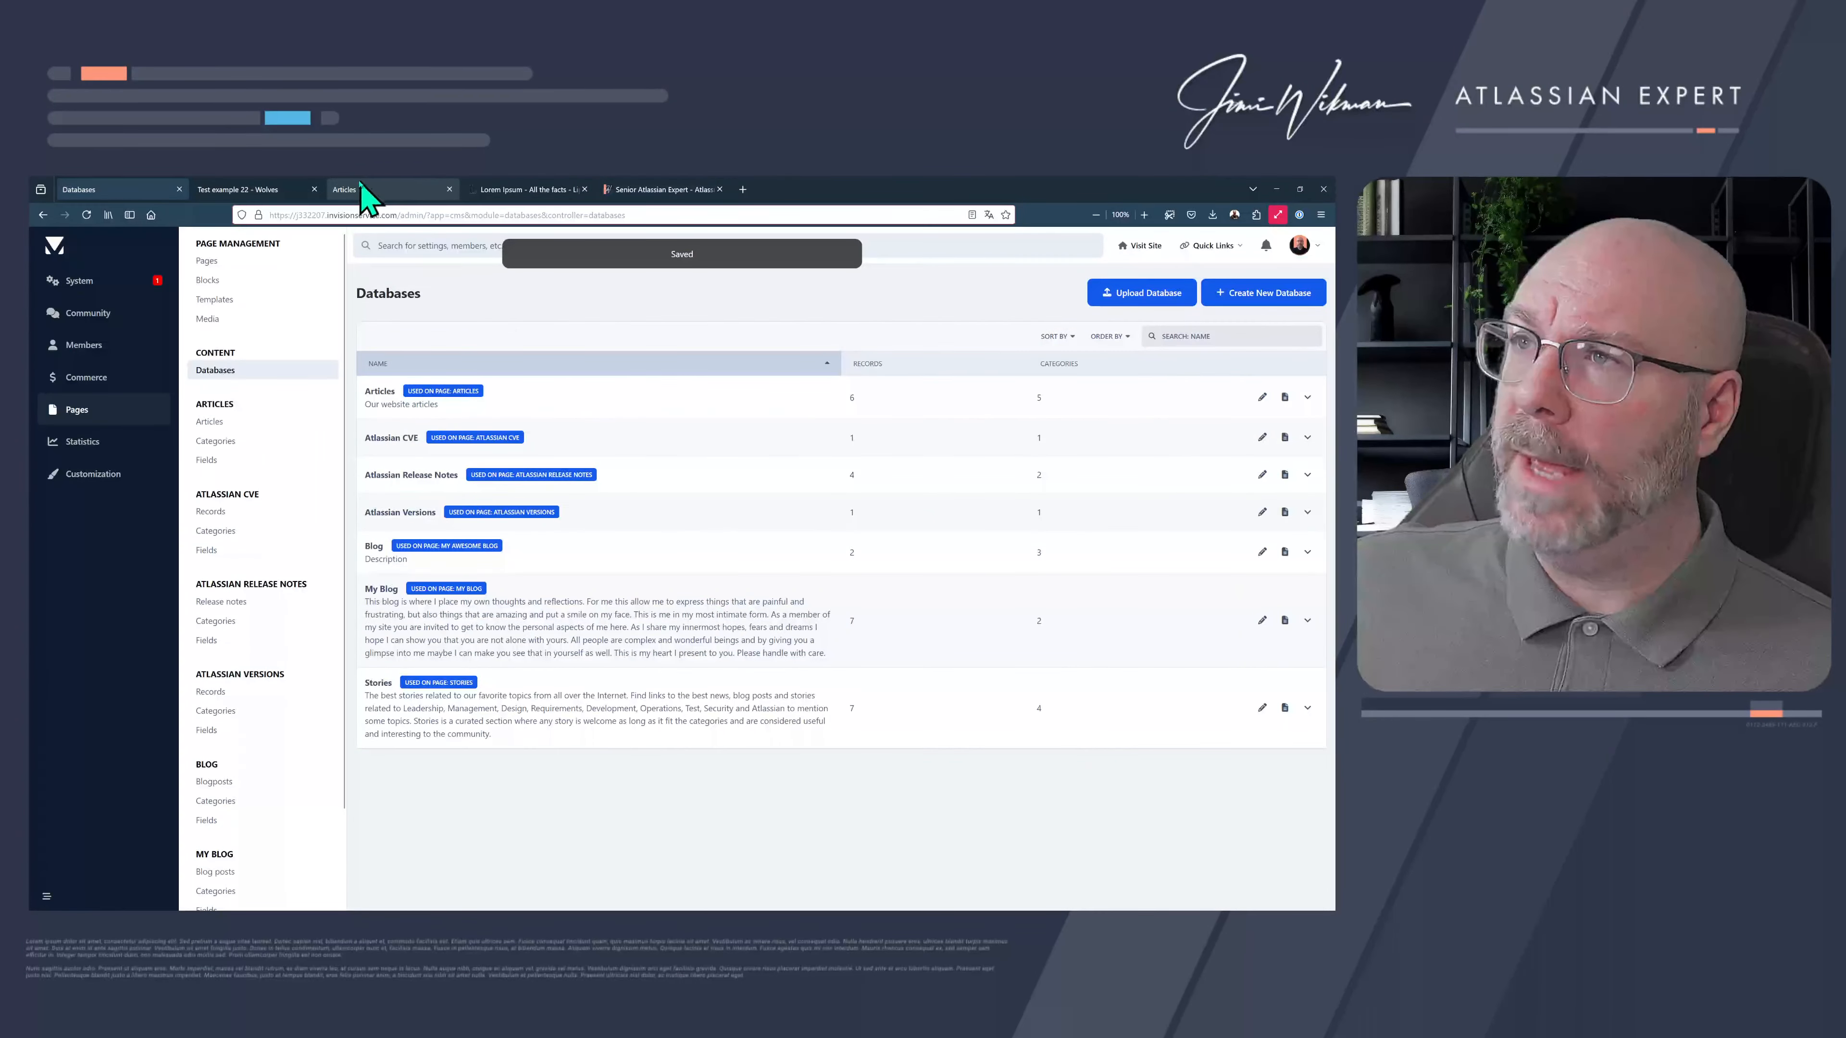
{"action": "left_click", "coordinate": [266, 190]}
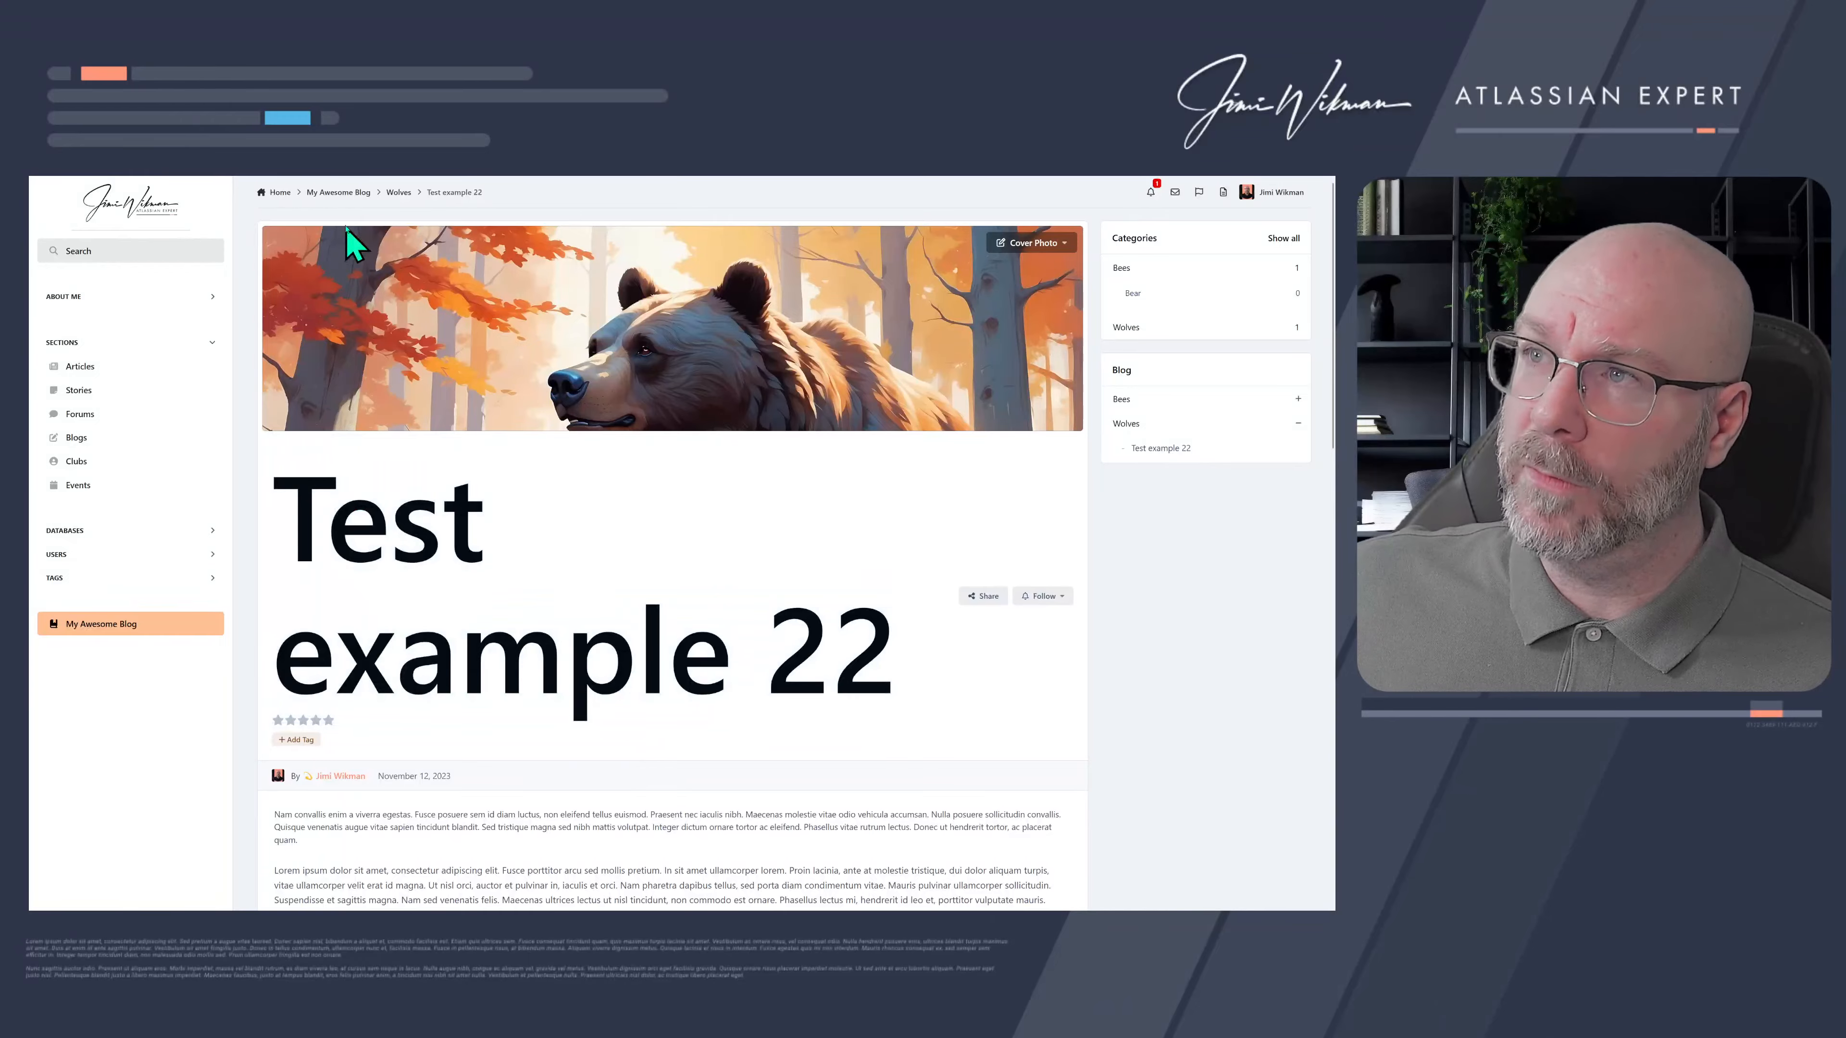
{"action": "scroll", "coordinate": [330, 355], "scroll_direction": "down", "scroll_amount": 10}
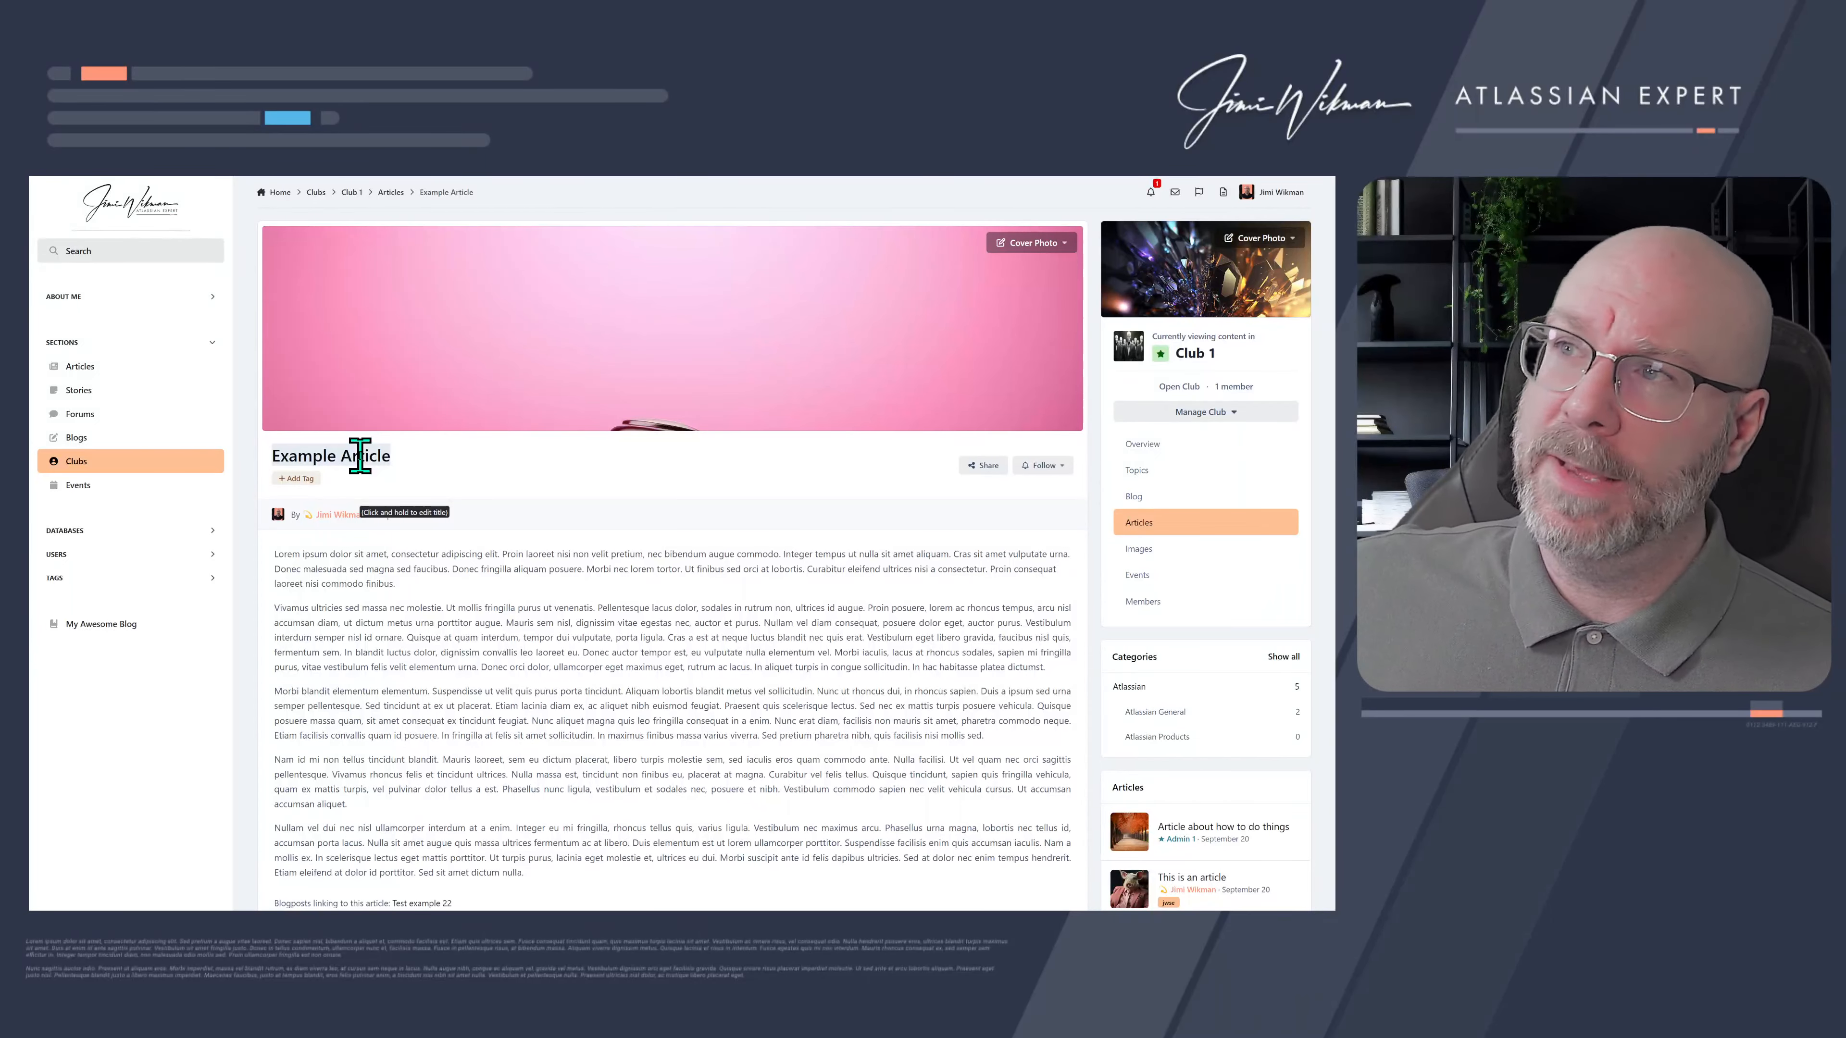
- Follow the blogpost link on the Example Article page back to Test example 22 and expand the Bees category in the Blog block
{"action": "scroll", "coordinate": [474, 523], "scroll_direction": "down", "scroll_amount": 7}
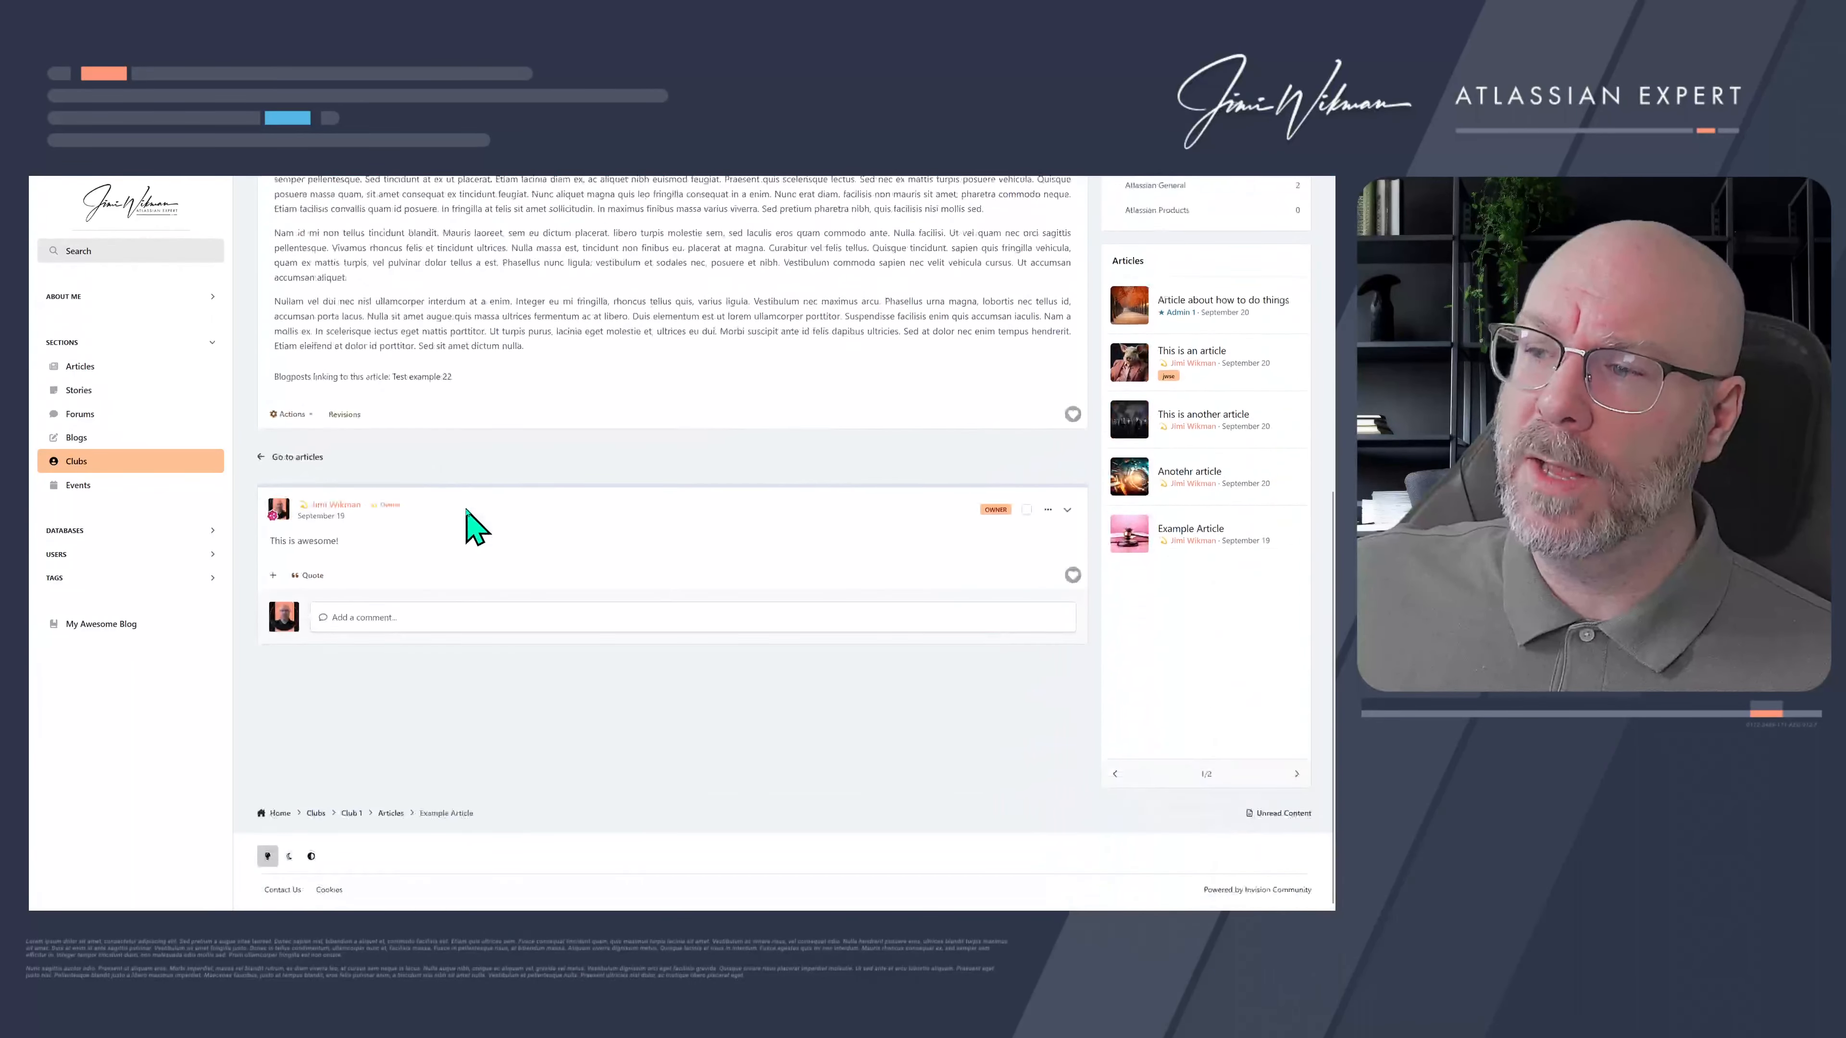
{"action": "left_click", "coordinate": [428, 376]}
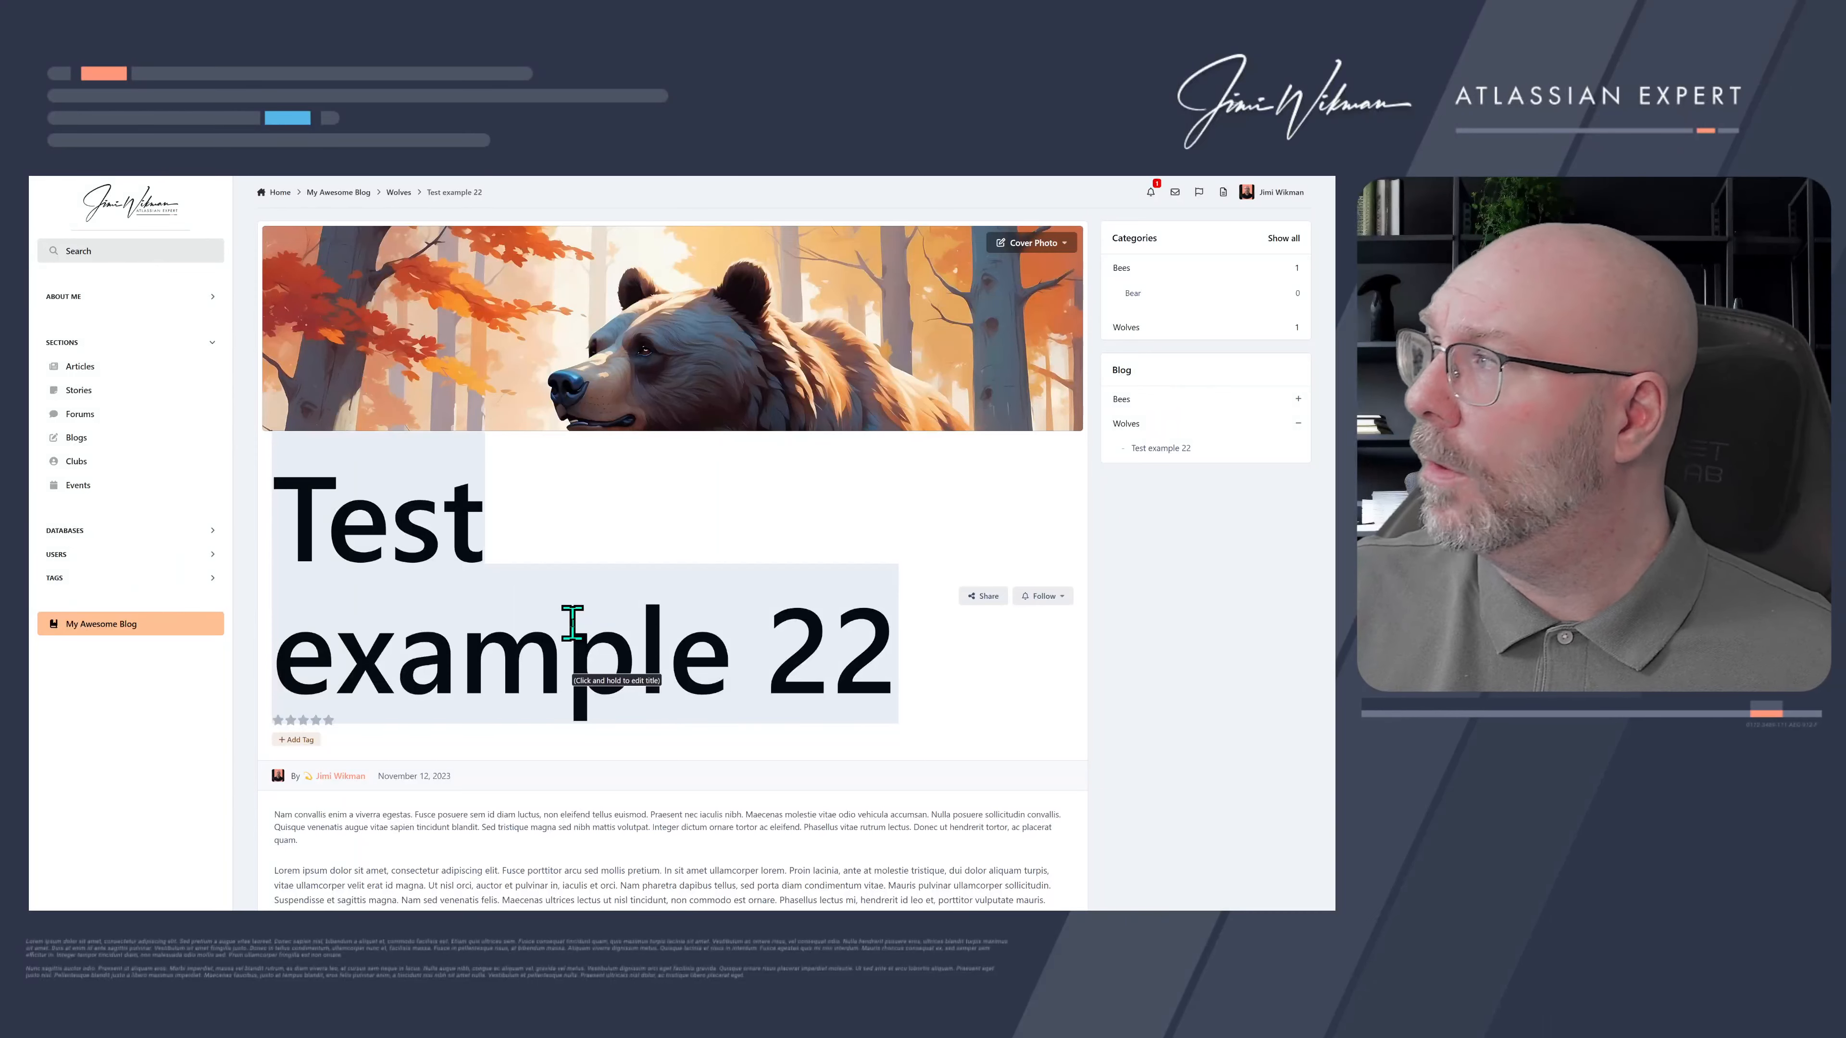
{"action": "left_click", "coordinate": [1297, 399]}
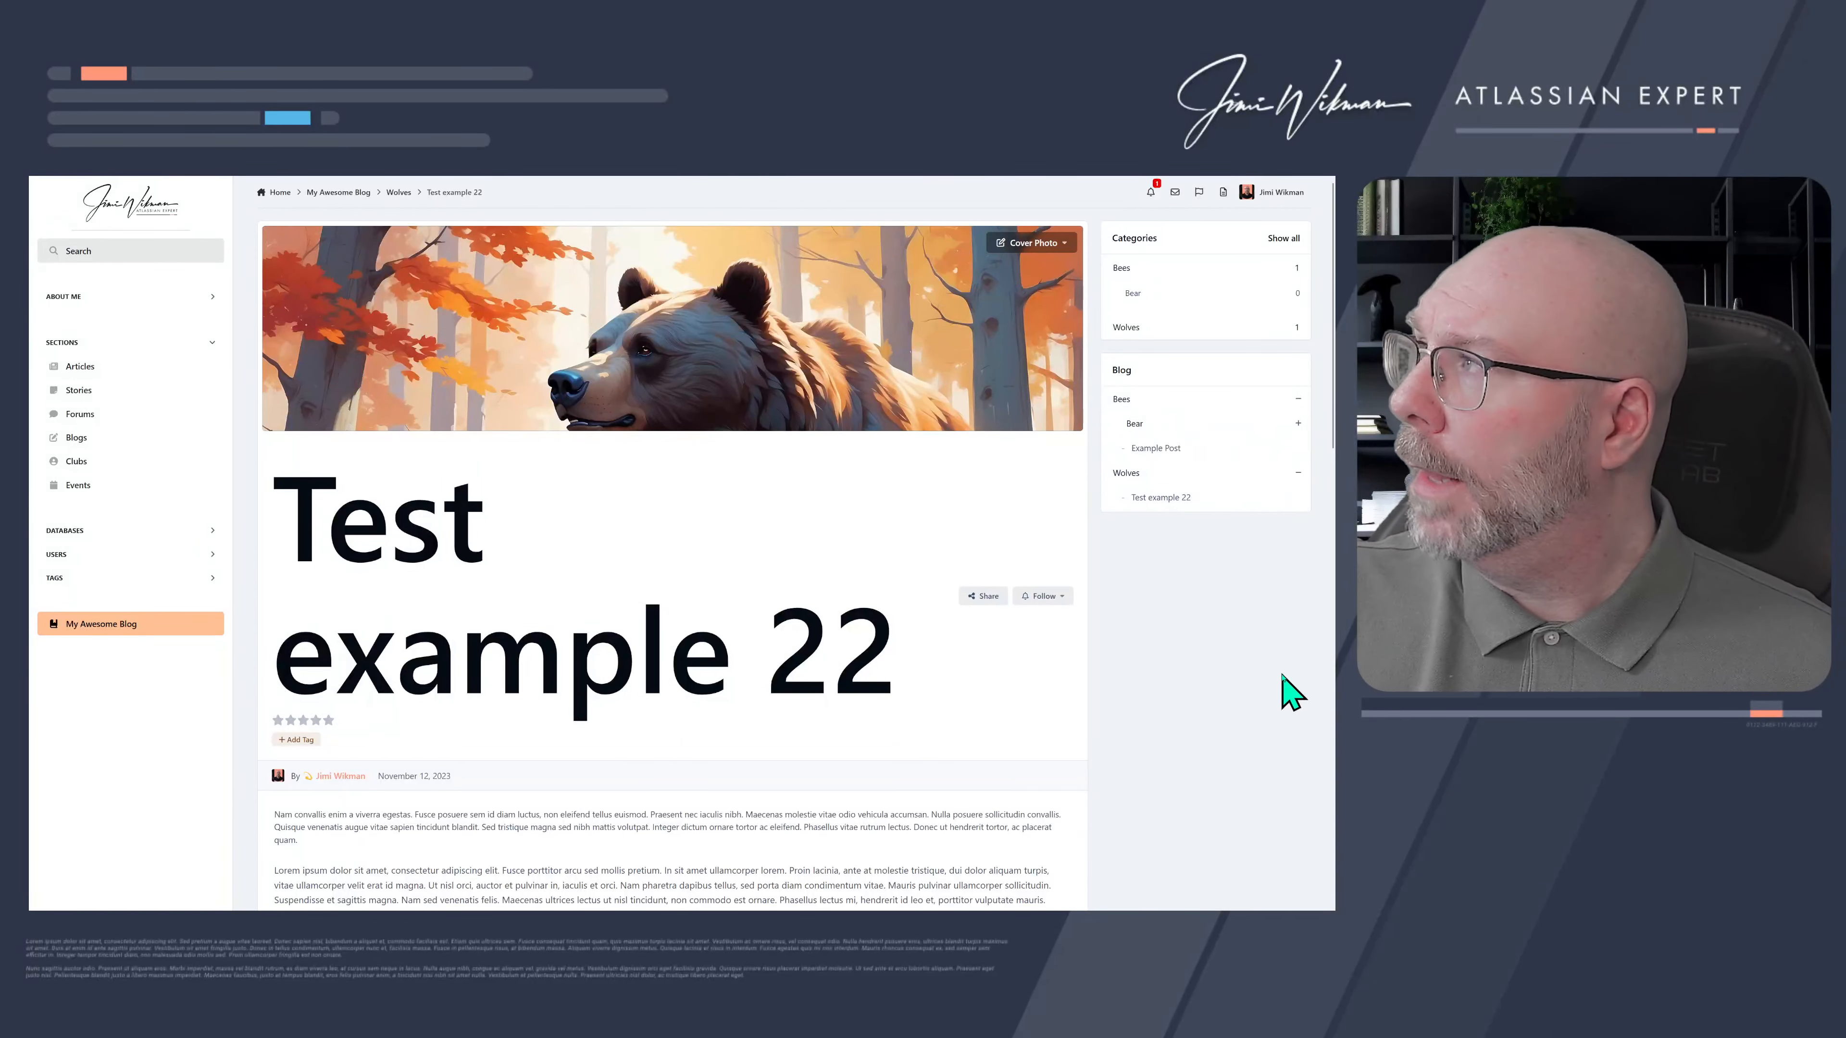